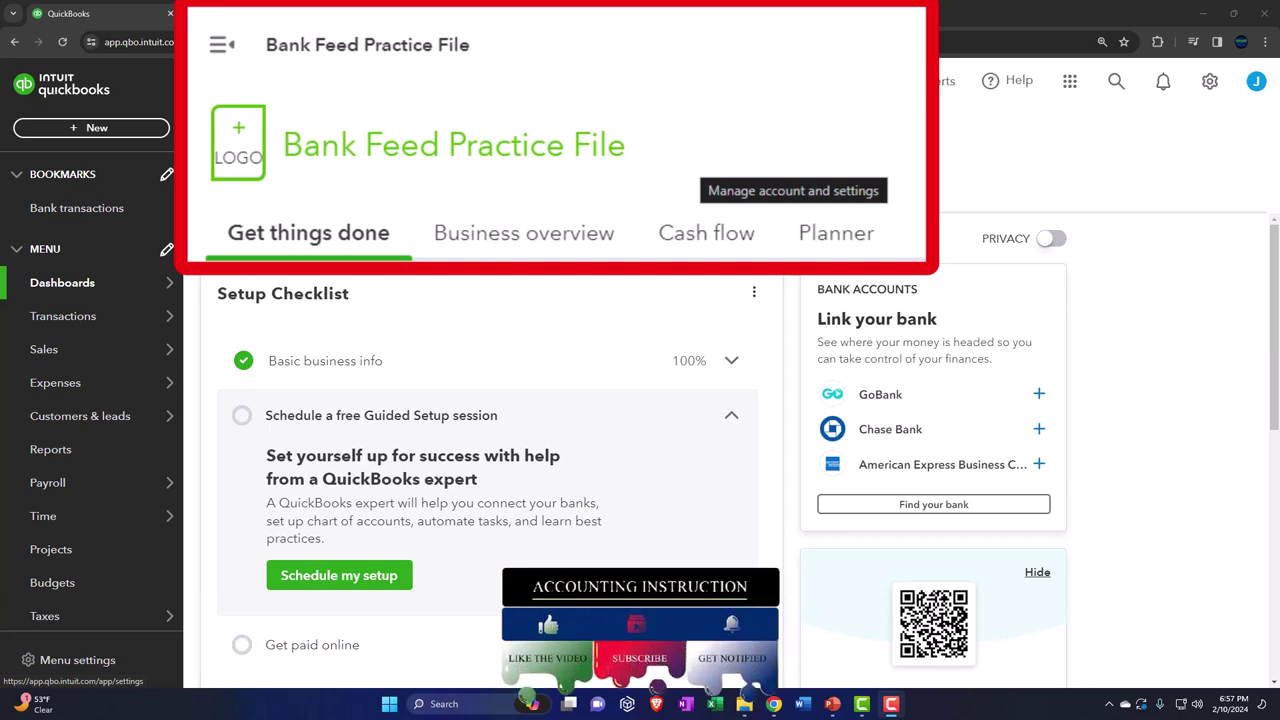
{"action": "left_click", "coordinate": [145, 133]}
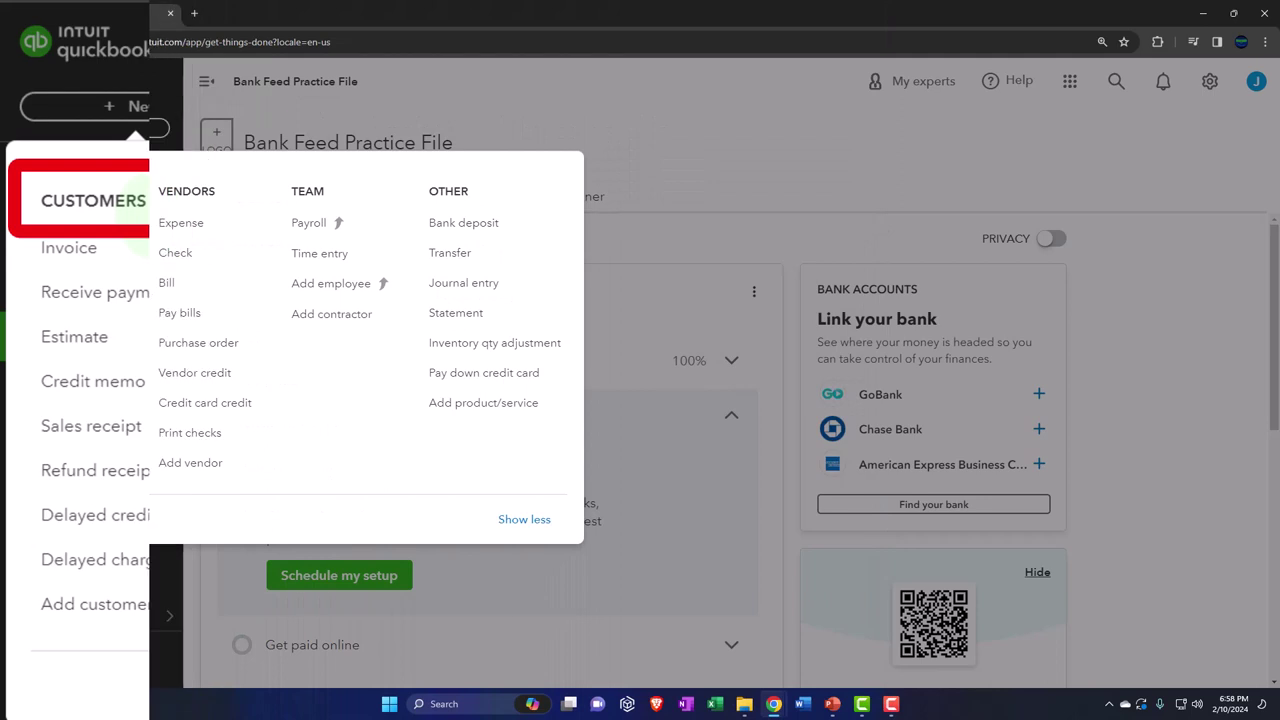
{"action": "left_click", "coordinate": [688, 187]}
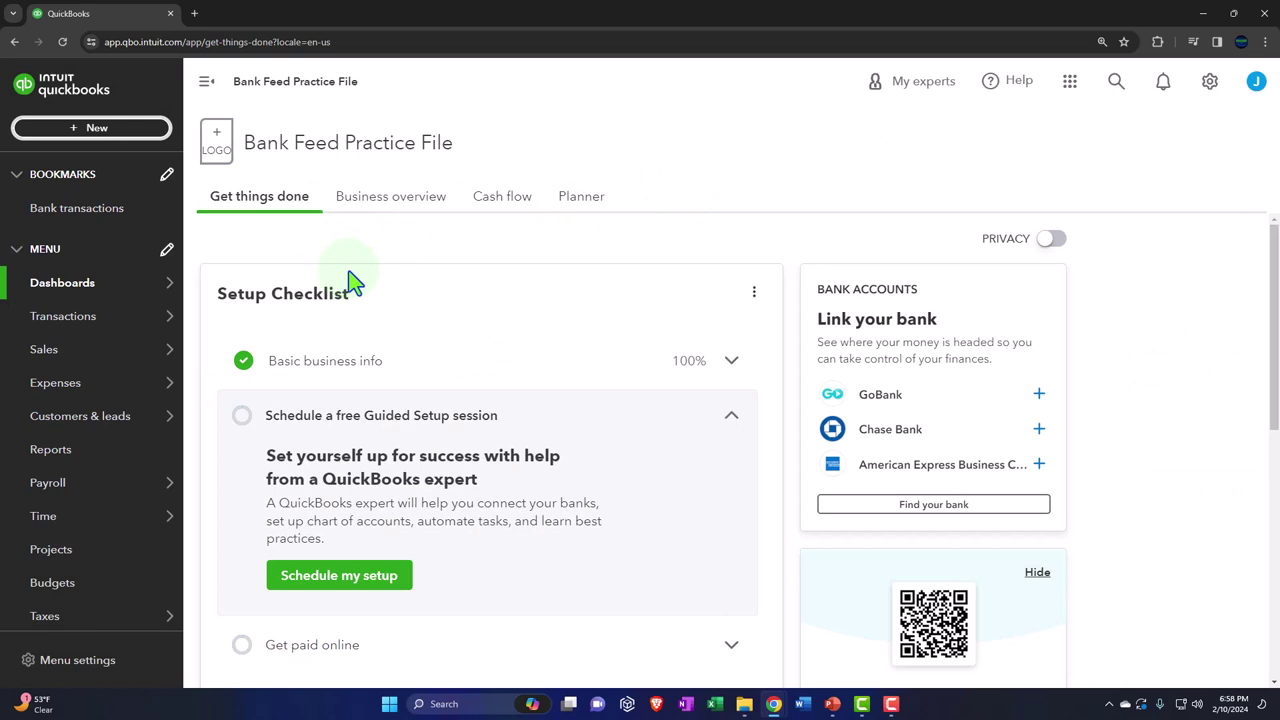
{"action": "mouse_move", "coordinate": [73, 354]}
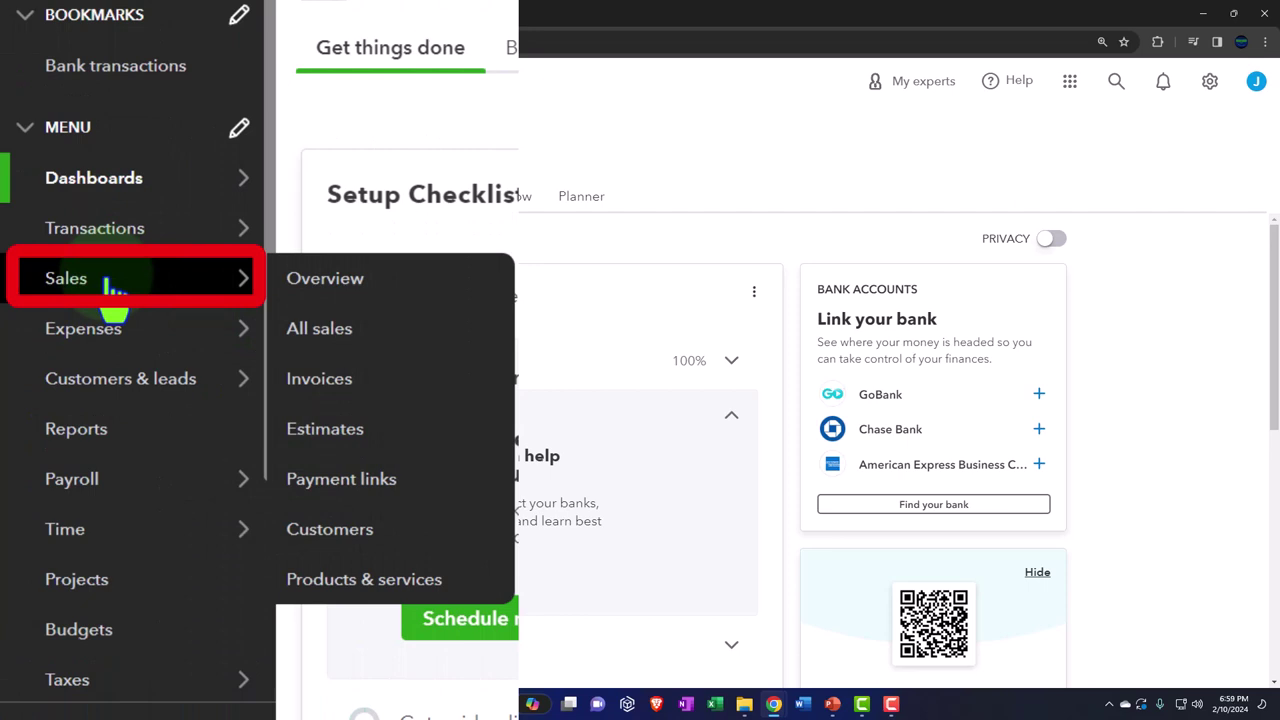
{"action": "mouse_move", "coordinate": [200, 480]}
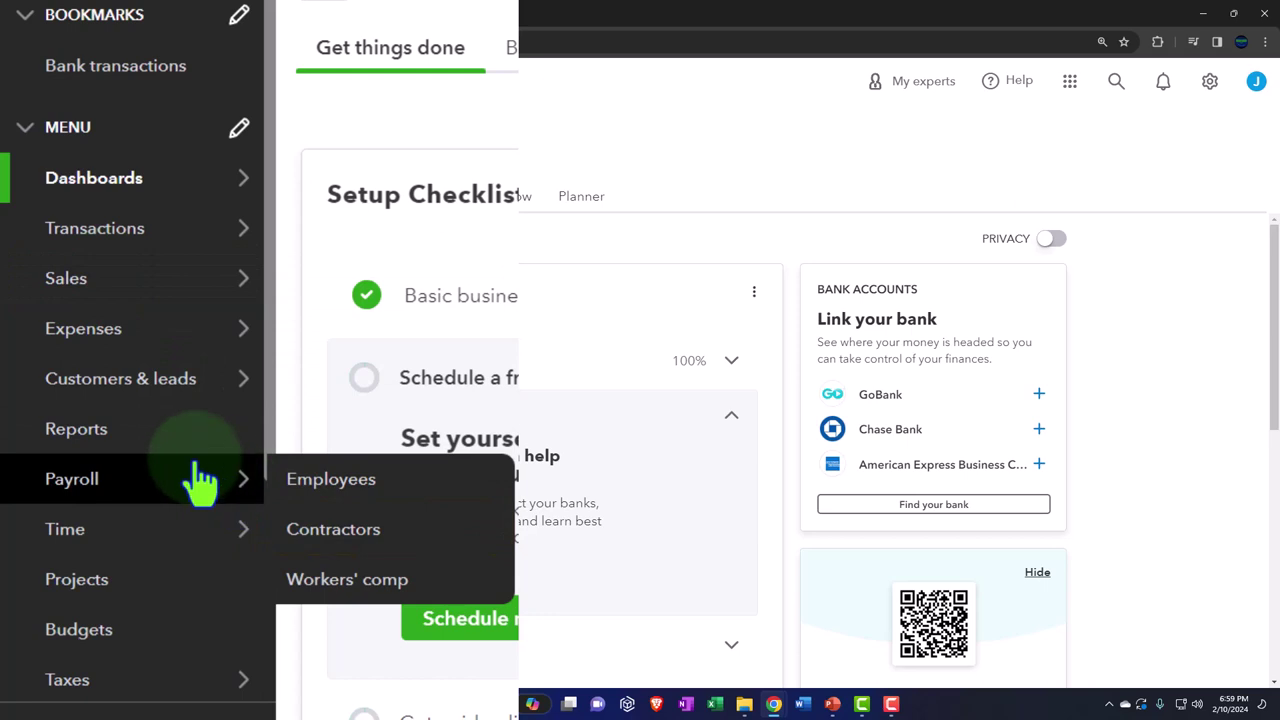
{"action": "mouse_move", "coordinate": [130, 340]}
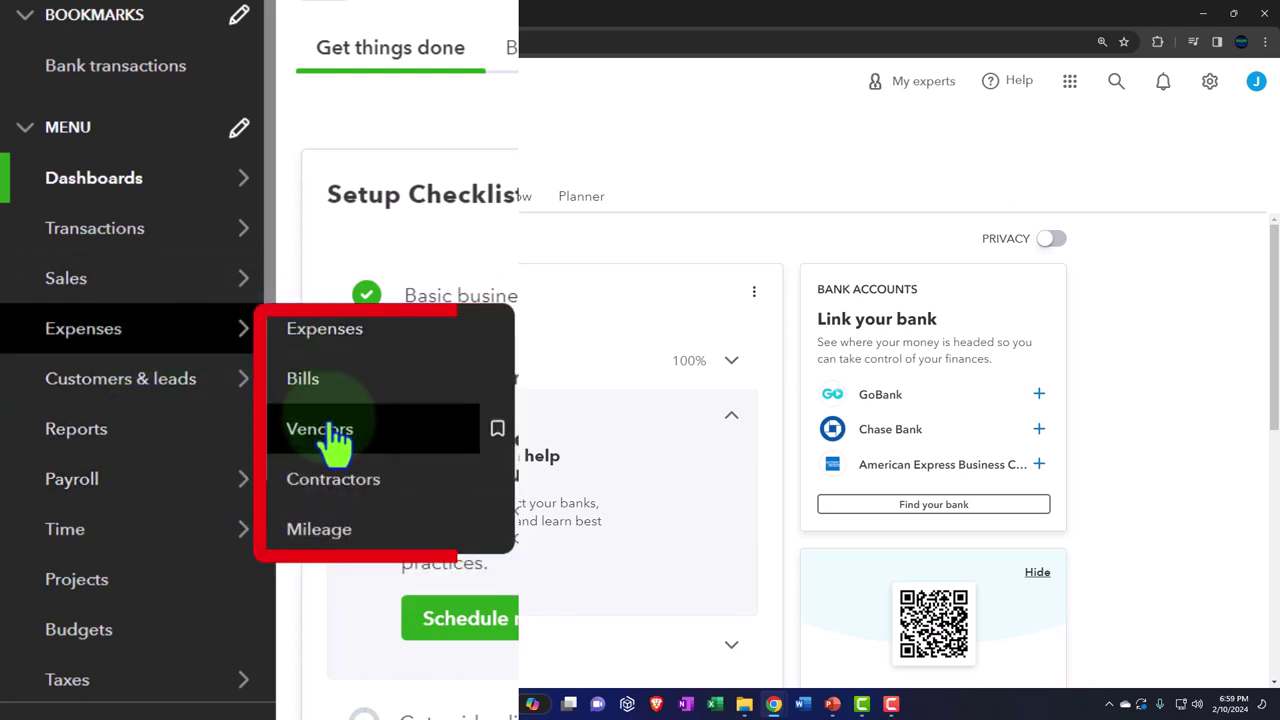
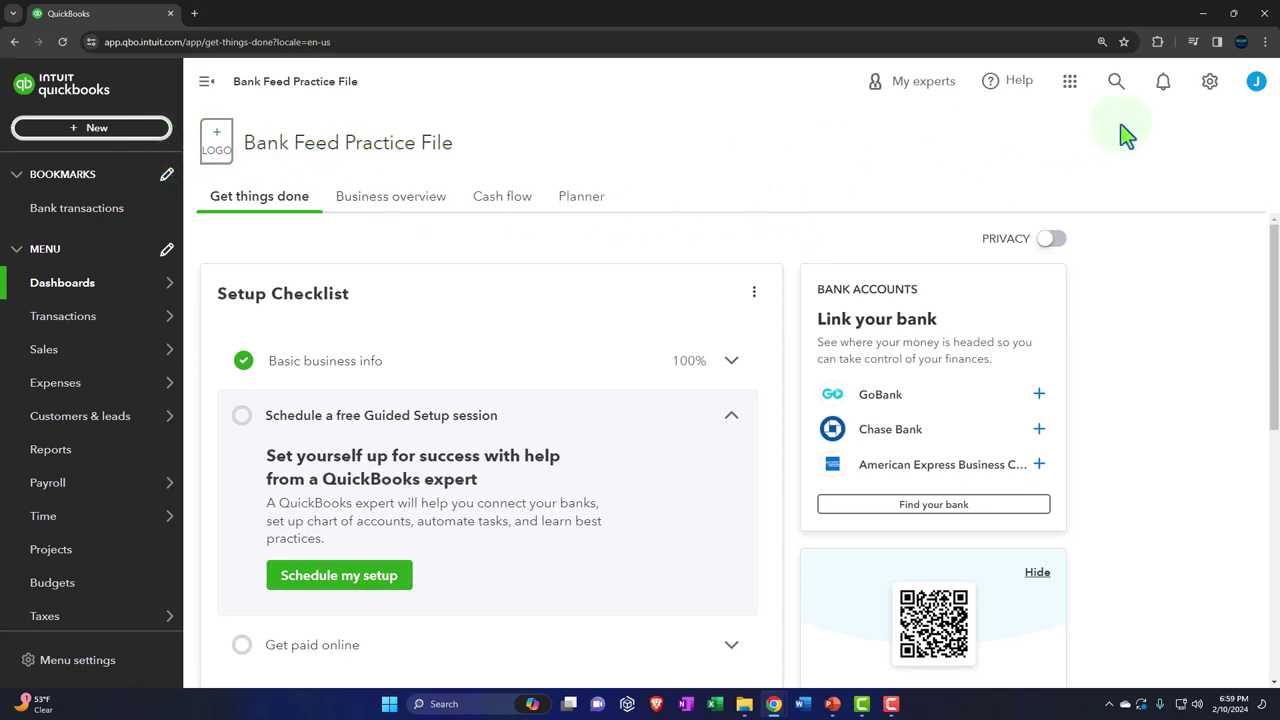
Step: Open the overview of all the company's lists from the settings
{"action": "left_click", "coordinate": [1212, 84]}
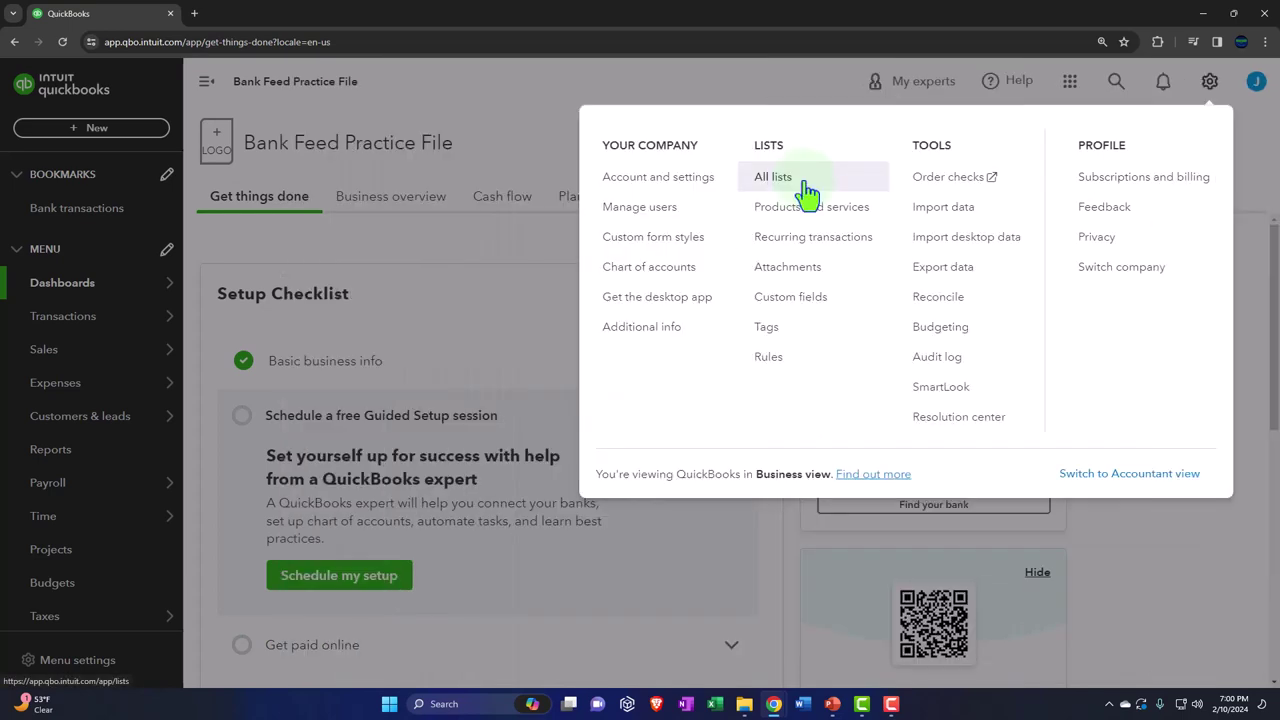
{"action": "left_click", "coordinate": [806, 188]}
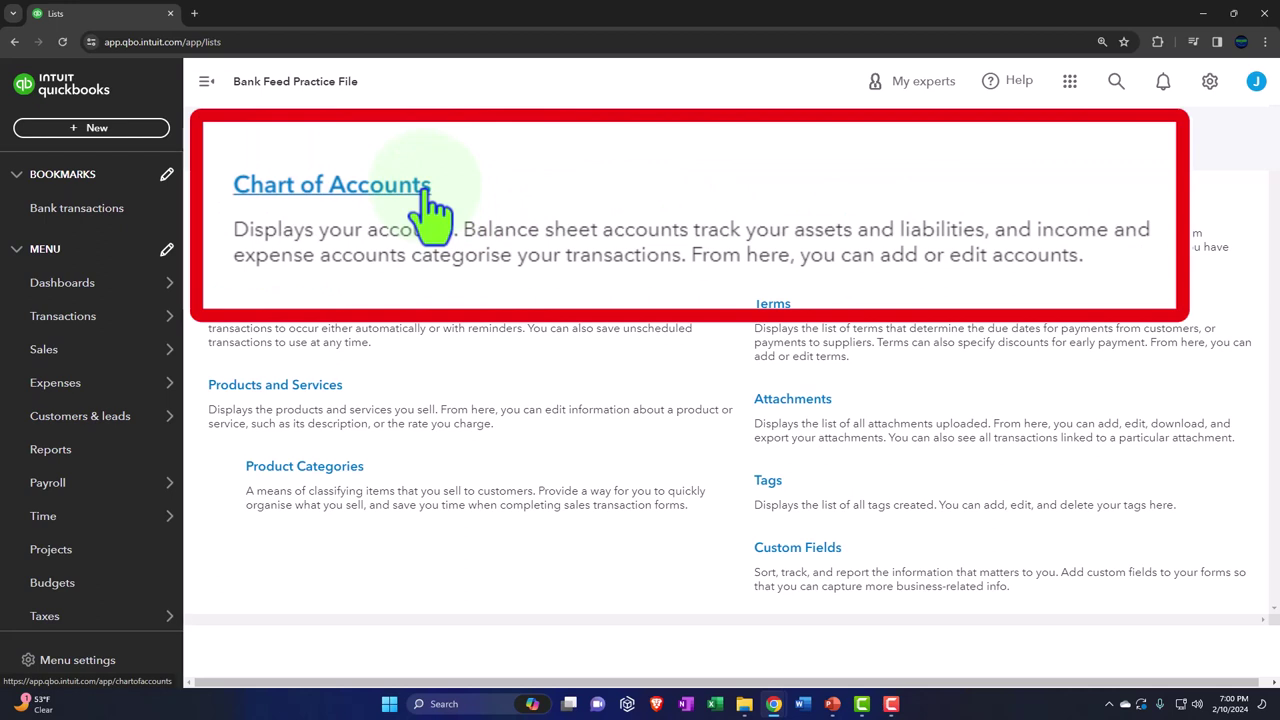
{"action": "left_click", "coordinate": [141, 134]}
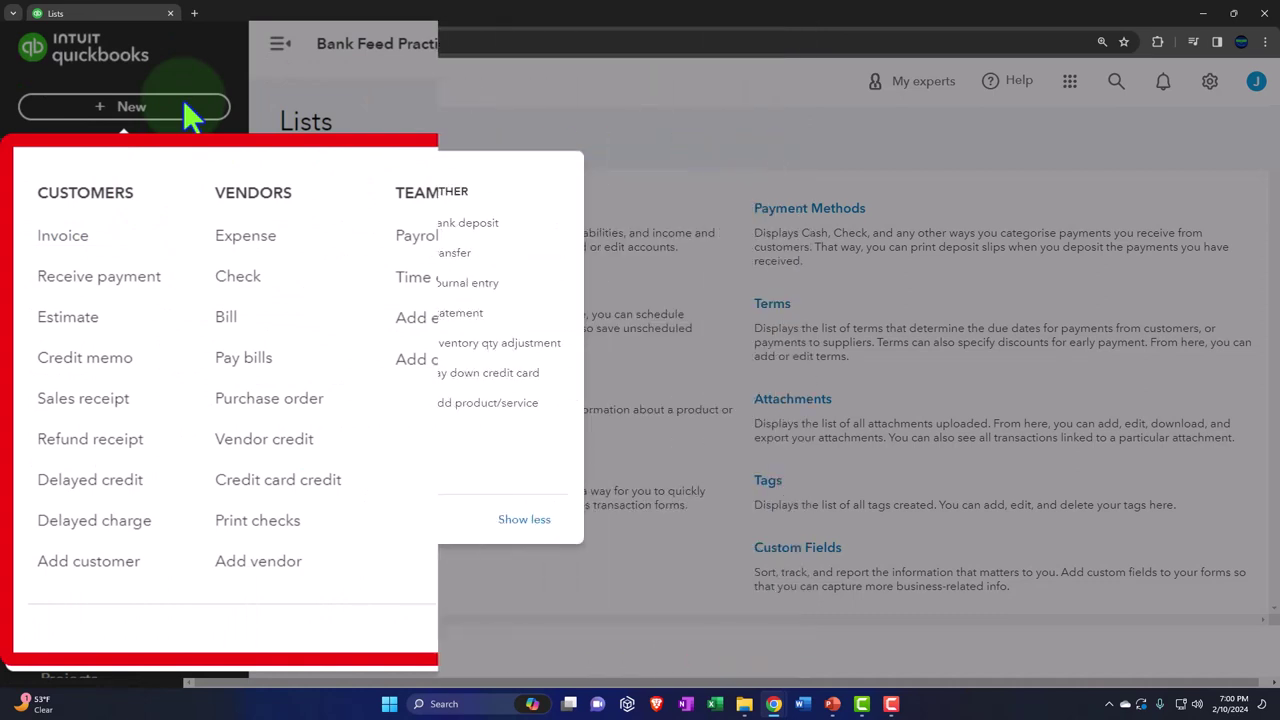
{"action": "left_click", "coordinate": [183, 103]}
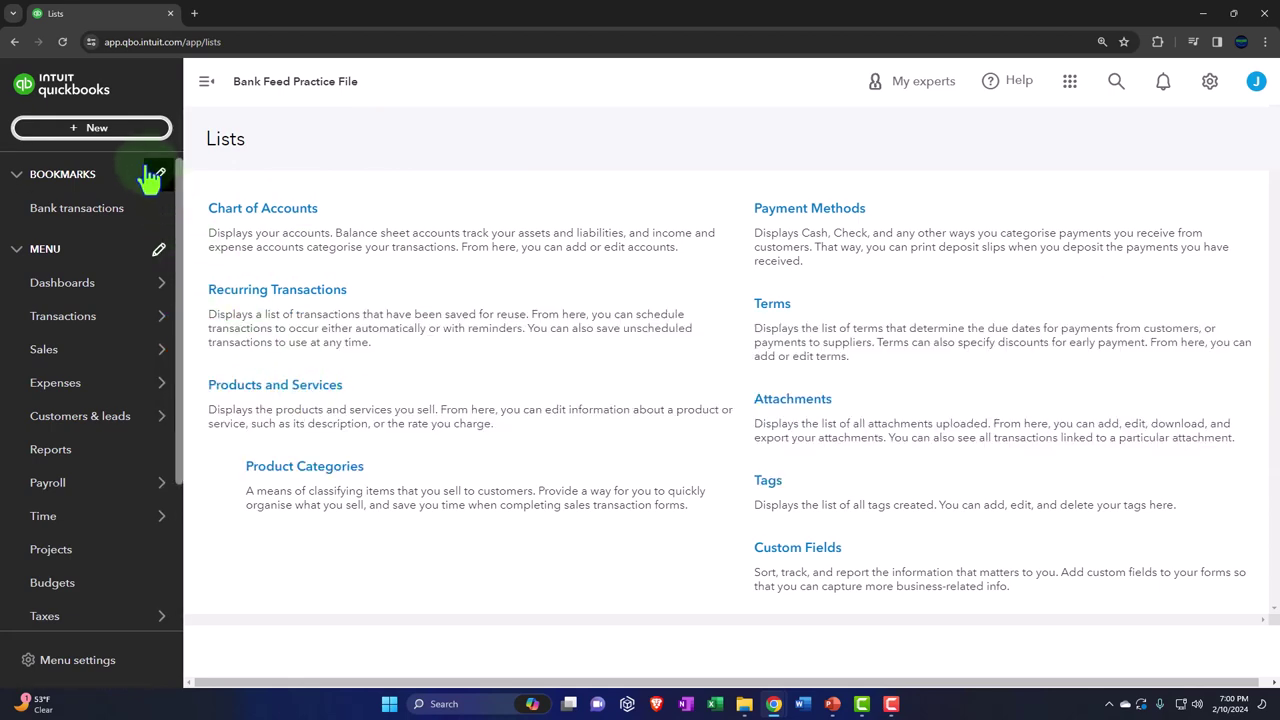
{"action": "left_click", "coordinate": [121, 136]}
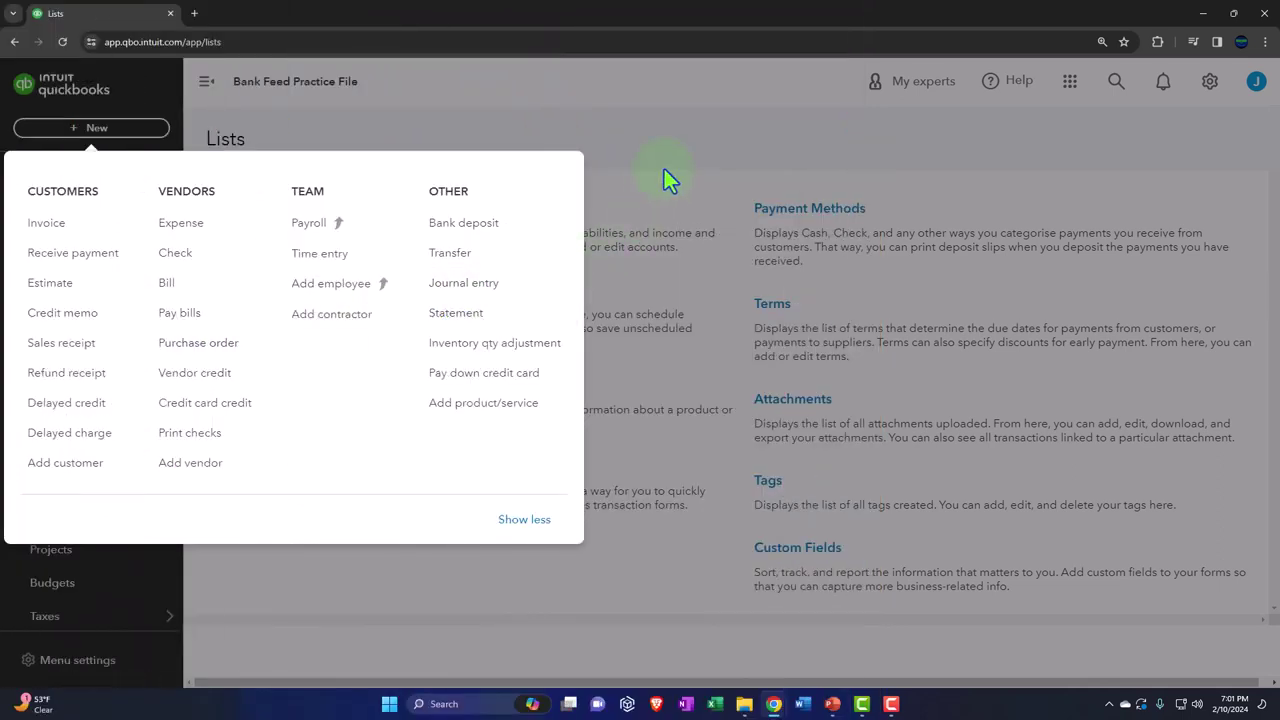
{"action": "left_click", "coordinate": [668, 162]}
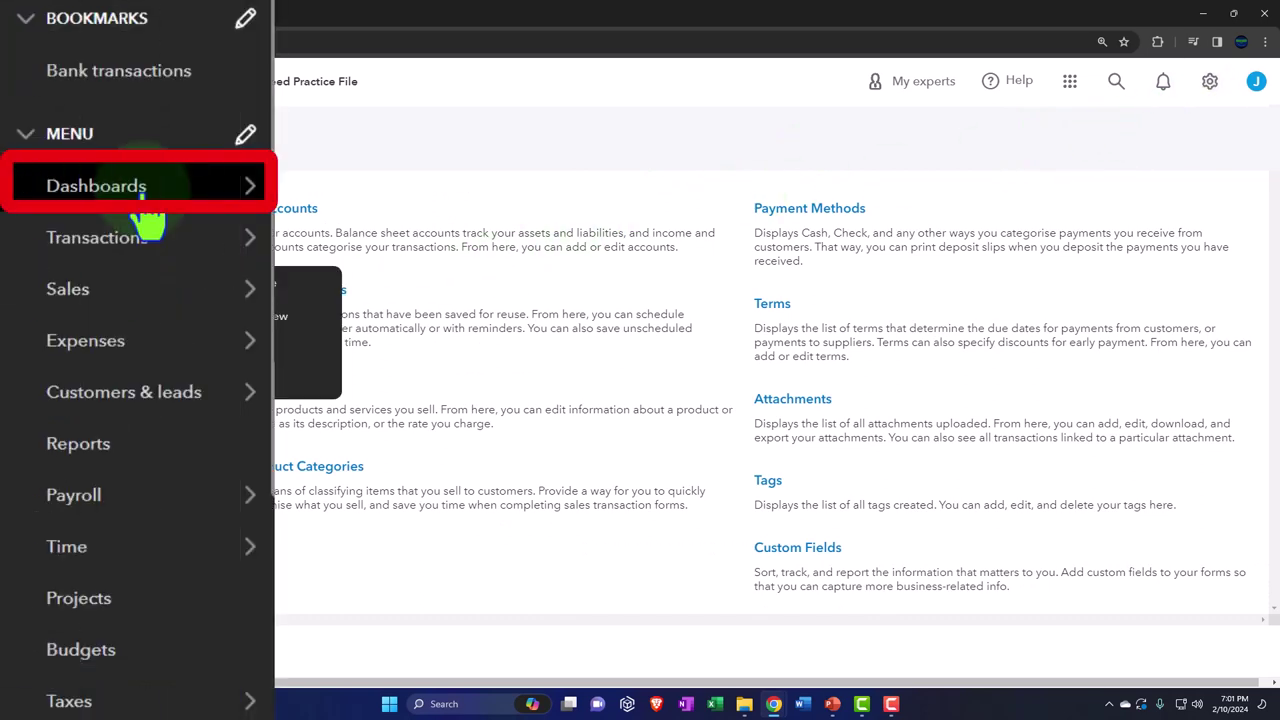
Step: Return to the dashboard, then open the company's chart of accounts within Transactions
{"action": "left_click", "coordinate": [90, 284]}
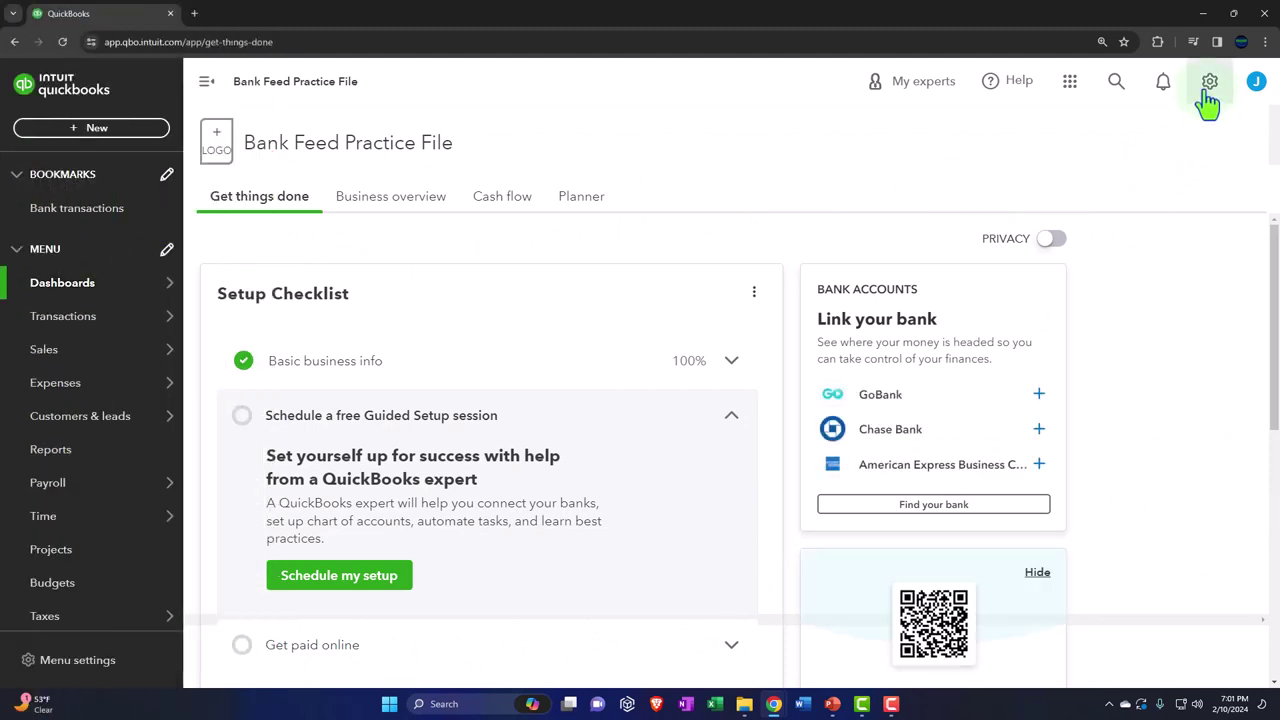
{"action": "left_click", "coordinate": [80, 318]}
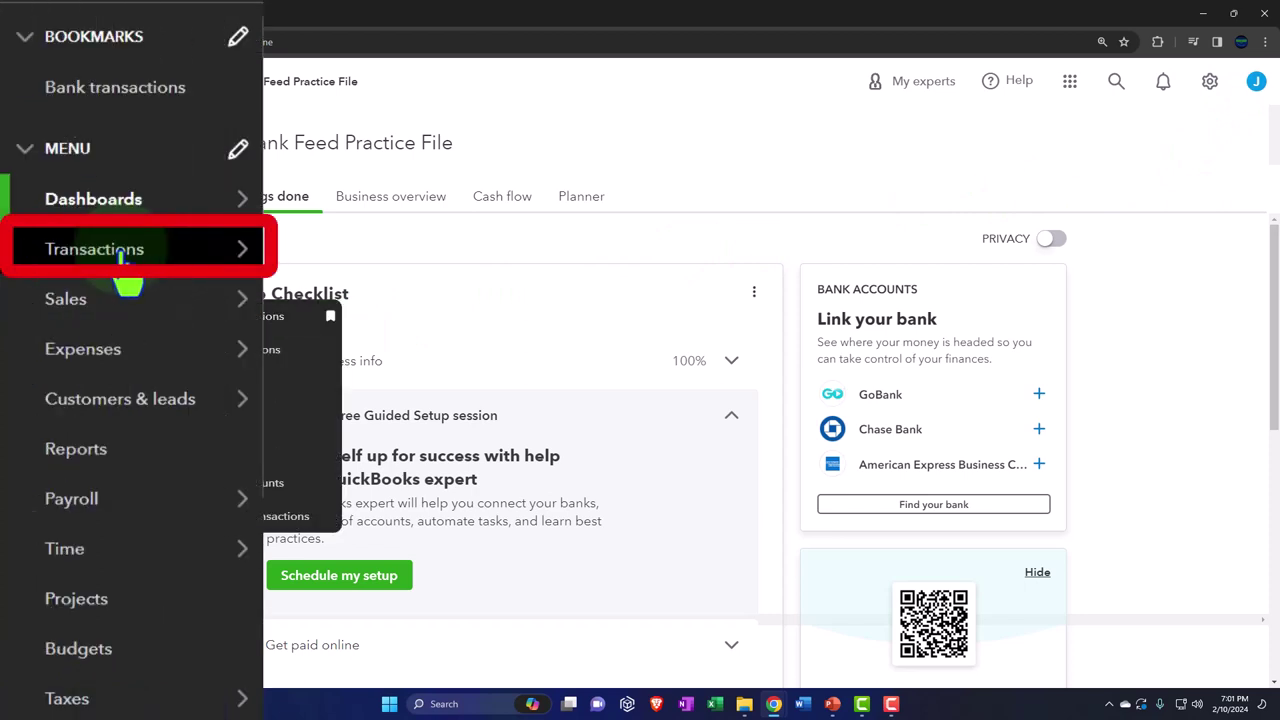
{"action": "left_click", "coordinate": [120, 256]}
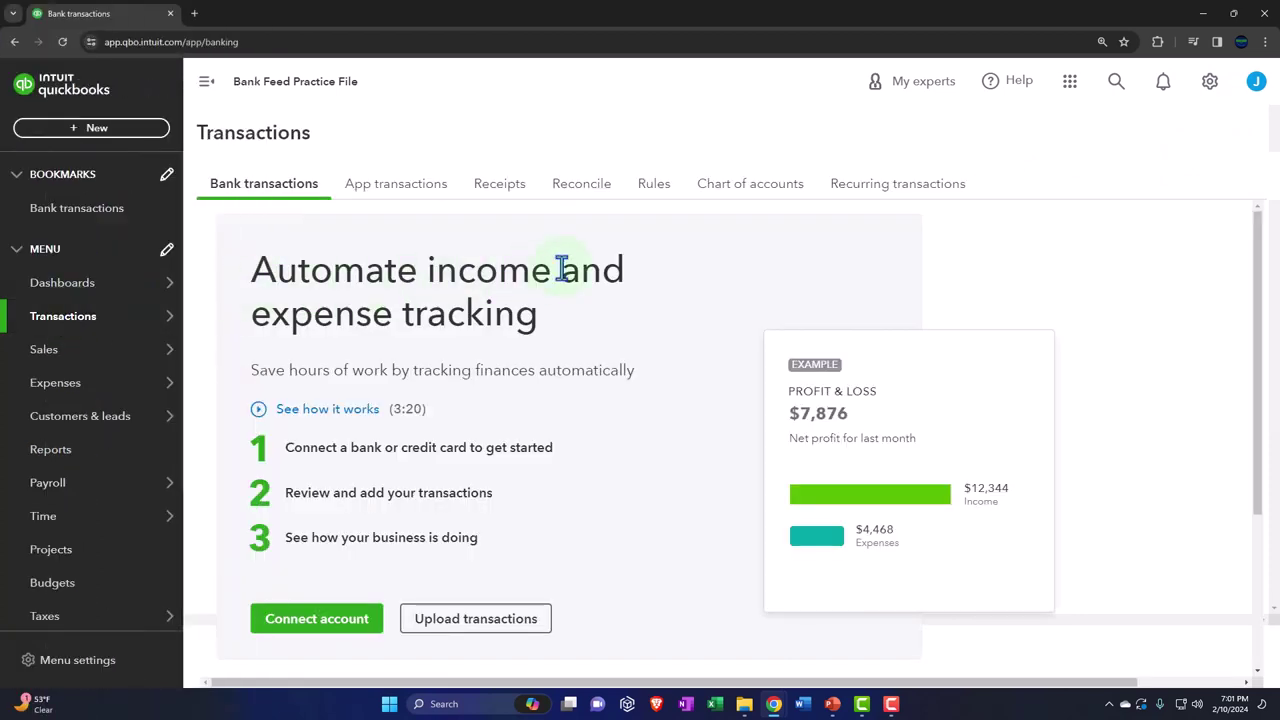
{"action": "left_click", "coordinate": [736, 190]}
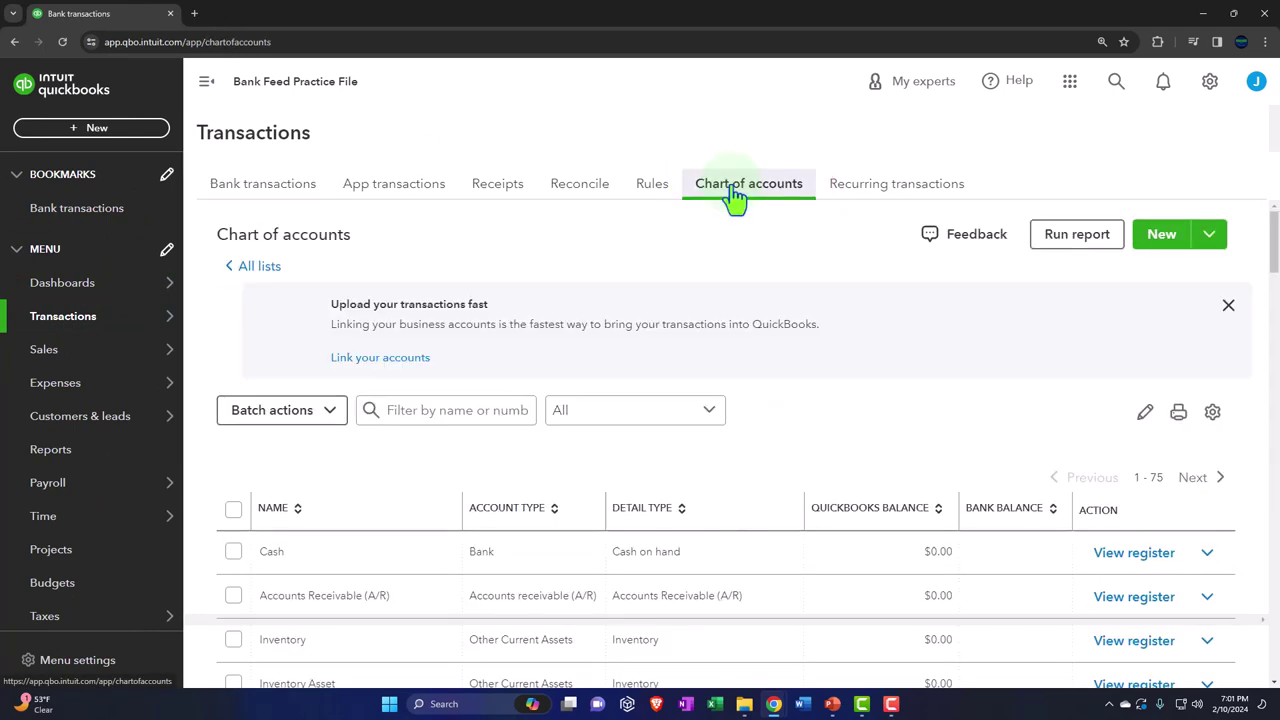
Step: Collapse the navigation menu and dismiss the transaction upload banner and the account usage notice above the account list
{"action": "left_click", "coordinate": [207, 88]}
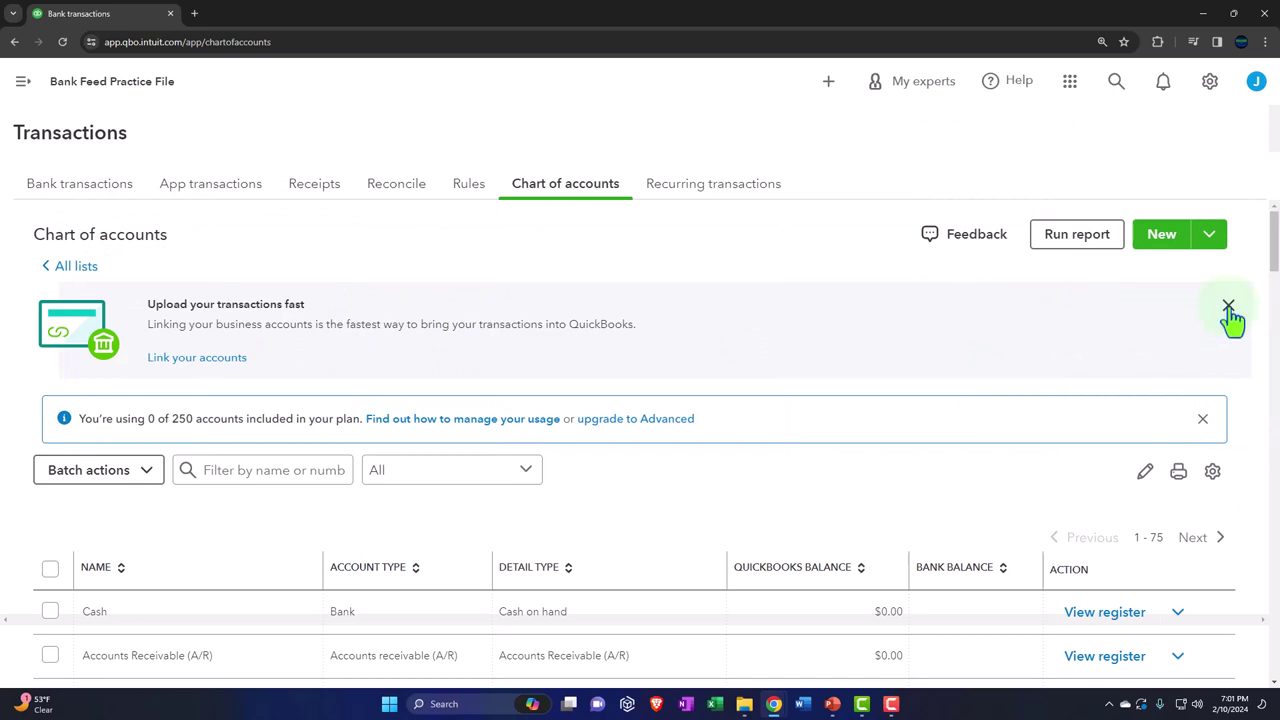
{"action": "left_click", "coordinate": [1228, 306]}
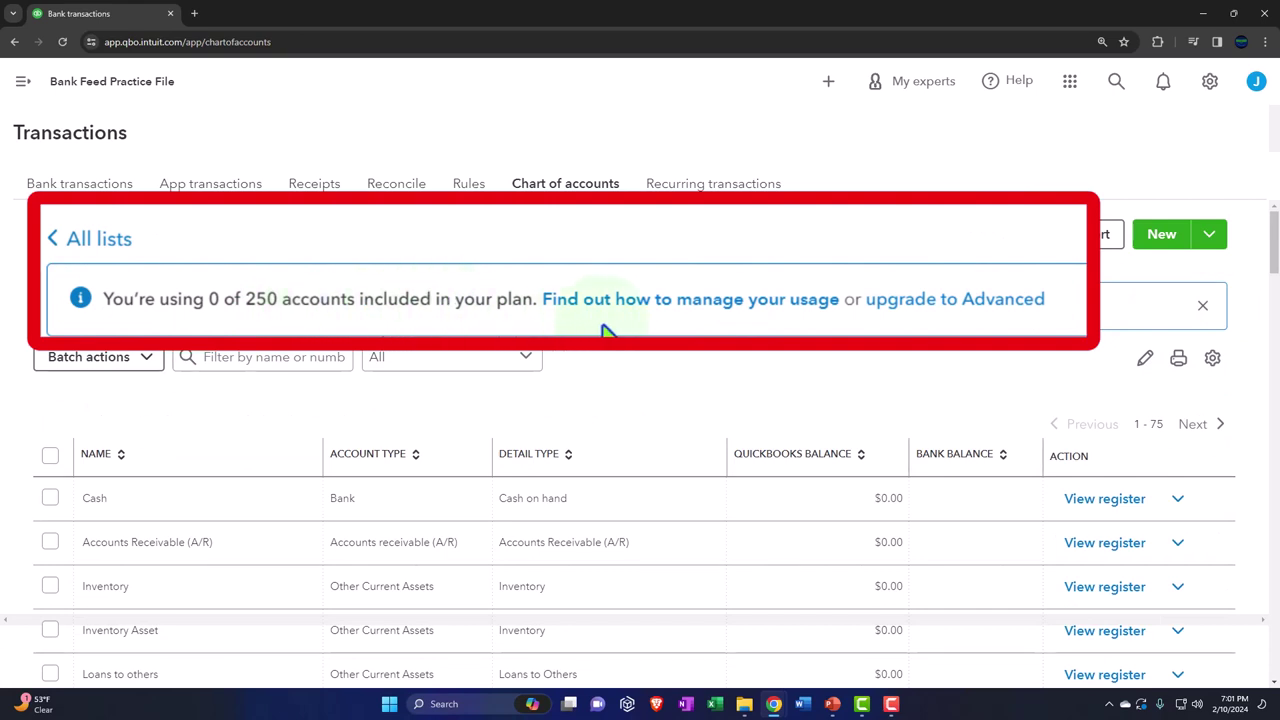
{"action": "left_click", "coordinate": [1203, 306]}
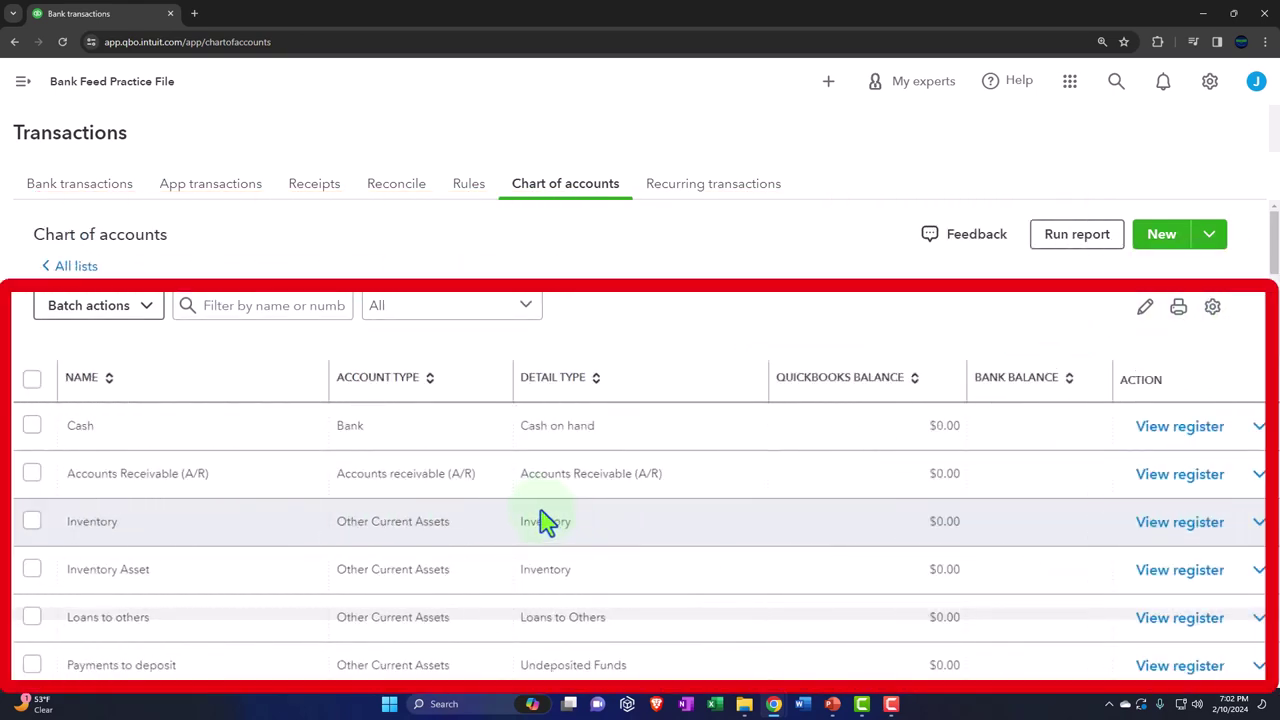
Step: Look through the chart of accounts from the asset accounts down to the expense accounts and their subaccounts
{"action": "scroll", "coordinate": [545, 521], "scroll_direction": "down", "scroll_amount": 1}
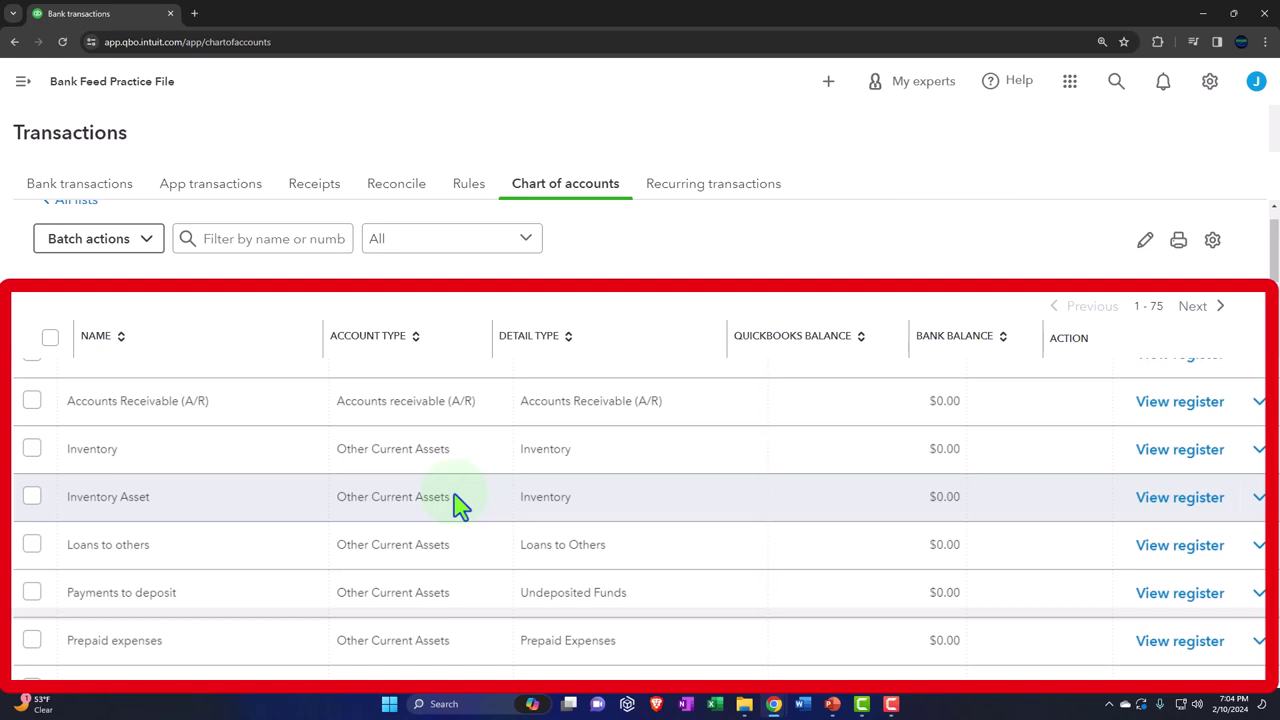
{"action": "scroll", "coordinate": [458, 505], "scroll_direction": "down", "scroll_amount": 6}
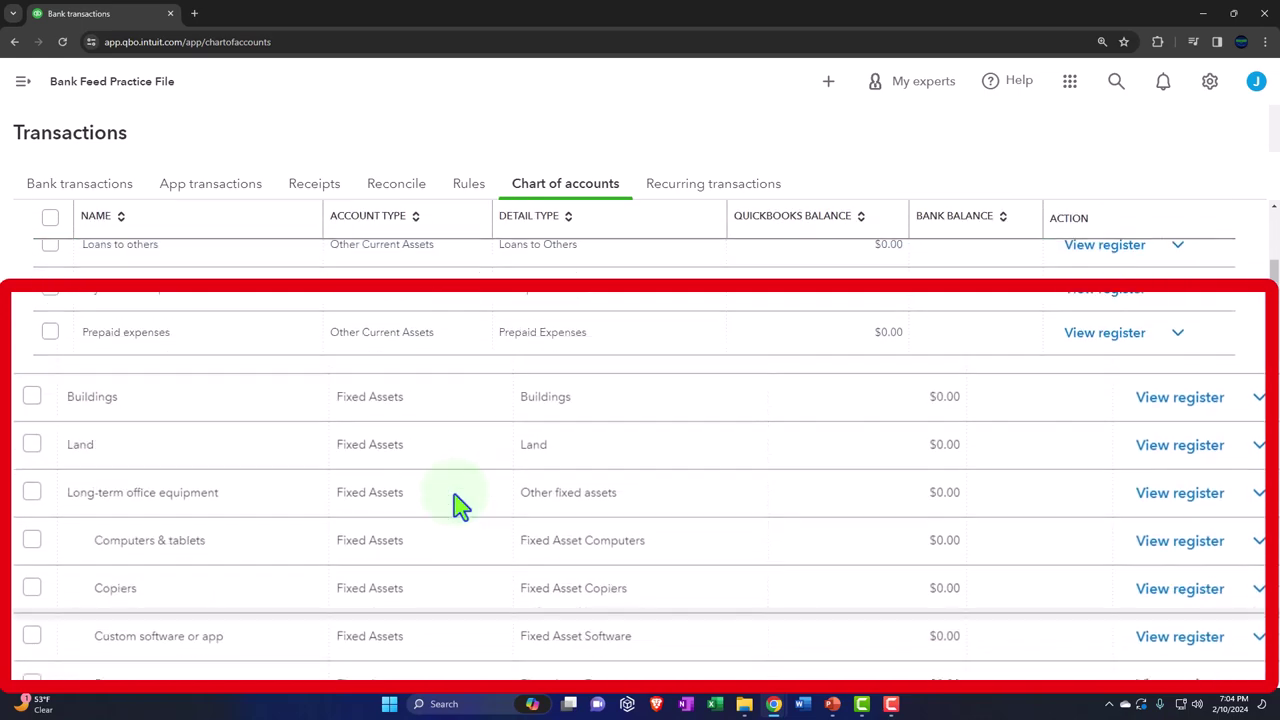
{"action": "scroll", "coordinate": [458, 505], "scroll_direction": "down", "scroll_amount": 10}
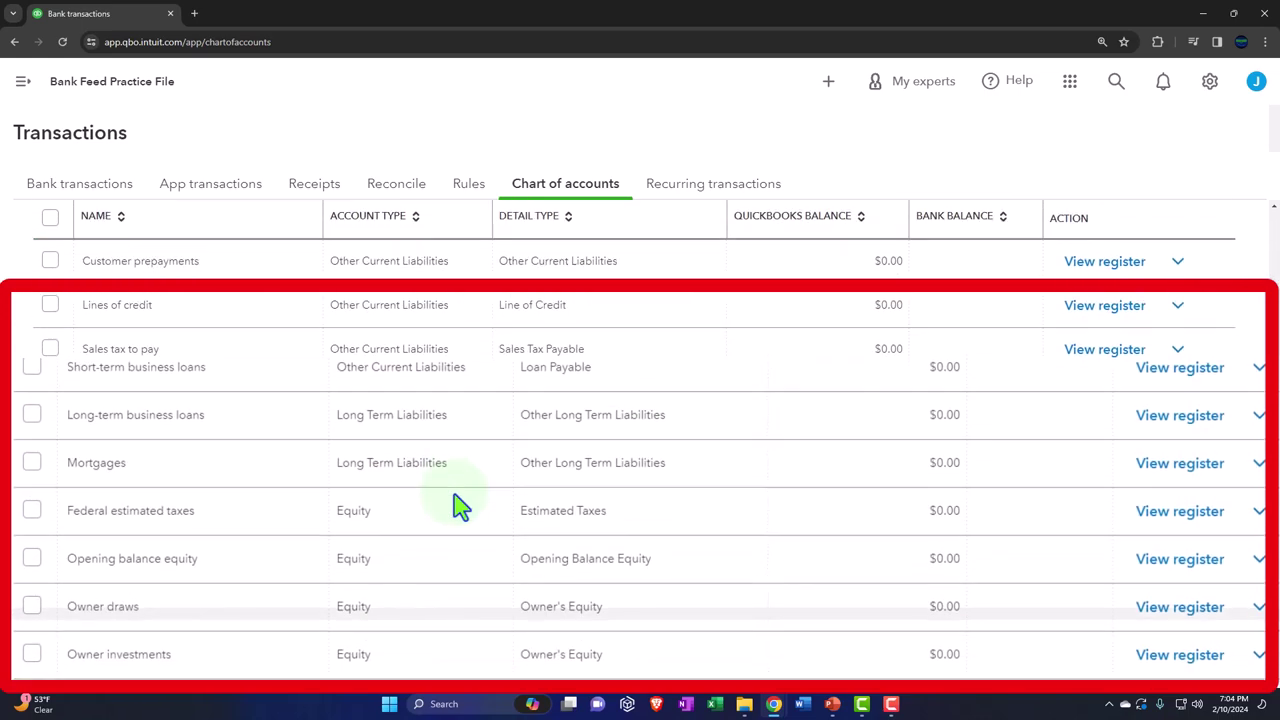
{"action": "scroll", "coordinate": [458, 505], "scroll_direction": "down", "scroll_amount": 10}
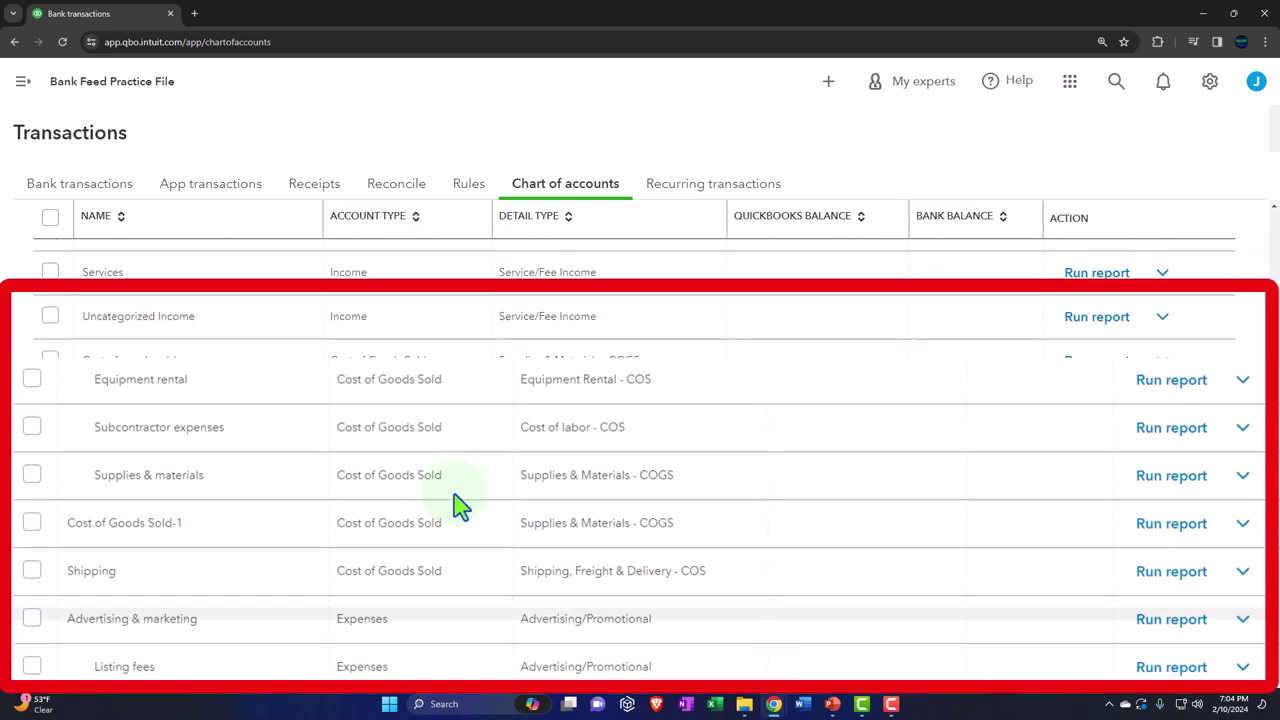
{"action": "scroll", "coordinate": [458, 505], "scroll_direction": "down", "scroll_amount": 10}
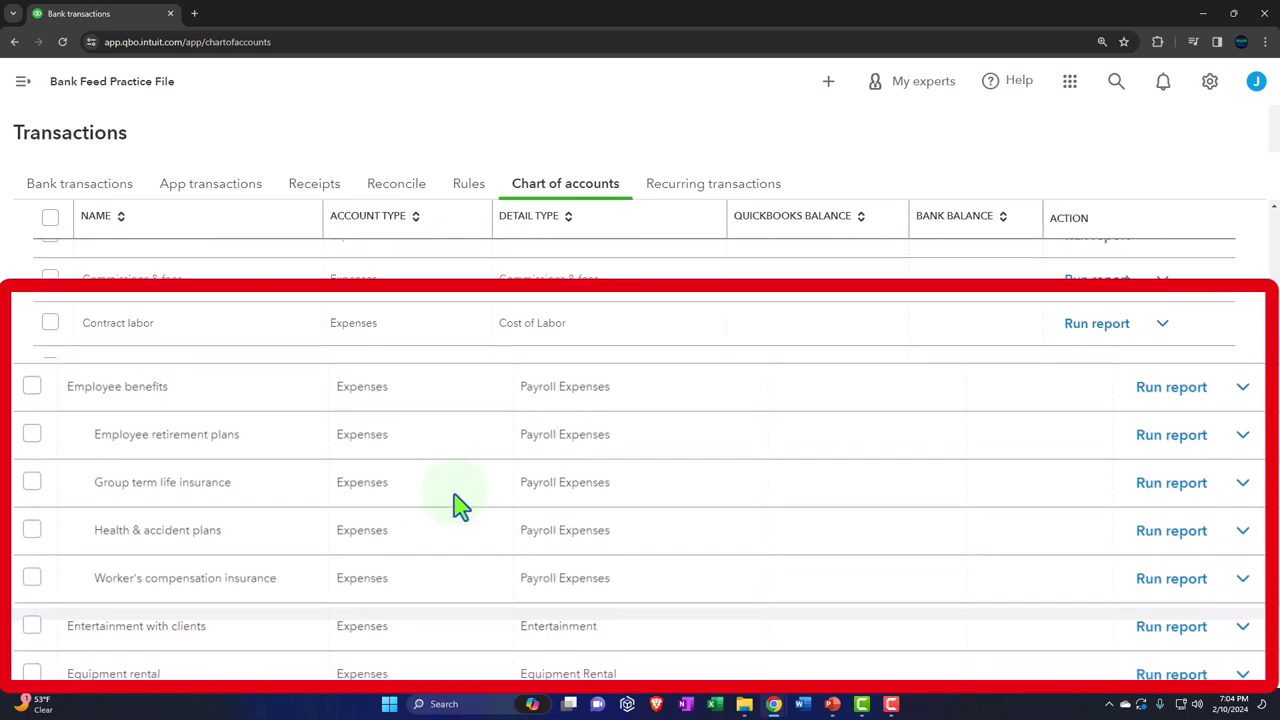
{"action": "scroll", "coordinate": [458, 505], "scroll_direction": "down", "scroll_amount": 3}
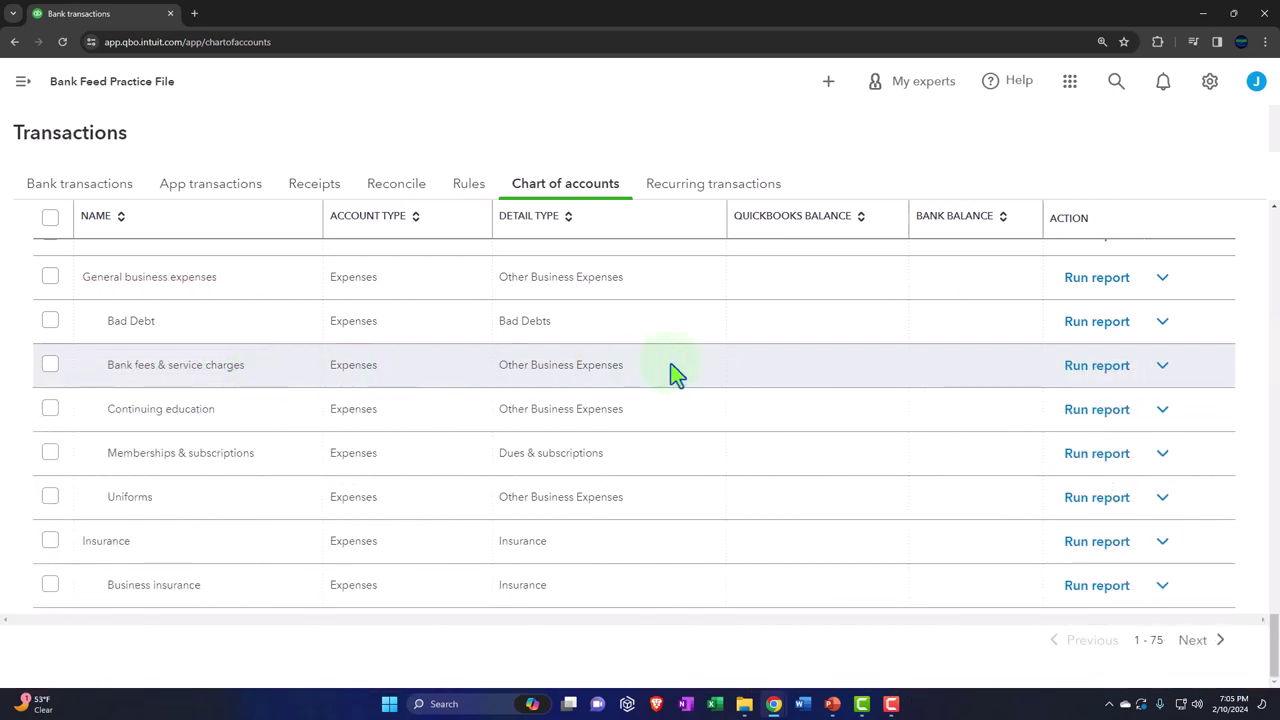
Step: Check which actions are available for the Bank fees & service charges account, without applying any of them
{"action": "left_click", "coordinate": [1162, 365]}
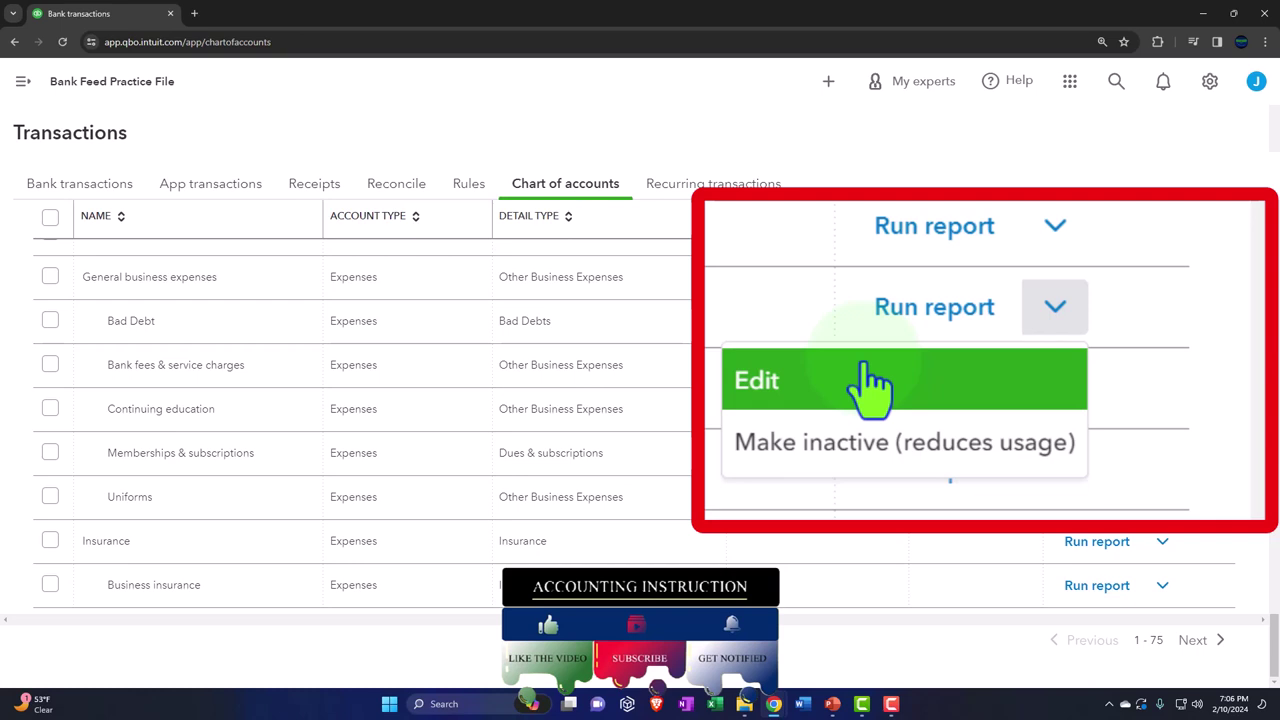
{"action": "left_click", "coordinate": [894, 644]}
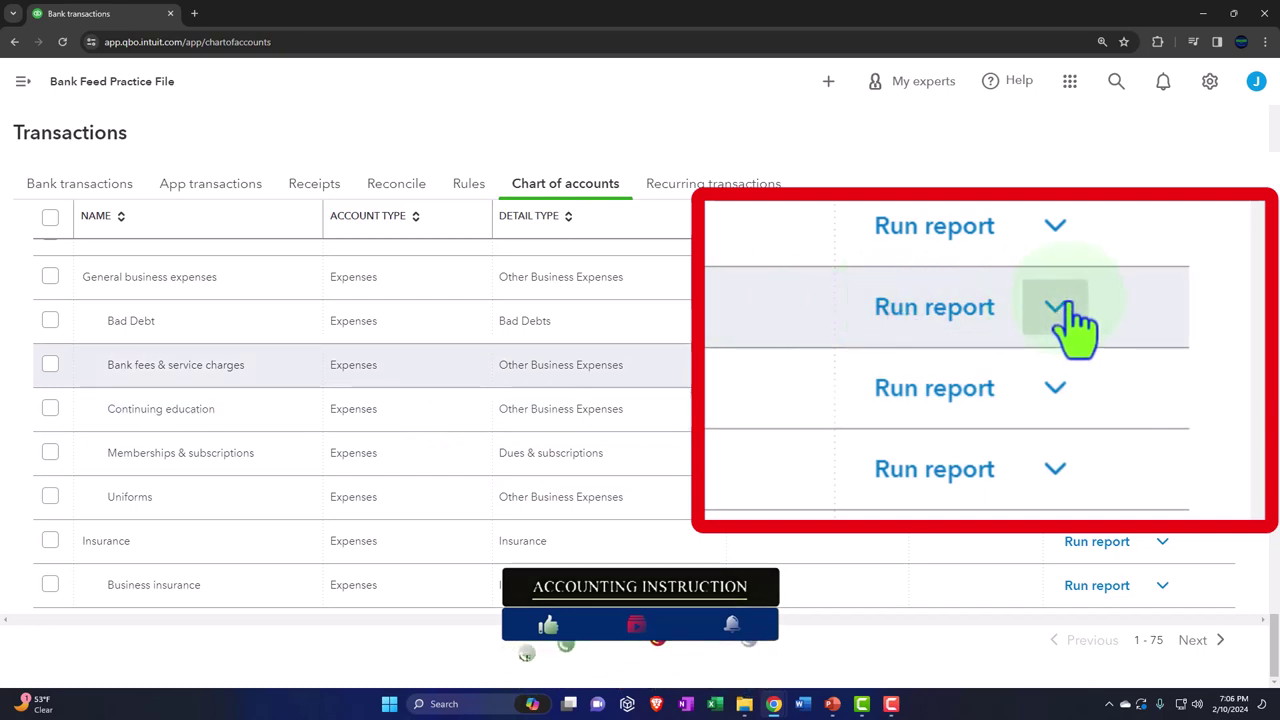
{"action": "left_click", "coordinate": [1060, 307]}
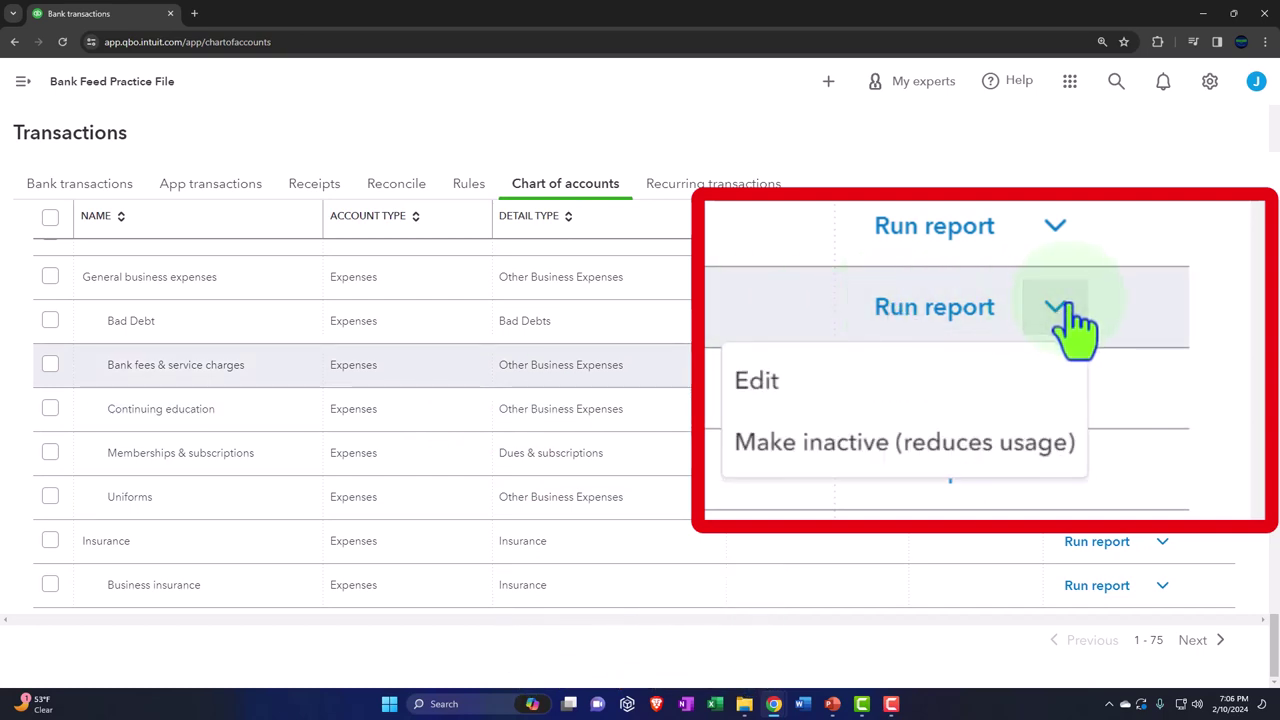
{"action": "left_click", "coordinate": [1060, 308]}
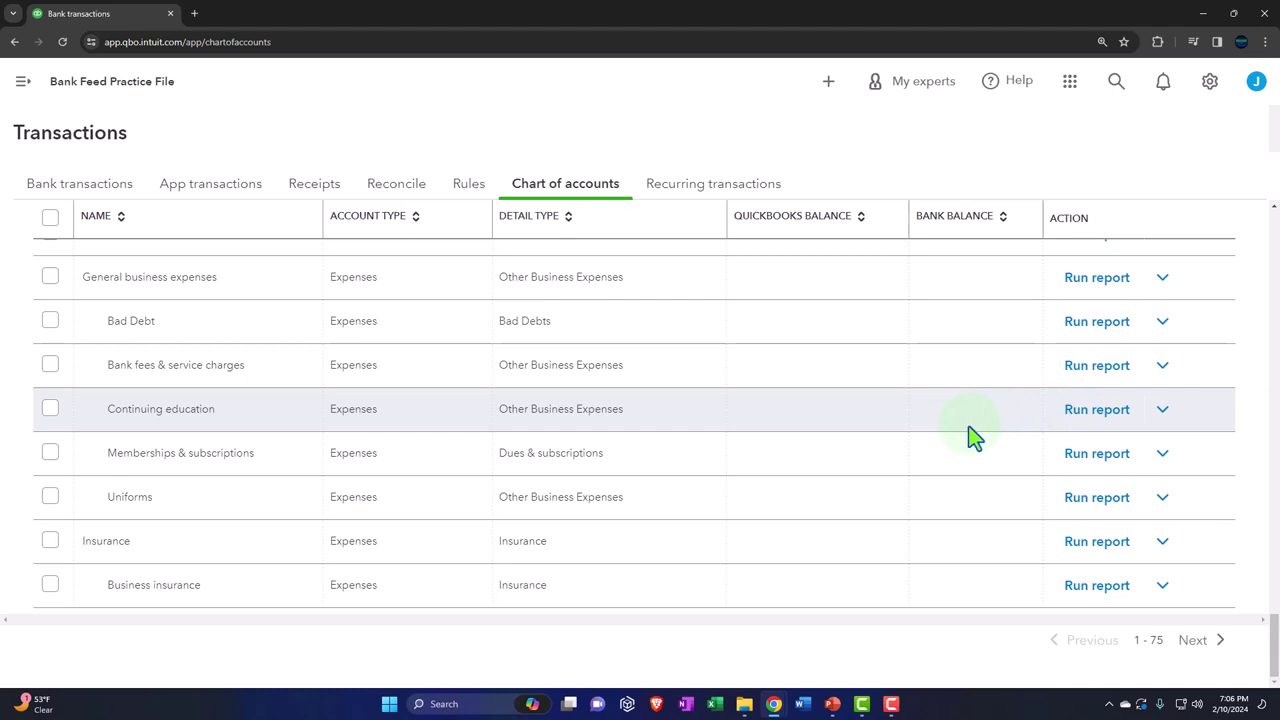
{"action": "left_click", "coordinate": [1162, 367]}
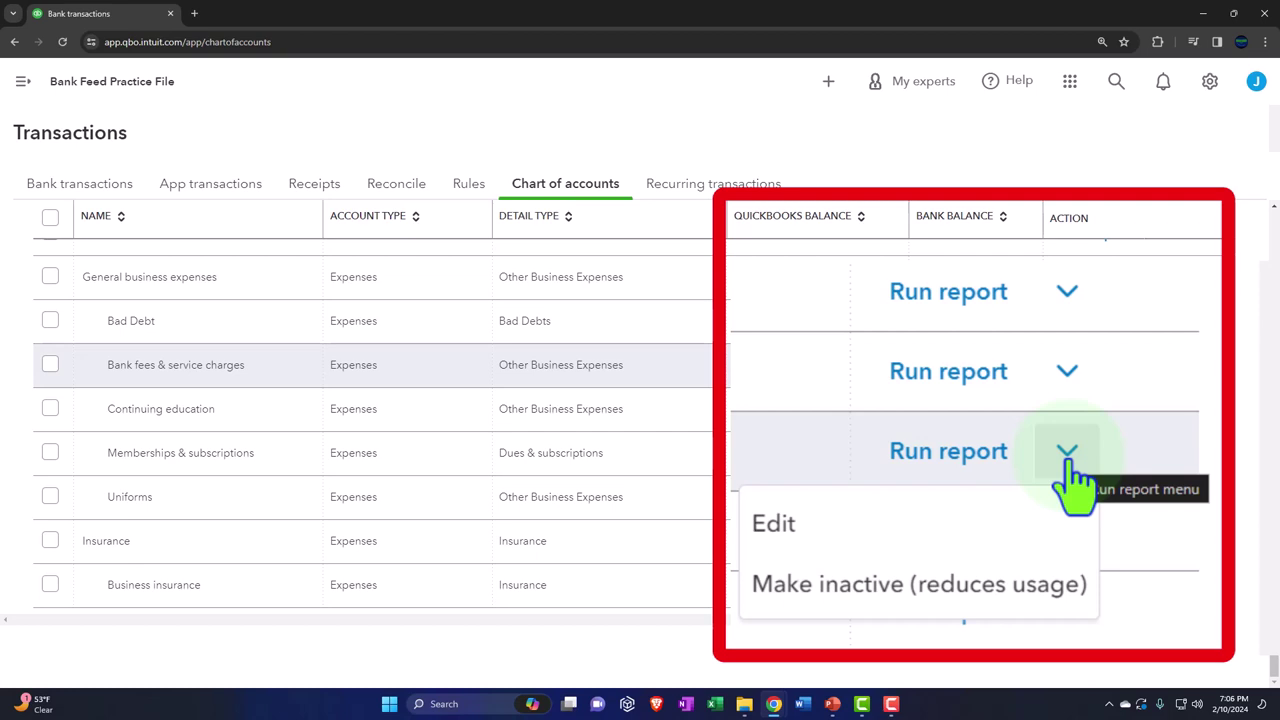
{"action": "left_click", "coordinate": [1162, 367]}
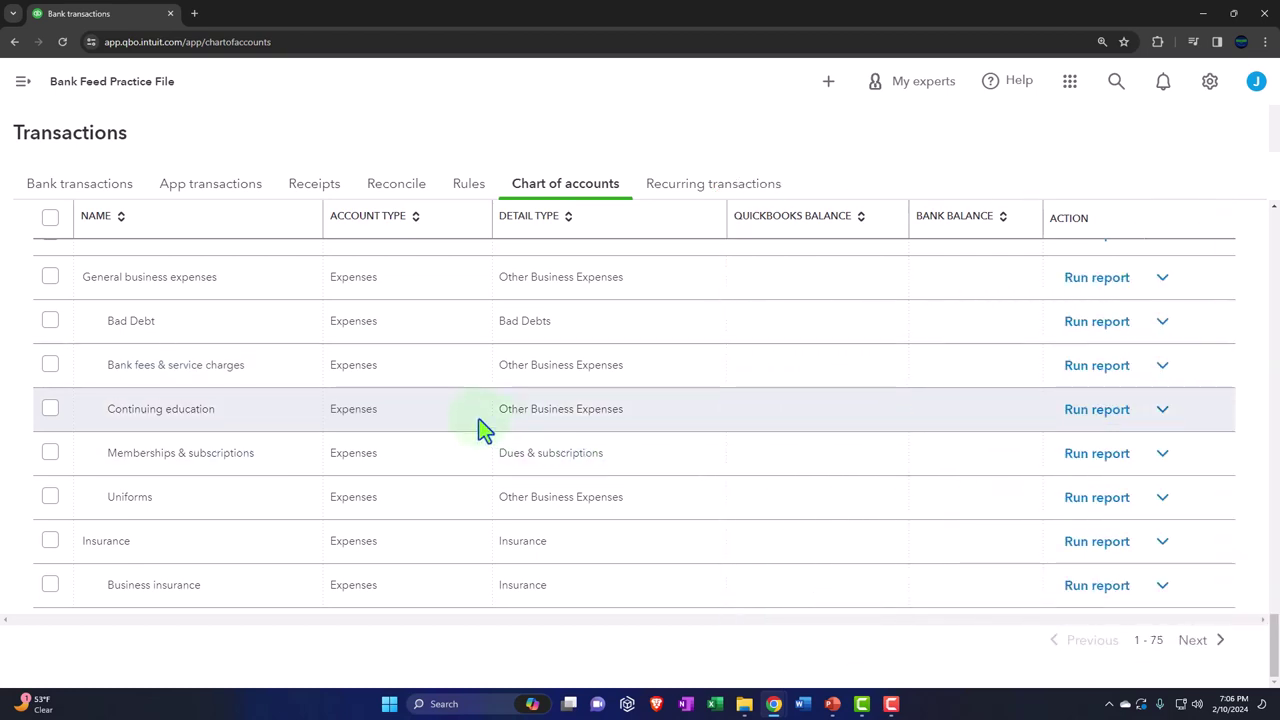
Step: Review the chart of accounts back up from the expense accounts to the Cash account
{"action": "scroll", "coordinate": [480, 428], "scroll_direction": "up", "scroll_amount": 5}
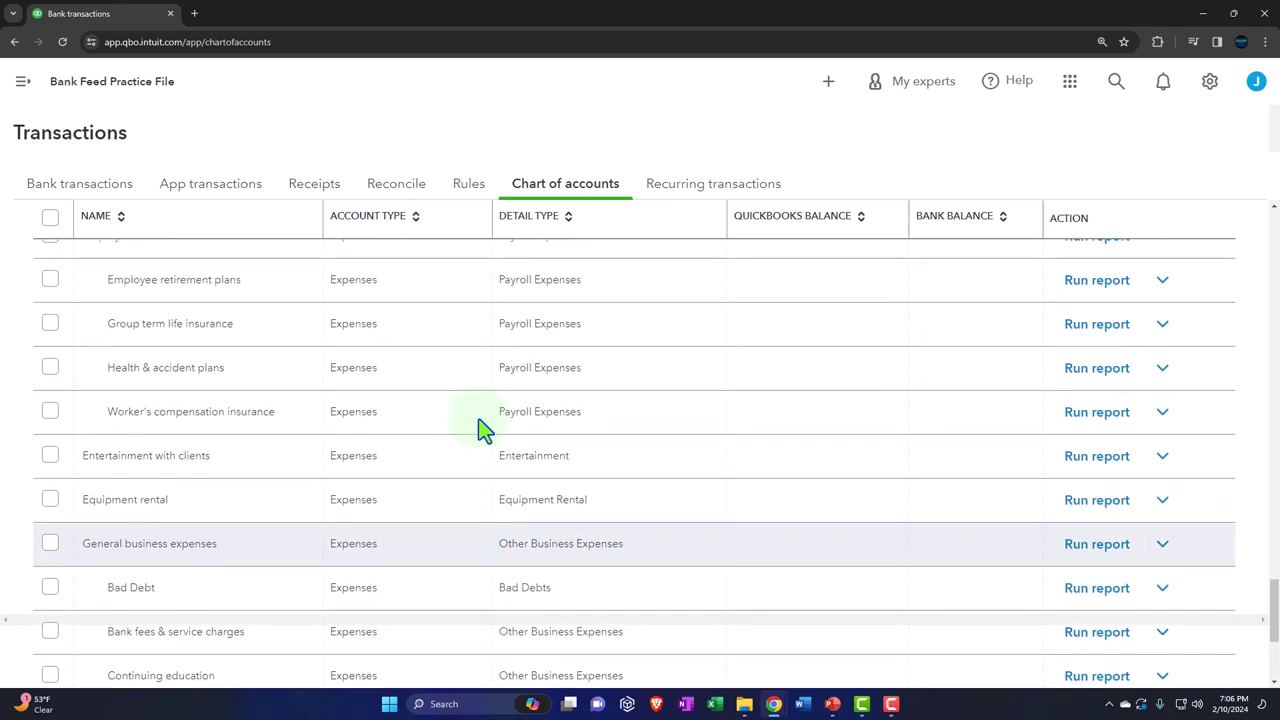
{"action": "scroll", "coordinate": [480, 428], "scroll_direction": "up", "scroll_amount": 15}
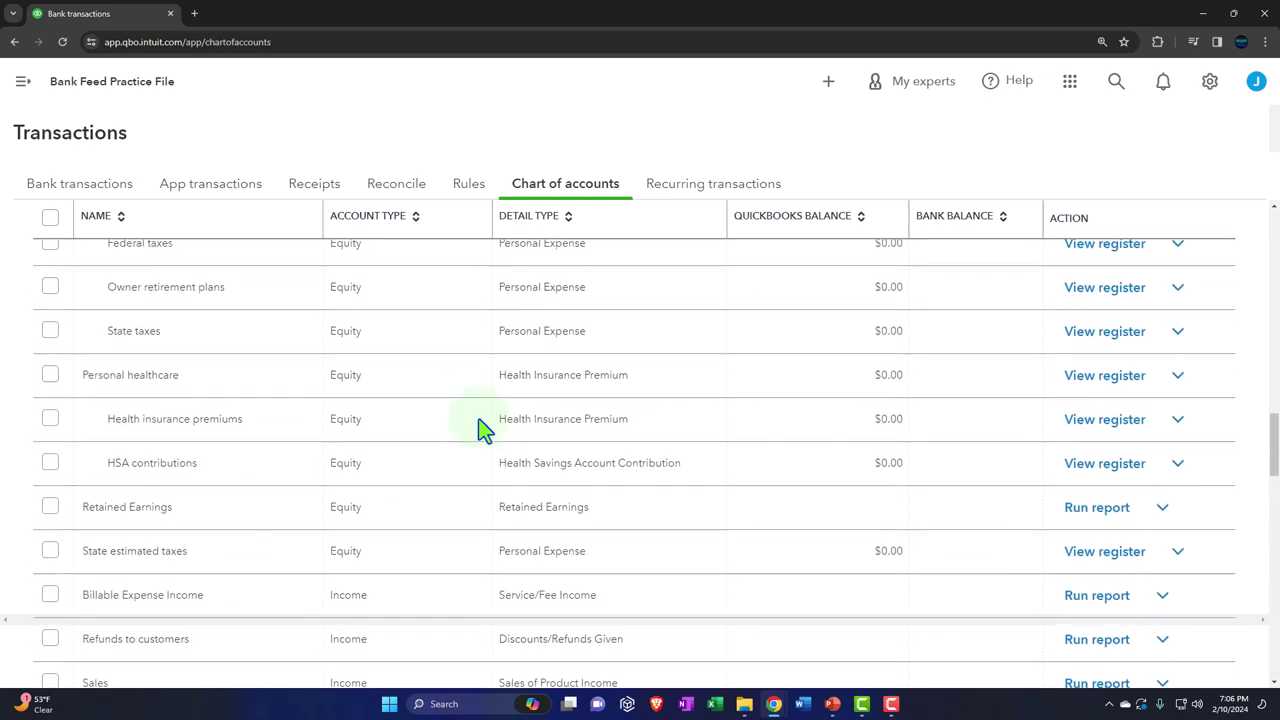
{"action": "scroll", "coordinate": [480, 428], "scroll_direction": "up", "scroll_amount": 12}
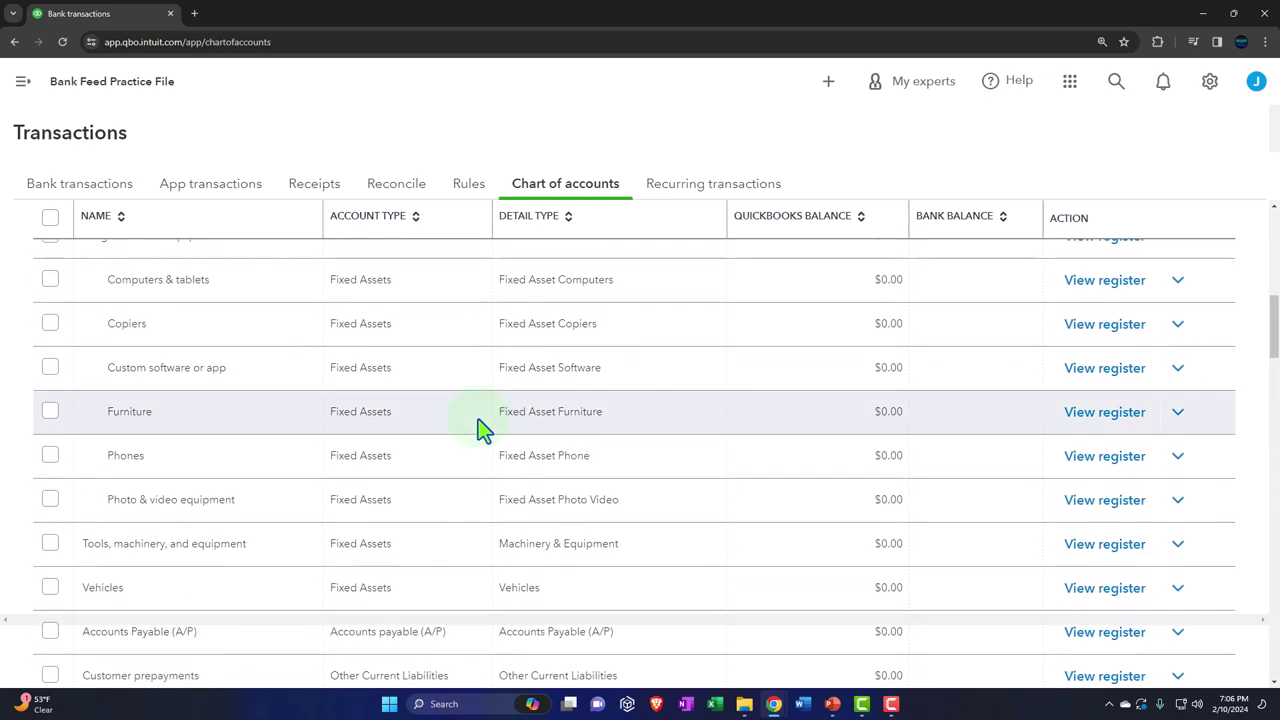
{"action": "scroll", "coordinate": [480, 428], "scroll_direction": "up", "scroll_amount": 8}
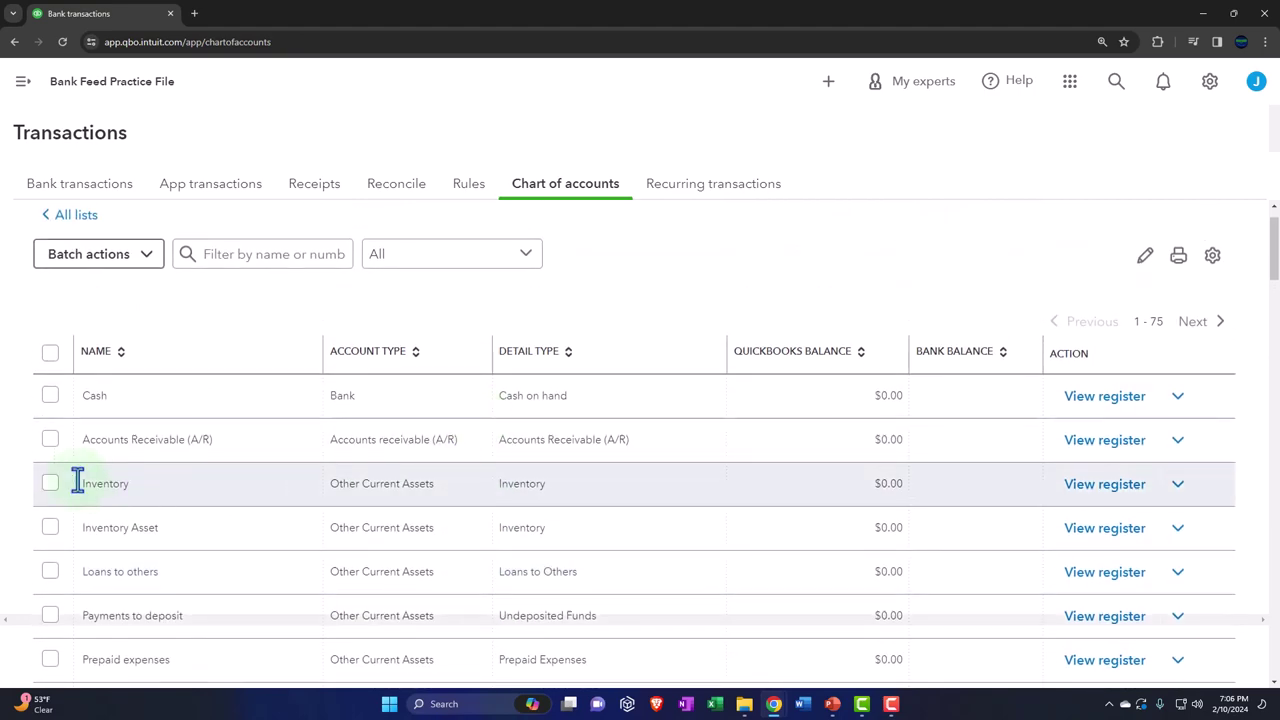
Step: Make the Cash account inactive and confirm the change
{"action": "scroll", "coordinate": [5, 462], "scroll_direction": "down", "scroll_amount": 2}
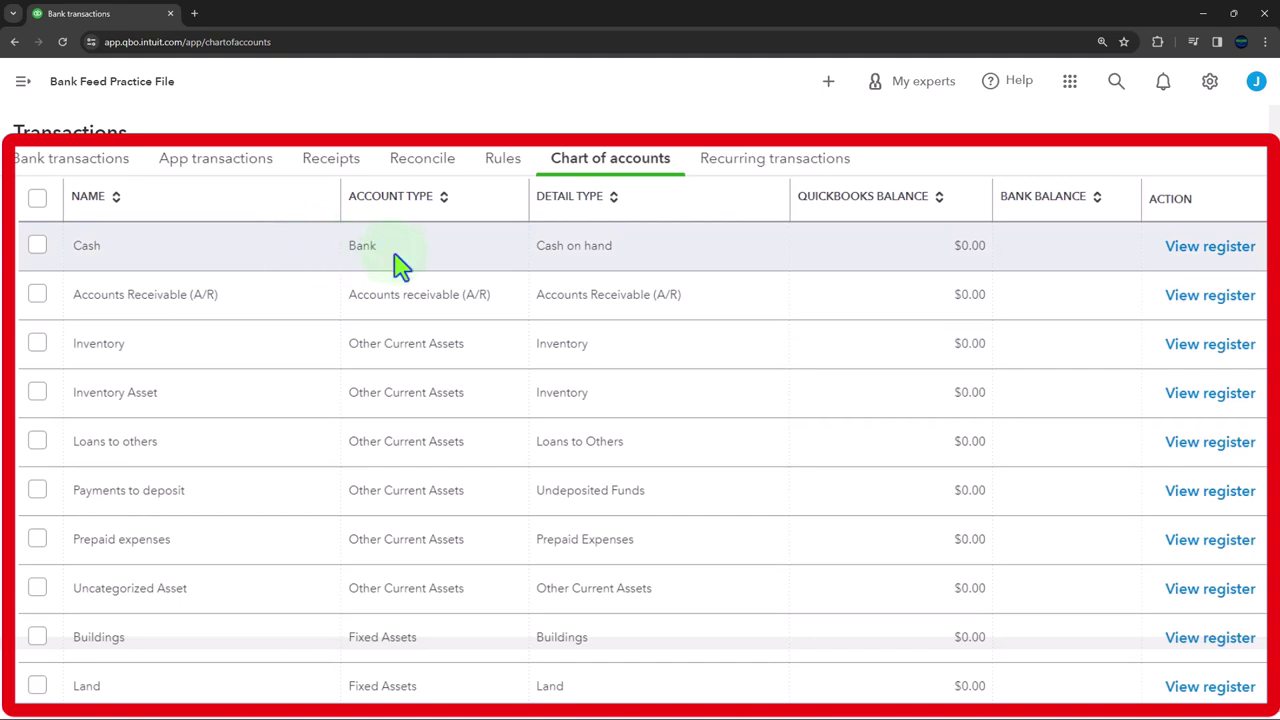
{"action": "left_click", "coordinate": [1177, 264]}
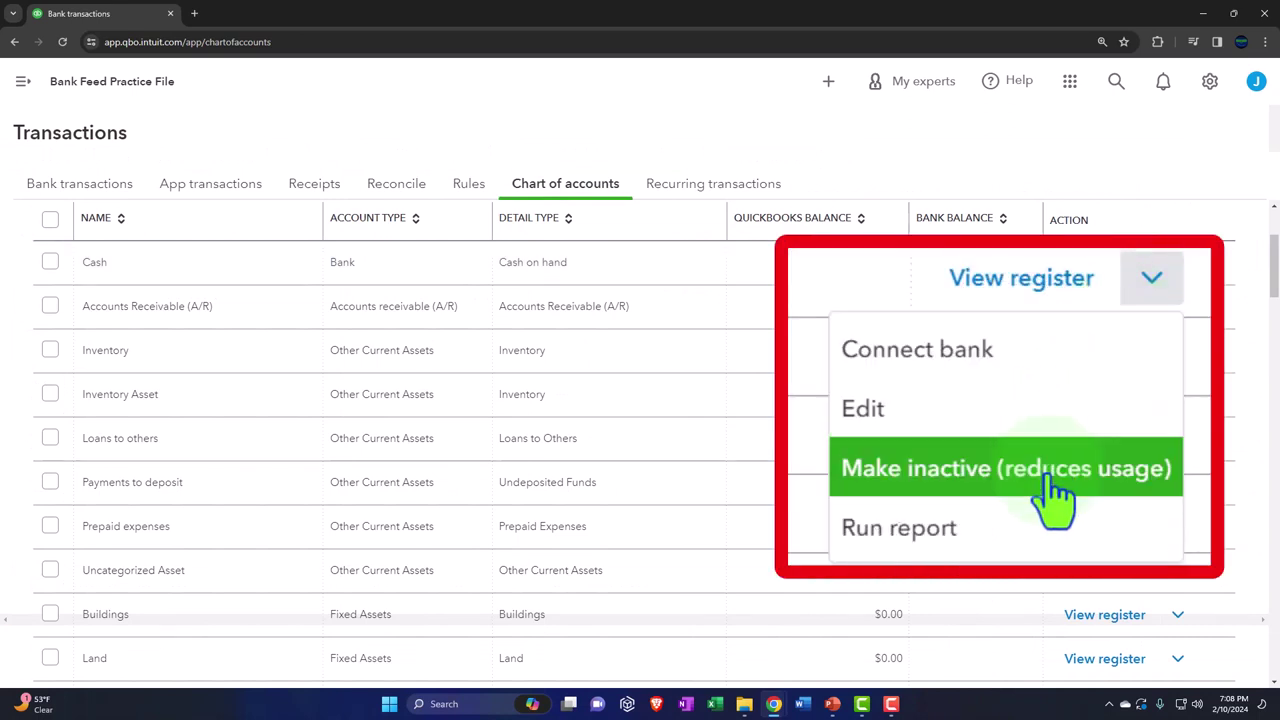
{"action": "left_click", "coordinate": [1118, 372]}
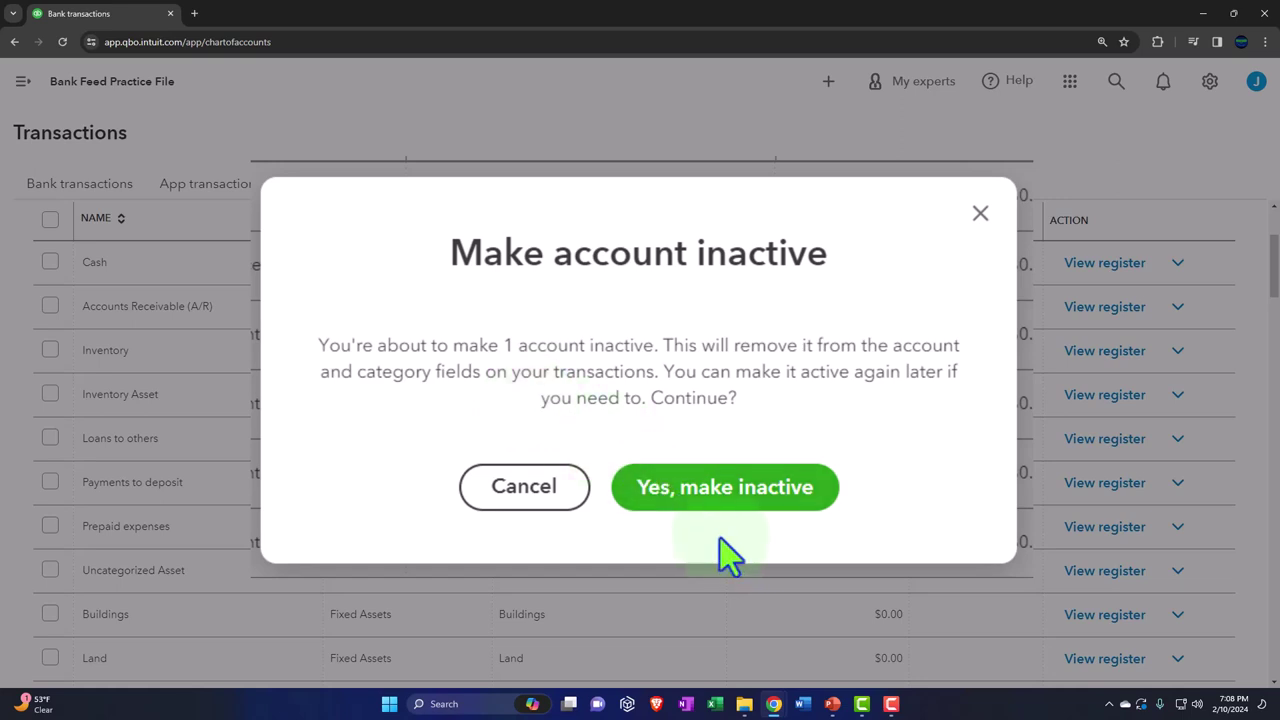
{"action": "left_click", "coordinate": [703, 500]}
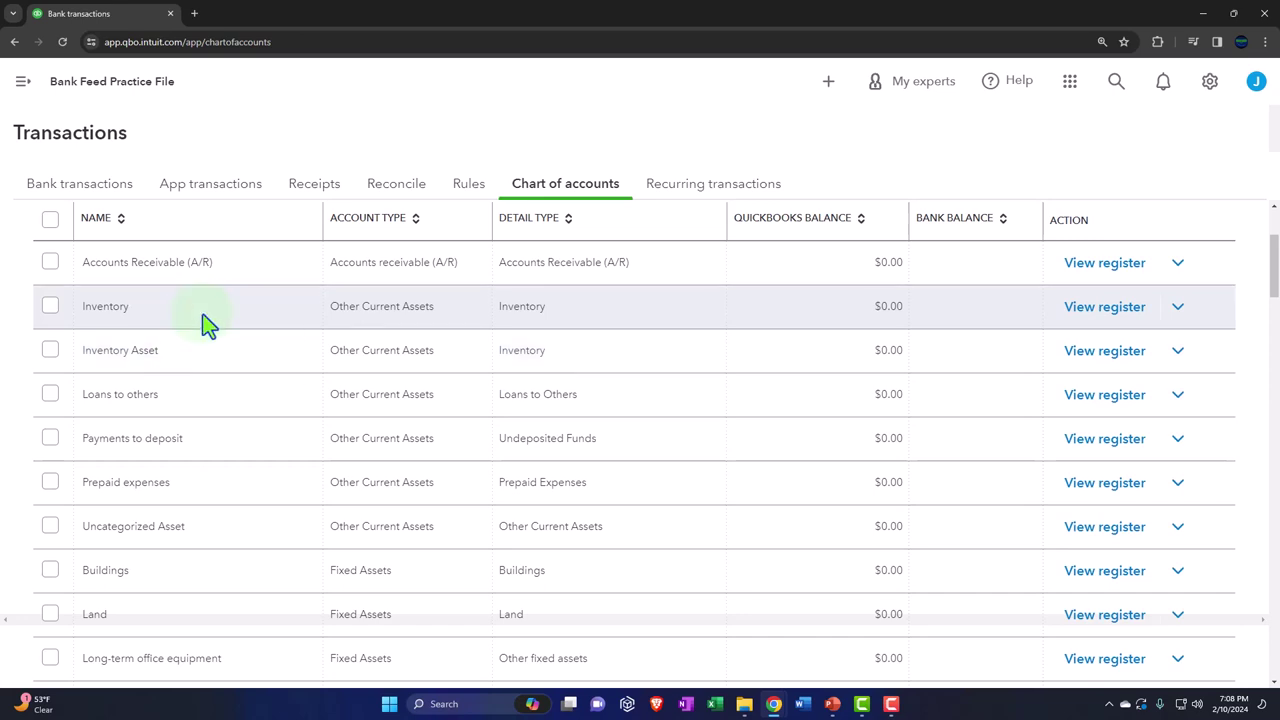
Step: Make the Inventory account inactive, confirming the change and leaving the Inventory Asset account active
{"action": "left_click", "coordinate": [1180, 310]}
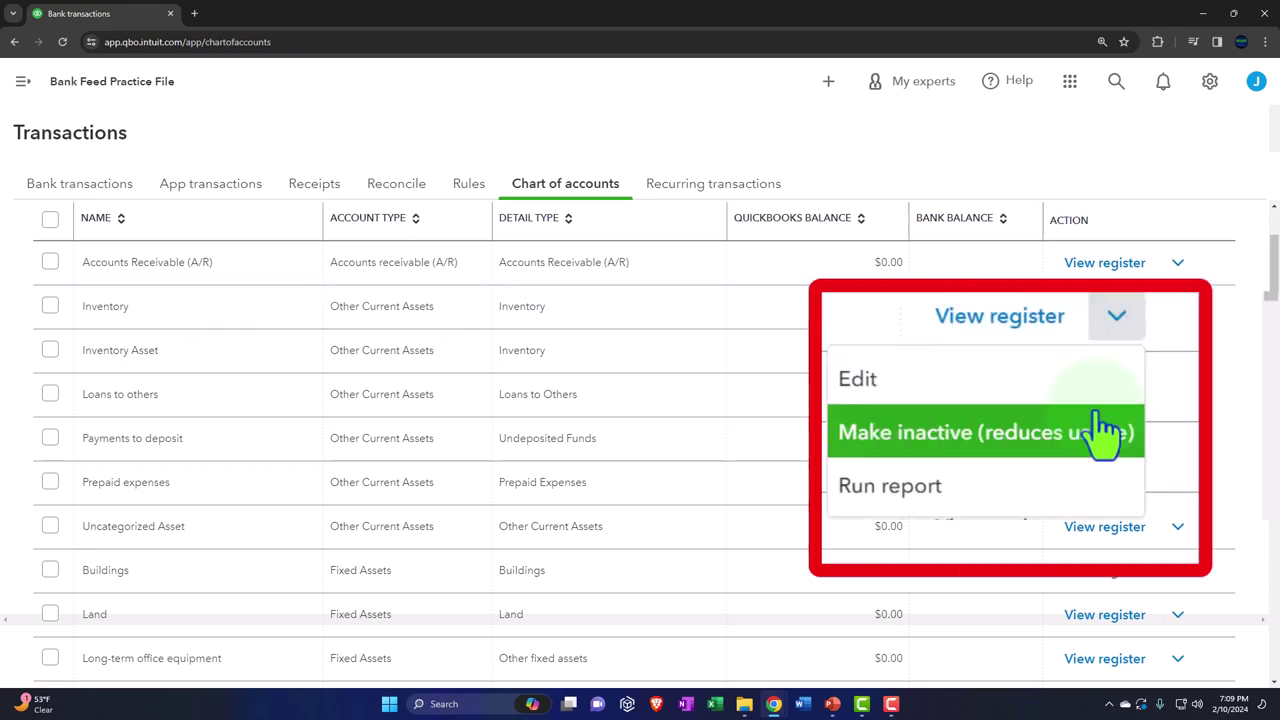
{"action": "left_click", "coordinate": [1160, 378]}
{"action": "left_click", "coordinate": [712, 452]}
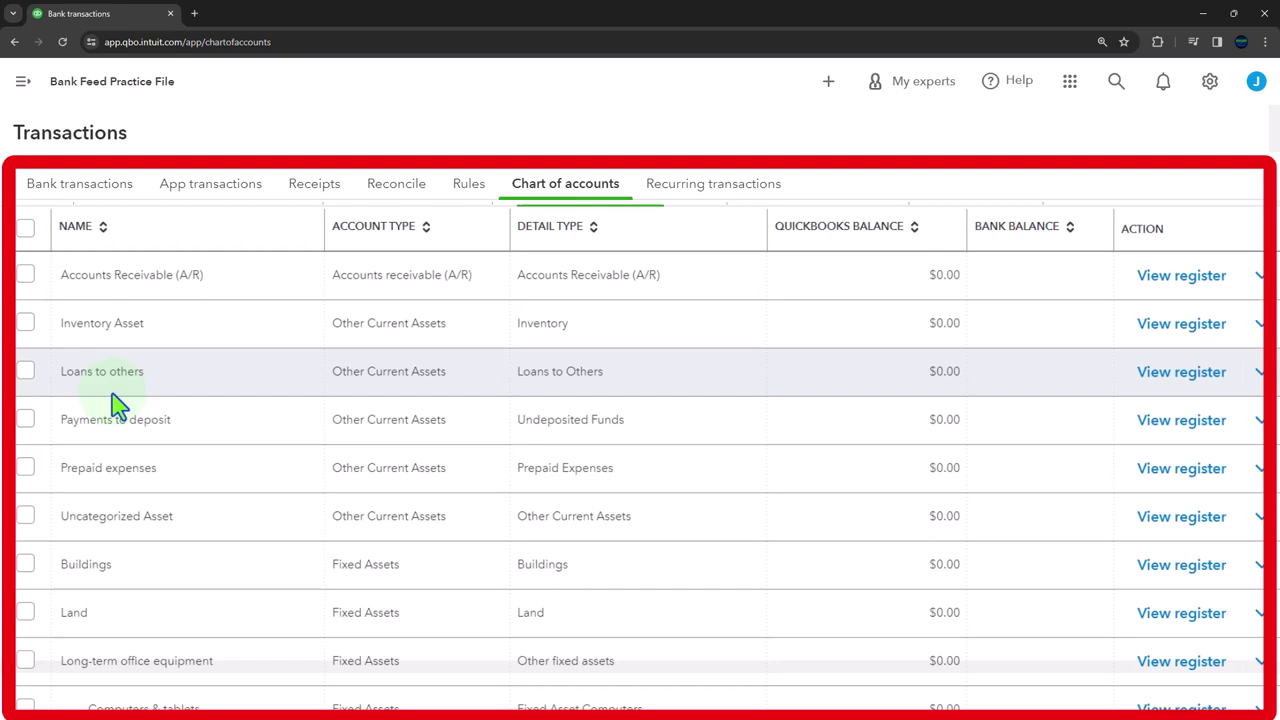
Step: Look over the asset accounts and check which batch actions the chart of accounts offers
{"action": "scroll", "coordinate": [126, 423], "scroll_direction": "down", "scroll_amount": 3}
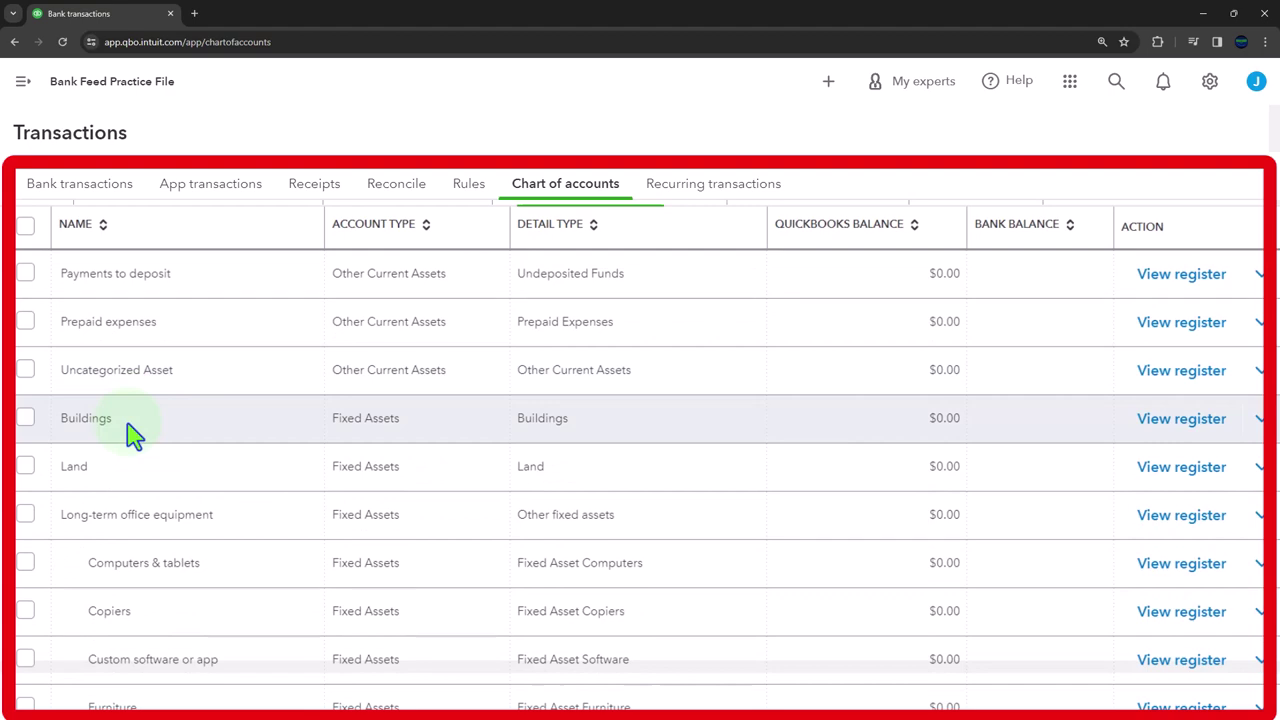
{"action": "scroll", "coordinate": [135, 432], "scroll_direction": "up", "scroll_amount": 3}
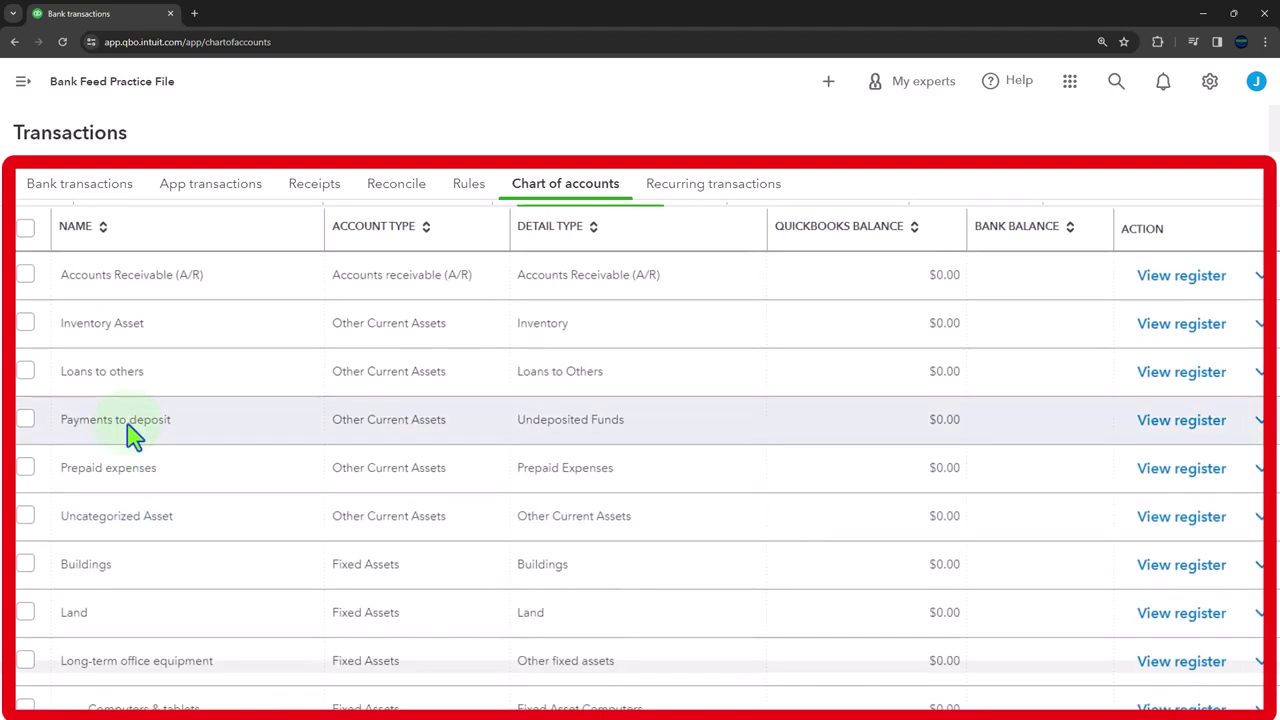
{"action": "scroll", "coordinate": [128, 425], "scroll_direction": "up", "scroll_amount": 1}
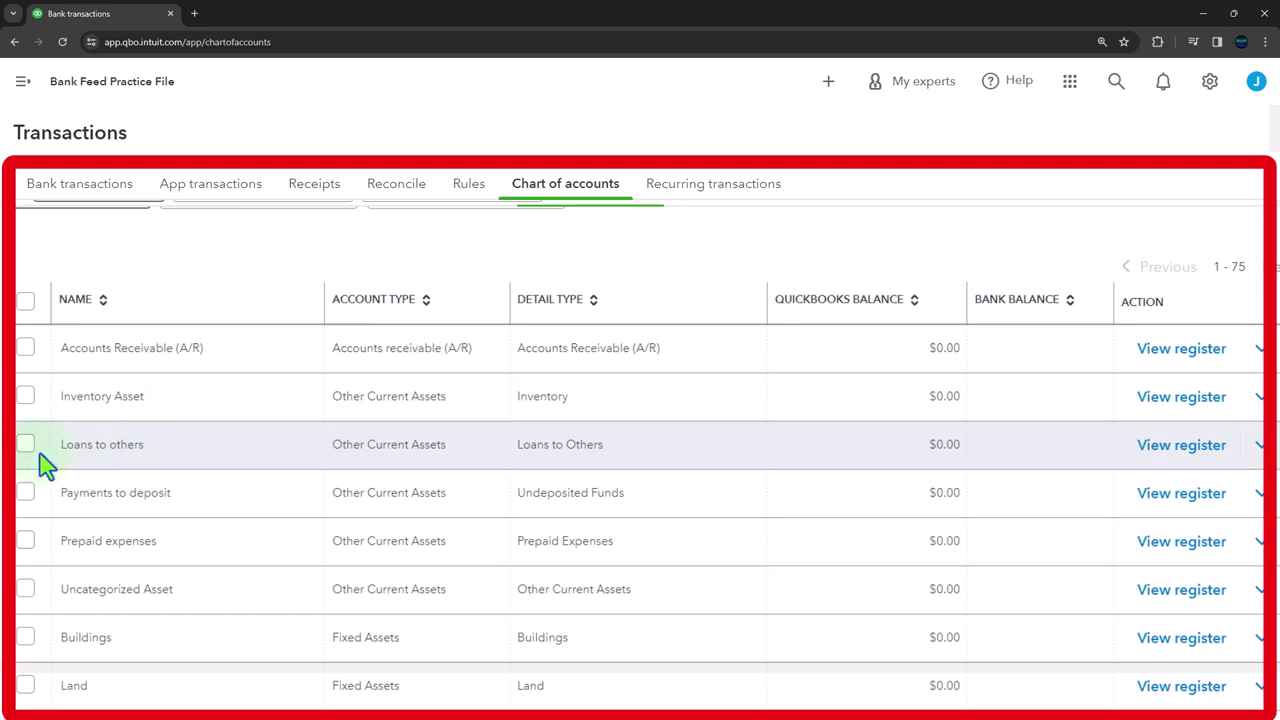
{"action": "scroll", "coordinate": [45, 462], "scroll_direction": "up", "scroll_amount": 2}
{"action": "left_click", "coordinate": [138, 326]}
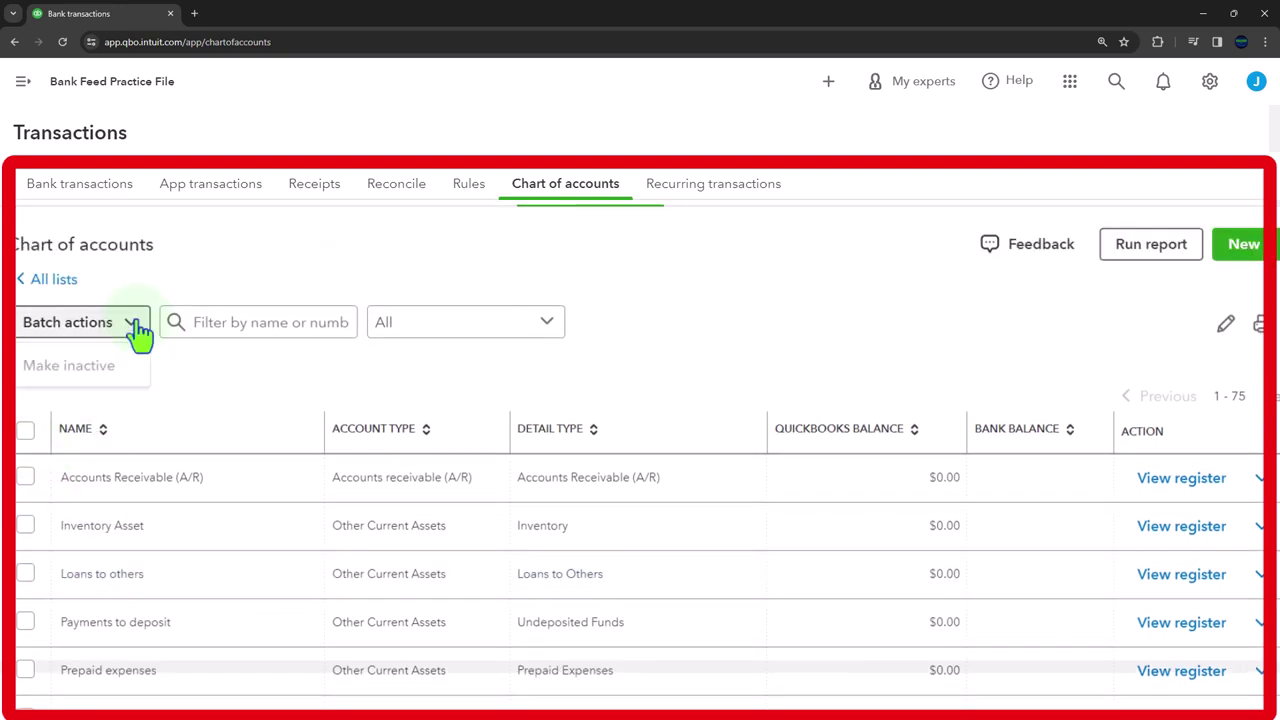
Step: Select the Loans to others and Prepaid expenses accounts in the list
{"action": "scroll", "coordinate": [30, 462], "scroll_direction": "down", "scroll_amount": 3}
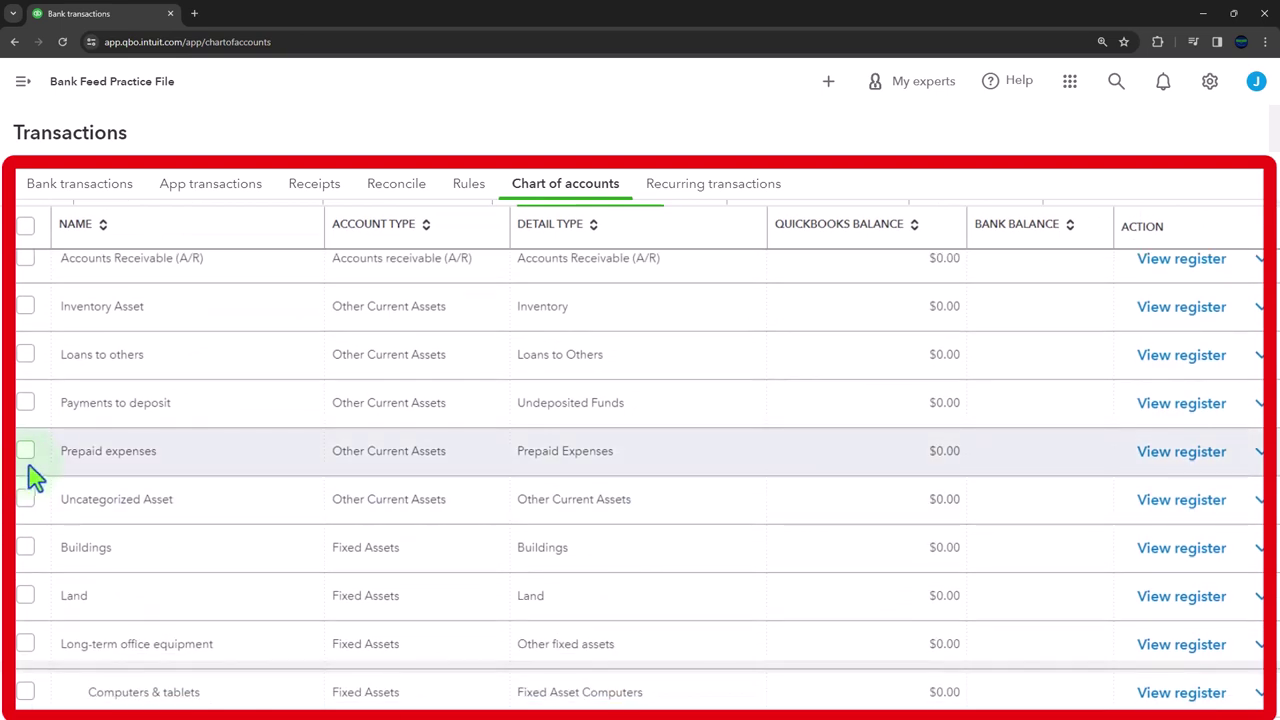
{"action": "left_click", "coordinate": [36, 368]}
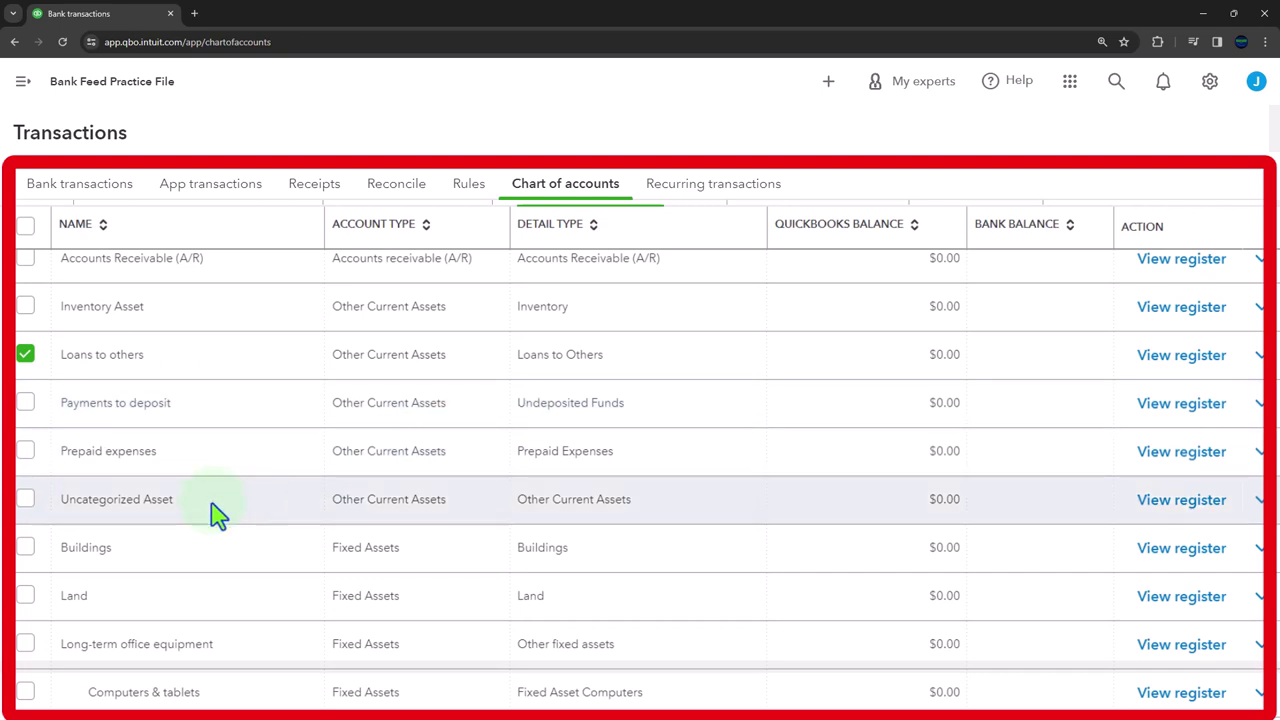
{"action": "left_click", "coordinate": [26, 455]}
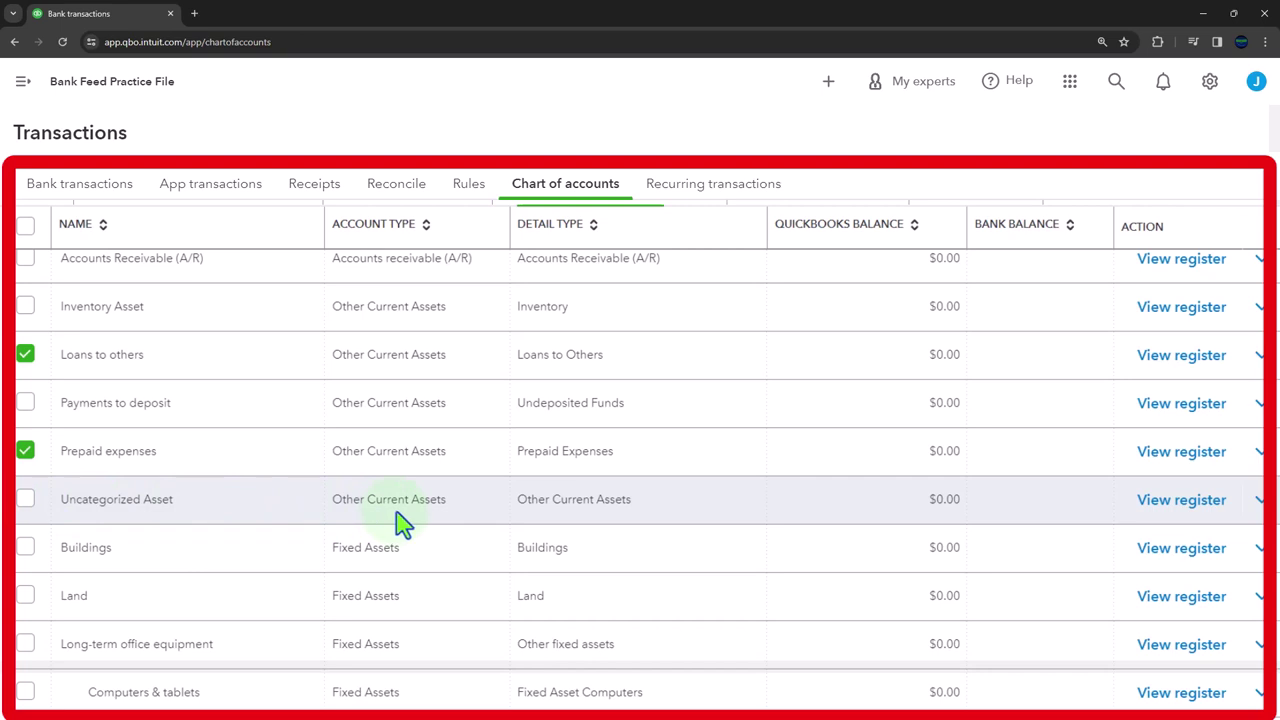
Step: Add Long-term office equipment and its subaccounts, from Computers & tablets through Photo & video equipment, to the selection
{"action": "scroll", "coordinate": [400, 520], "scroll_direction": "down", "scroll_amount": 1}
{"action": "scroll", "coordinate": [400, 520], "scroll_direction": "down", "scroll_amount": 1}
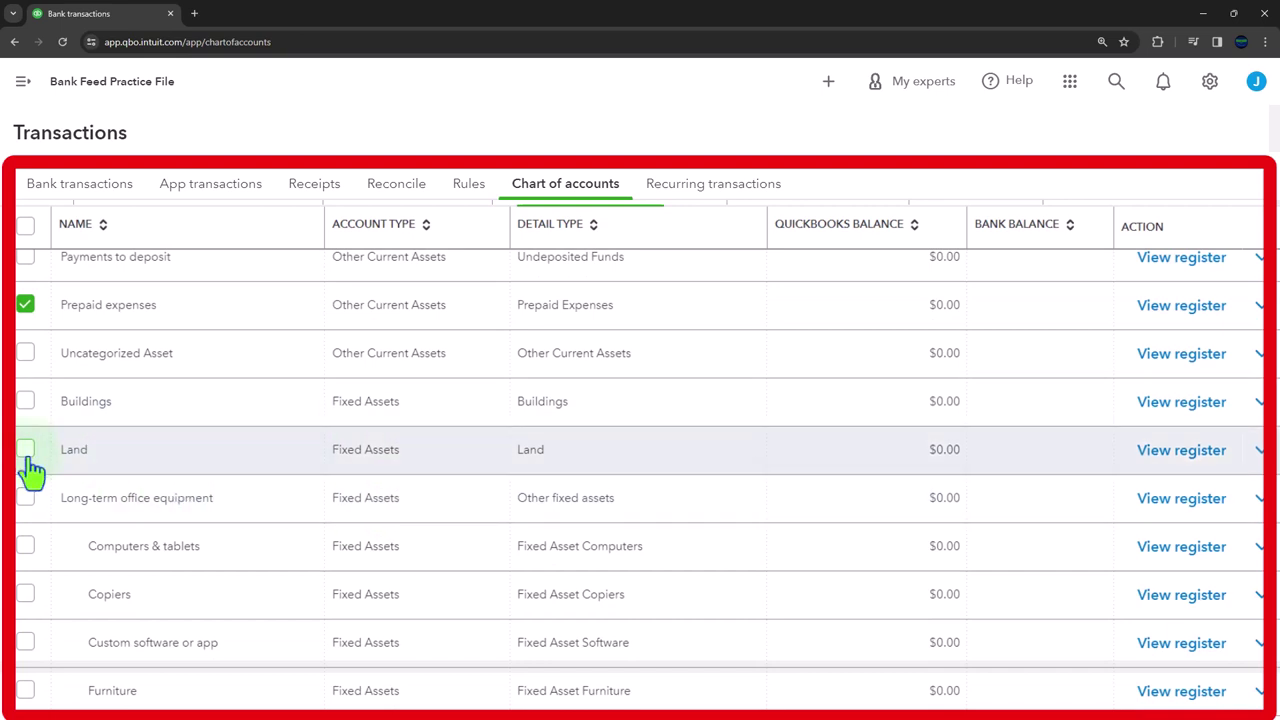
{"action": "scroll", "coordinate": [28, 500], "scroll_direction": "down", "scroll_amount": 1}
{"action": "scroll", "coordinate": [28, 500], "scroll_direction": "down", "scroll_amount": 1}
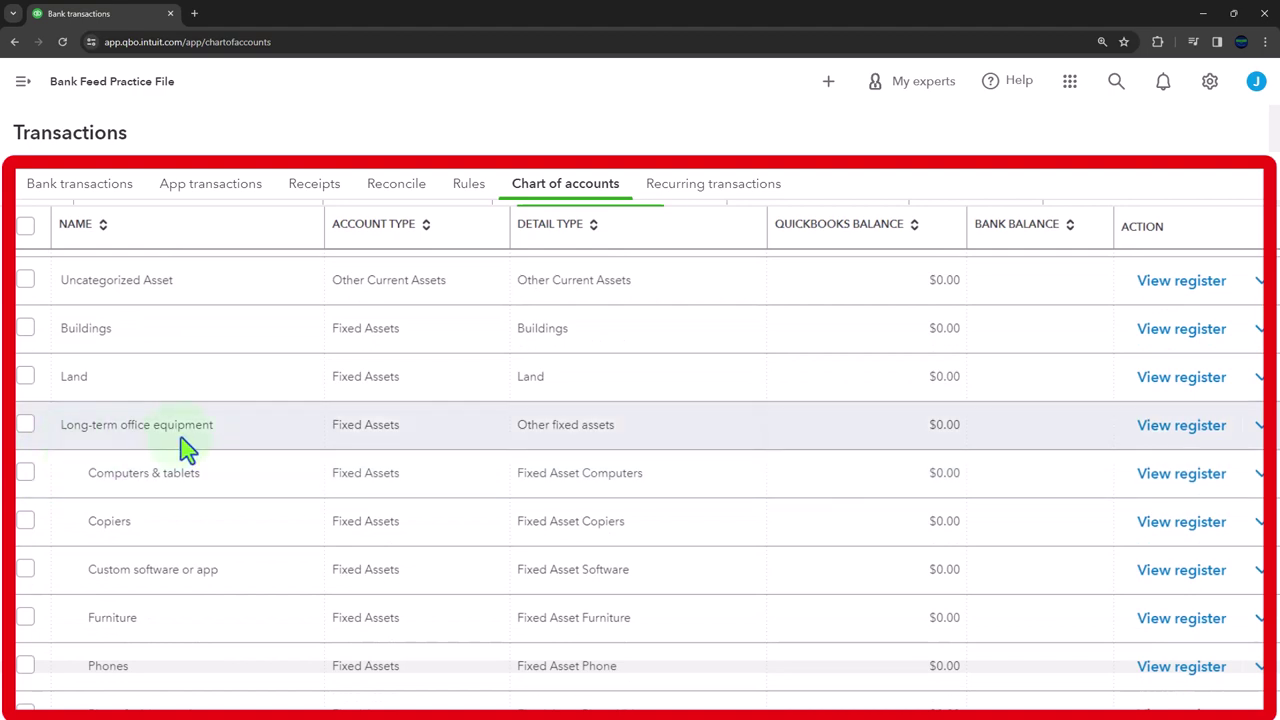
{"action": "scroll", "coordinate": [188, 450], "scroll_direction": "down", "scroll_amount": 3}
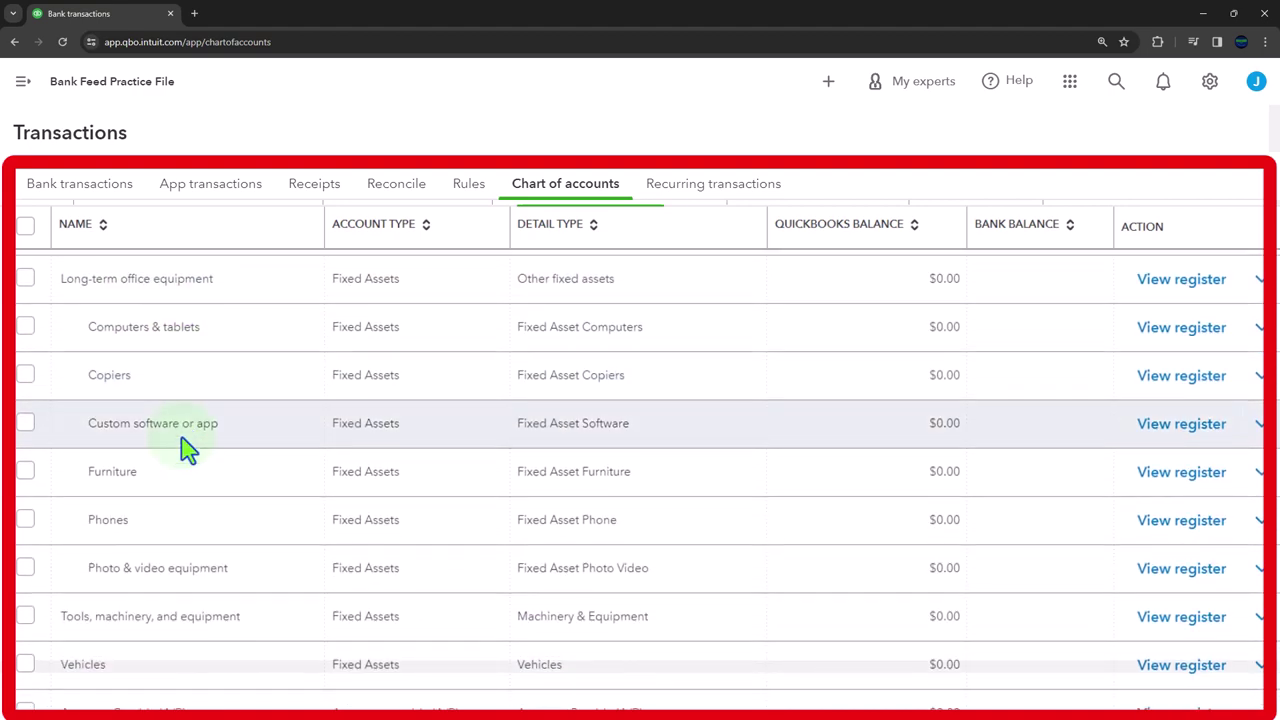
{"action": "scroll", "coordinate": [188, 450], "scroll_direction": "up", "scroll_amount": 3}
{"action": "left_click", "coordinate": [25, 424]}
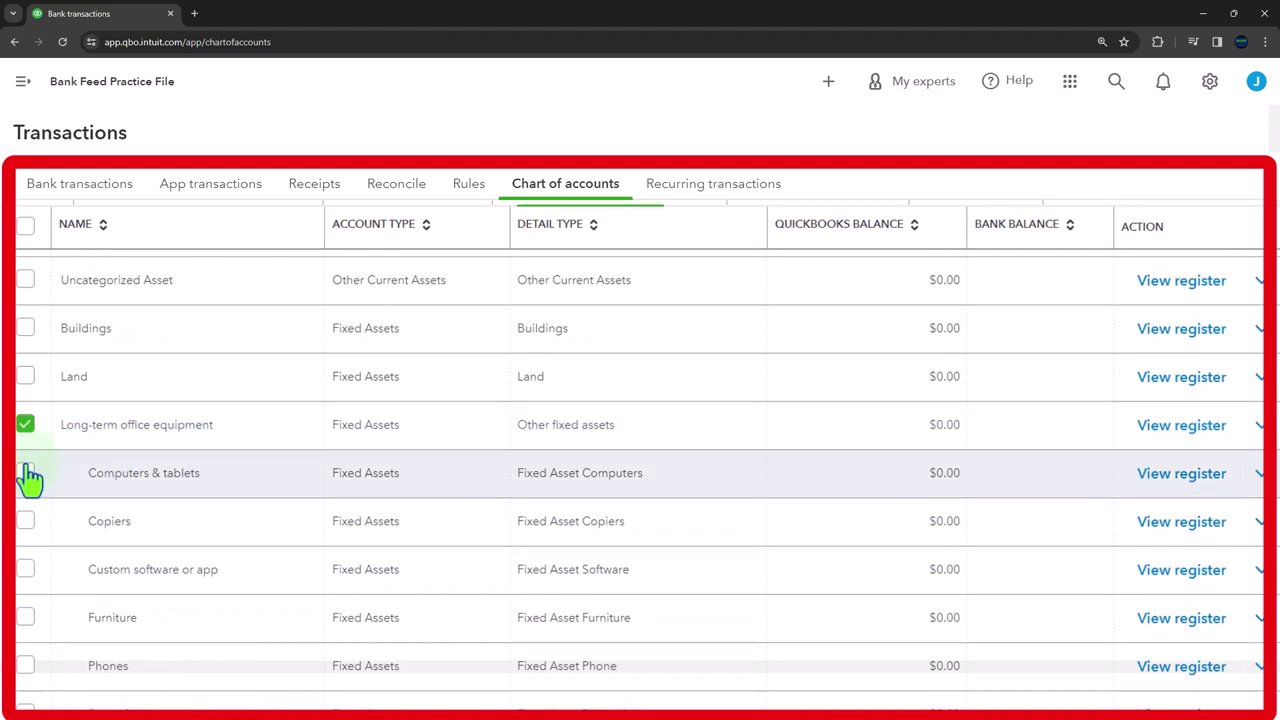
{"action": "left_click", "coordinate": [25, 472]}
{"action": "left_click", "coordinate": [25, 520]}
{"action": "left_click", "coordinate": [25, 568]}
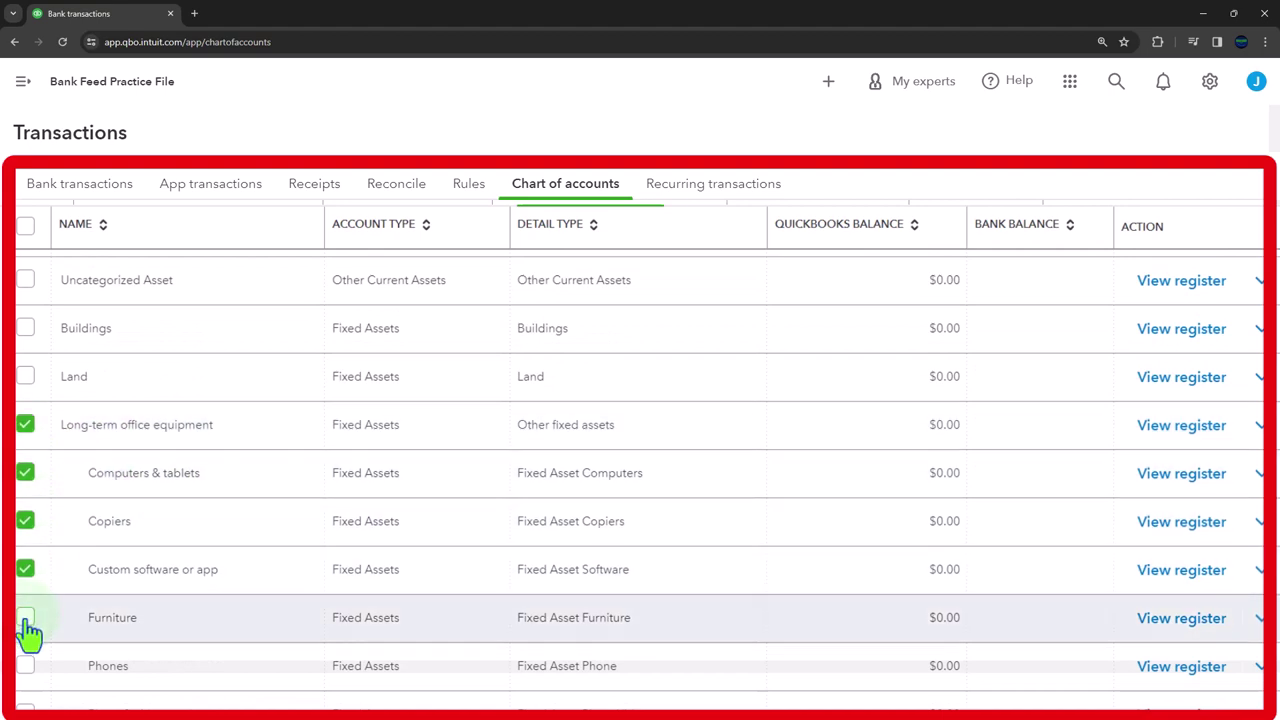
{"action": "left_click", "coordinate": [25, 618]}
{"action": "left_click", "coordinate": [25, 666]}
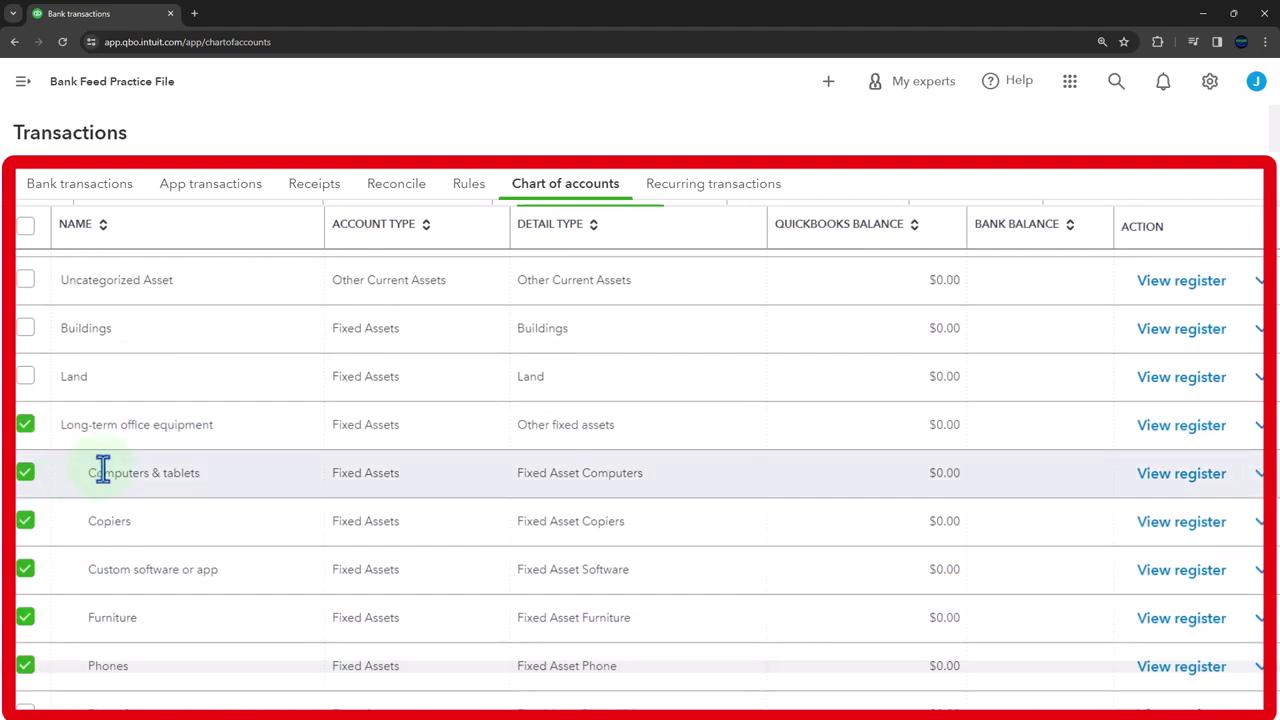
{"action": "scroll", "coordinate": [103, 472], "scroll_direction": "down", "scroll_amount": 3}
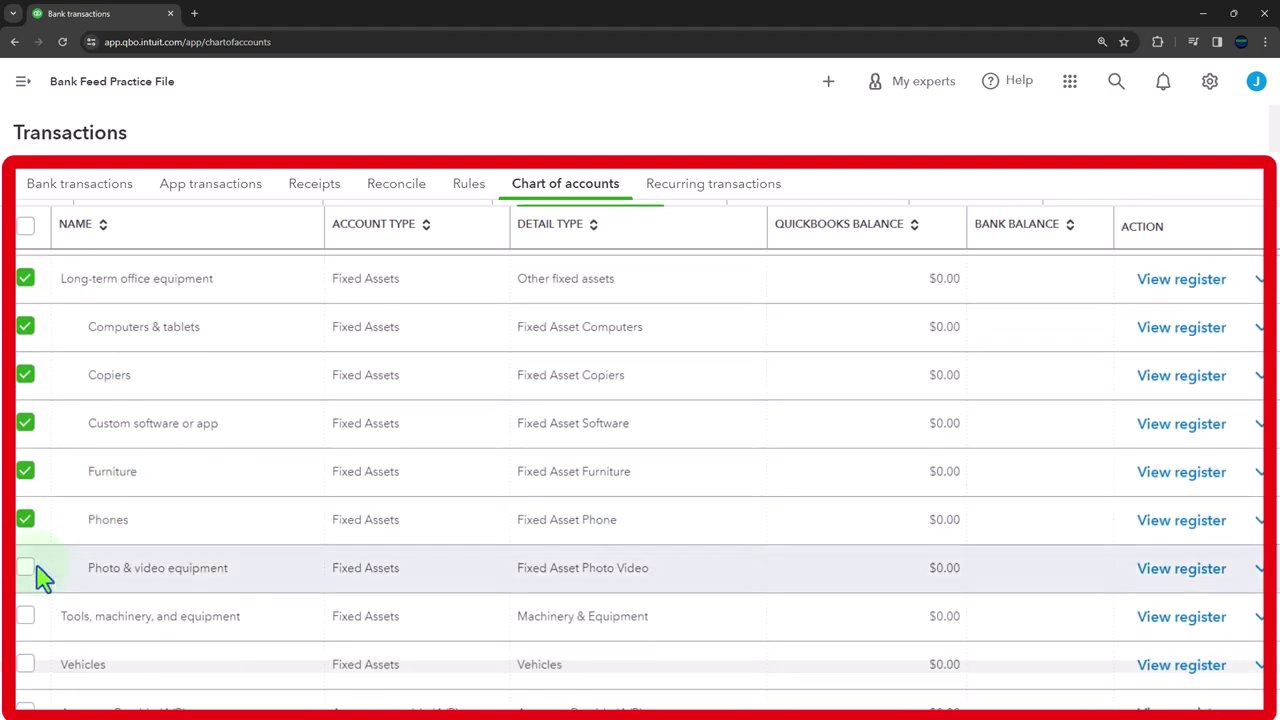
{"action": "left_click", "coordinate": [25, 568]}
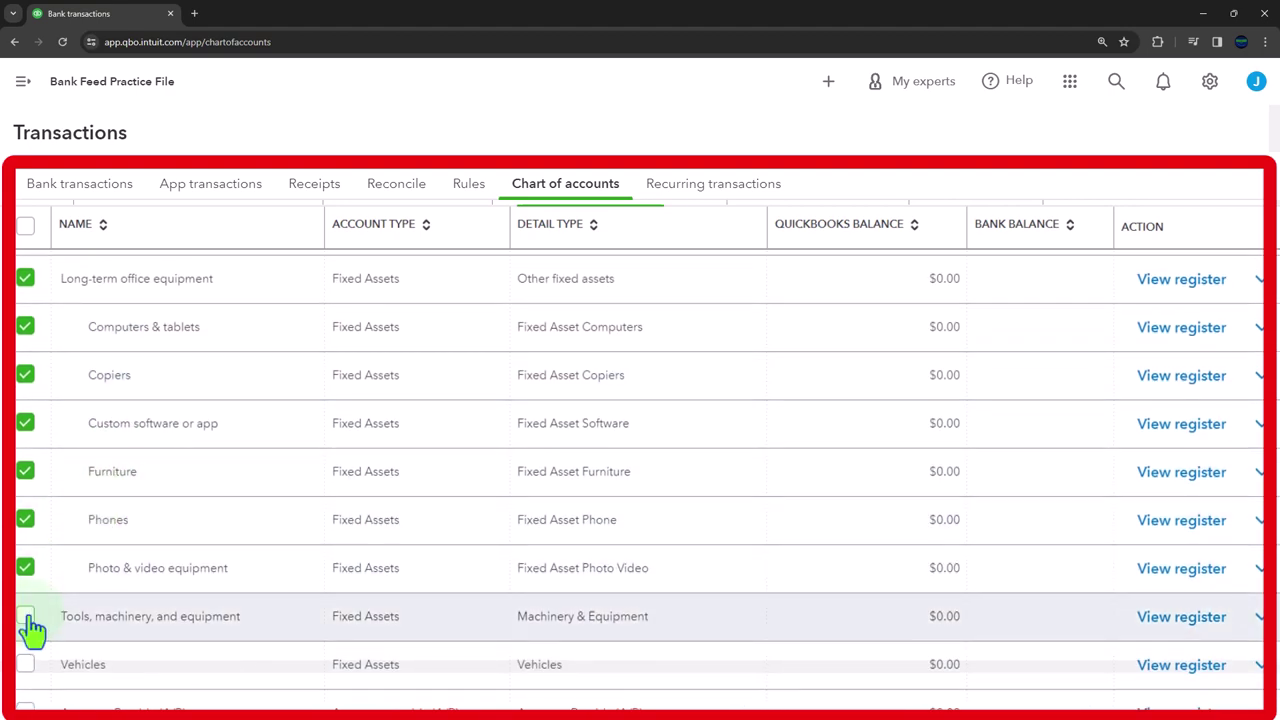
Step: Add the Tools, machinery, and equipment account and the Vehicles account to the selection
{"action": "left_click", "coordinate": [27, 618]}
{"action": "scroll", "coordinate": [30, 628], "scroll_direction": "down", "scroll_amount": 2}
{"action": "left_click", "coordinate": [25, 594]}
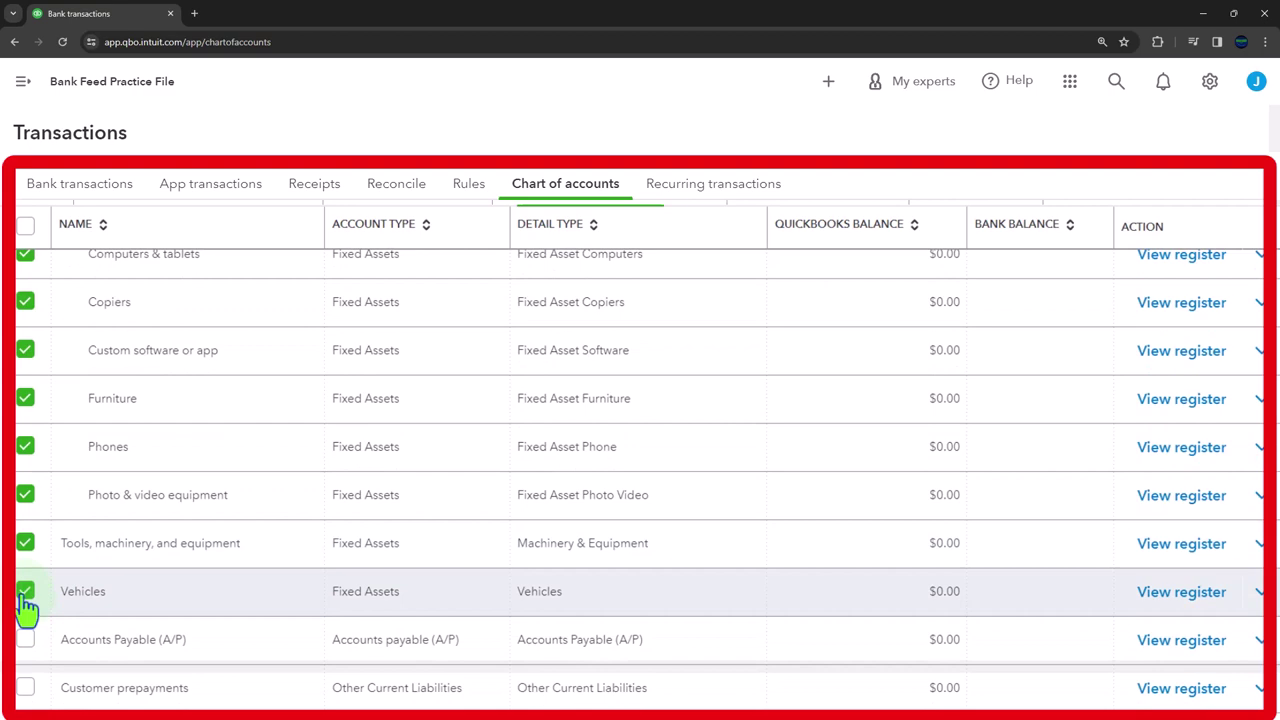
Step: Review the selected accounts, make them all inactive in one batch, and dismiss the resulting notice
{"action": "scroll", "coordinate": [30, 600], "scroll_direction": "up", "scroll_amount": 5}
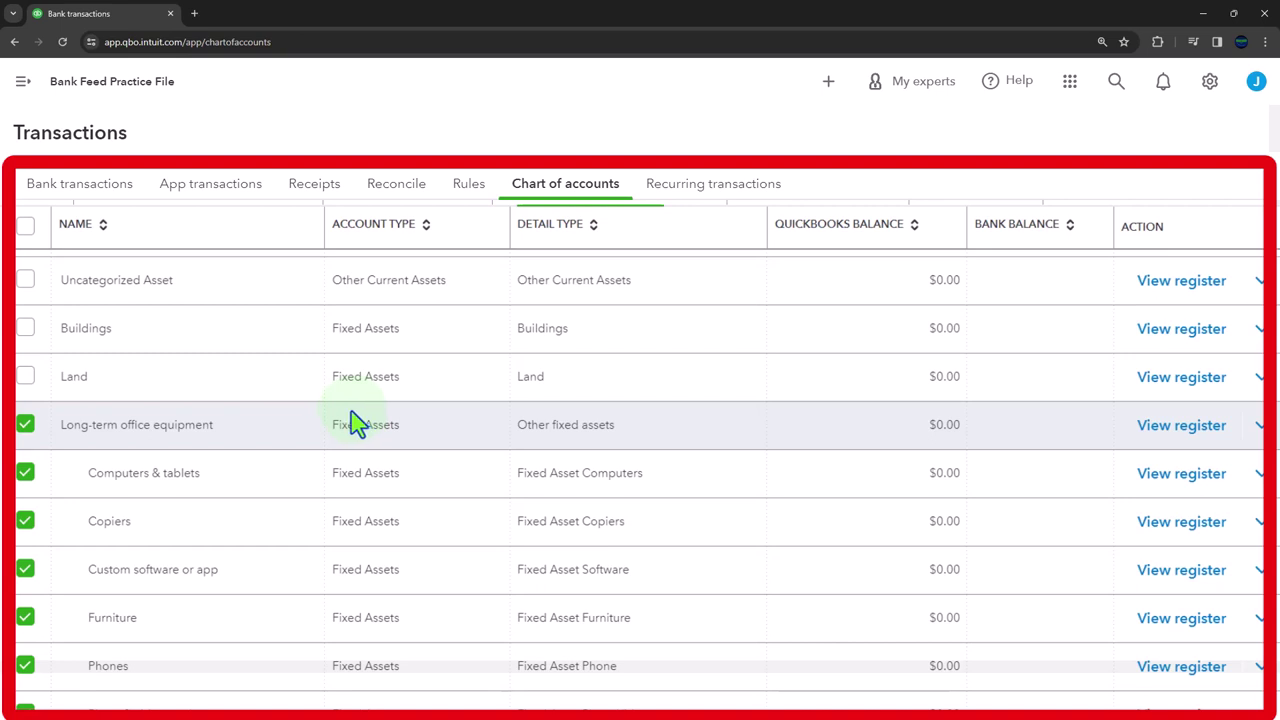
{"action": "scroll", "coordinate": [355, 424], "scroll_direction": "down", "scroll_amount": 1}
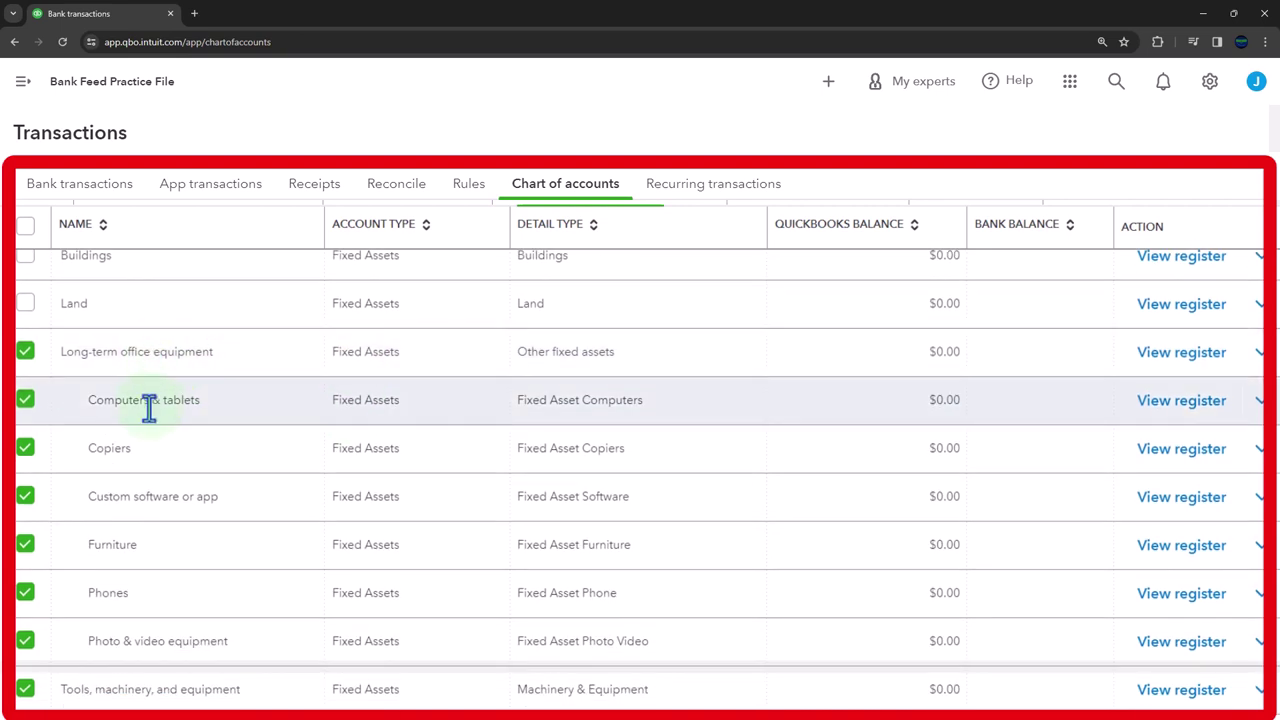
{"action": "scroll", "coordinate": [147, 490], "scroll_direction": "down", "scroll_amount": 1}
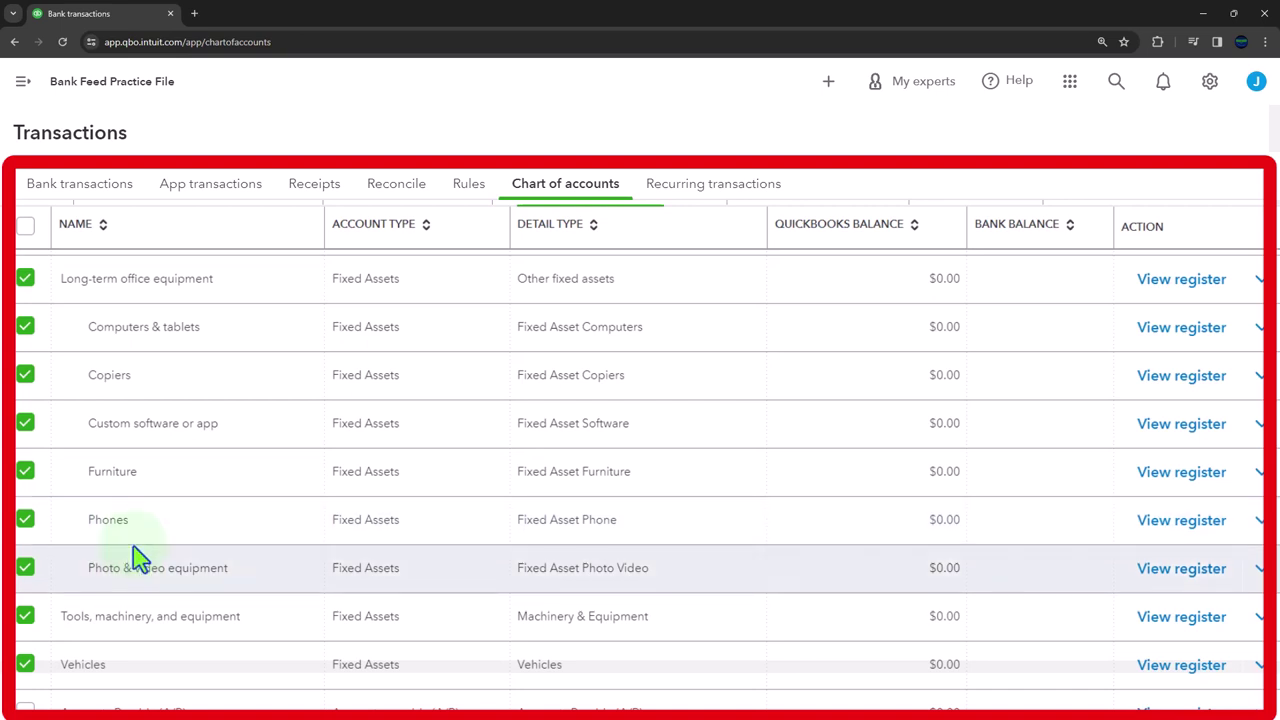
{"action": "scroll", "coordinate": [138, 558], "scroll_direction": "down", "scroll_amount": 1}
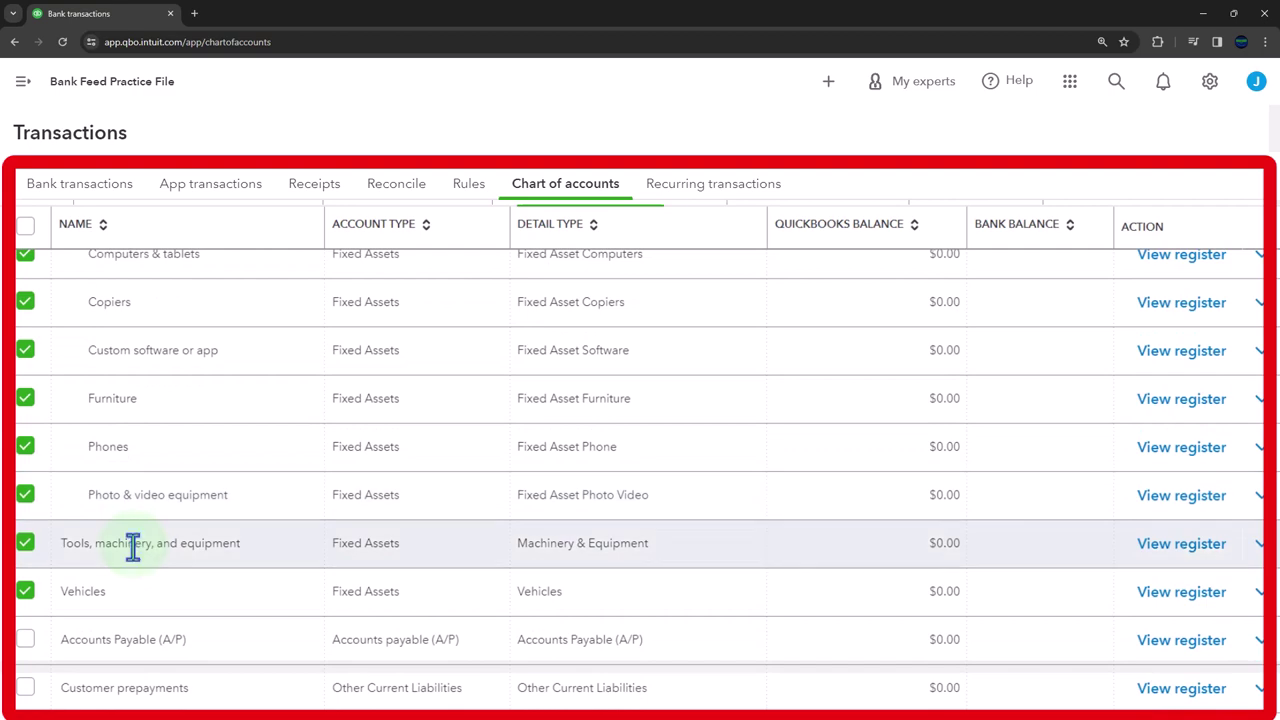
{"action": "scroll", "coordinate": [133, 546], "scroll_direction": "up", "scroll_amount": 5}
{"action": "scroll", "coordinate": [133, 546], "scroll_direction": "up", "scroll_amount": 4}
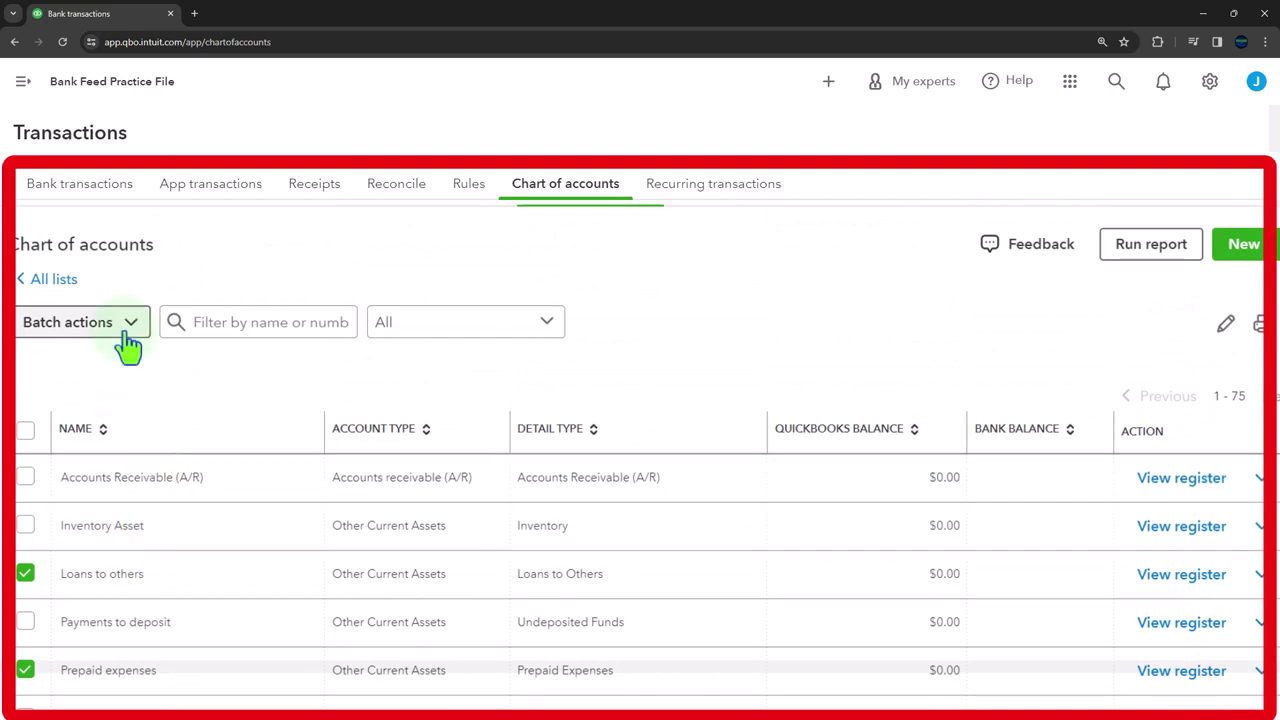
{"action": "left_click", "coordinate": [128, 328]}
{"action": "left_click", "coordinate": [110, 345]}
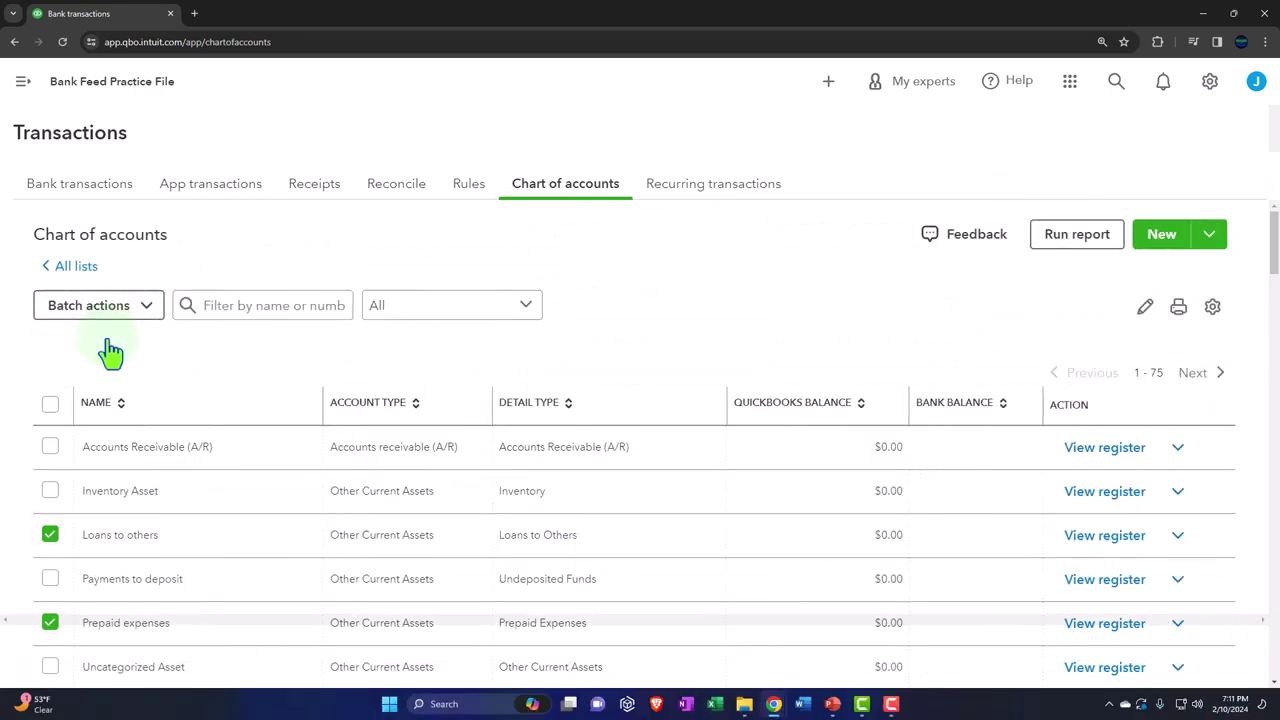
{"action": "left_click", "coordinate": [684, 490]}
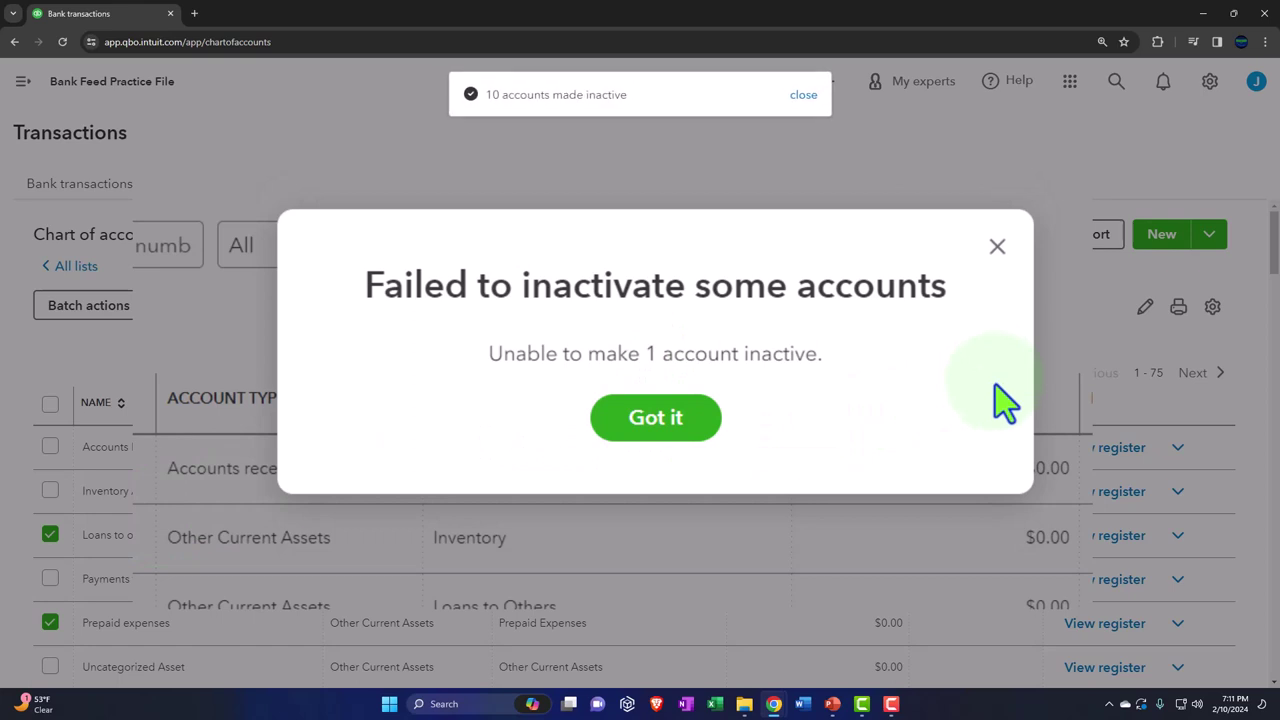
{"action": "left_click", "coordinate": [662, 424]}
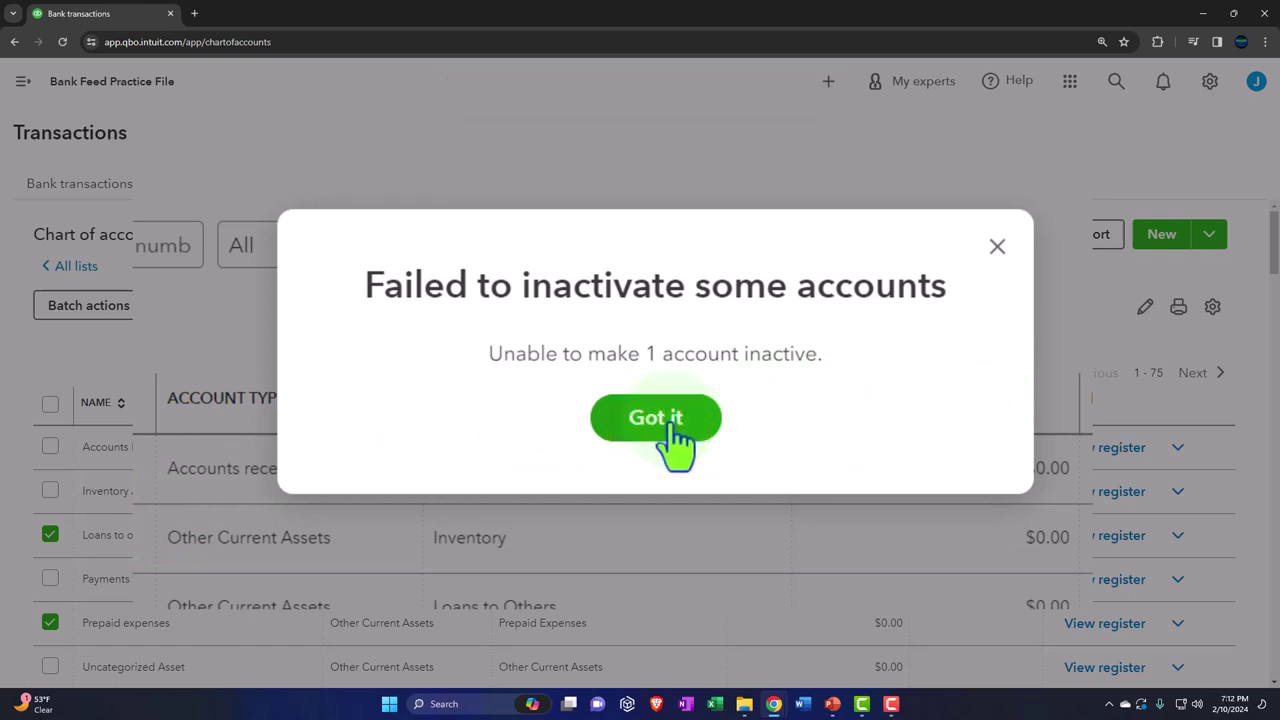
{"action": "left_click", "coordinate": [668, 428]}
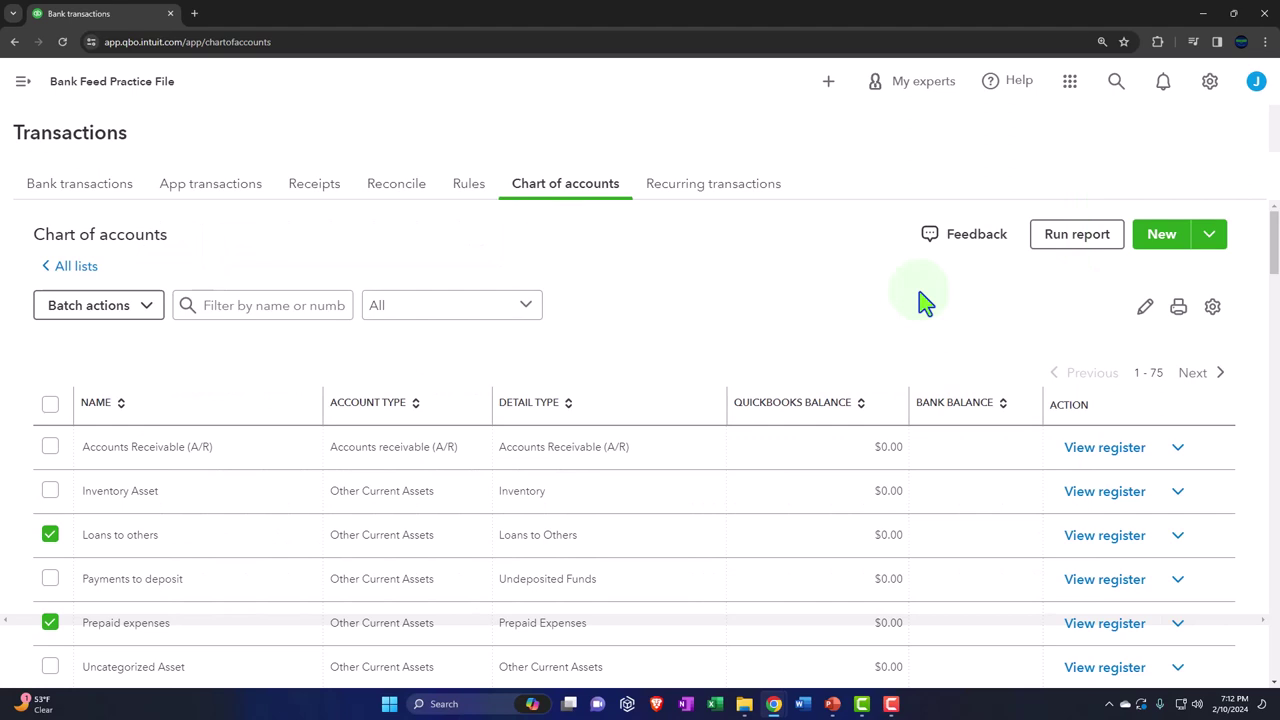
Step: Deselect the Loans to others and Prepaid expenses accounts in the list
{"action": "scroll", "coordinate": [266, 336], "scroll_direction": "down", "scroll_amount": 1}
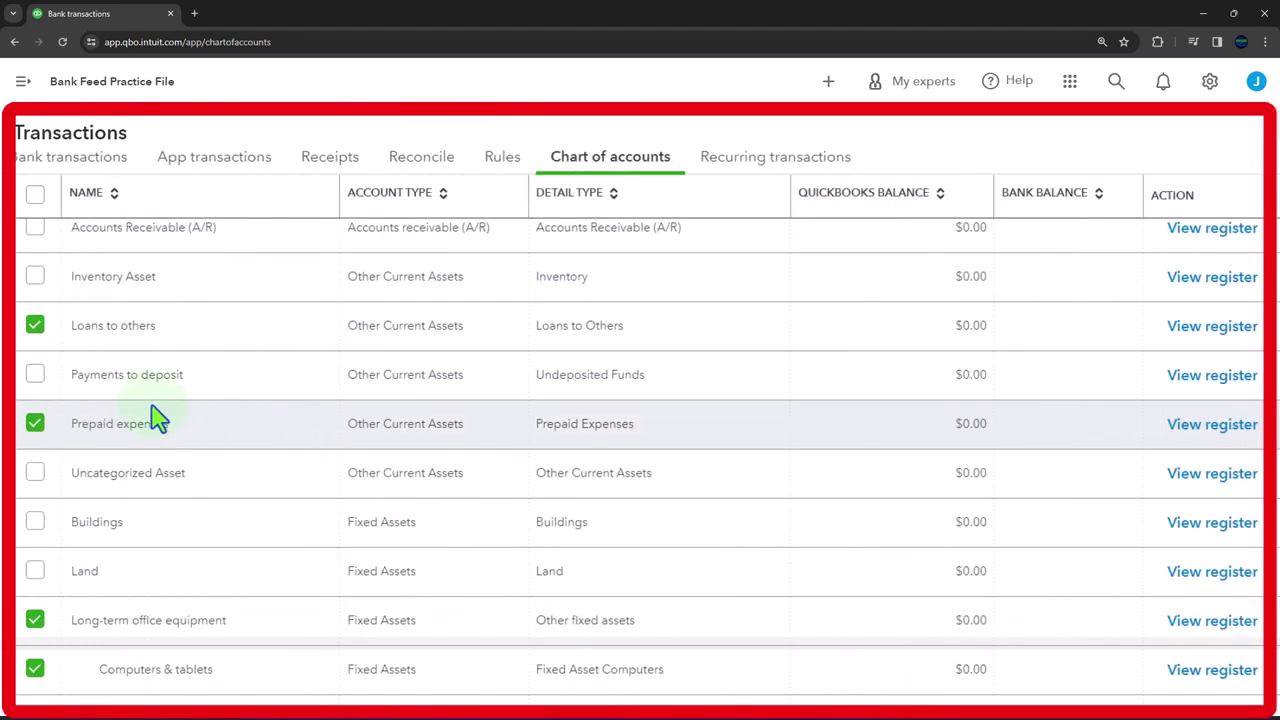
{"action": "scroll", "coordinate": [150, 416], "scroll_direction": "down", "scroll_amount": 1}
{"action": "scroll", "coordinate": [143, 414], "scroll_direction": "up", "scroll_amount": 1}
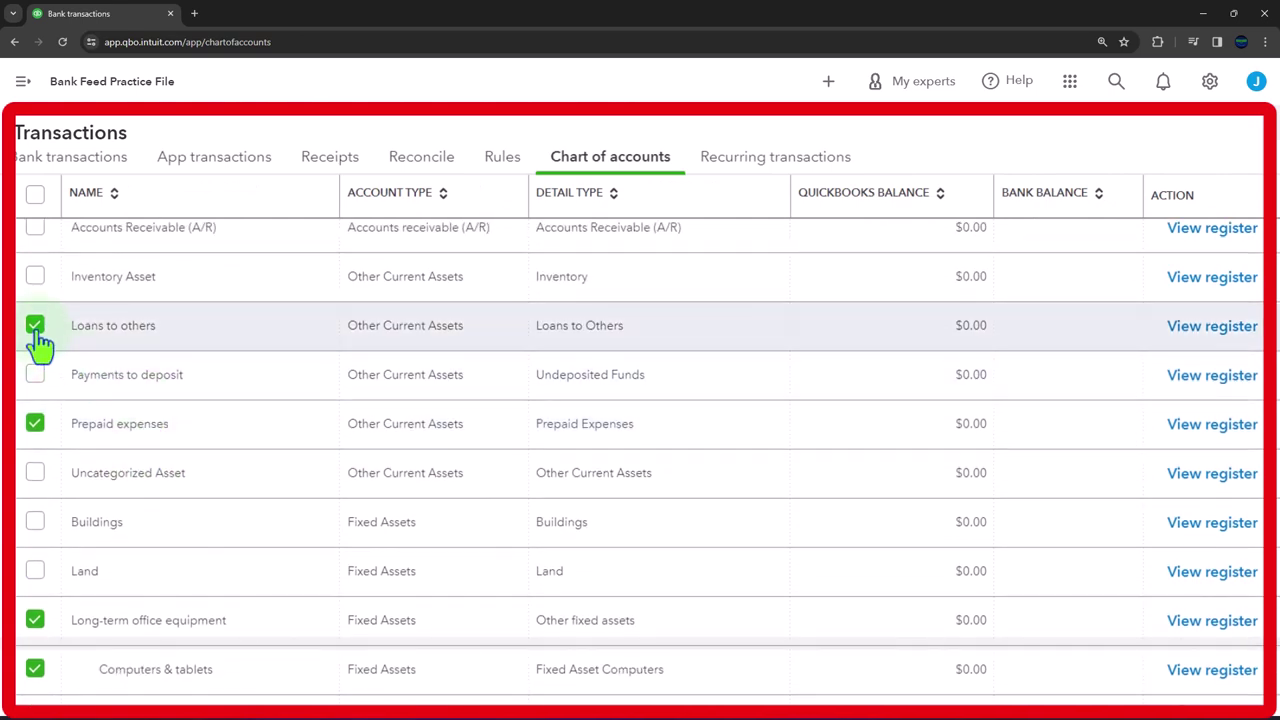
{"action": "scroll", "coordinate": [40, 460], "scroll_direction": "down", "scroll_amount": 1}
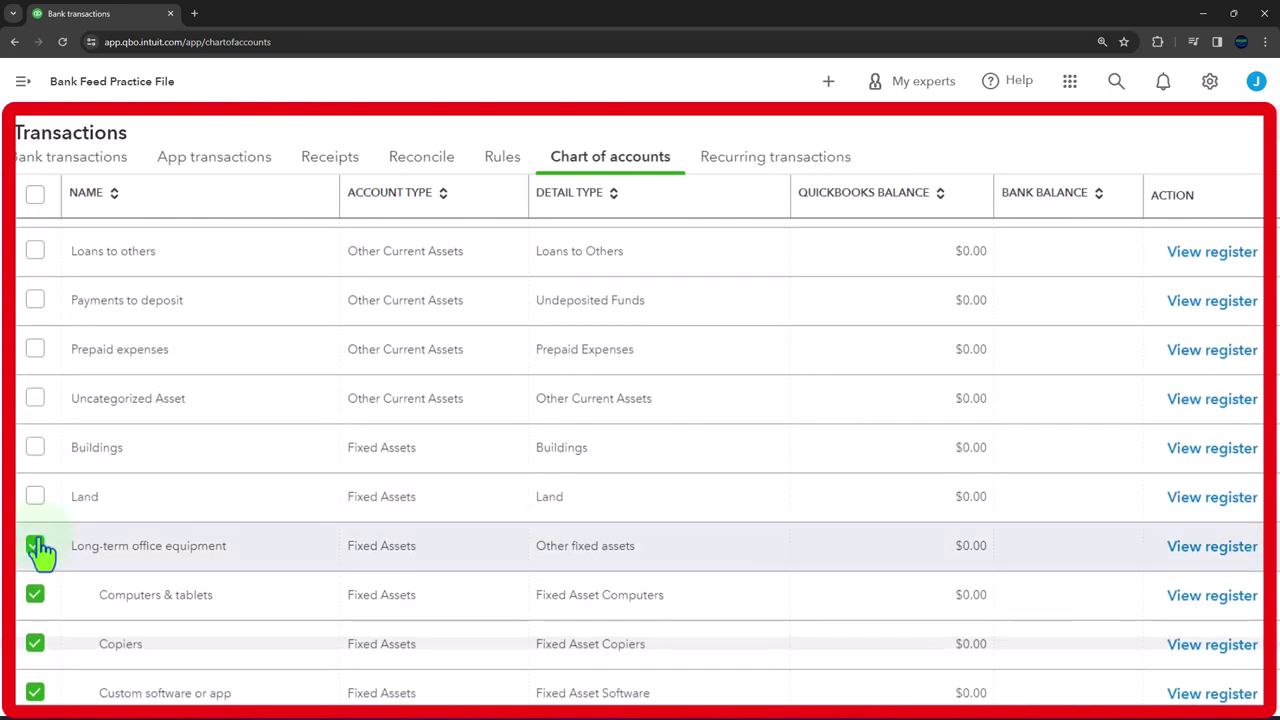
Step: Deselect Long-term office equipment with all its subaccounts, the Tools, machinery, and equipment account, and the Vehicles account
{"action": "left_click", "coordinate": [38, 547]}
{"action": "scroll", "coordinate": [37, 530], "scroll_direction": "down", "scroll_amount": 2}
{"action": "left_click", "coordinate": [35, 452]}
{"action": "left_click", "coordinate": [35, 500]}
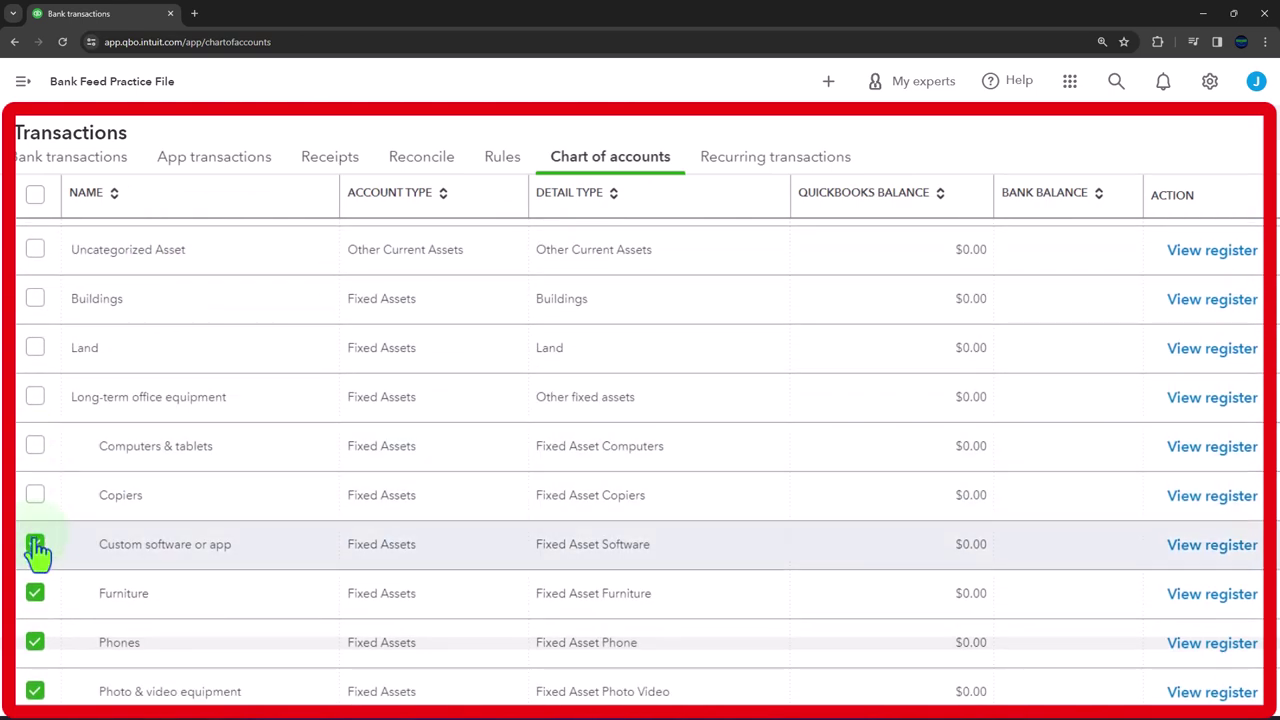
{"action": "left_click", "coordinate": [35, 544]}
{"action": "scroll", "coordinate": [37, 555], "scroll_direction": "down", "scroll_amount": 3}
{"action": "left_click", "coordinate": [35, 451]}
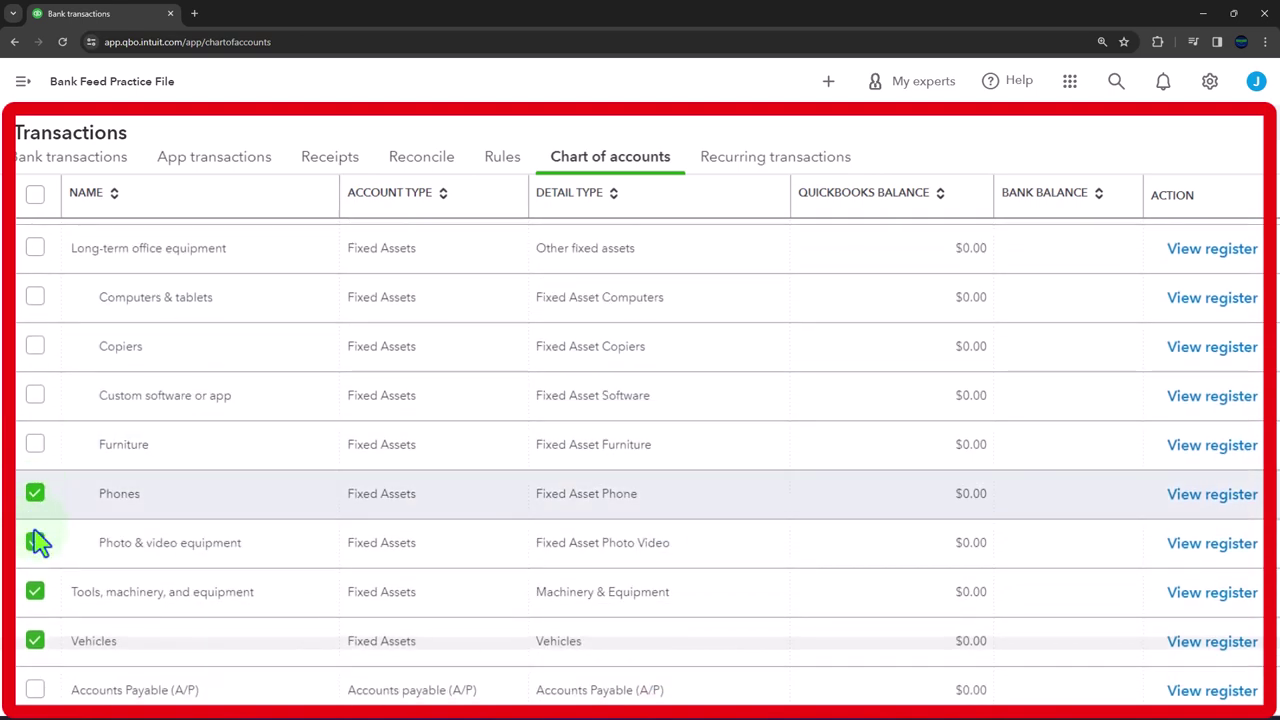
{"action": "left_click", "coordinate": [35, 542]}
{"action": "left_click", "coordinate": [35, 591]}
{"action": "left_click", "coordinate": [35, 640]}
Step: Make the Loans to others account inactive individually and confirm the change
{"action": "scroll", "coordinate": [128, 541], "scroll_direction": "up", "scroll_amount": 7}
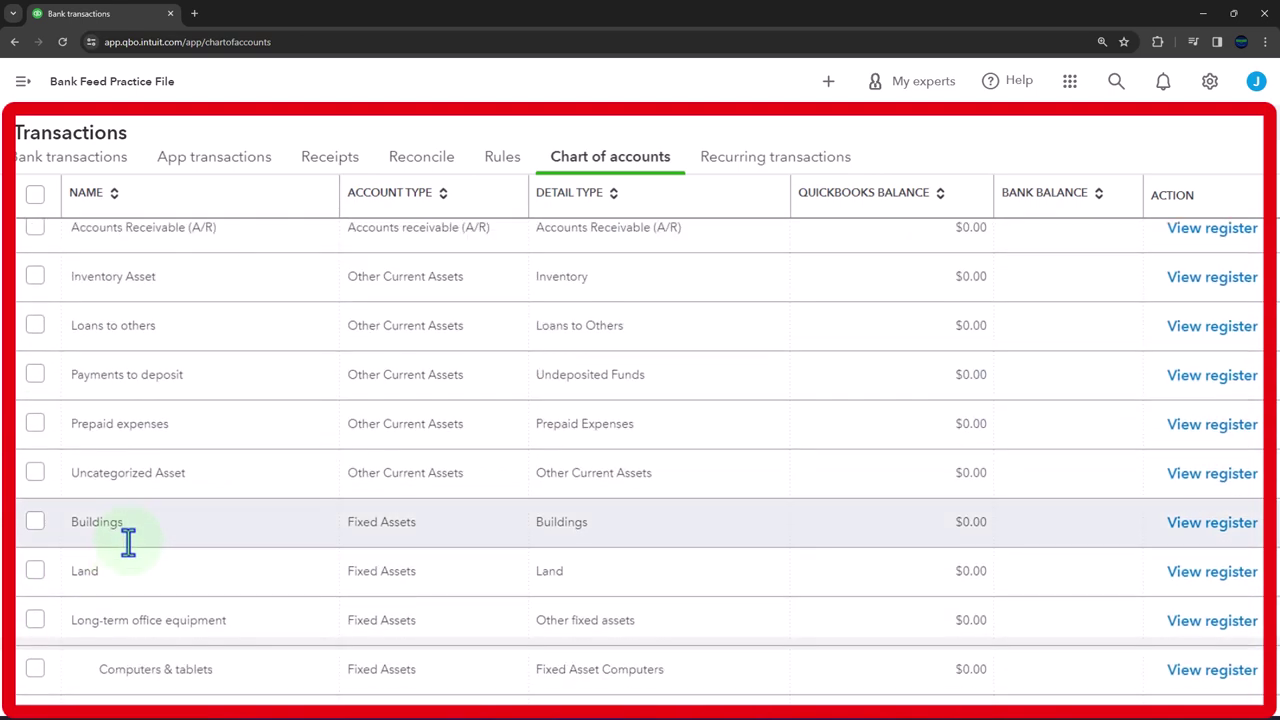
{"action": "scroll", "coordinate": [128, 541], "scroll_direction": "up", "scroll_amount": 3}
{"action": "scroll", "coordinate": [206, 506], "scroll_direction": "down", "scroll_amount": 2}
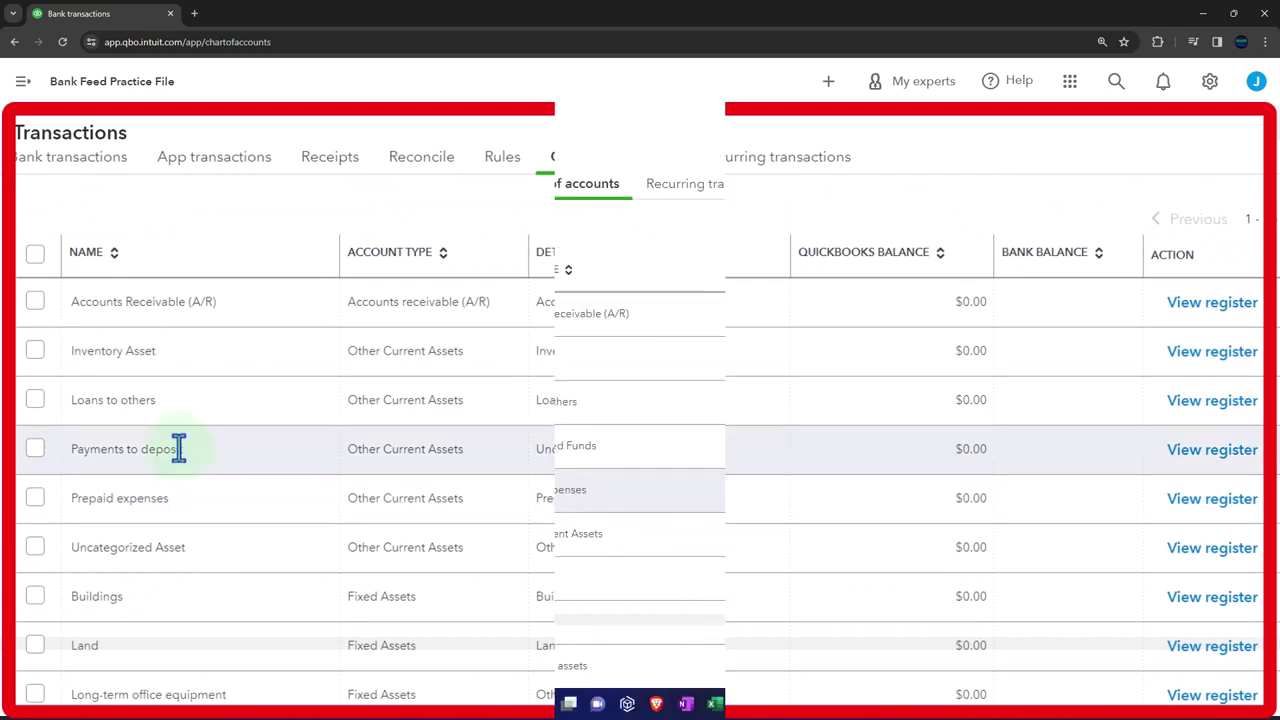
{"action": "left_click", "coordinate": [1178, 401]}
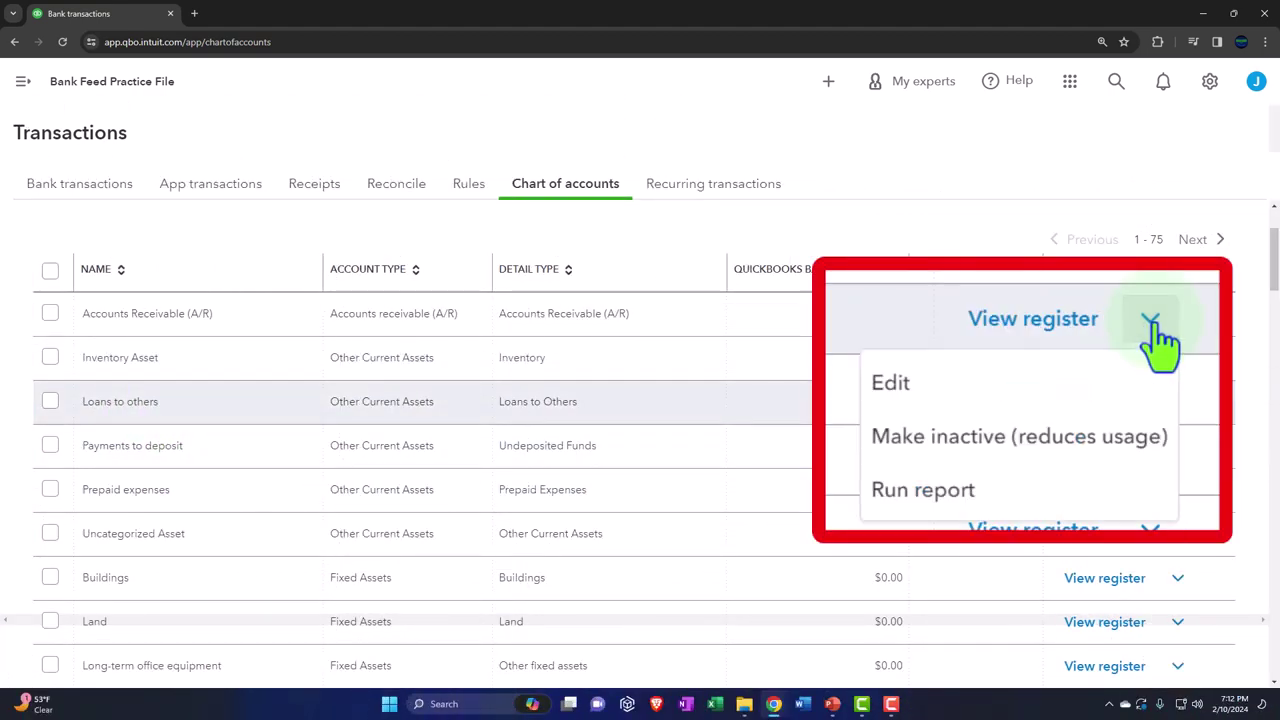
{"action": "left_click", "coordinate": [1090, 478]}
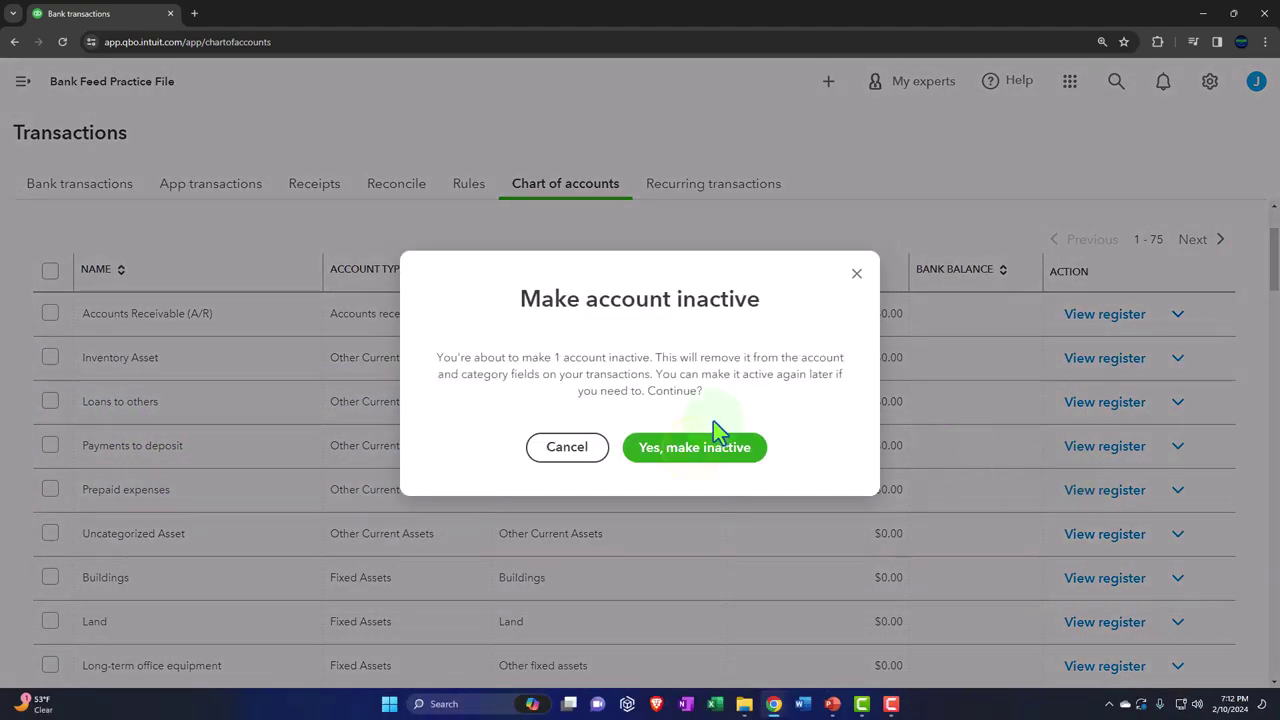
{"action": "left_click", "coordinate": [700, 445]}
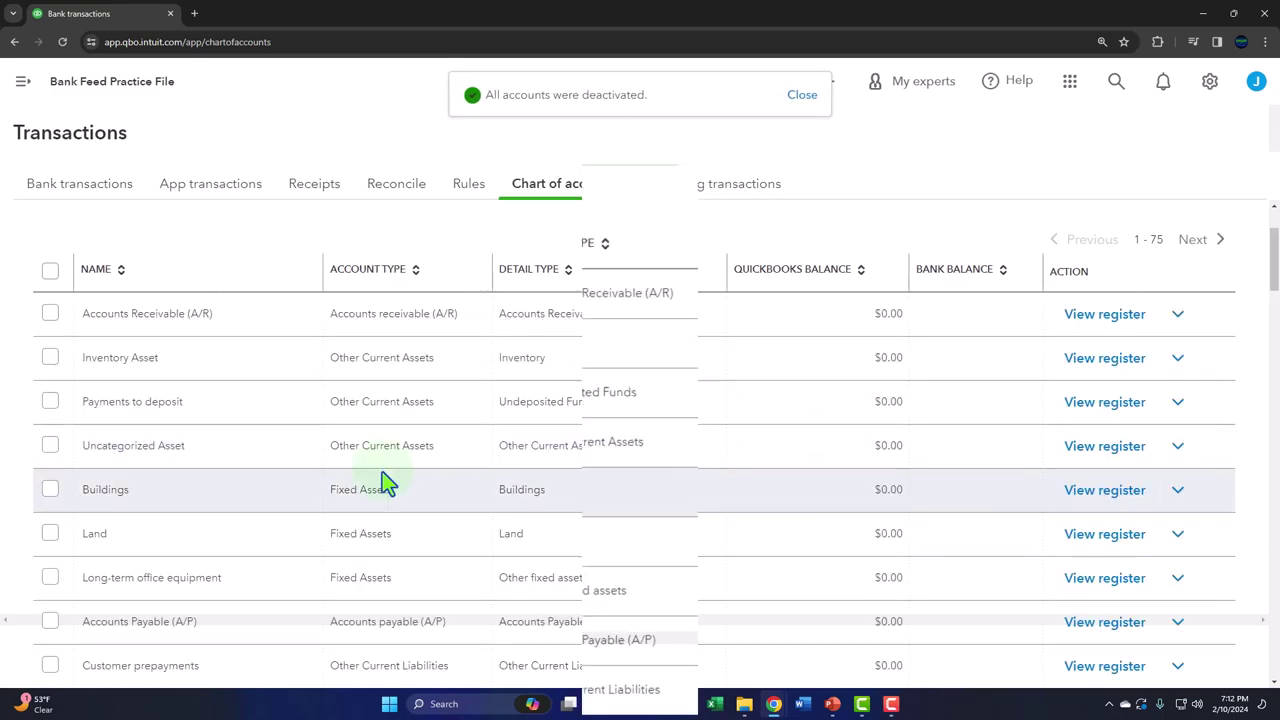
Step: Make the Long-term office equipment parent account inactive individually and confirm the change
{"action": "scroll", "coordinate": [157, 357], "scroll_direction": "down", "scroll_amount": 3}
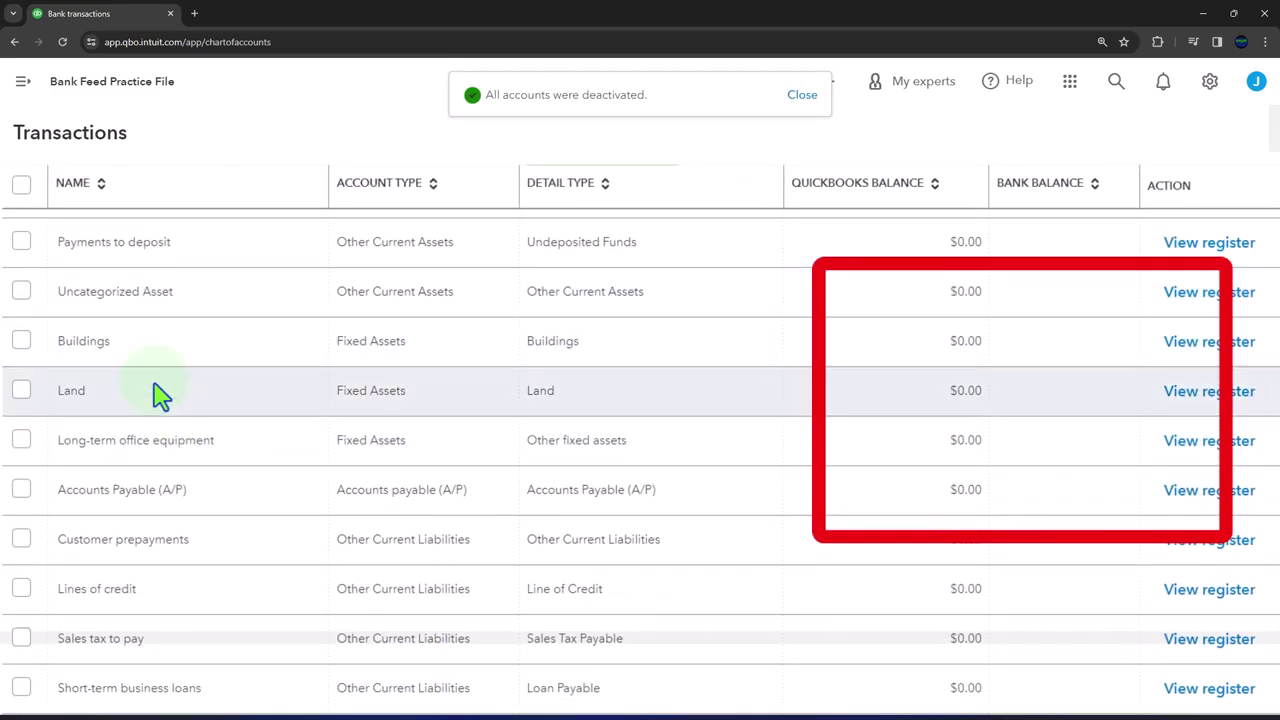
{"action": "scroll", "coordinate": [160, 395], "scroll_direction": "down", "scroll_amount": 1}
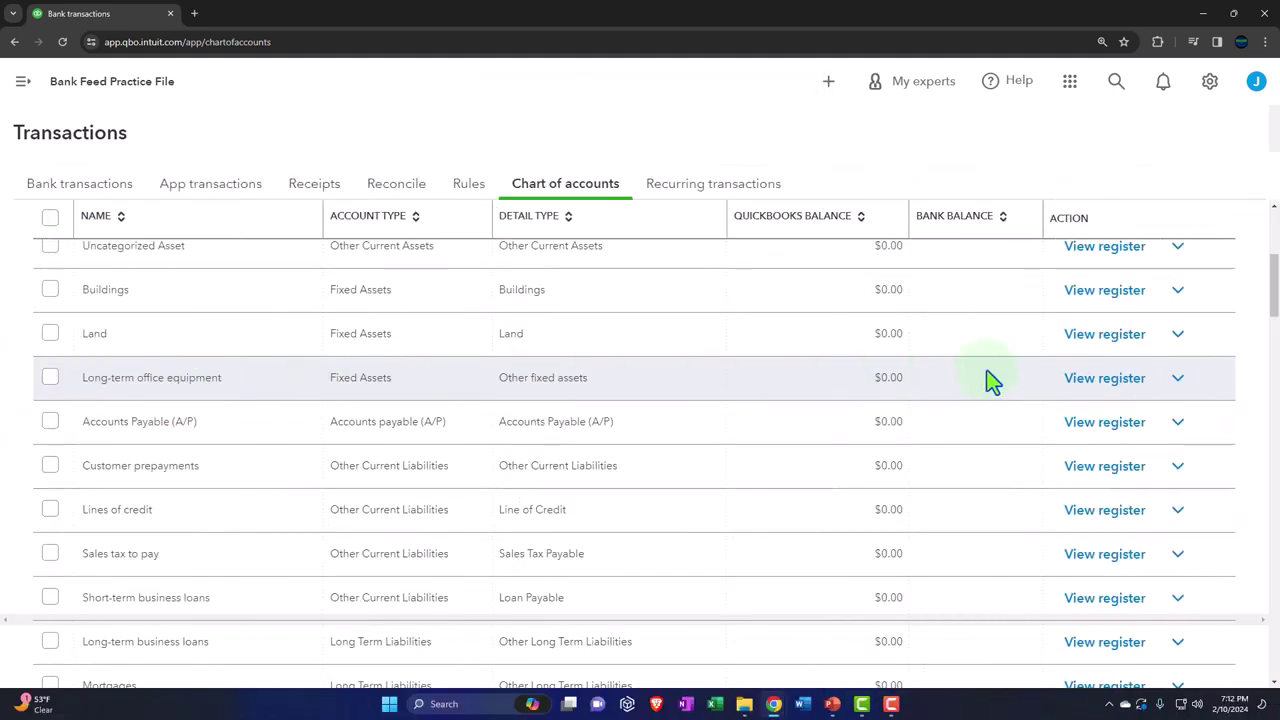
{"action": "left_click", "coordinate": [1172, 384]}
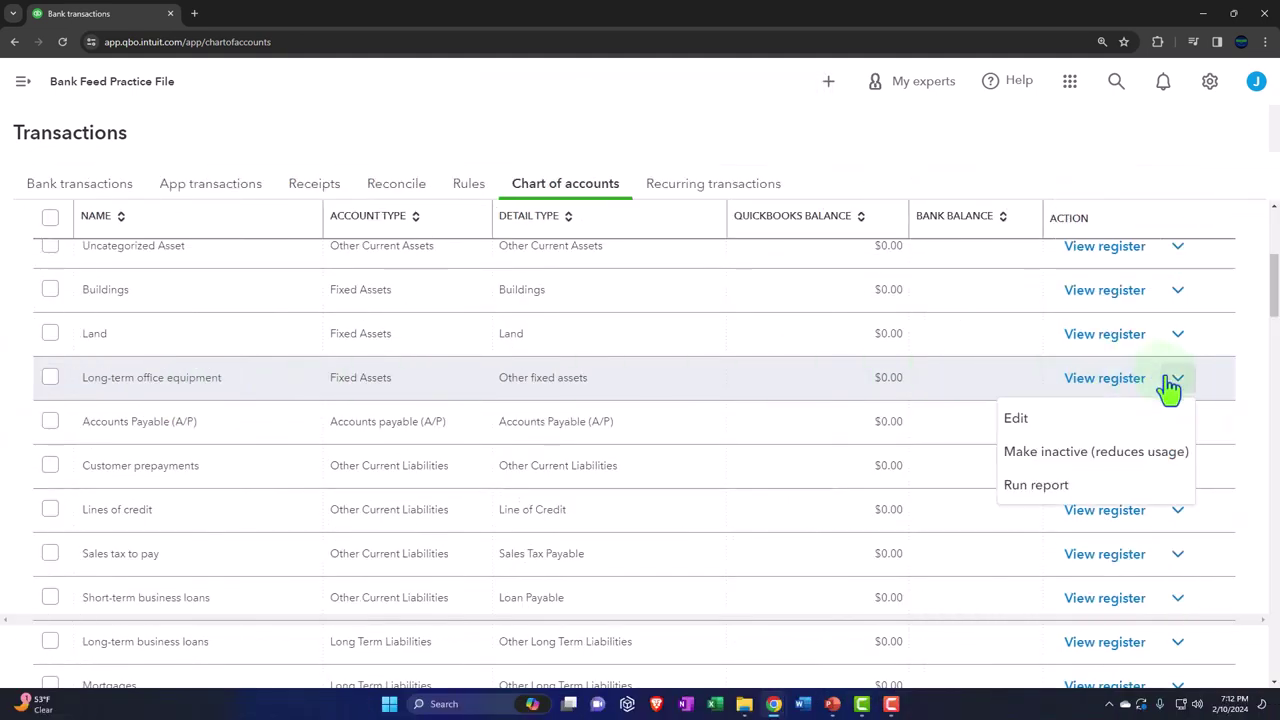
{"action": "left_click", "coordinate": [1096, 452]}
{"action": "left_click", "coordinate": [697, 446]}
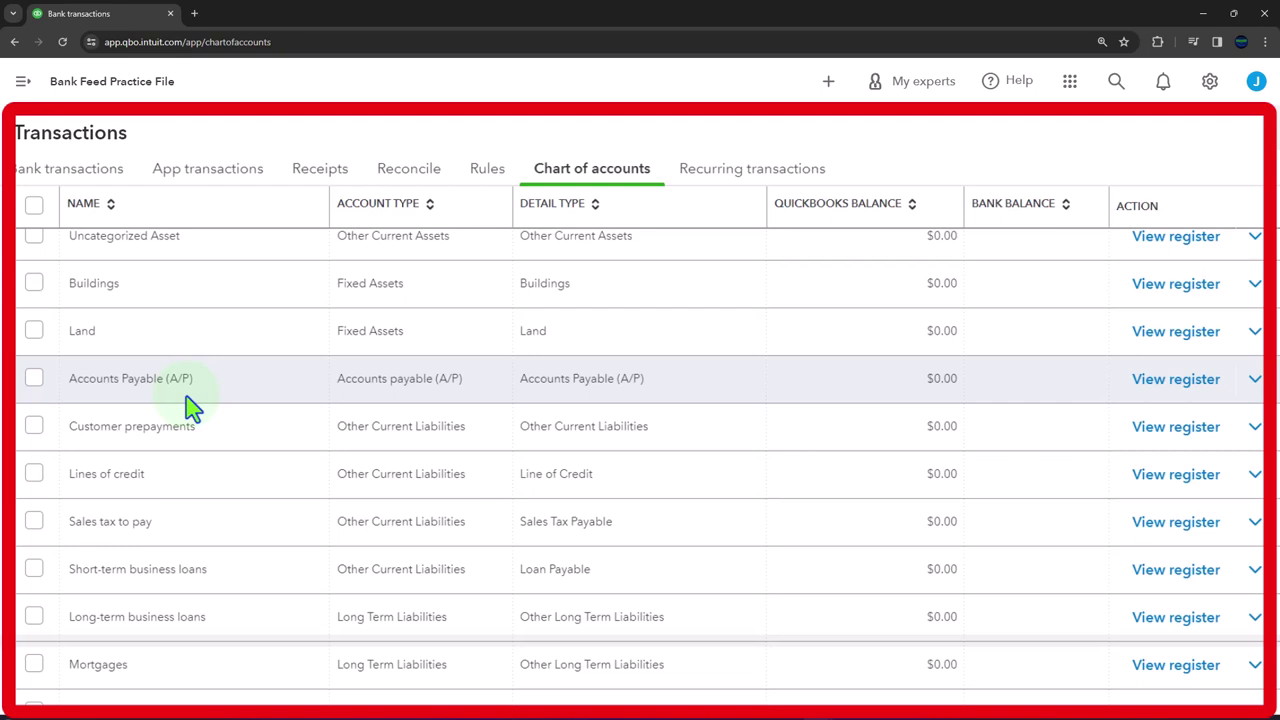
Step: Select Customer prepayments, Lines of credit, Short-term business loans, Long-term business loans, Mortgages, and Federal estimated taxes in the list
{"action": "scroll", "coordinate": [190, 405], "scroll_direction": "down", "scroll_amount": 1}
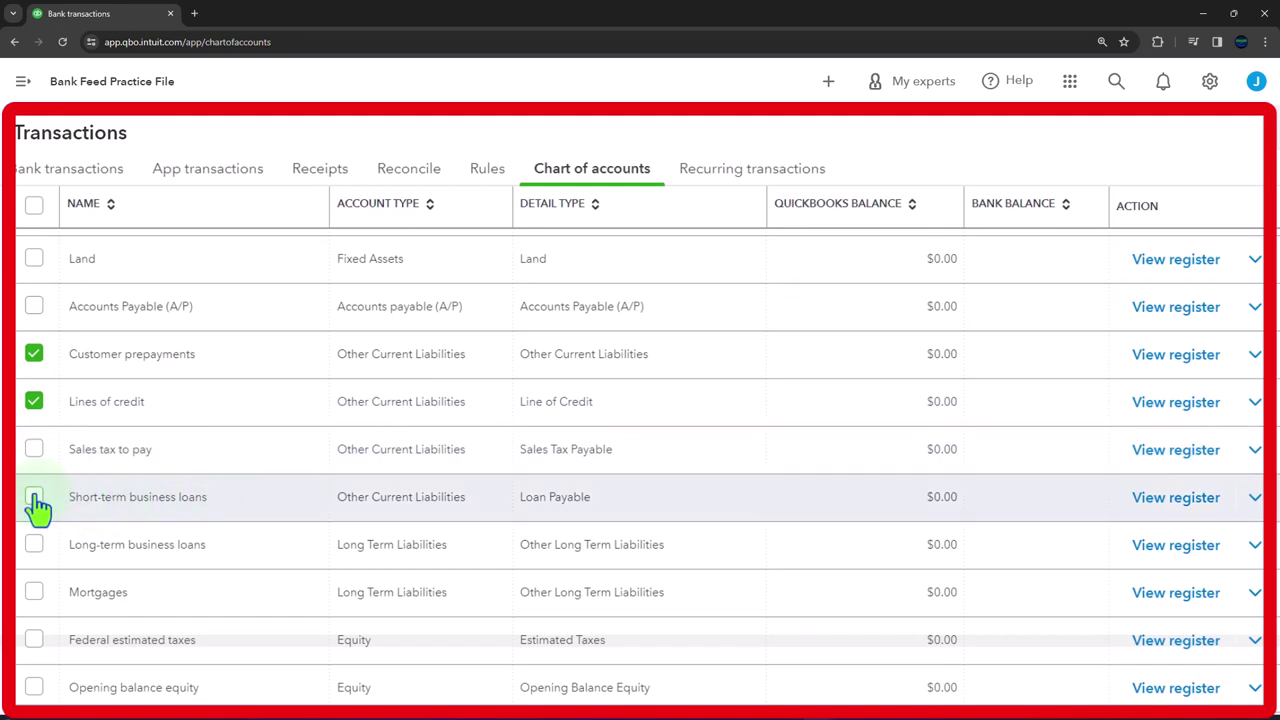
{"action": "left_click", "coordinate": [36, 500]}
{"action": "left_click", "coordinate": [38, 548]}
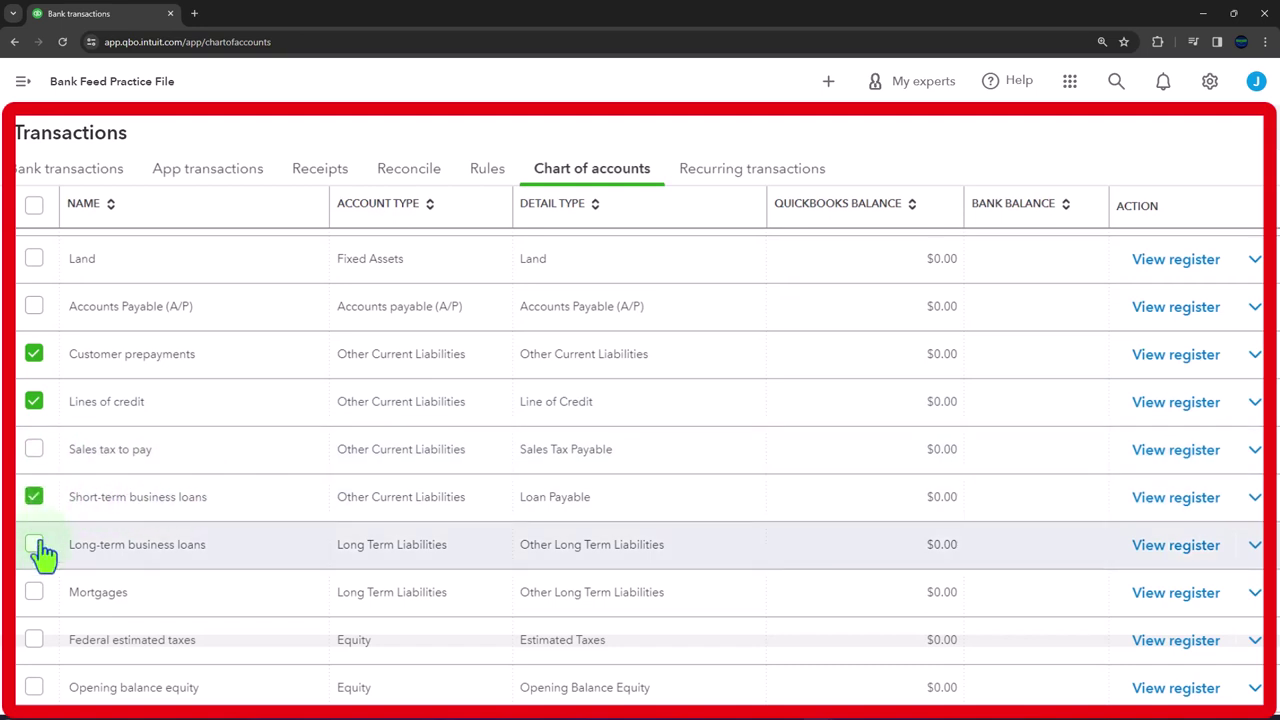
{"action": "scroll", "coordinate": [55, 527], "scroll_direction": "down", "scroll_amount": 1}
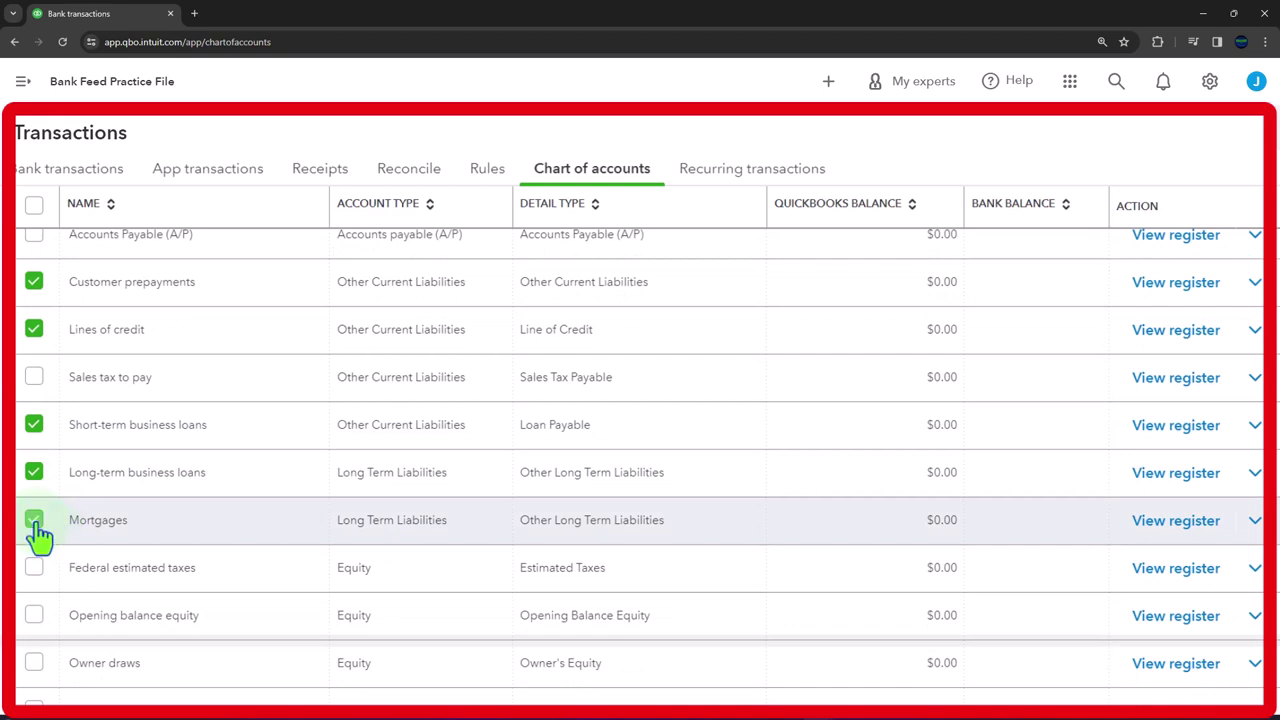
{"action": "scroll", "coordinate": [38, 537], "scroll_direction": "down", "scroll_amount": 1}
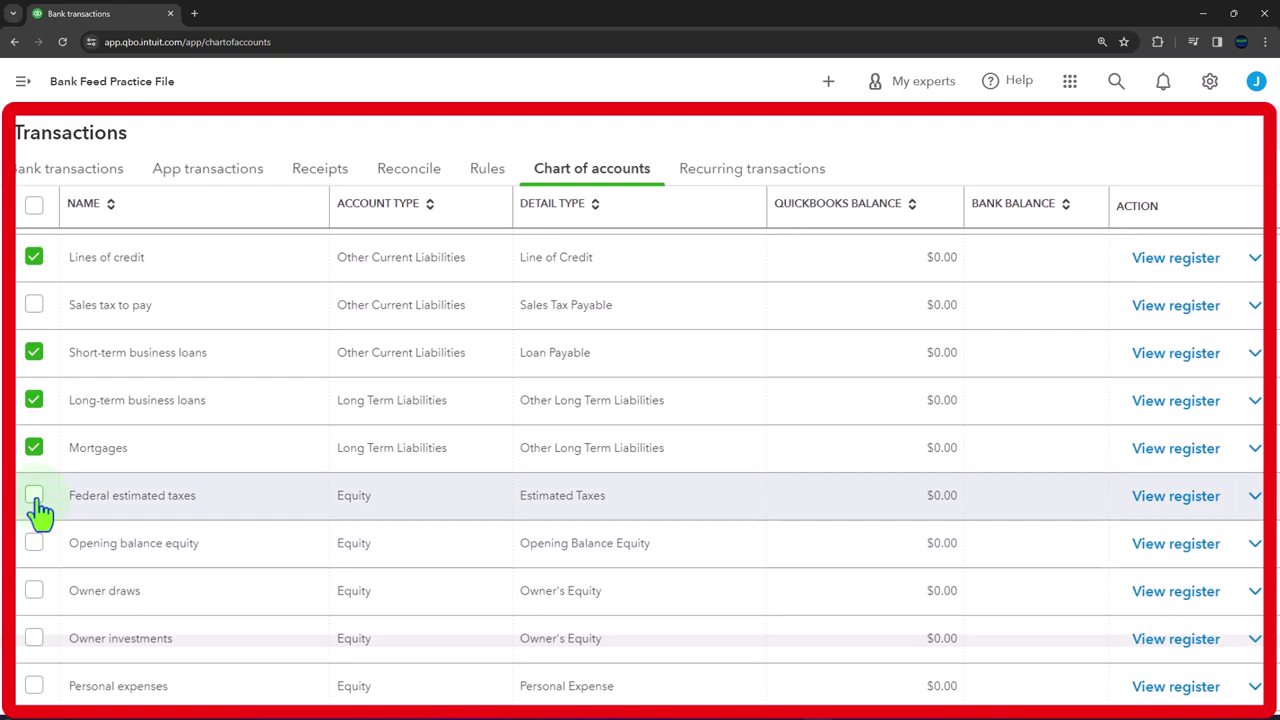
{"action": "scroll", "coordinate": [38, 510], "scroll_direction": "down", "scroll_amount": 1}
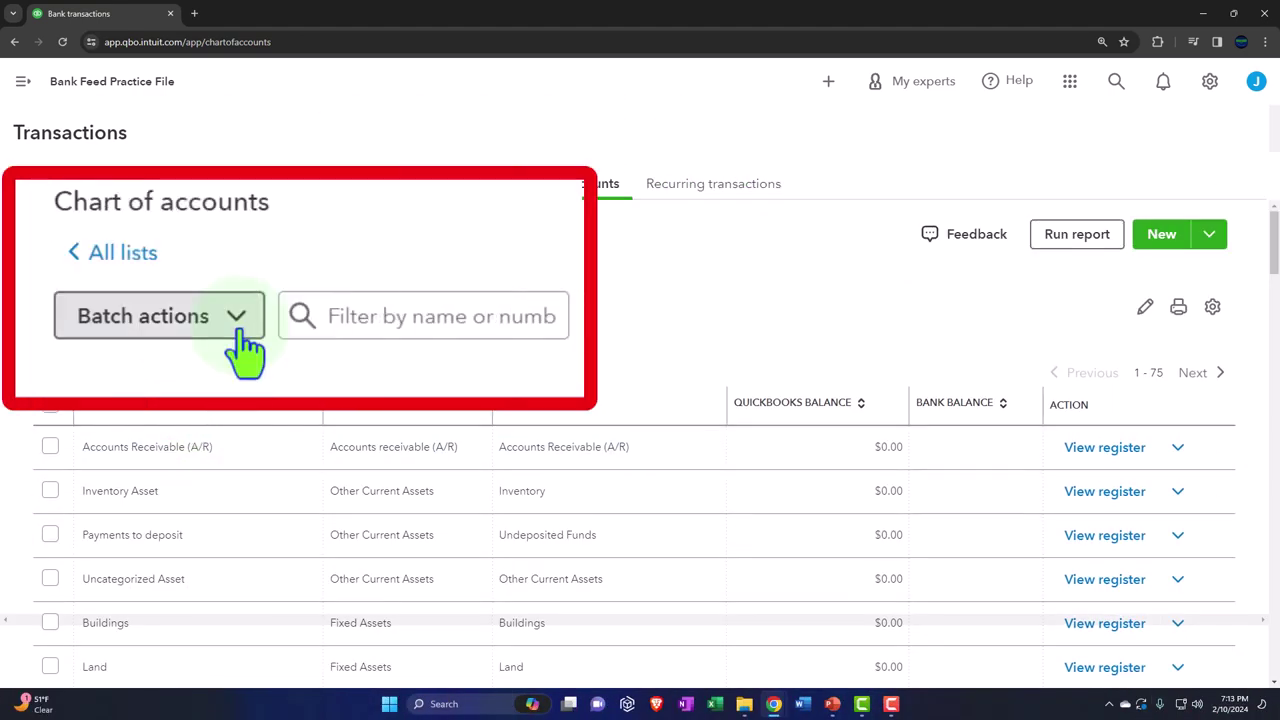
Step: Make all the selected liability and estimated tax accounts inactive in one batch and confirm
{"action": "left_click", "coordinate": [140, 306]}
{"action": "left_click", "coordinate": [90, 345]}
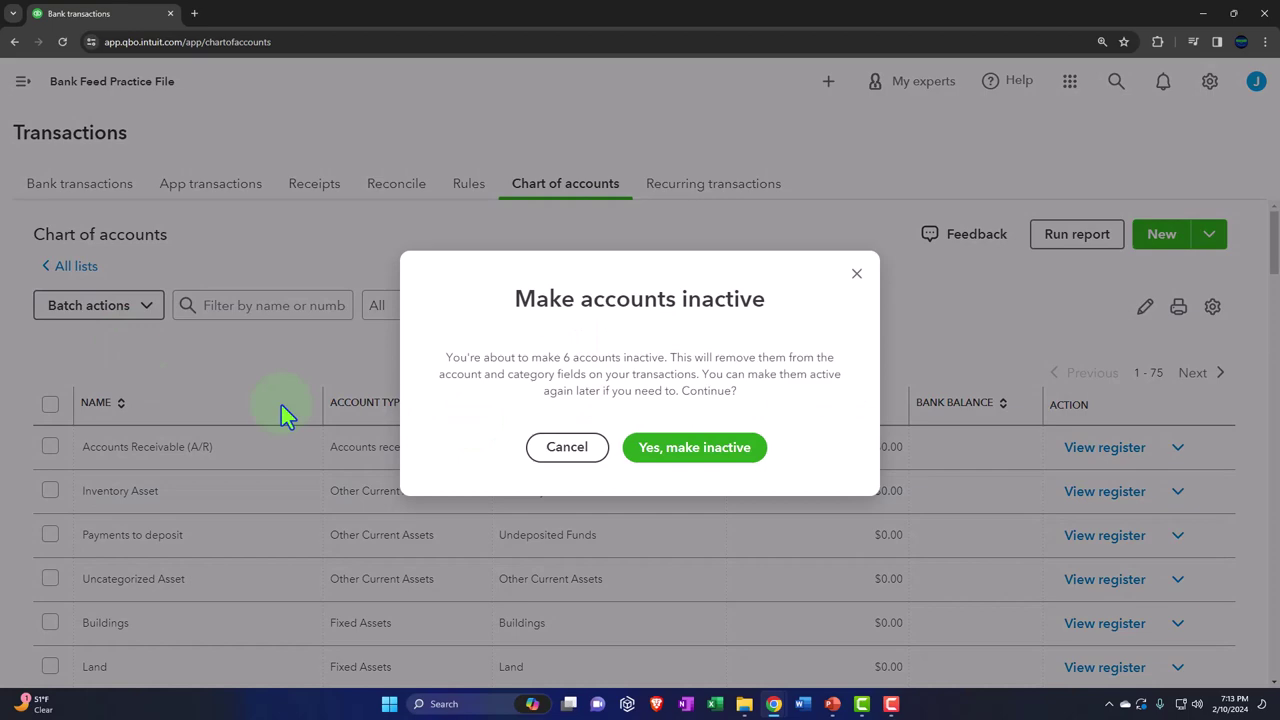
{"action": "left_click", "coordinate": [640, 450]}
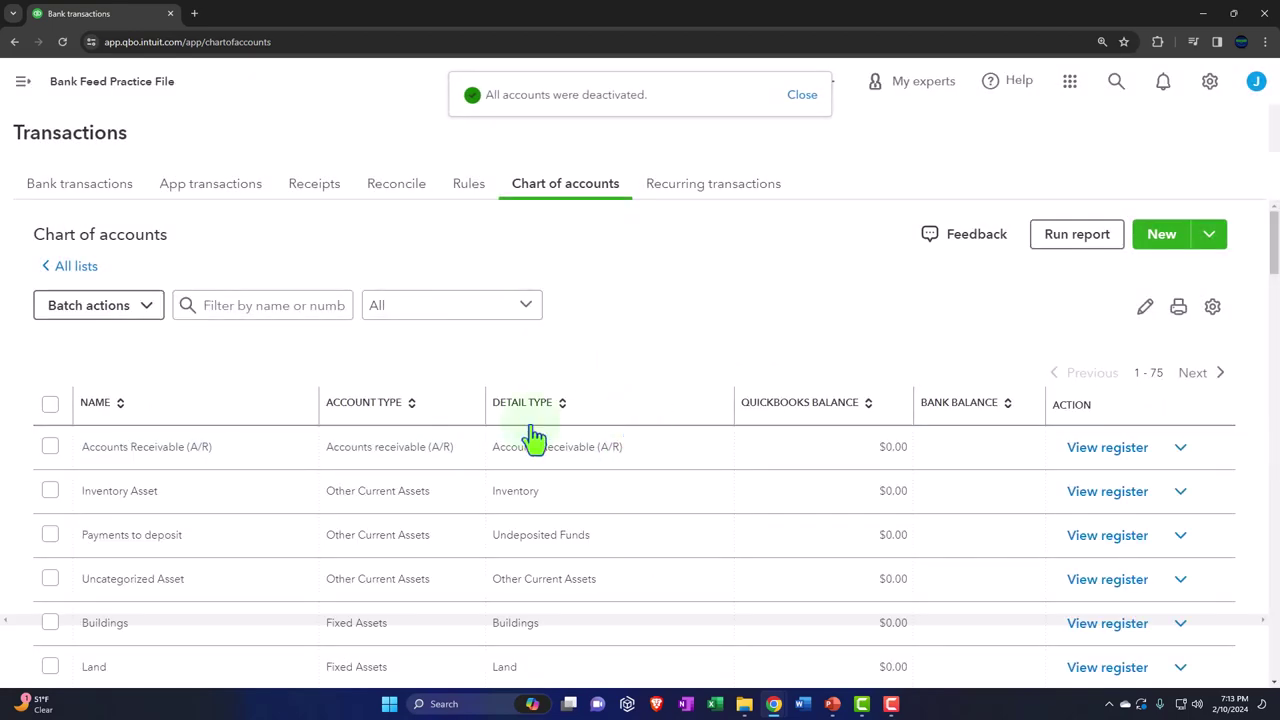
Step: Review the equity accounts and make the Federal taxes subaccount under Personal expenses inactive
{"action": "scroll", "coordinate": [460, 432], "scroll_direction": "down", "scroll_amount": 5}
{"action": "scroll", "coordinate": [490, 450], "scroll_direction": "down", "scroll_amount": 4}
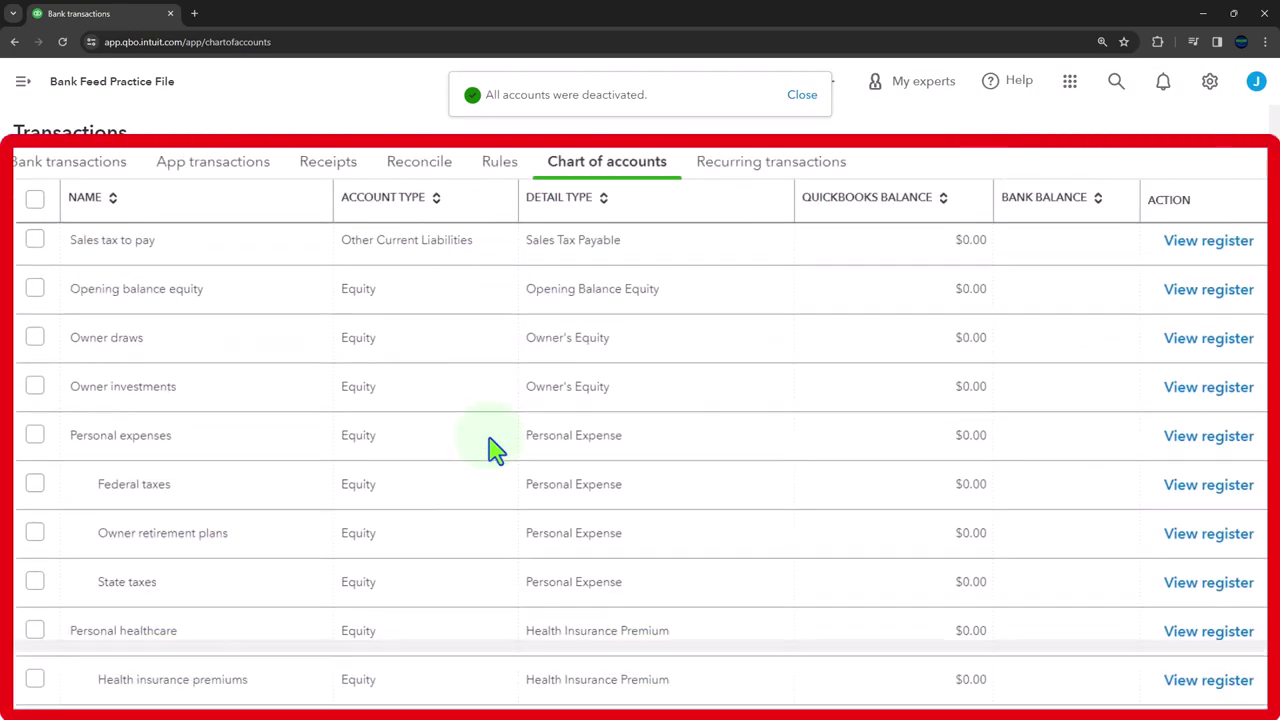
{"action": "scroll", "coordinate": [333, 448], "scroll_direction": "up", "scroll_amount": 3}
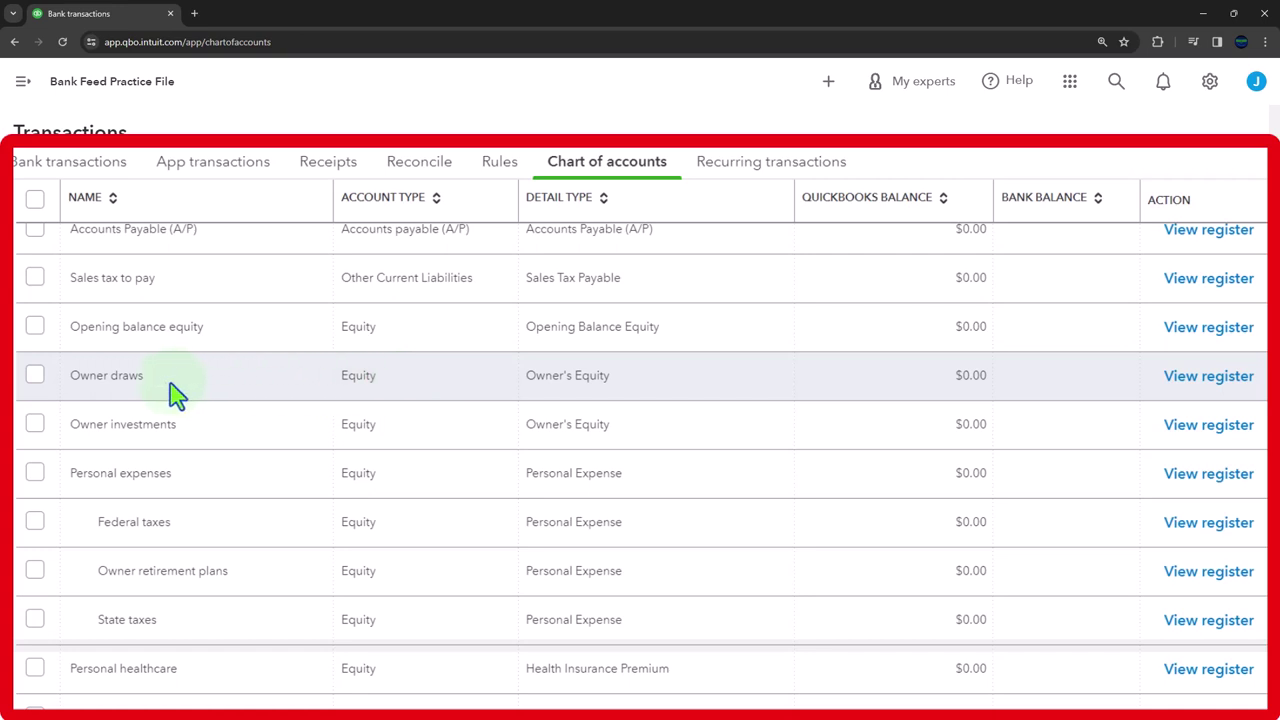
{"action": "scroll", "coordinate": [172, 395], "scroll_direction": "down", "scroll_amount": 1}
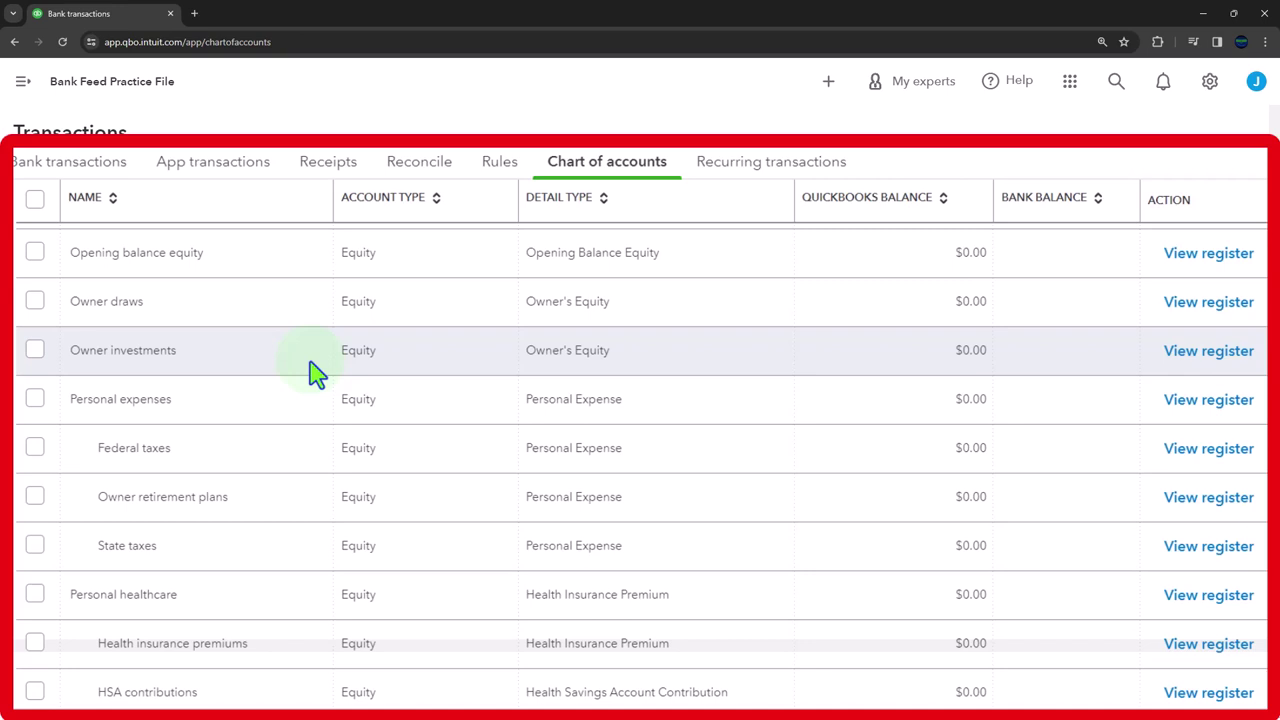
{"action": "scroll", "coordinate": [312, 372], "scroll_direction": "down", "scroll_amount": 1}
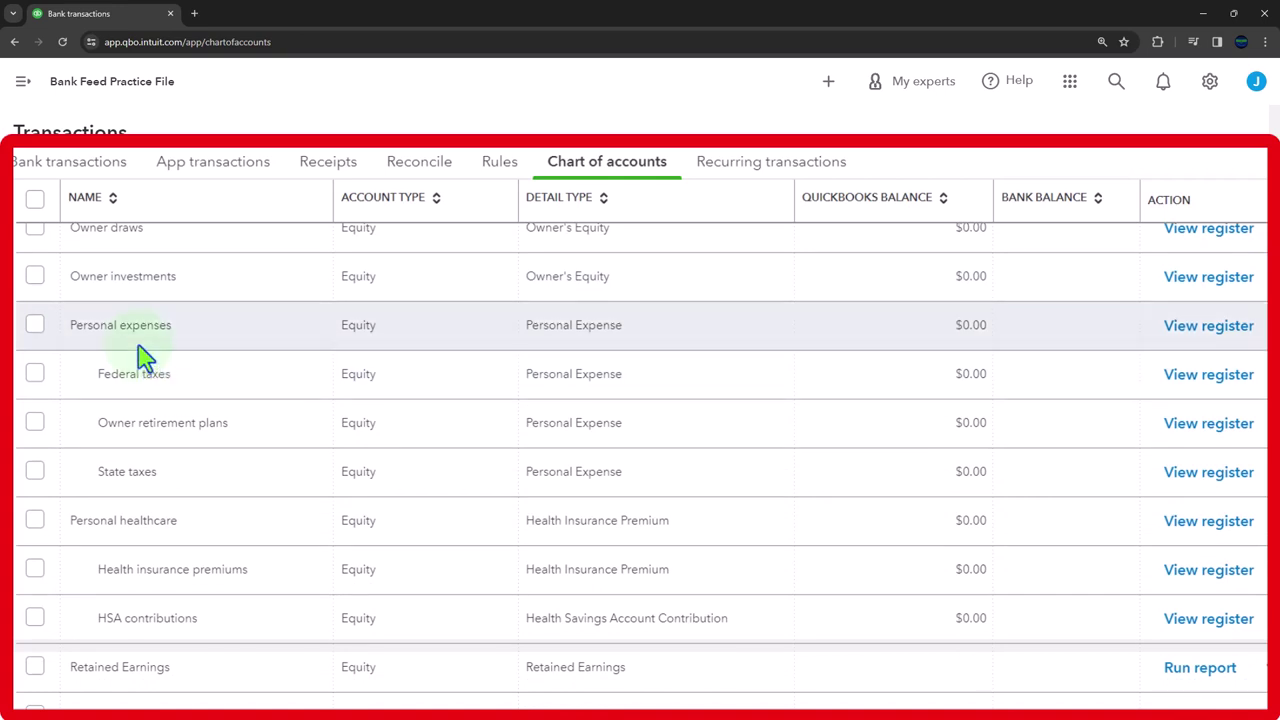
{"action": "scroll", "coordinate": [140, 357], "scroll_direction": "up", "scroll_amount": 1}
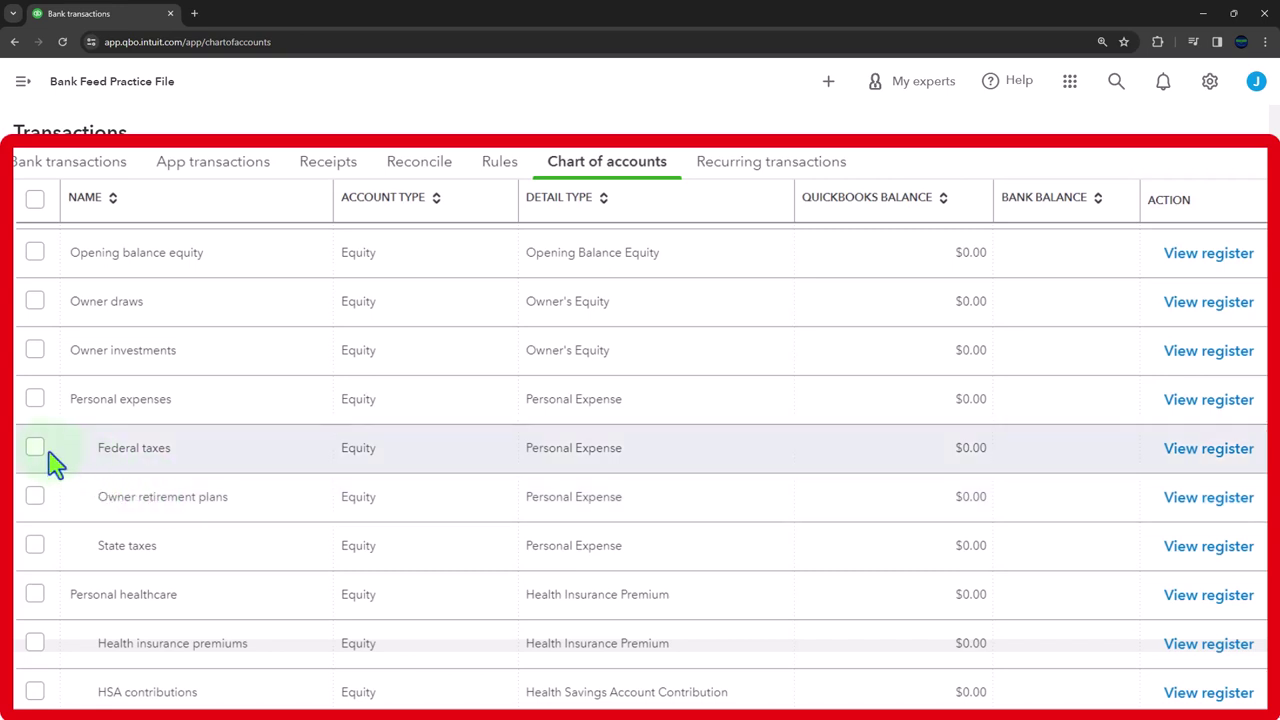
{"action": "left_click", "coordinate": [1180, 441]}
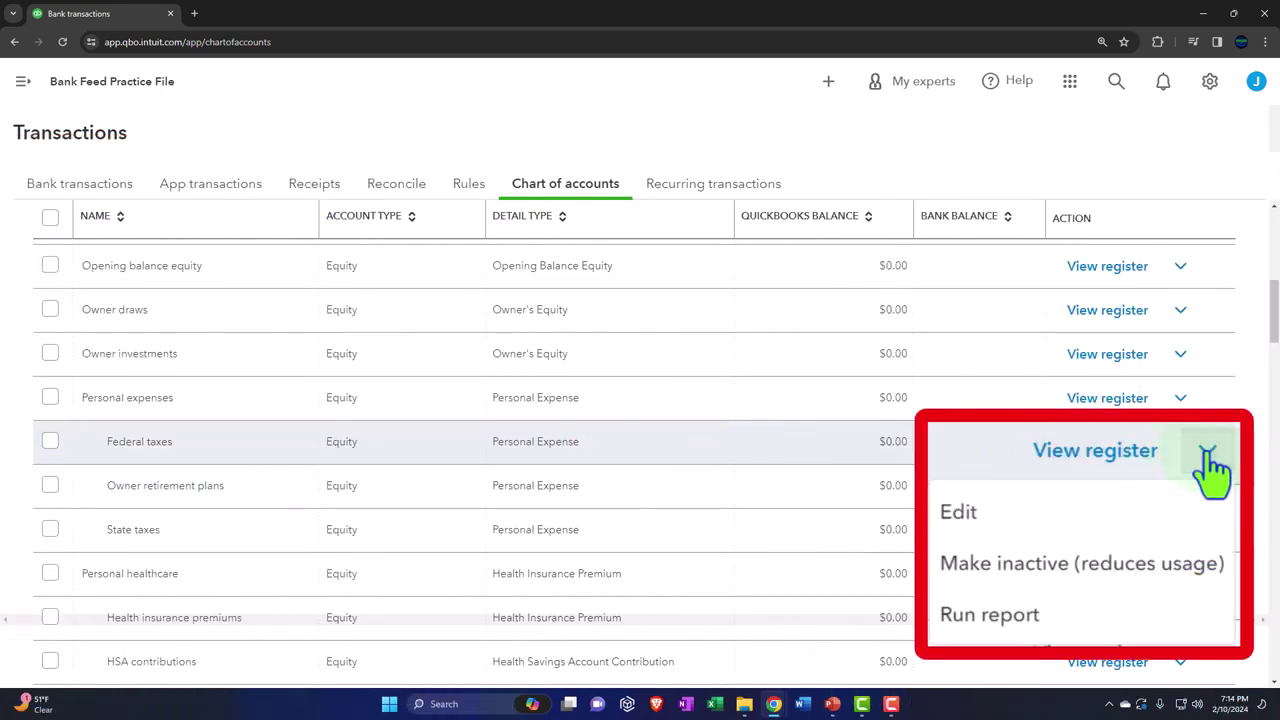
{"action": "left_click", "coordinate": [1077, 518]}
{"action": "left_click", "coordinate": [718, 458]}
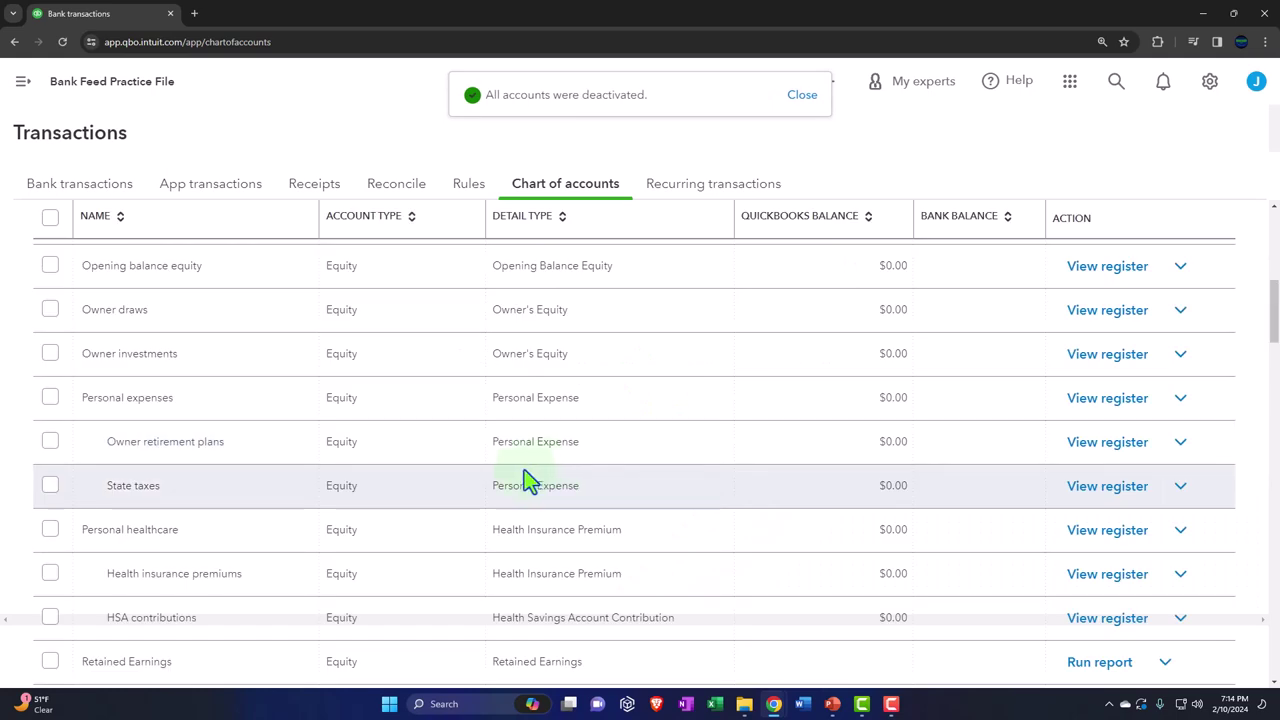
Step: Make the Owner retirement plans and State taxes subaccounts under Personal expenses inactive, one at a time
{"action": "left_click", "coordinate": [1152, 422]}
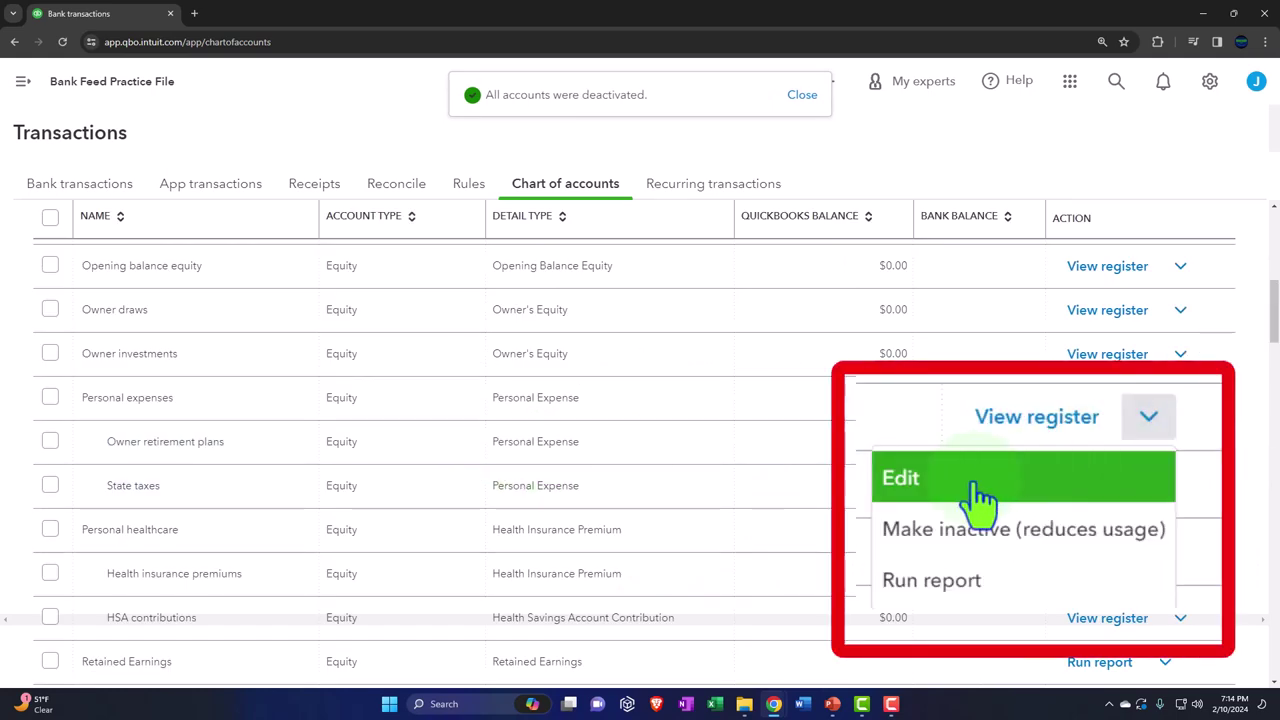
{"action": "left_click", "coordinate": [980, 535]}
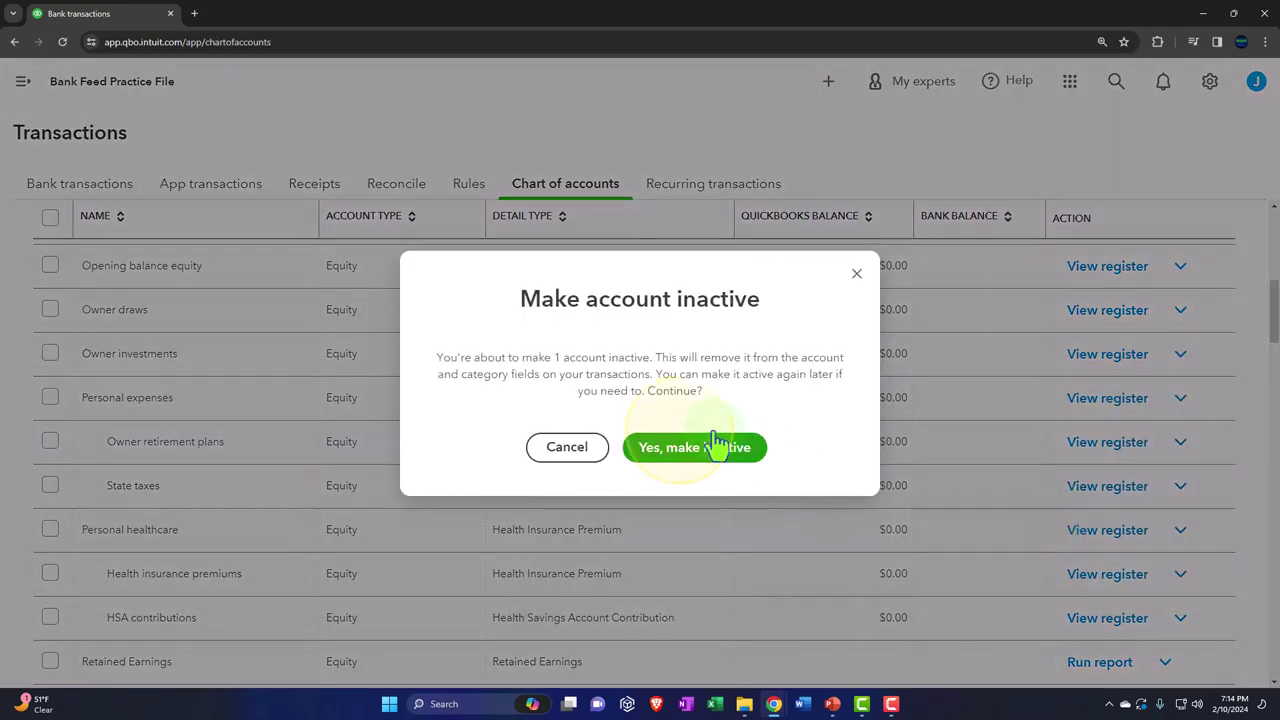
{"action": "left_click", "coordinate": [680, 445]}
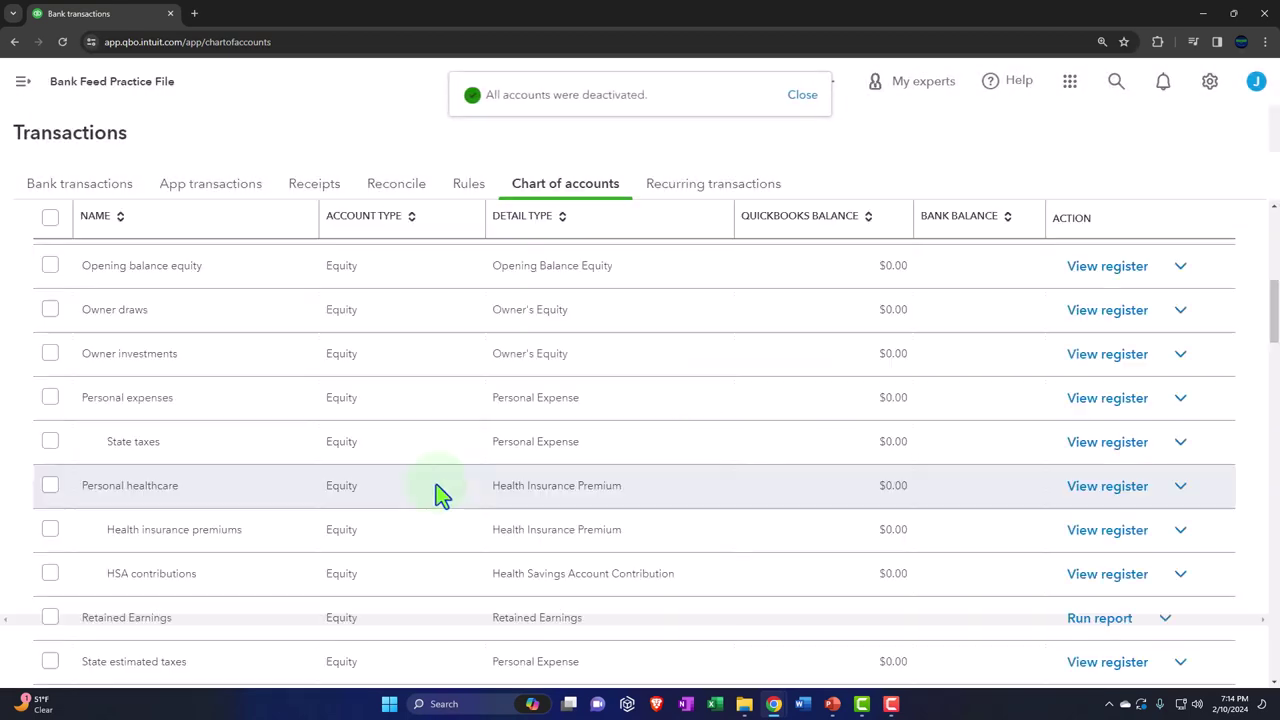
{"action": "left_click", "coordinate": [1180, 441]}
{"action": "left_click", "coordinate": [1090, 525]}
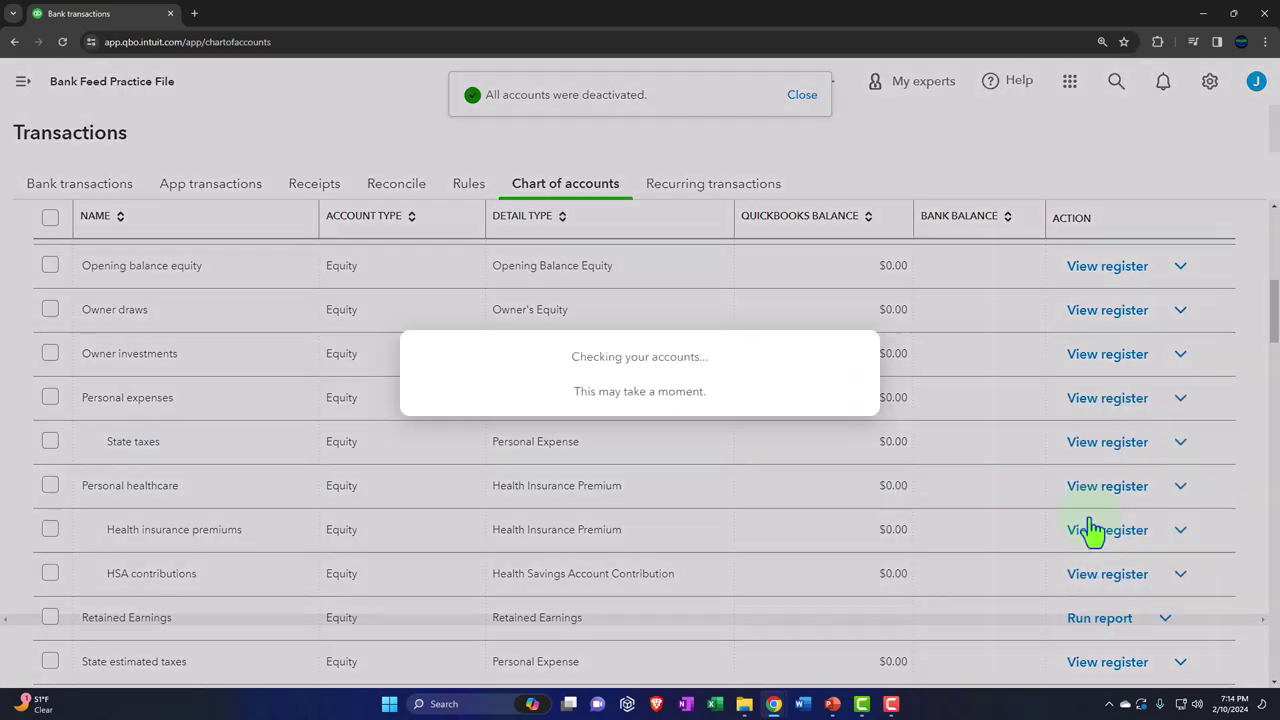
{"action": "left_click", "coordinate": [726, 455]}
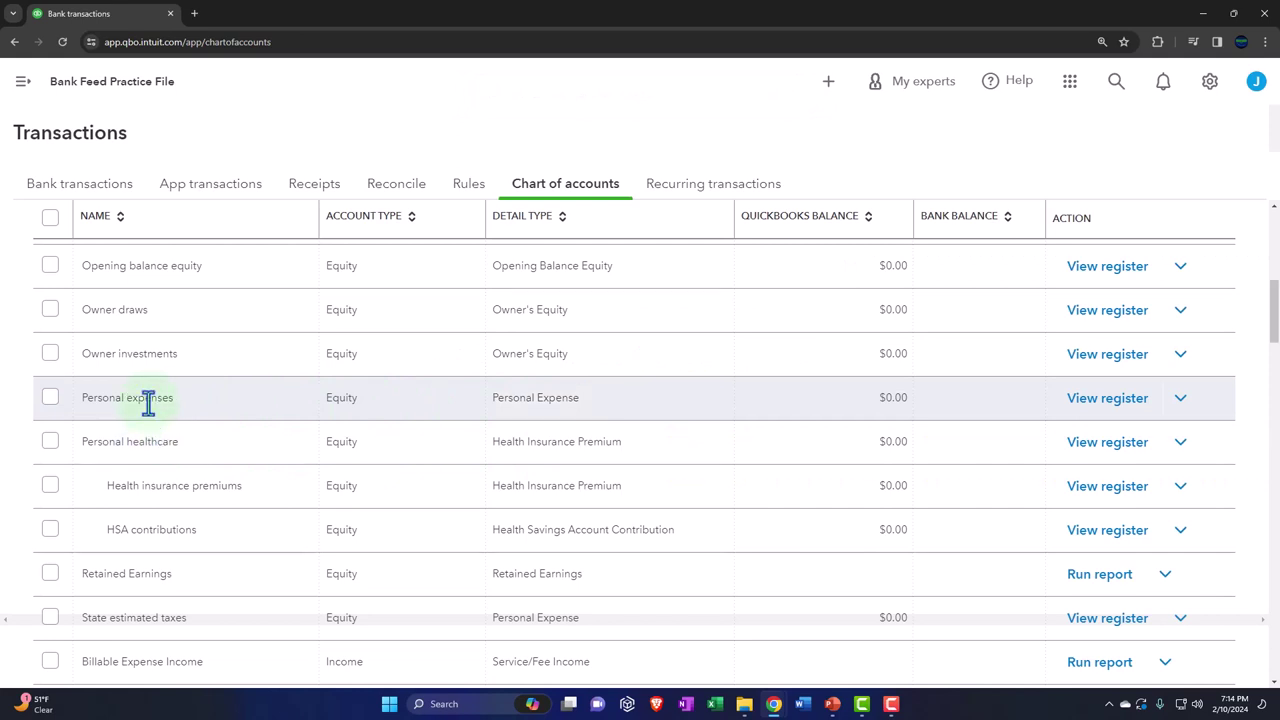
Step: Make the Personal expenses equity account inactive and confirm
{"action": "left_click", "coordinate": [1170, 405]}
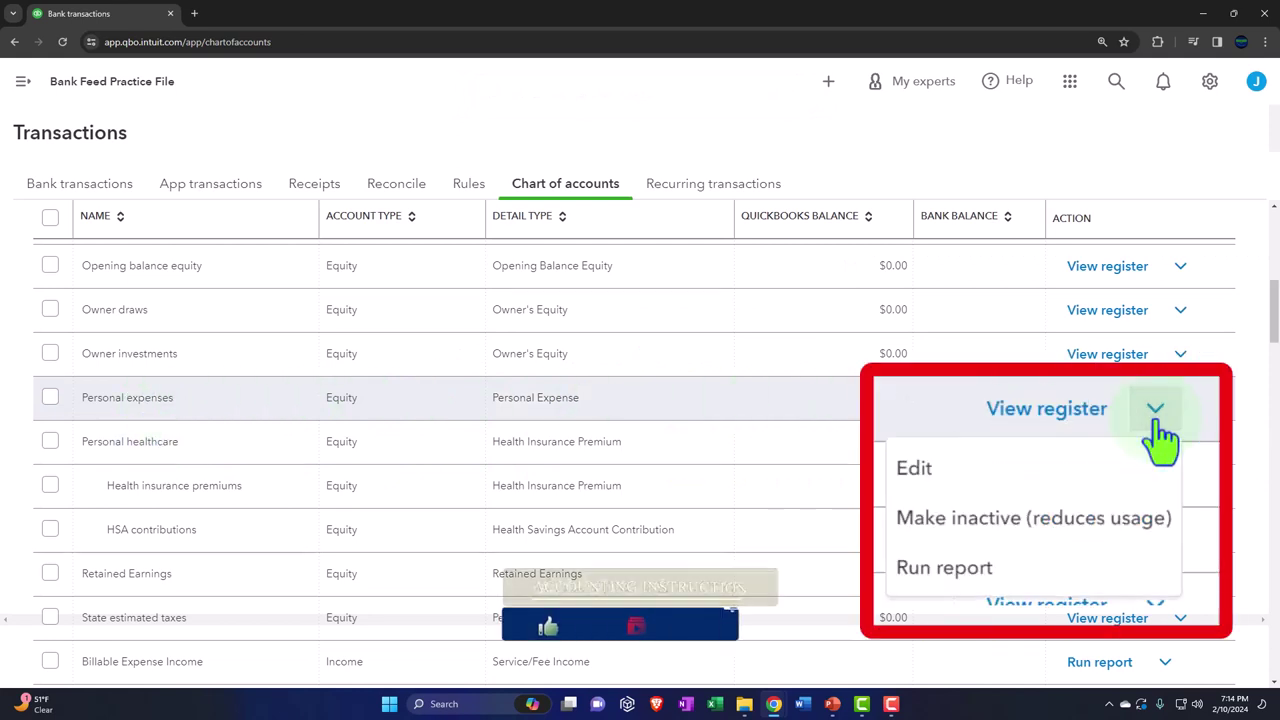
{"action": "left_click", "coordinate": [1095, 470]}
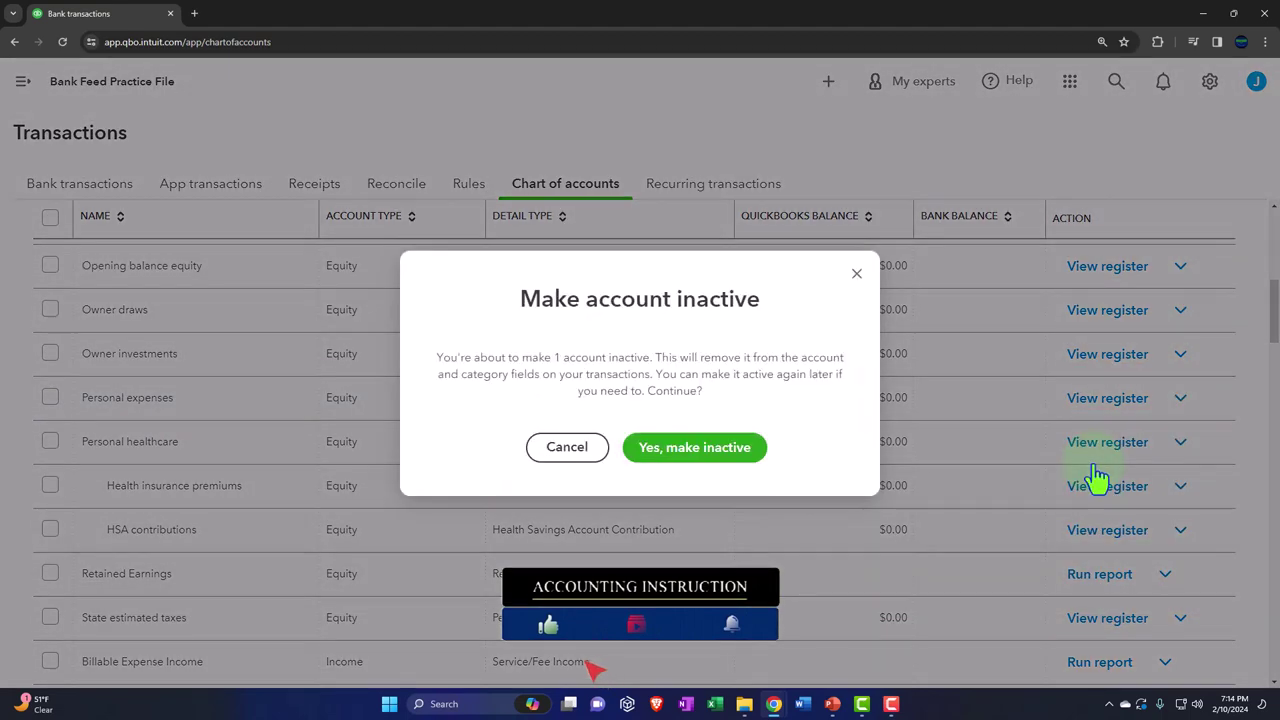
{"action": "left_click", "coordinate": [692, 450]}
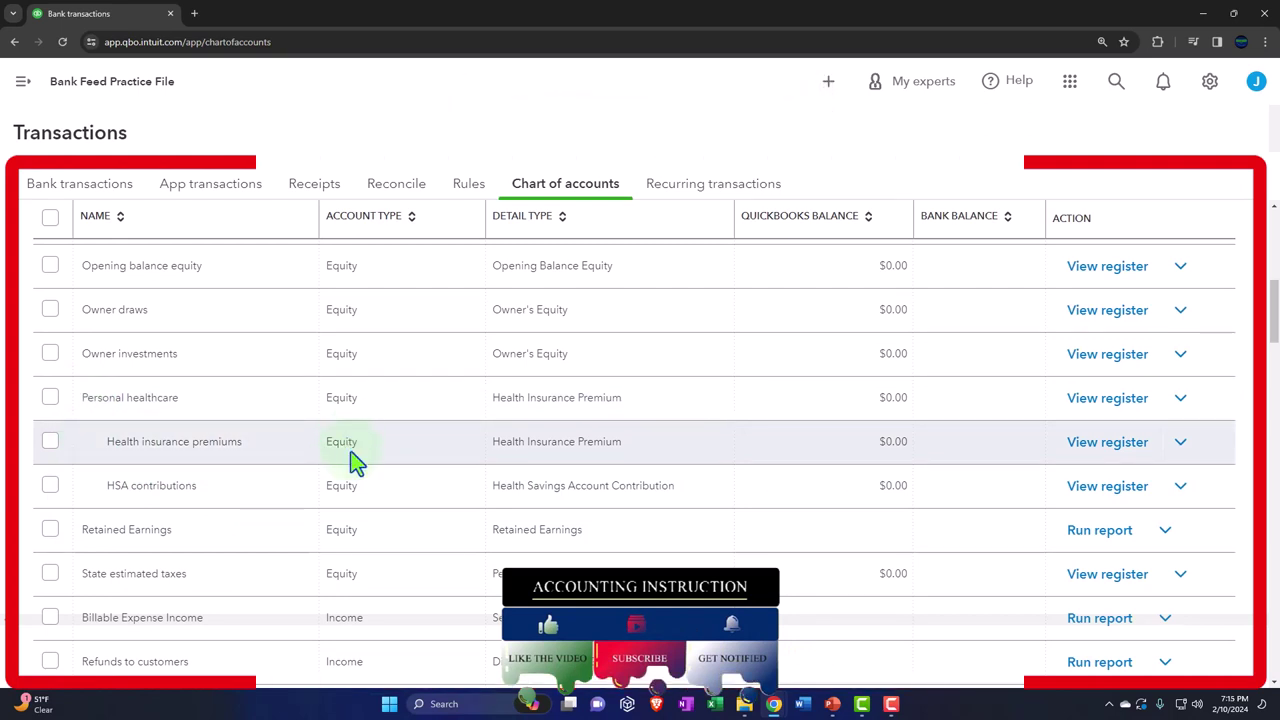
{"action": "left_click", "coordinate": [1180, 441]}
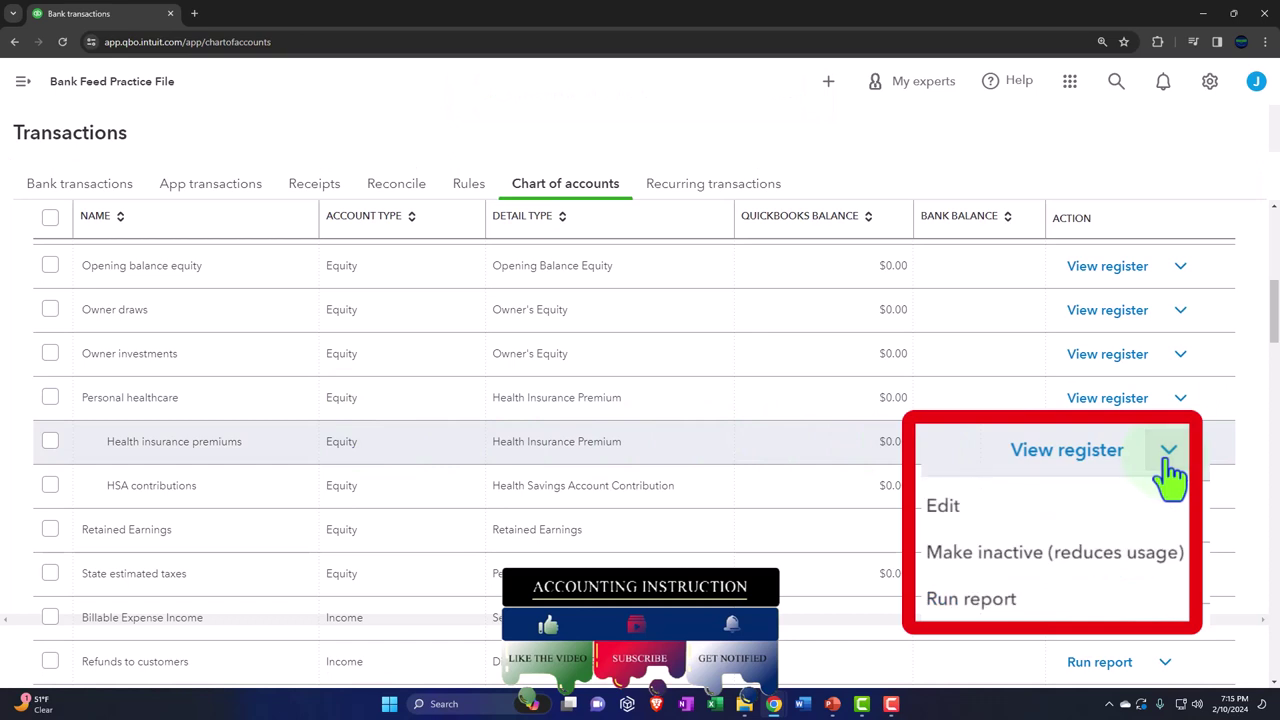
{"action": "left_click", "coordinate": [1090, 506]}
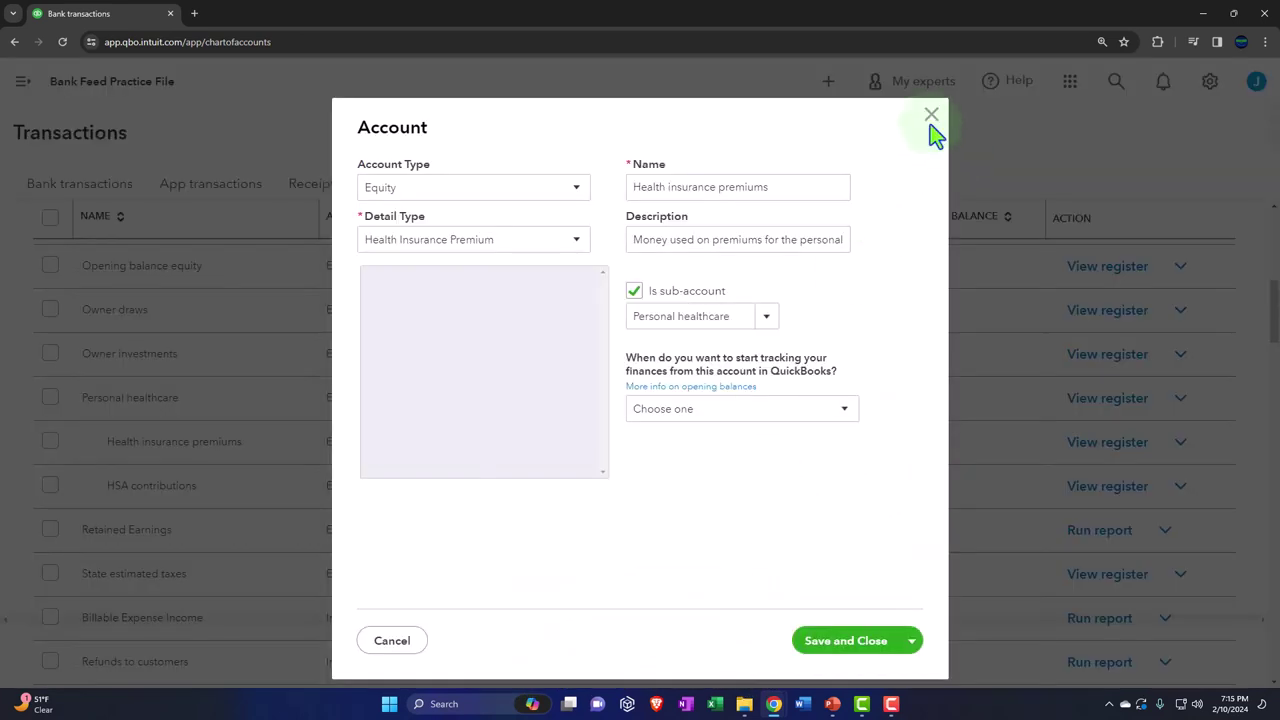
{"action": "left_click", "coordinate": [931, 115]}
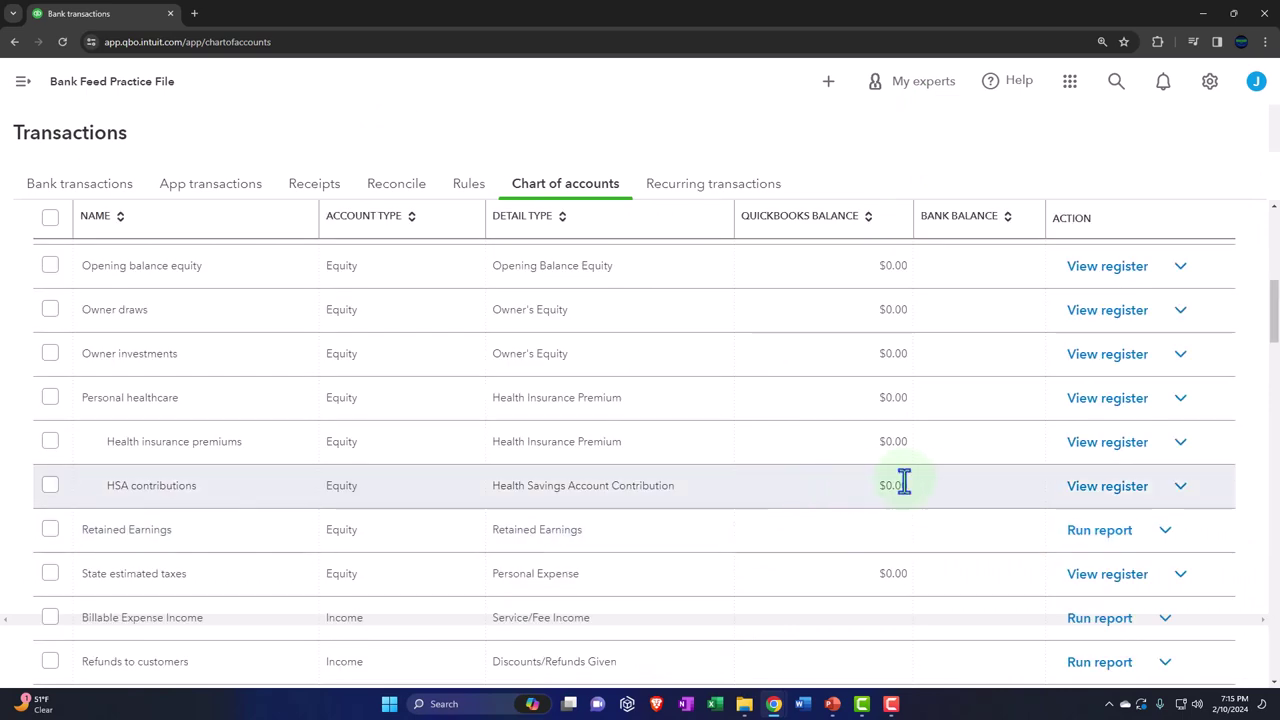
Step: Make the Health insurance premiums and HSA contributions subaccounts under Personal healthcare inactive, one at a time
{"action": "left_click", "coordinate": [1180, 441]}
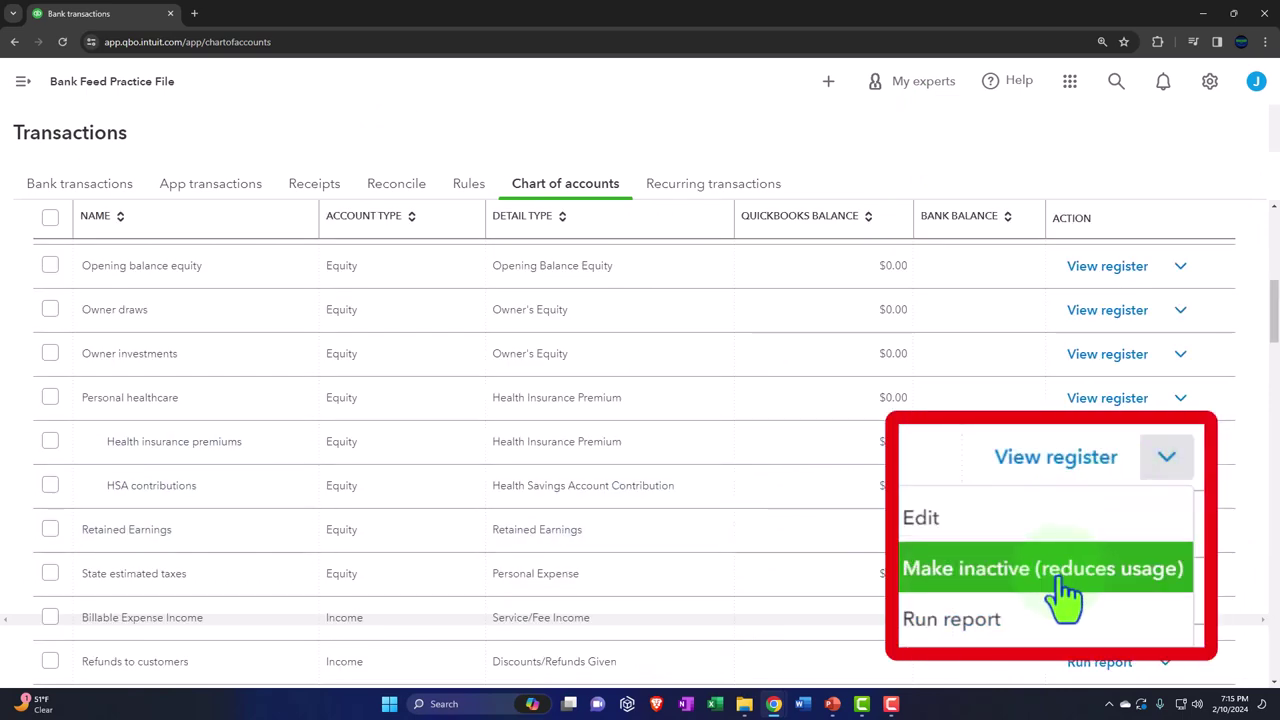
{"action": "left_click", "coordinate": [1110, 530]}
{"action": "left_click", "coordinate": [652, 440]}
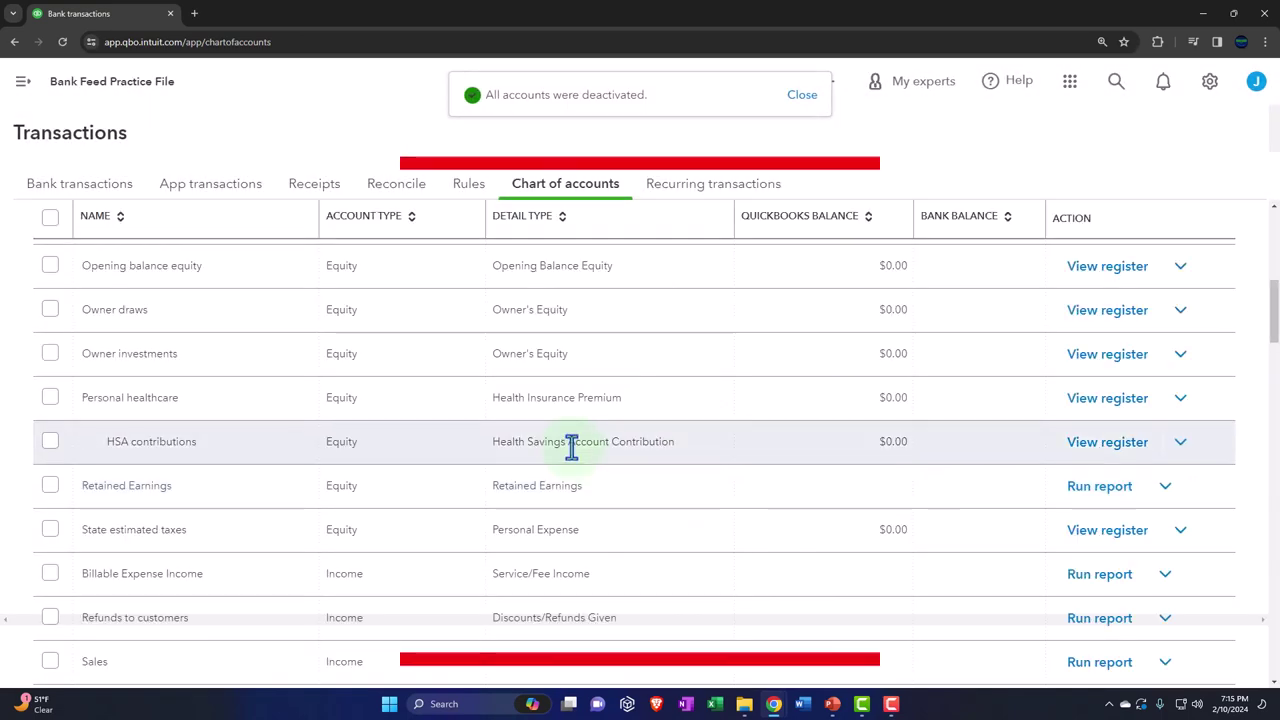
{"action": "left_click", "coordinate": [1181, 445]}
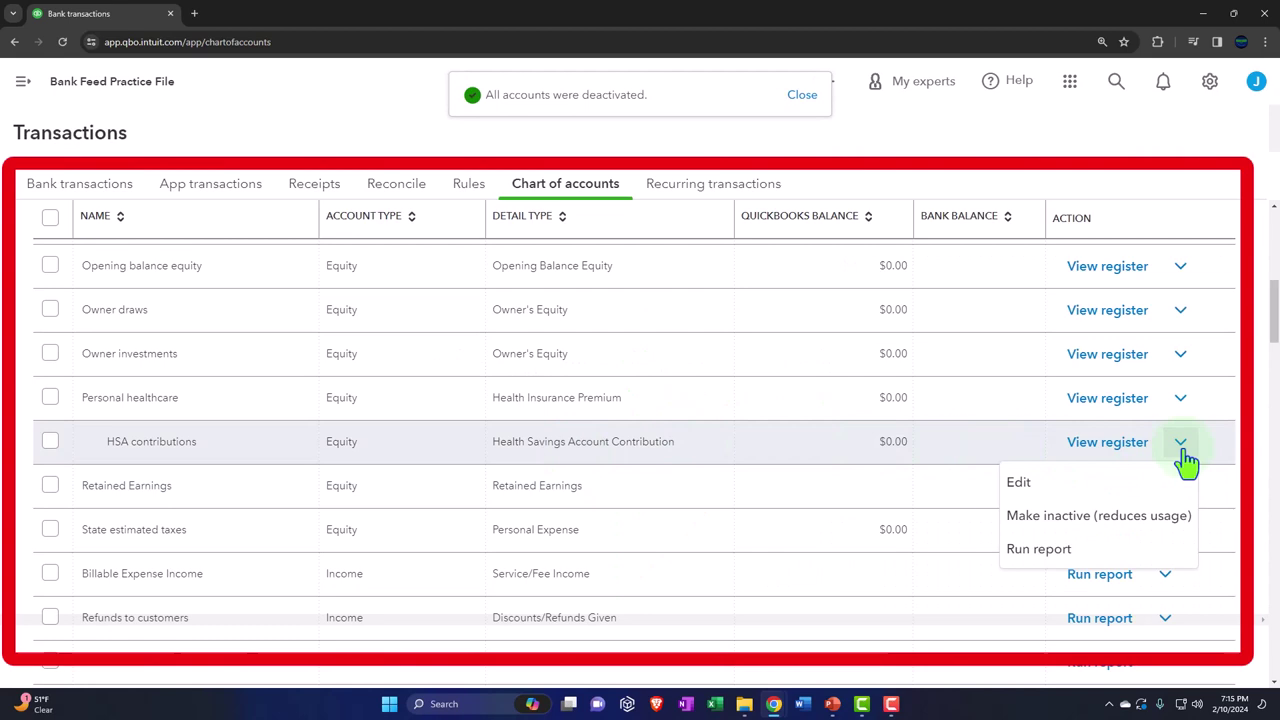
{"action": "left_click", "coordinate": [1162, 516]}
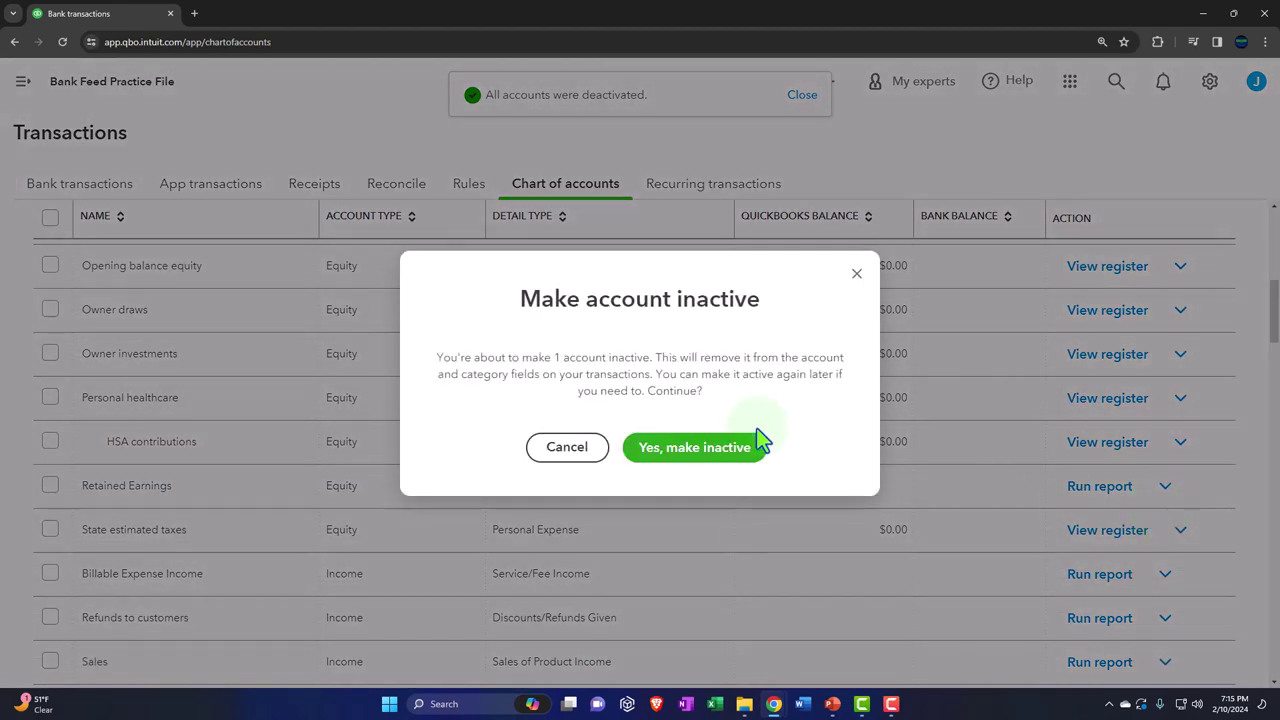
{"action": "left_click", "coordinate": [694, 445]}
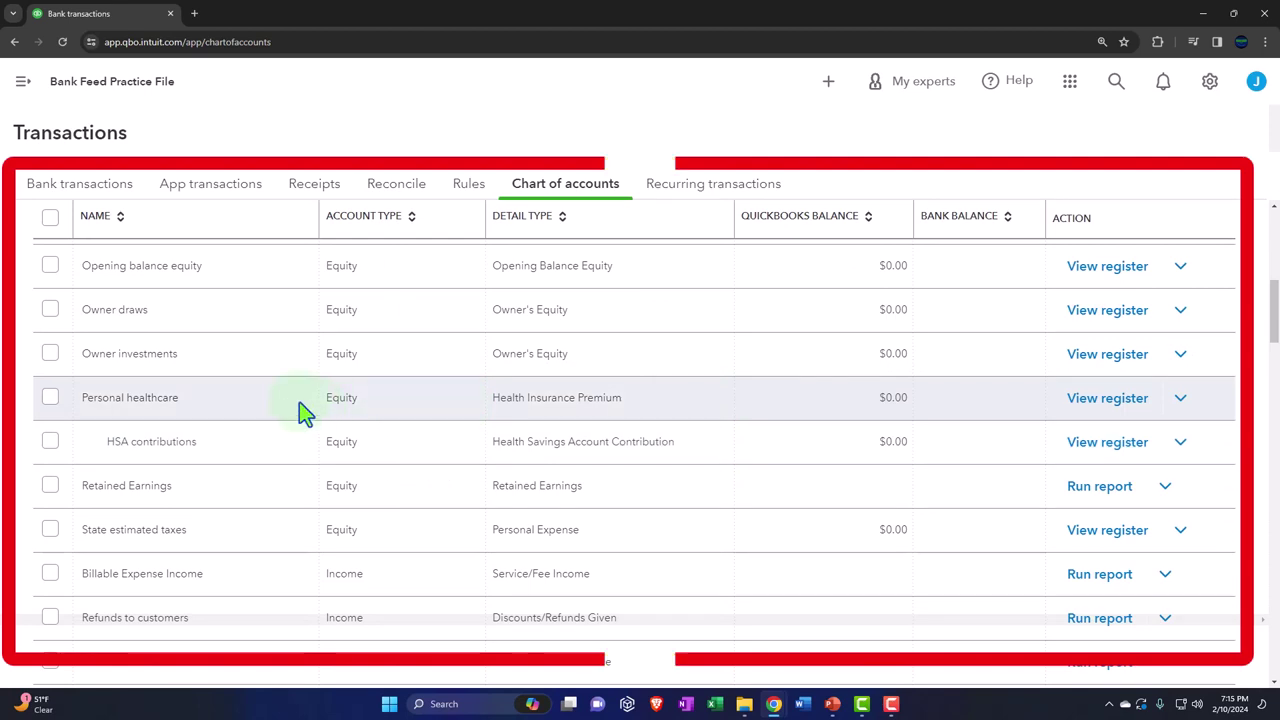
{"action": "left_click", "coordinate": [1180, 443]}
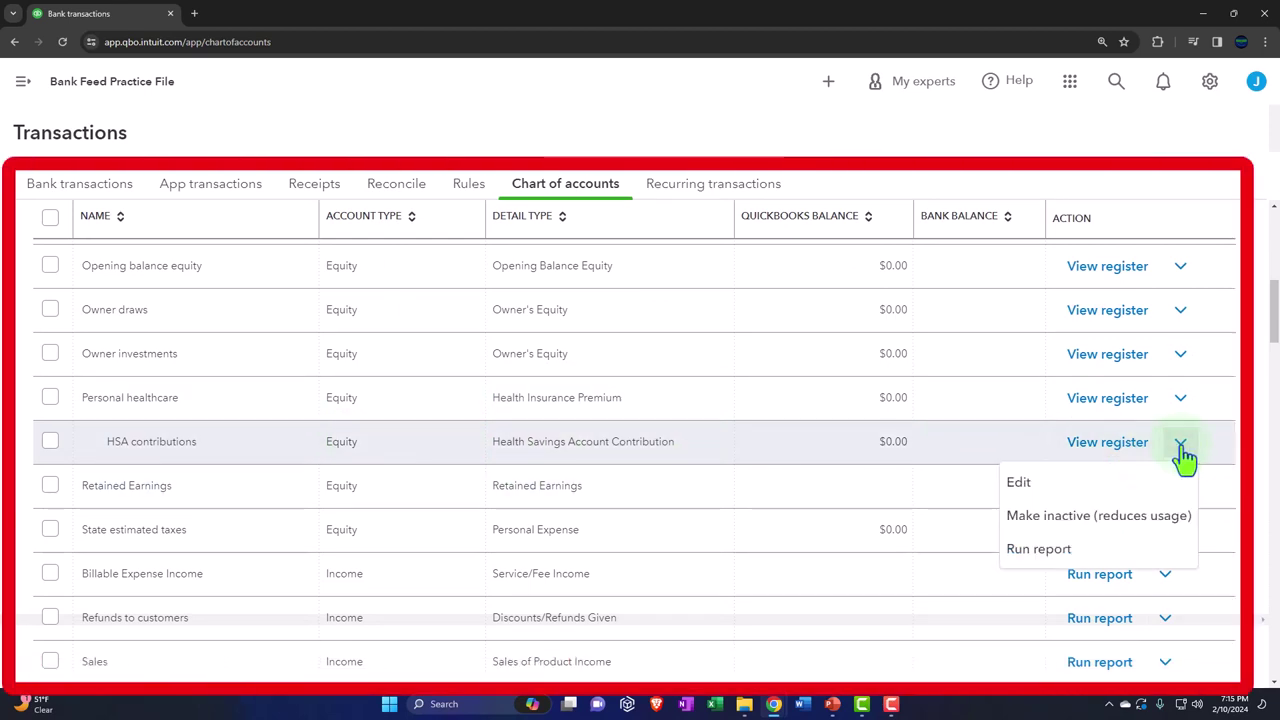
{"action": "left_click", "coordinate": [1115, 518]}
{"action": "left_click", "coordinate": [690, 446]}
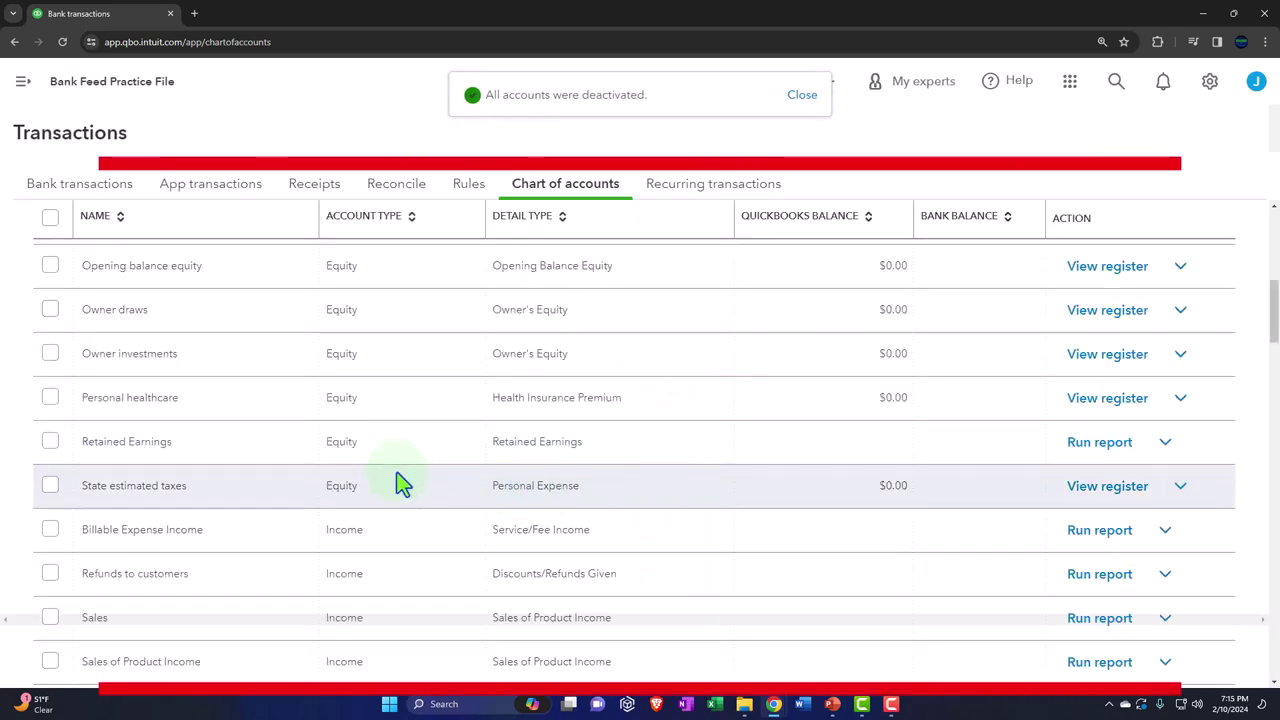
Step: Make the Personal healthcare and State estimated taxes equity accounts inactive, one at a time
{"action": "left_click", "coordinate": [1180, 397]}
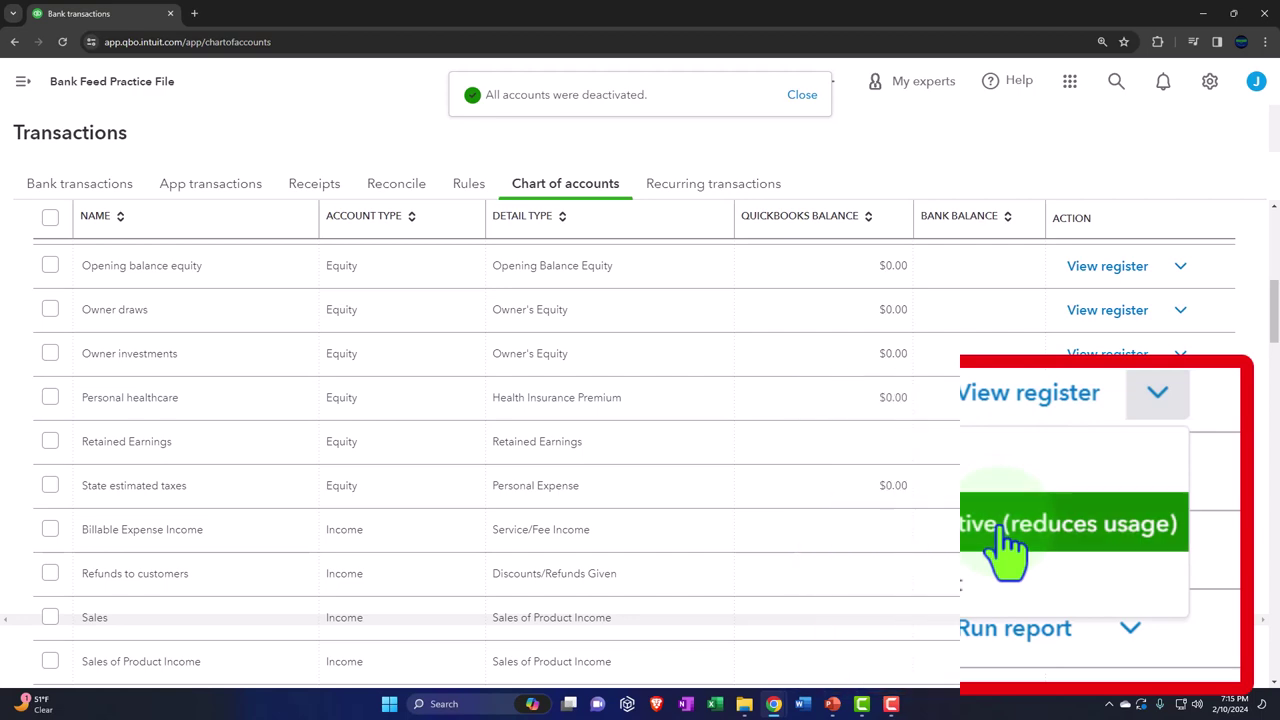
{"action": "left_click", "coordinate": [1096, 472]}
{"action": "left_click", "coordinate": [703, 445]}
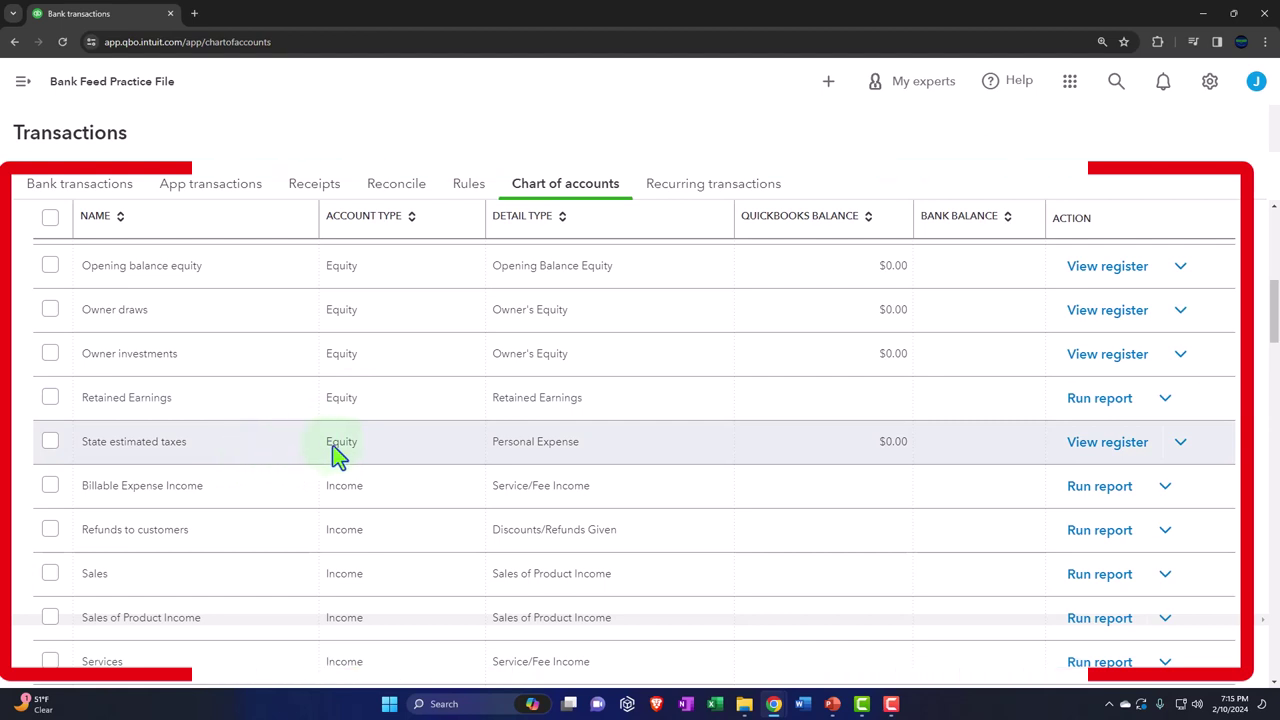
{"action": "left_click", "coordinate": [1180, 442]}
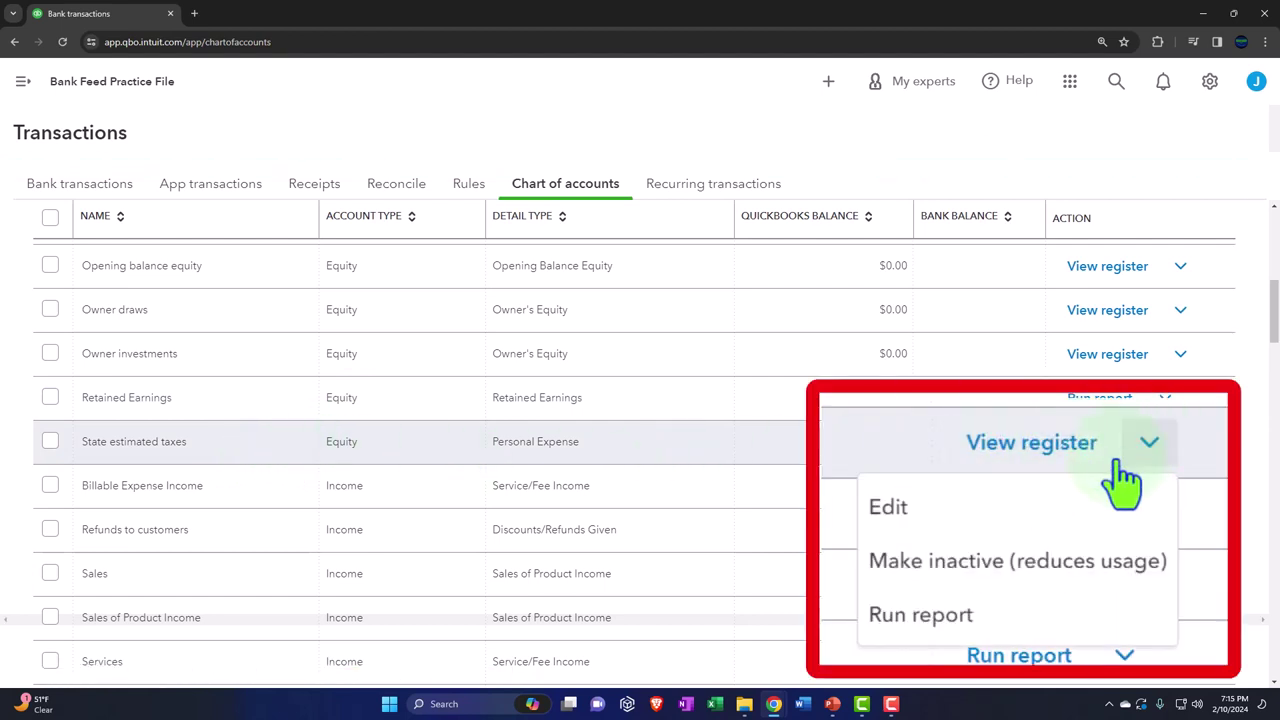
{"action": "left_click", "coordinate": [1050, 562]}
{"action": "left_click", "coordinate": [697, 450]}
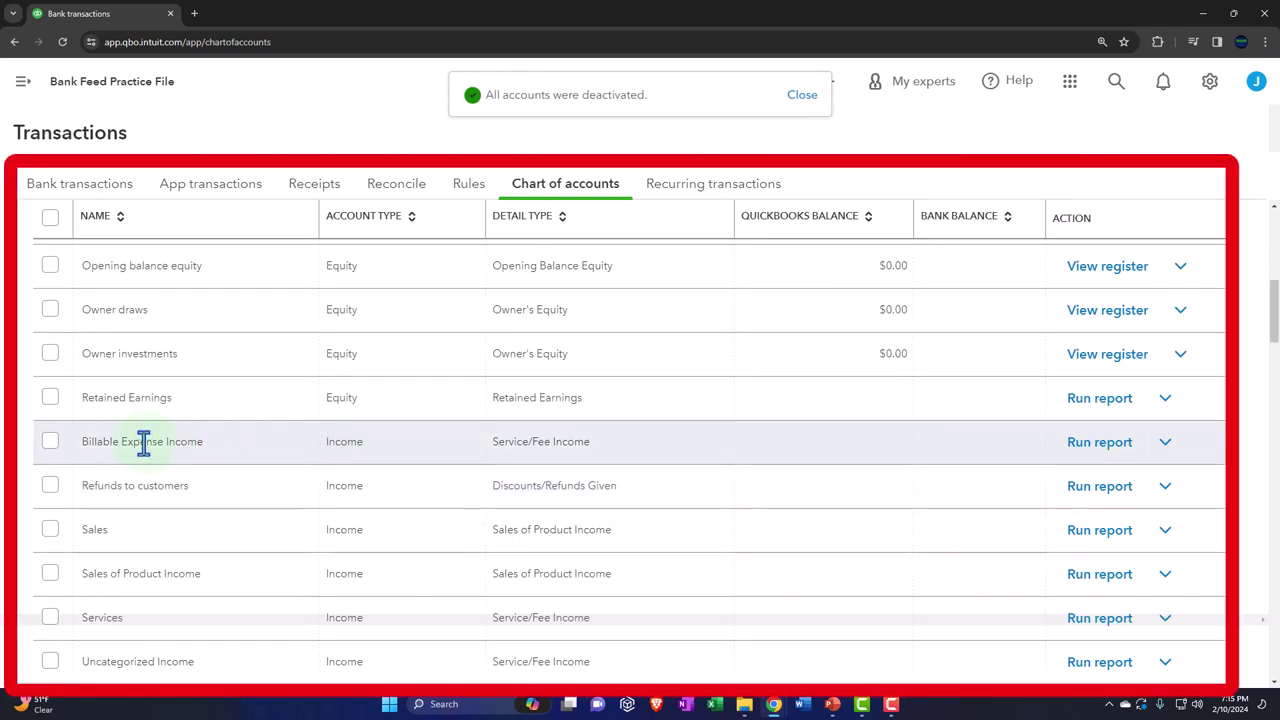
Step: Review the income accounts and make the Sales account inactive
{"action": "scroll", "coordinate": [153, 448], "scroll_direction": "down", "scroll_amount": 1}
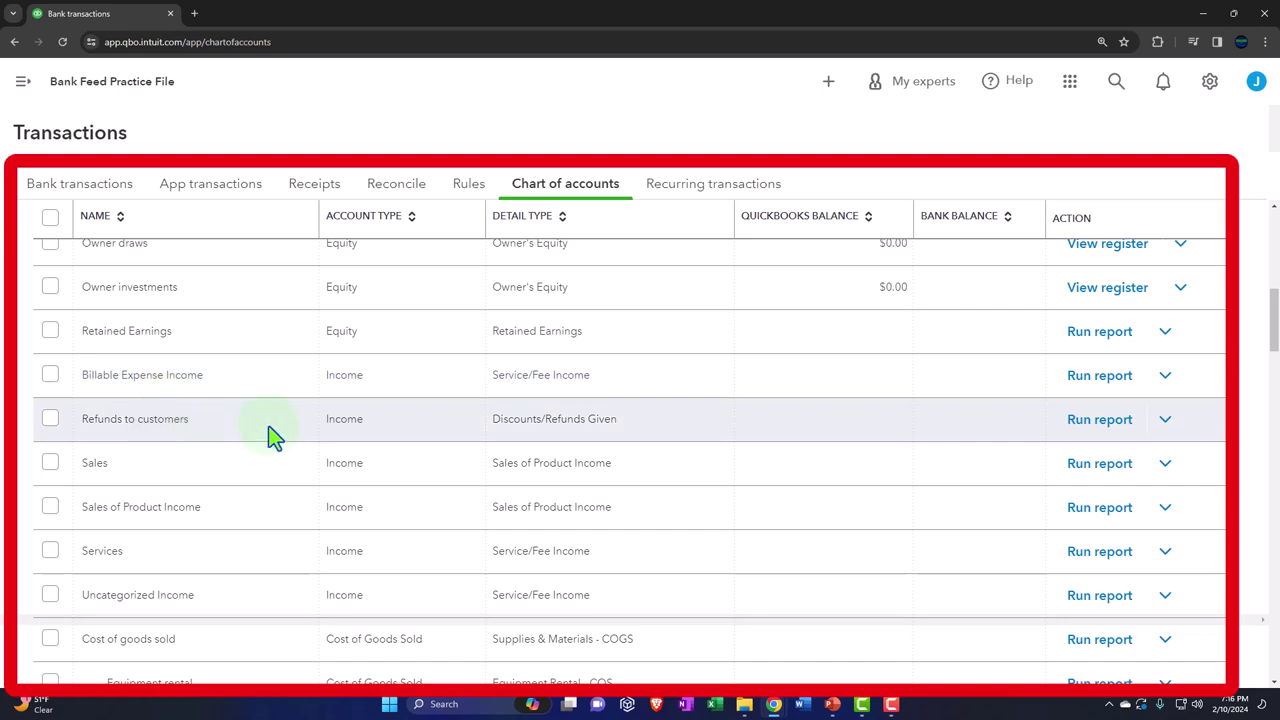
{"action": "scroll", "coordinate": [269, 425], "scroll_direction": "down", "scroll_amount": 1}
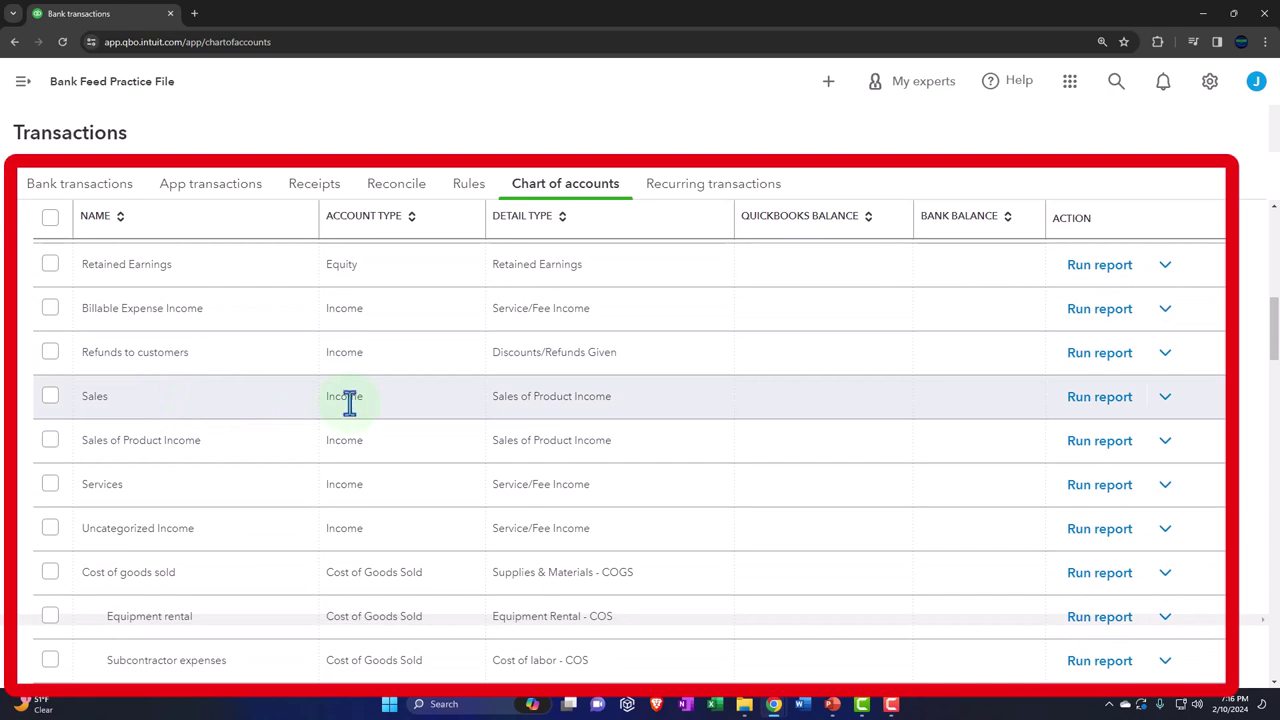
{"action": "scroll", "coordinate": [349, 400], "scroll_direction": "down", "scroll_amount": 1}
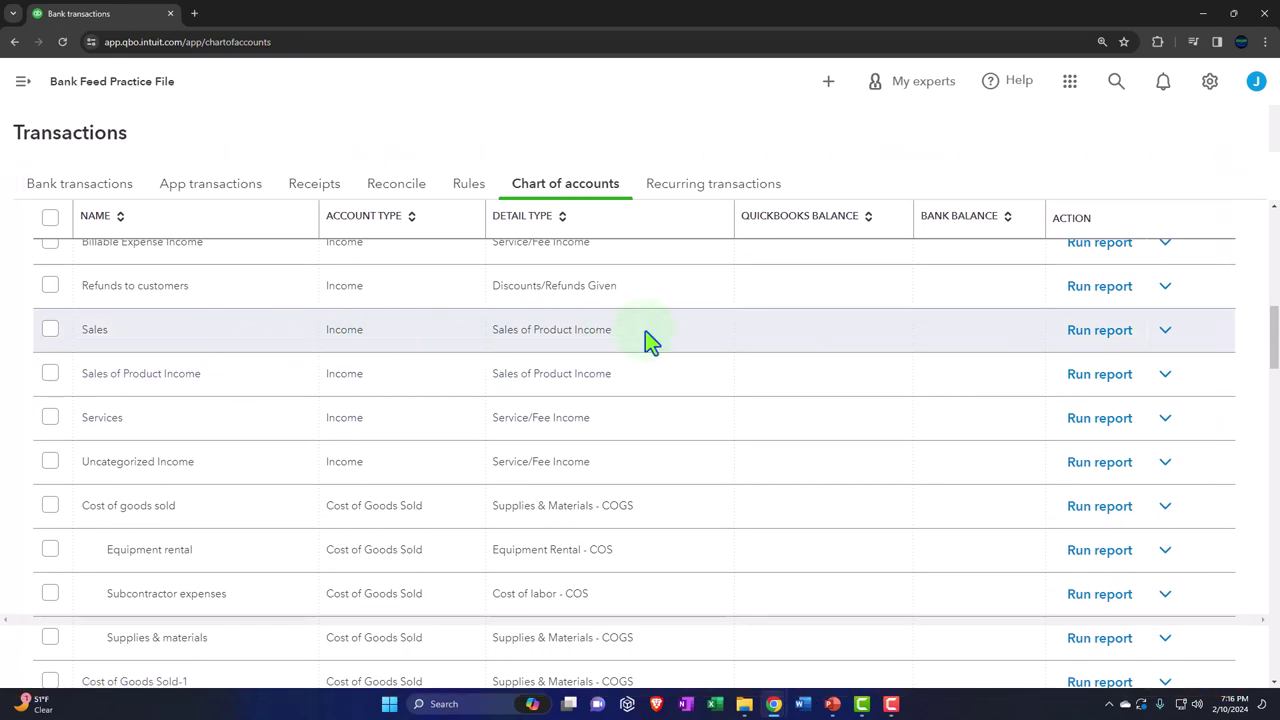
{"action": "left_click", "coordinate": [1165, 330]}
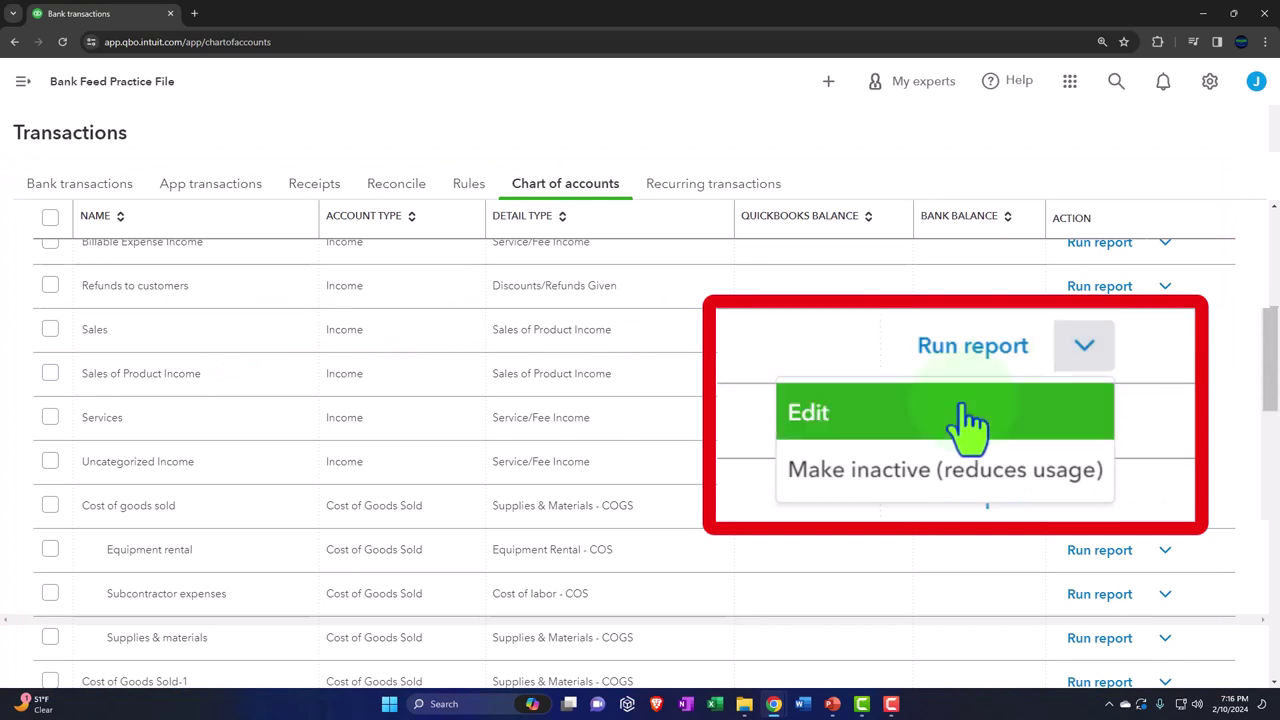
{"action": "left_click", "coordinate": [957, 470]}
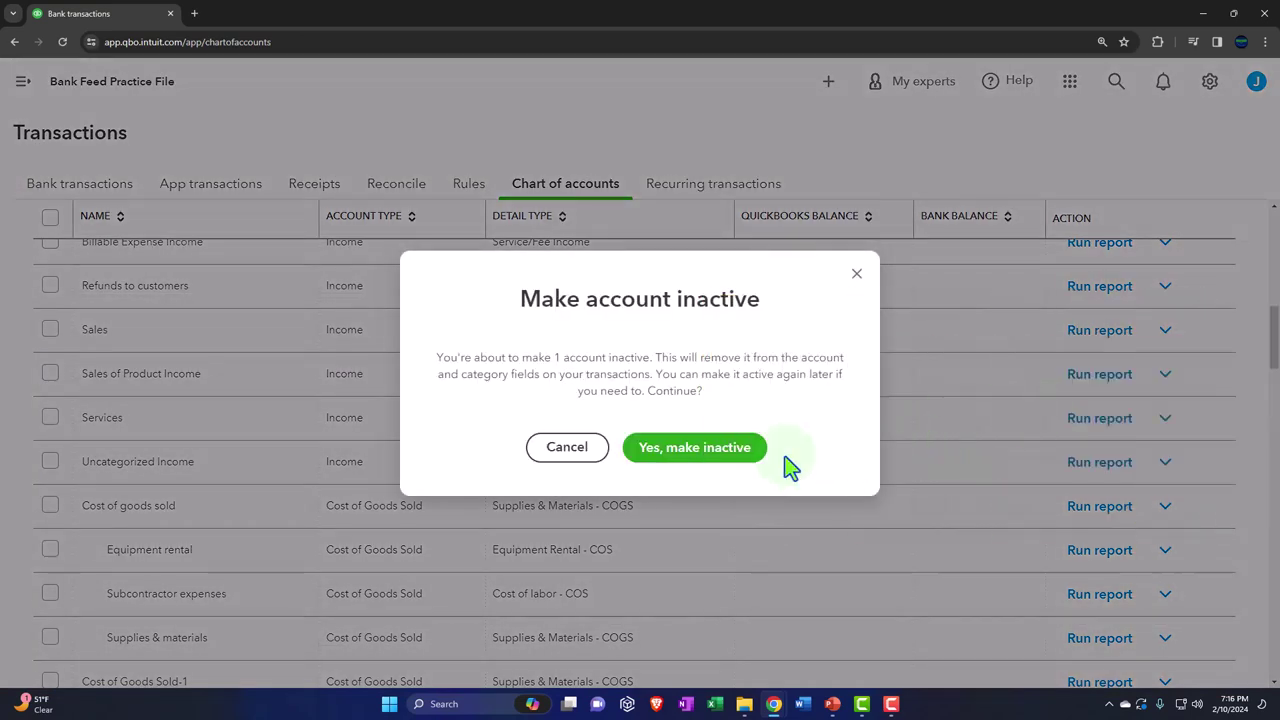
{"action": "left_click", "coordinate": [694, 449]}
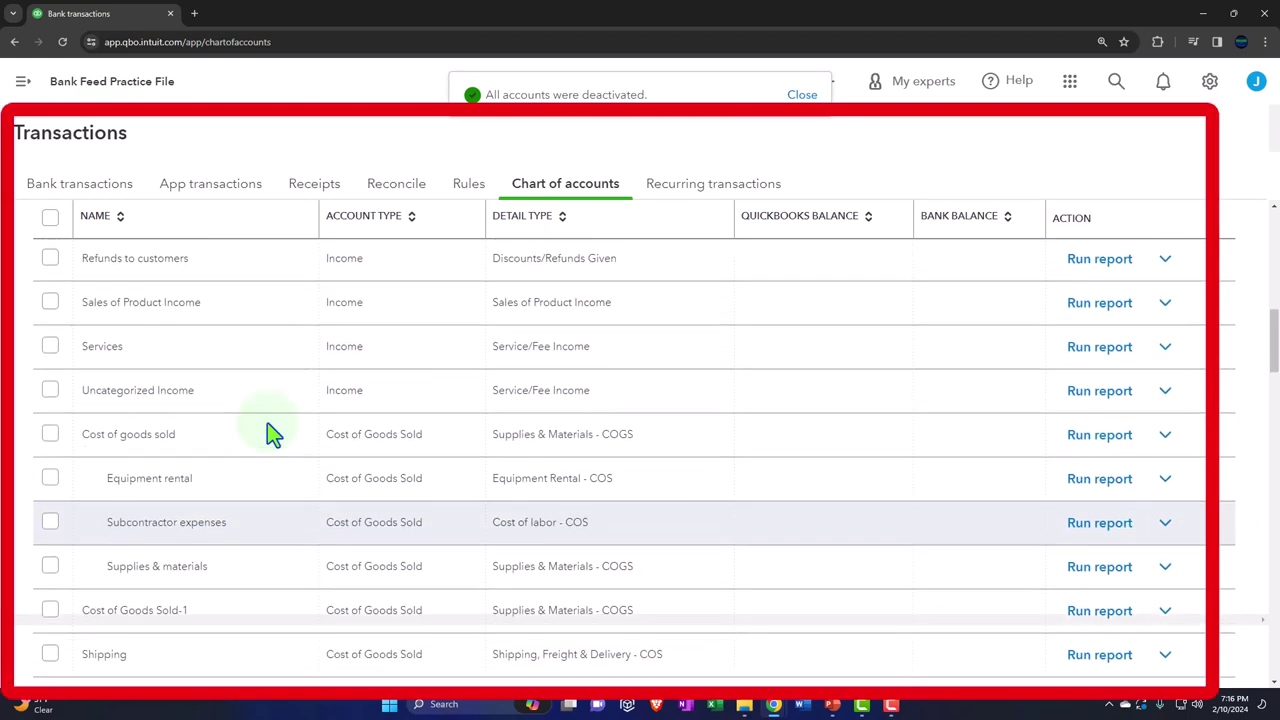
Step: Review the remaining income and cost of goods sold accounts and make the Supplies & materials subaccount under Cost of goods sold inactive
{"action": "scroll", "coordinate": [180, 396], "scroll_direction": "up", "scroll_amount": 1}
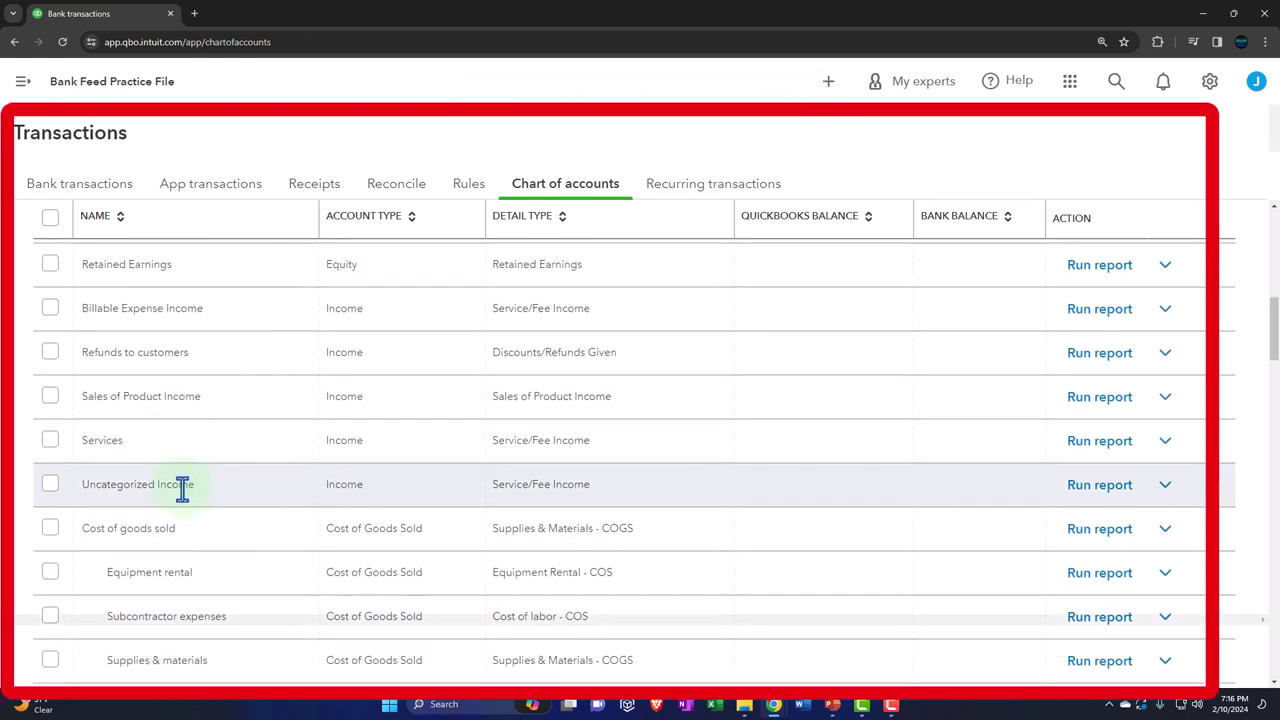
{"action": "scroll", "coordinate": [183, 488], "scroll_direction": "down", "scroll_amount": 1}
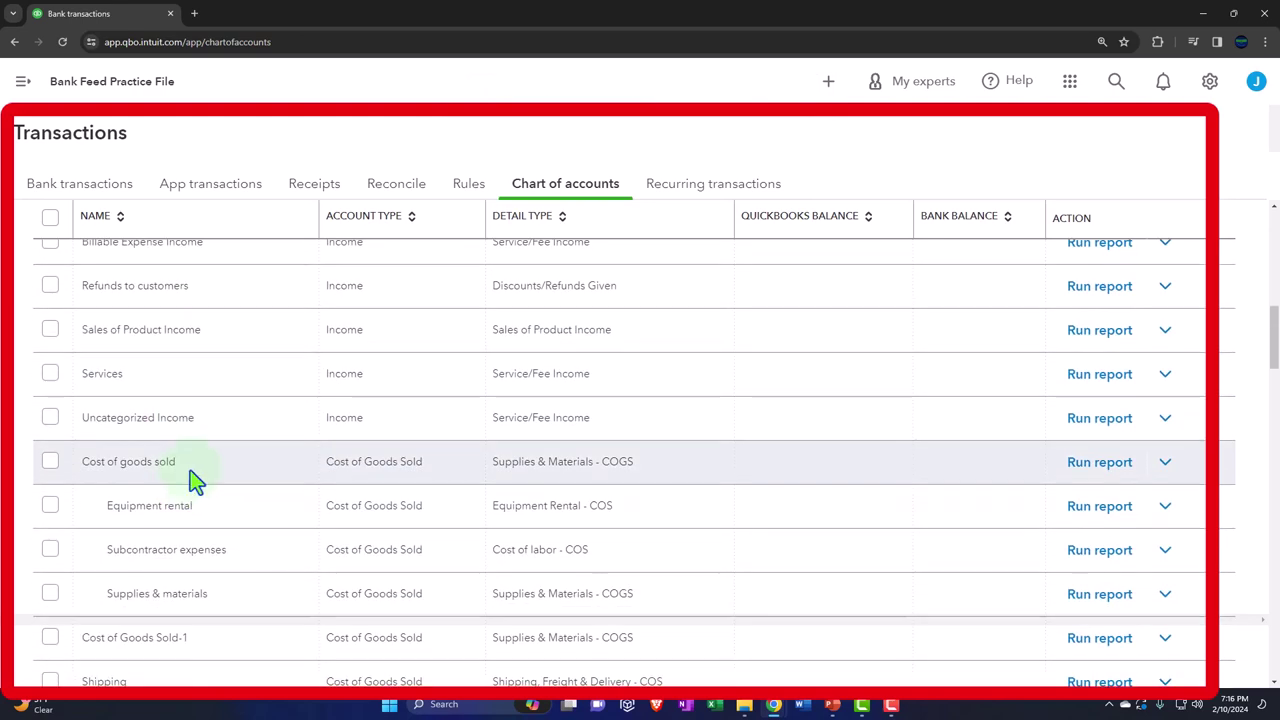
{"action": "scroll", "coordinate": [200, 450], "scroll_direction": "down", "scroll_amount": 1}
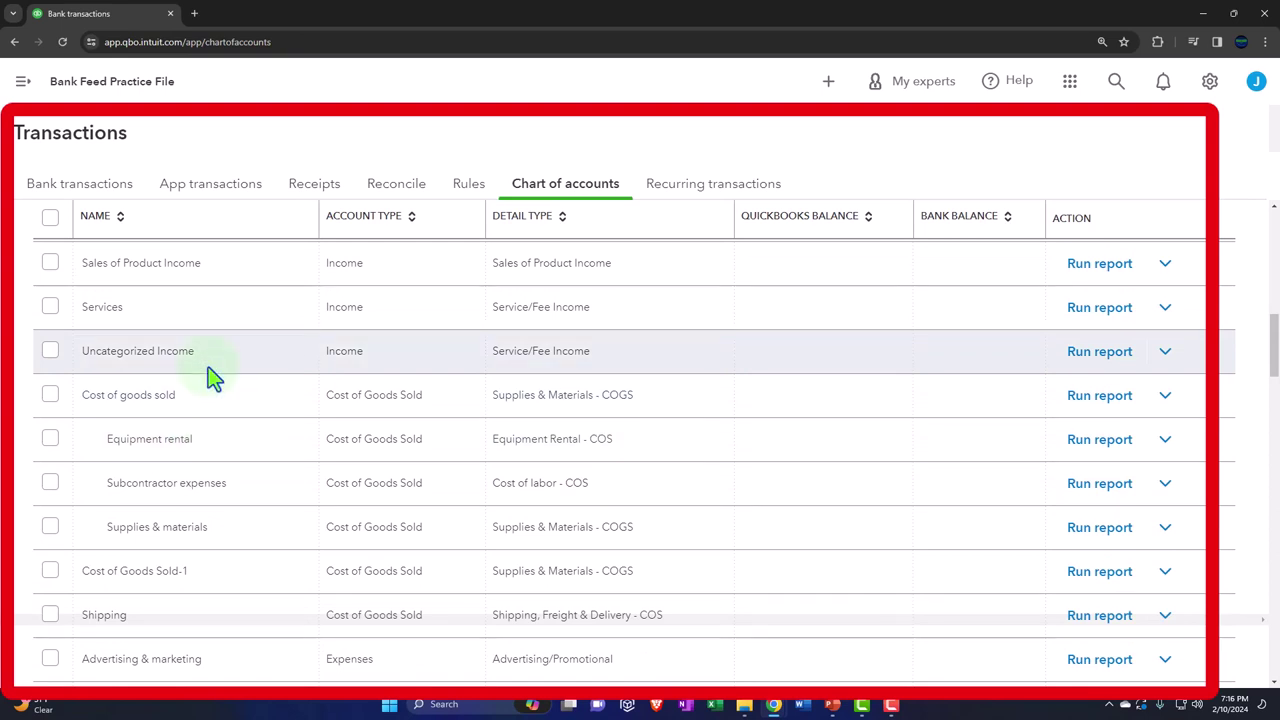
{"action": "scroll", "coordinate": [213, 377], "scroll_direction": "down", "scroll_amount": 1}
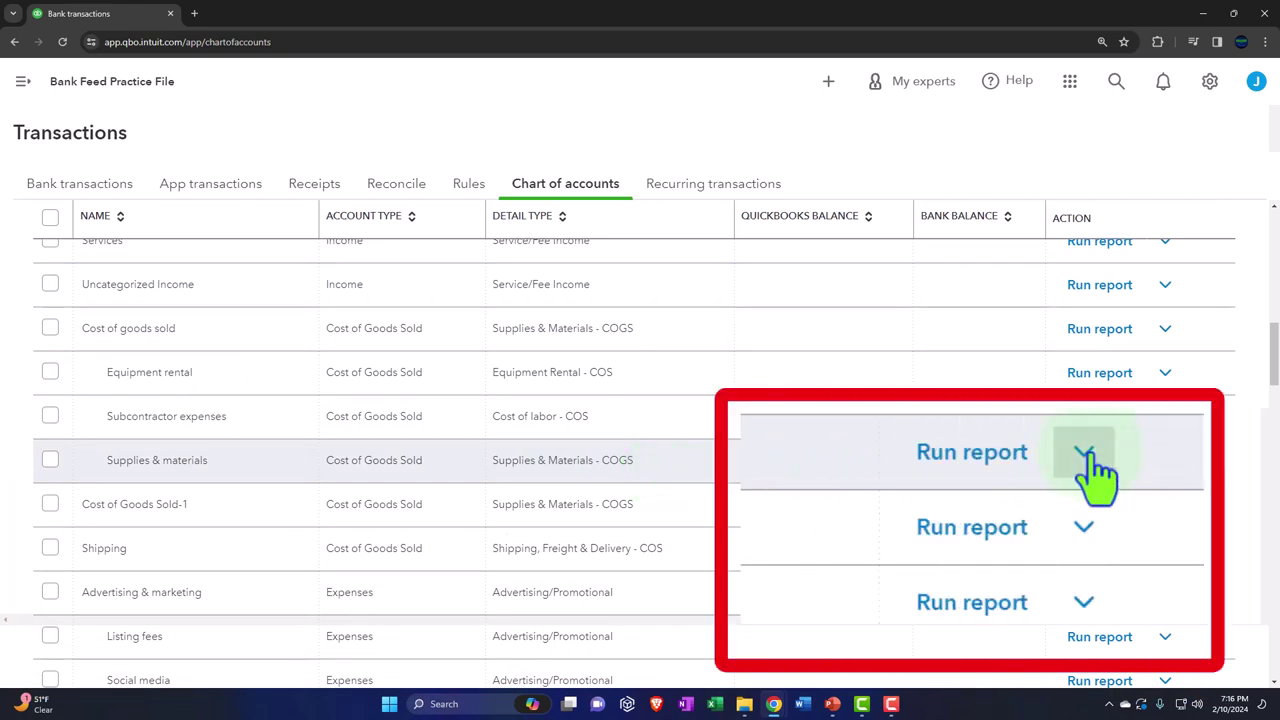
{"action": "left_click", "coordinate": [1165, 460]}
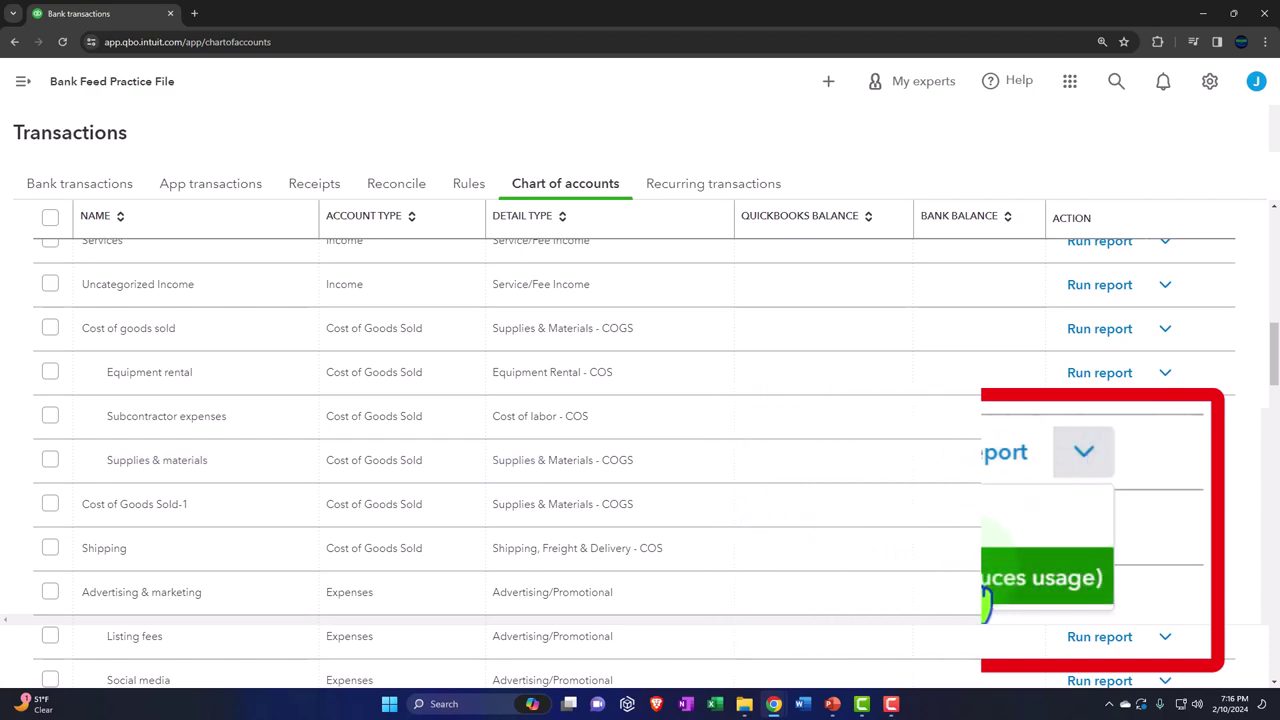
{"action": "left_click", "coordinate": [1083, 532]}
{"action": "left_click", "coordinate": [750, 456]}
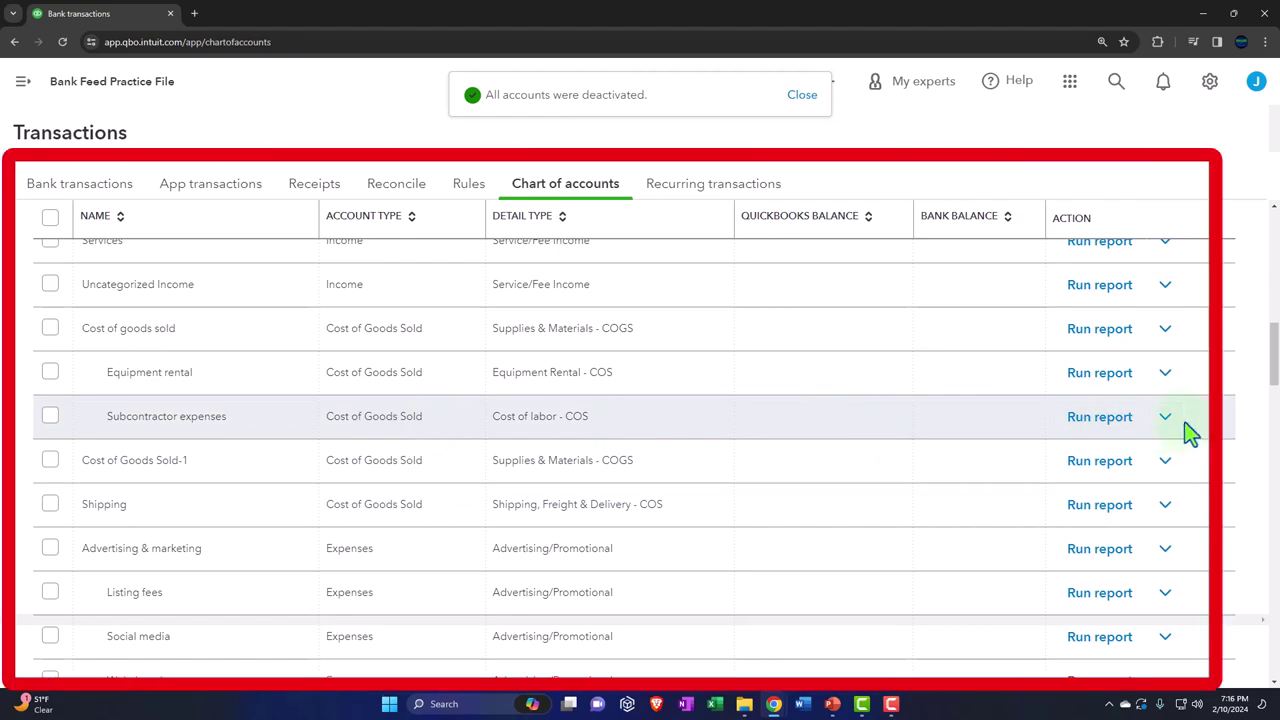
Step: Make the Subcontractor expenses and Equipment rental subaccounts under Cost of goods sold inactive, one at a time
{"action": "left_click", "coordinate": [1165, 416]}
{"action": "left_click", "coordinate": [1125, 489]}
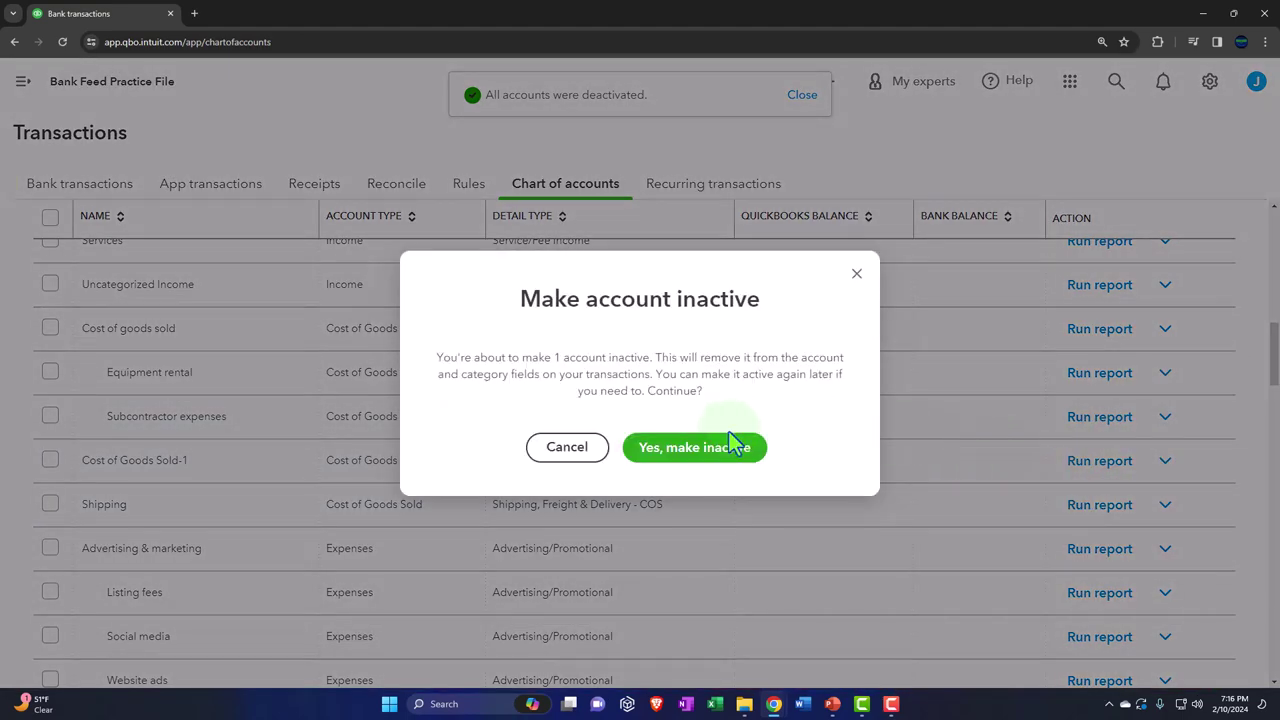
{"action": "left_click", "coordinate": [722, 443]}
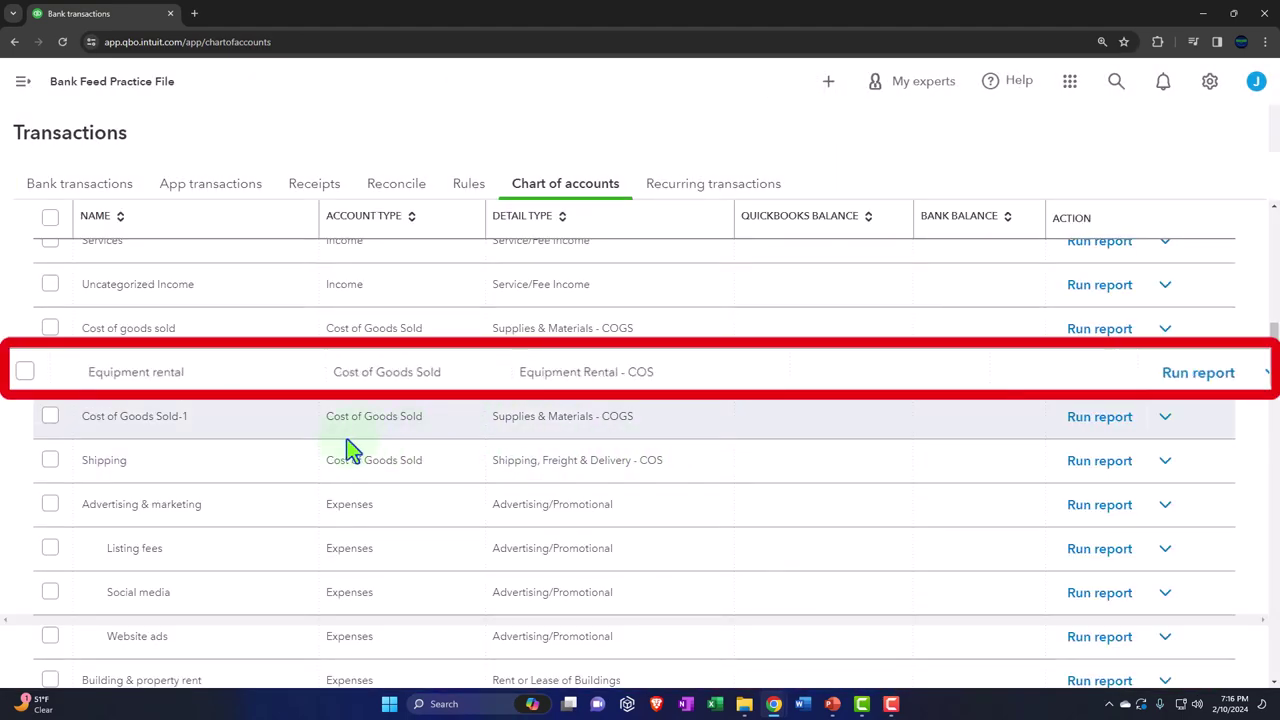
{"action": "left_click", "coordinate": [1165, 372]}
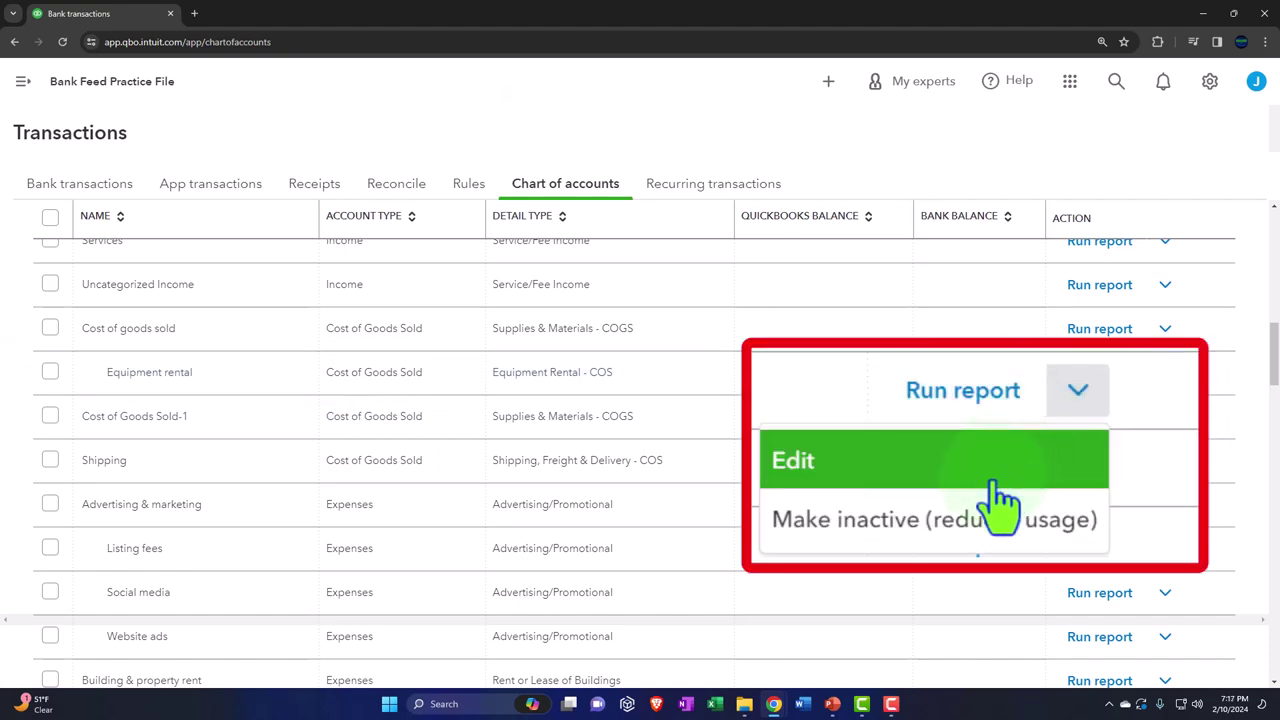
{"action": "left_click", "coordinate": [1140, 442]}
{"action": "left_click", "coordinate": [750, 450]}
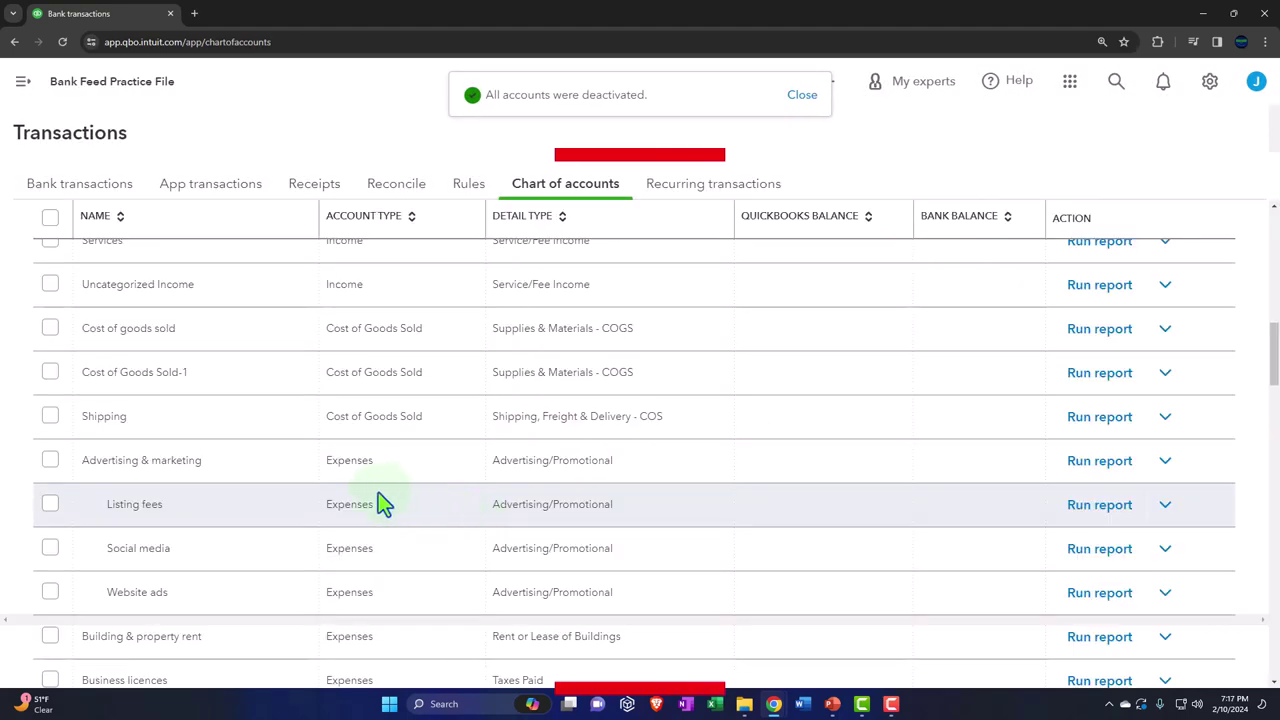
Step: Make the Listing fees, Social media and Website ads subaccounts under Advertising & marketing inactive, one at a time
{"action": "scroll", "coordinate": [347, 486], "scroll_direction": "down", "scroll_amount": 2}
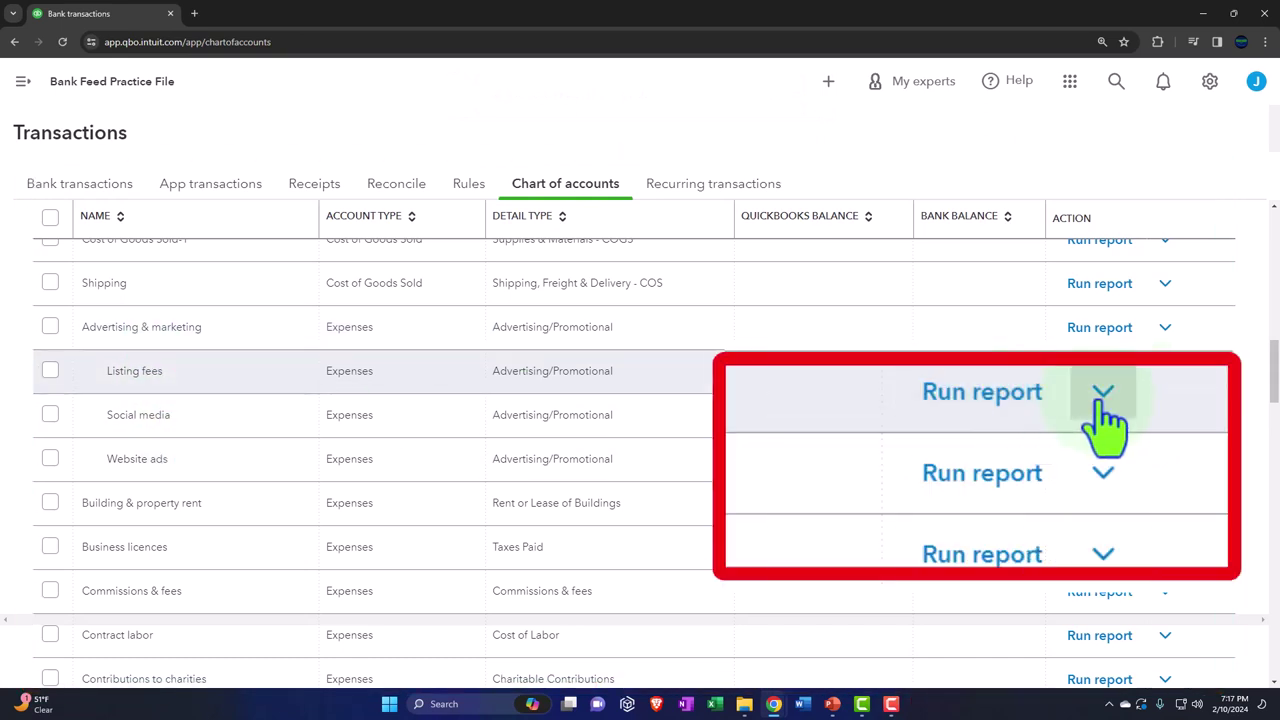
{"action": "left_click", "coordinate": [1165, 371]}
{"action": "left_click", "coordinate": [1103, 445]}
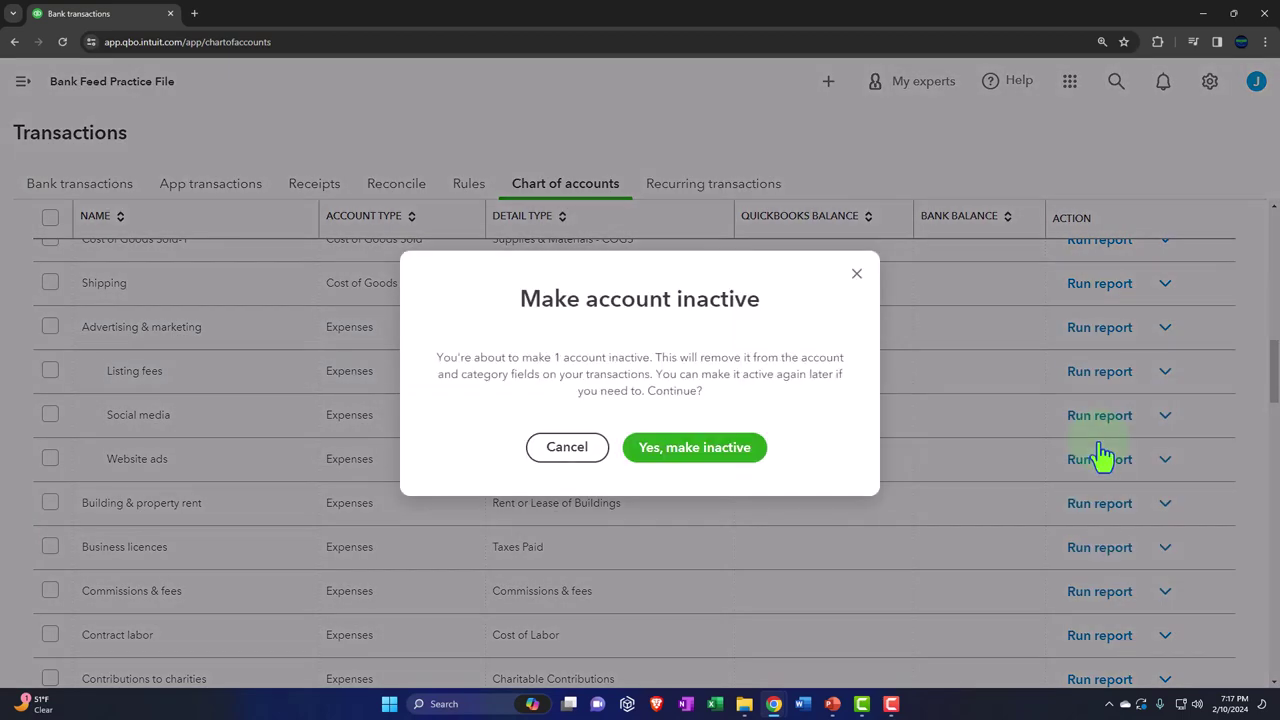
{"action": "left_click", "coordinate": [684, 457]}
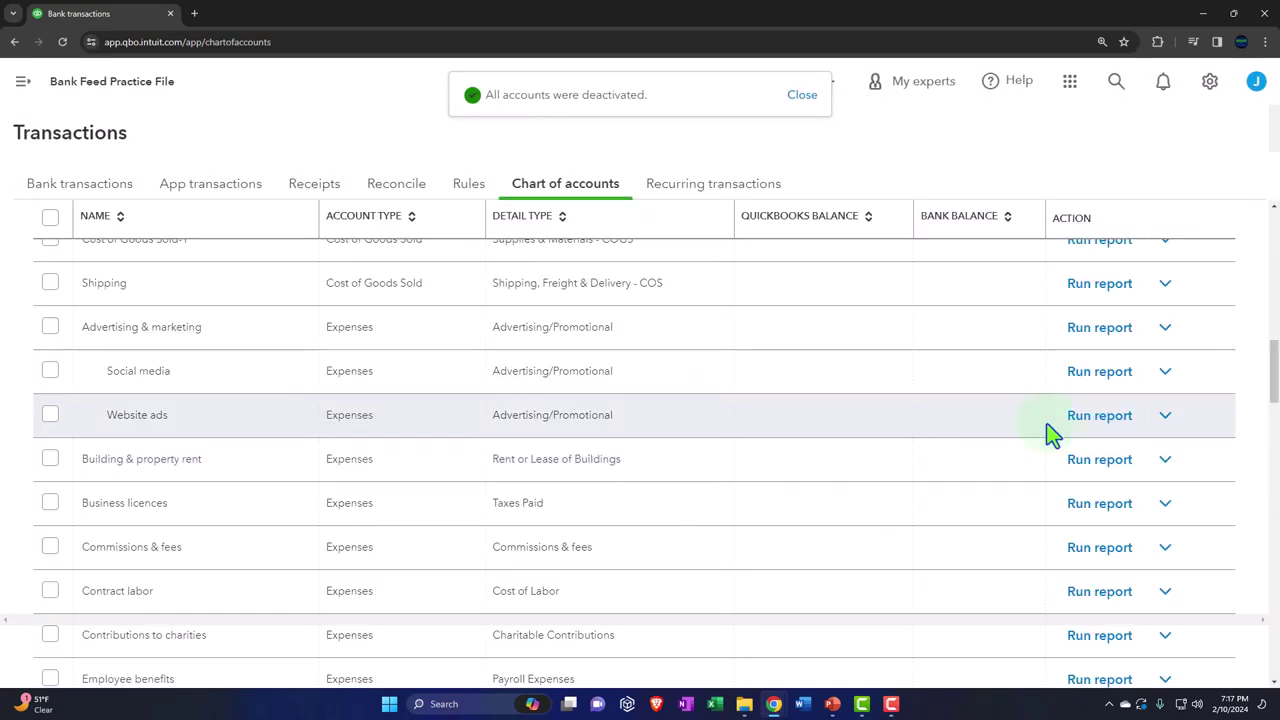
{"action": "left_click", "coordinate": [1165, 371]}
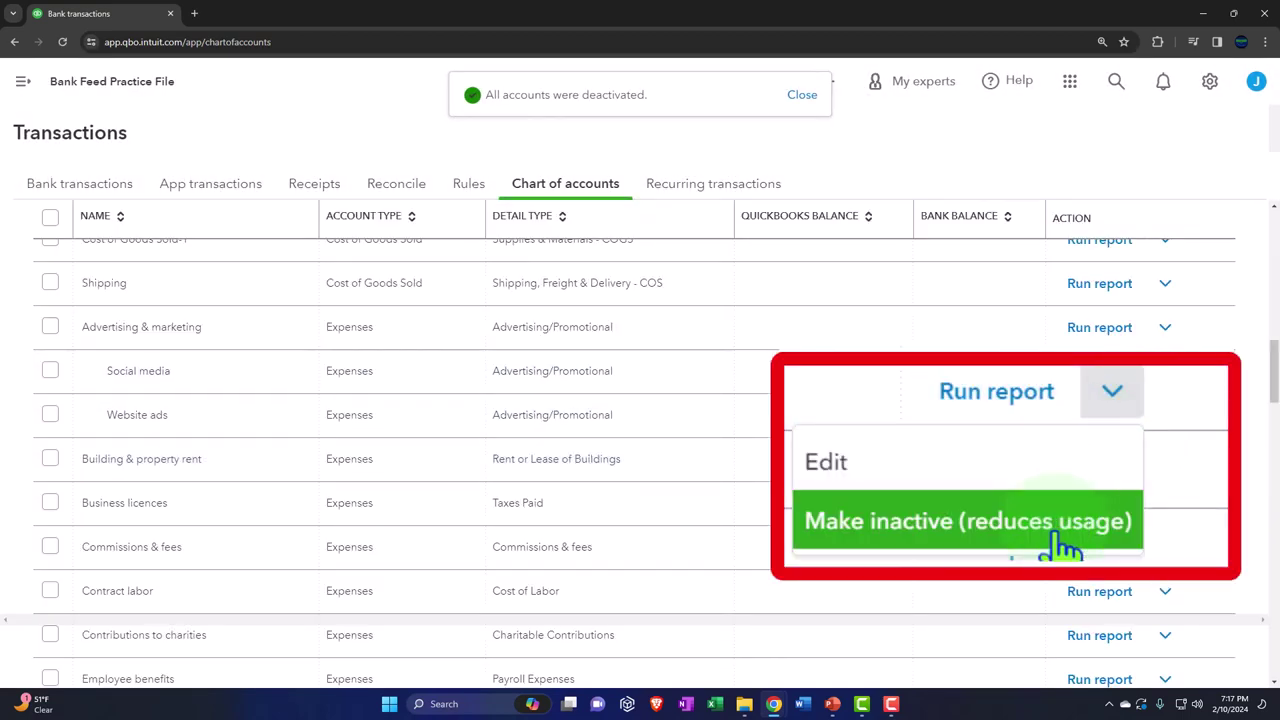
{"action": "left_click", "coordinate": [1120, 447]}
{"action": "left_click", "coordinate": [698, 448]}
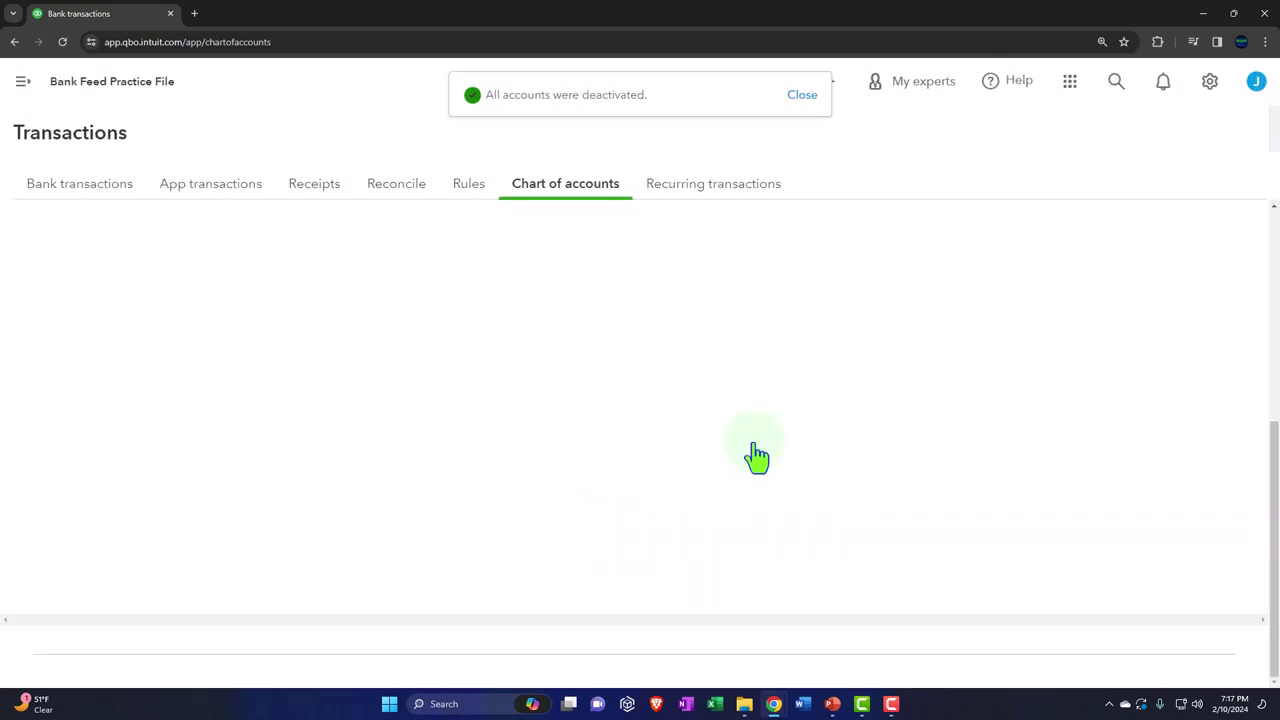
{"action": "left_click", "coordinate": [1165, 371]}
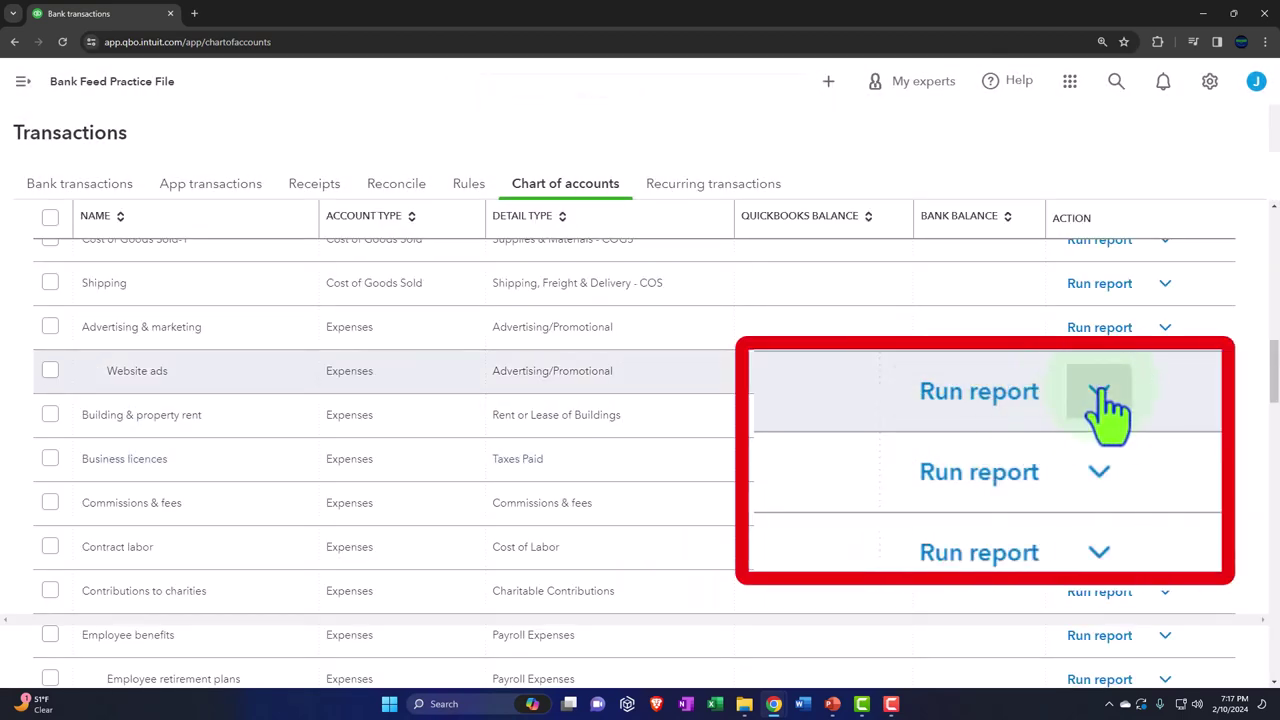
{"action": "left_click", "coordinate": [1125, 447]}
{"action": "left_click", "coordinate": [700, 448]}
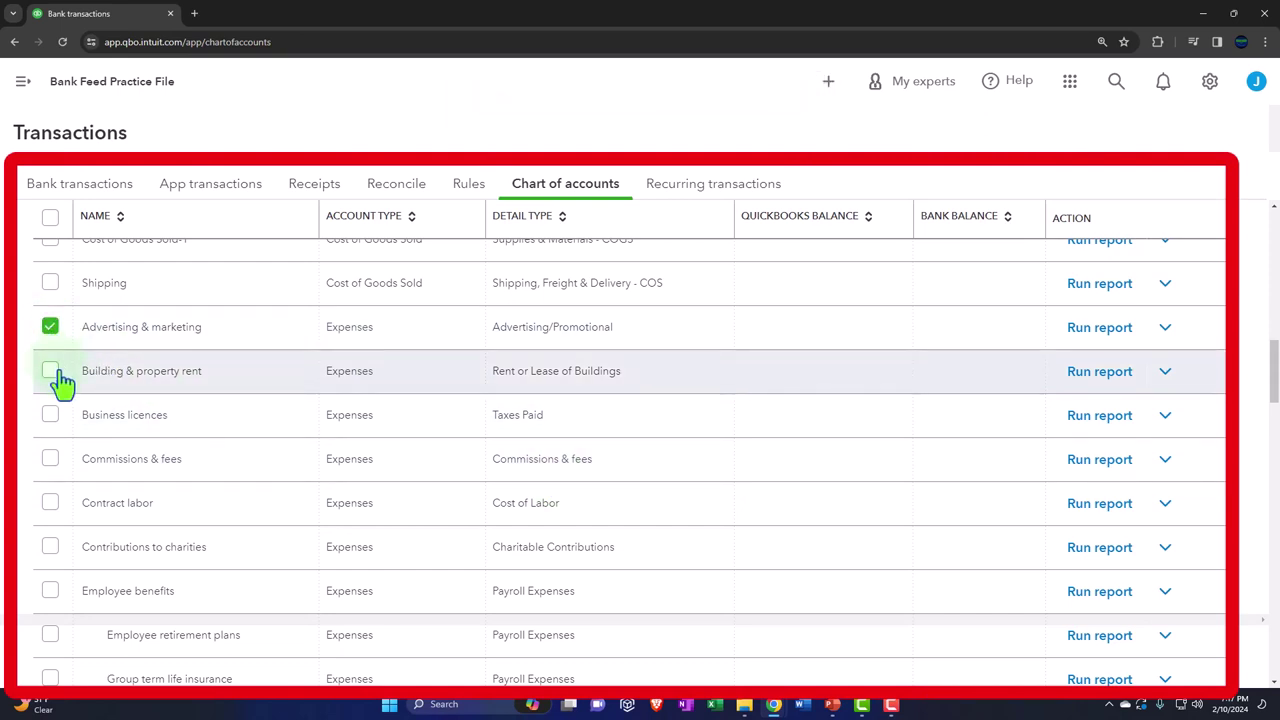
Step: Select the expense accounts from Advertising & marketing through Contributions to charities for a batch action
{"action": "left_click", "coordinate": [50, 372]}
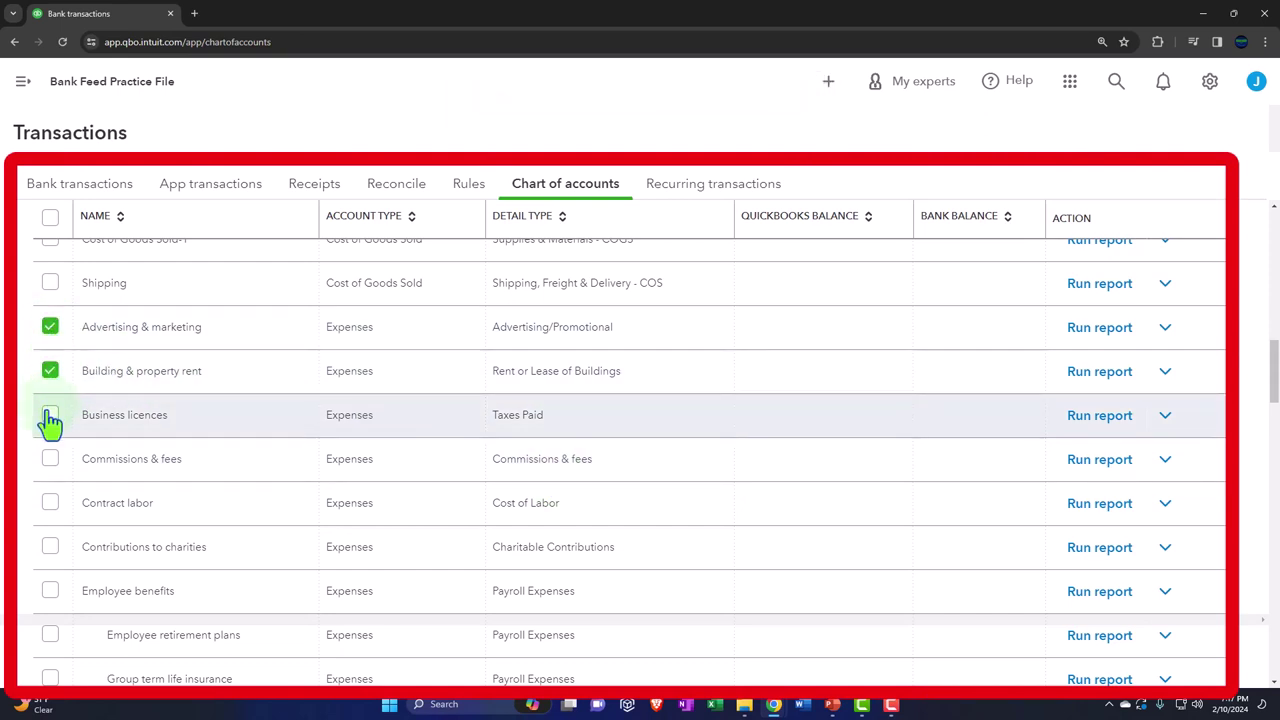
{"action": "left_click", "coordinate": [50, 416]}
{"action": "scroll", "coordinate": [50, 412], "scroll_direction": "down", "scroll_amount": 1}
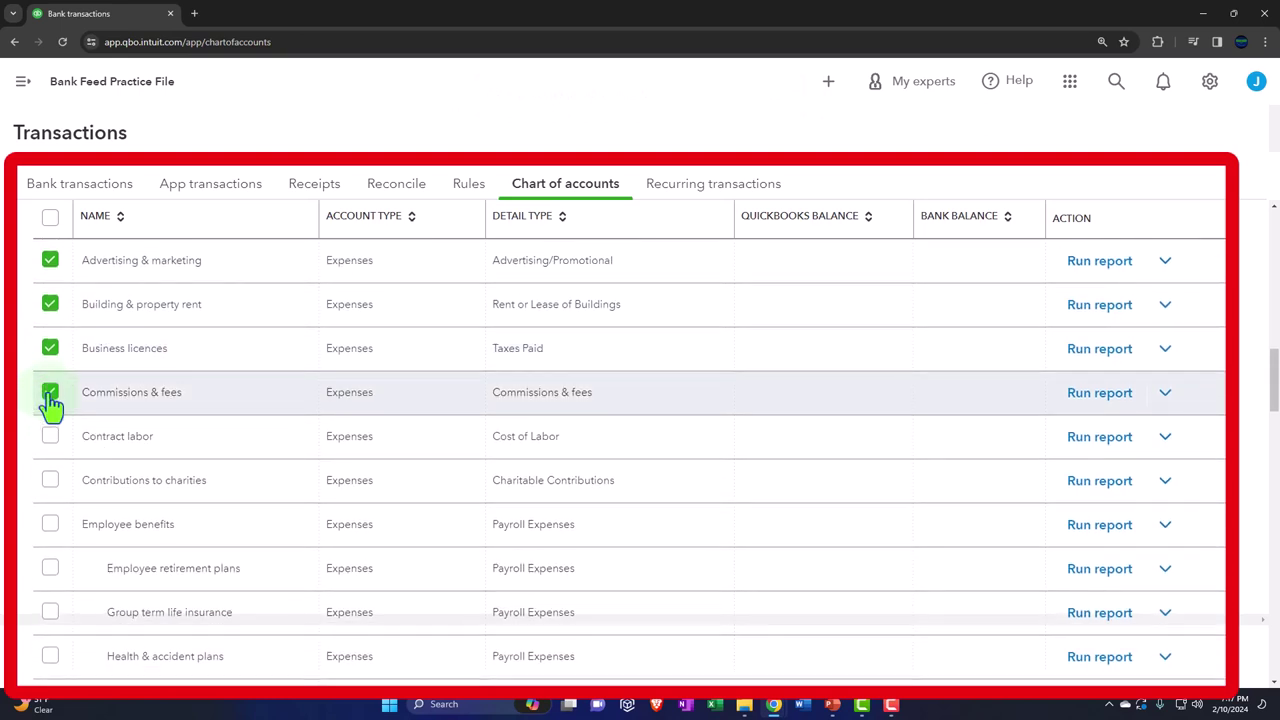
{"action": "scroll", "coordinate": [52, 400], "scroll_direction": "down", "scroll_amount": 1}
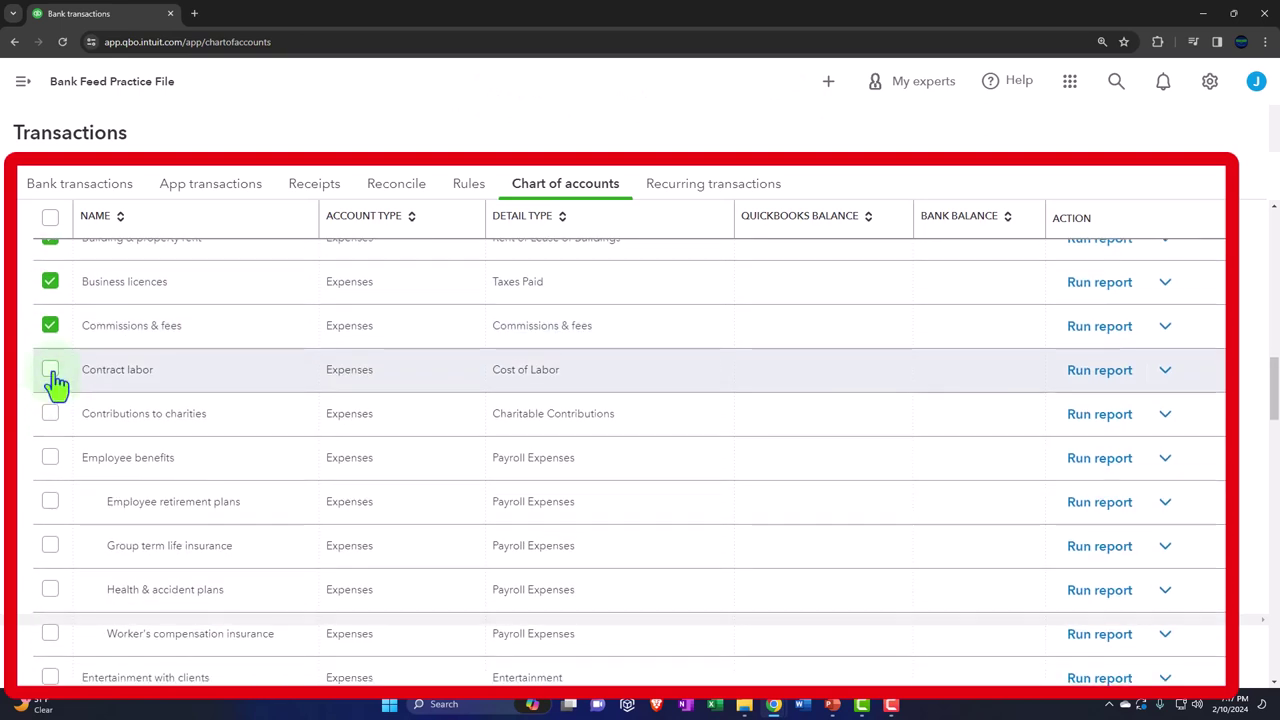
{"action": "scroll", "coordinate": [55, 380], "scroll_direction": "down", "scroll_amount": 1}
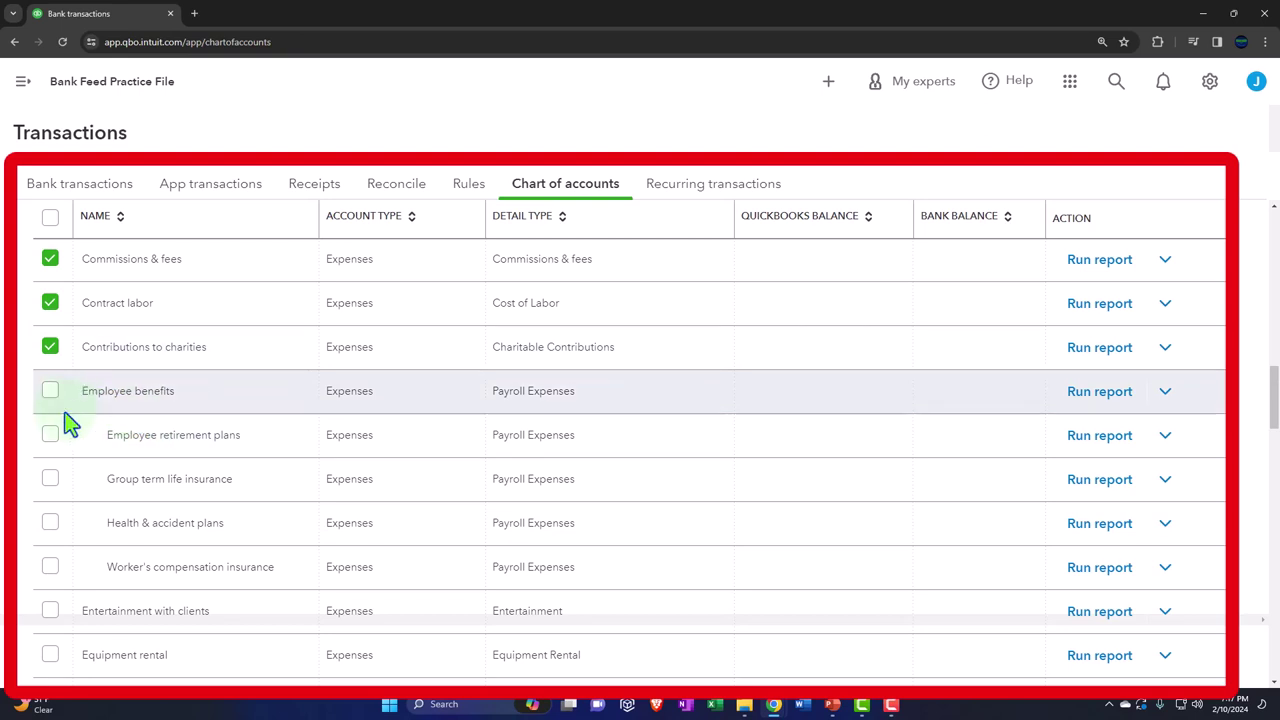
Step: Add the four Employee benefits subaccounts, from Employee retirement plans through Worker's compensation insurance, to the selection without the parent account
{"action": "left_click", "coordinate": [50, 434]}
{"action": "left_click", "coordinate": [50, 479]}
{"action": "left_click", "coordinate": [50, 523]}
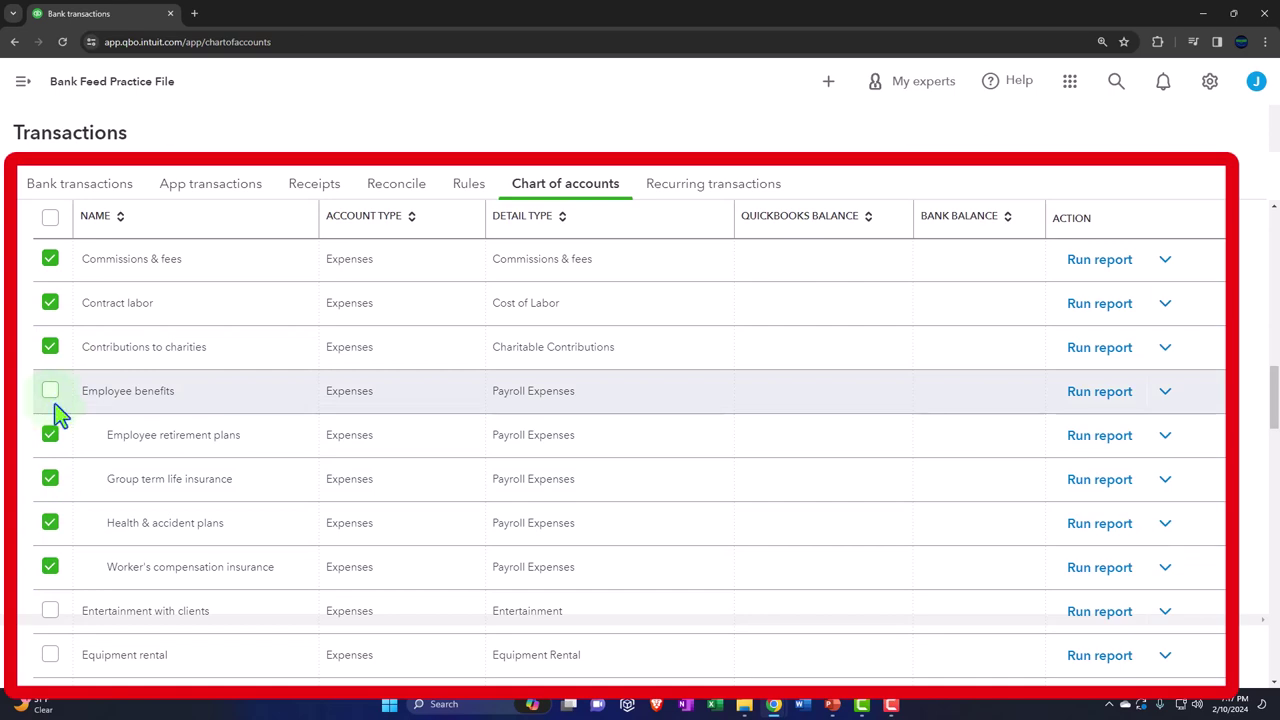
Step: Make all the selected expense accounts inactive in one batch
{"action": "scroll", "coordinate": [72, 412], "scroll_direction": "up", "scroll_amount": 10}
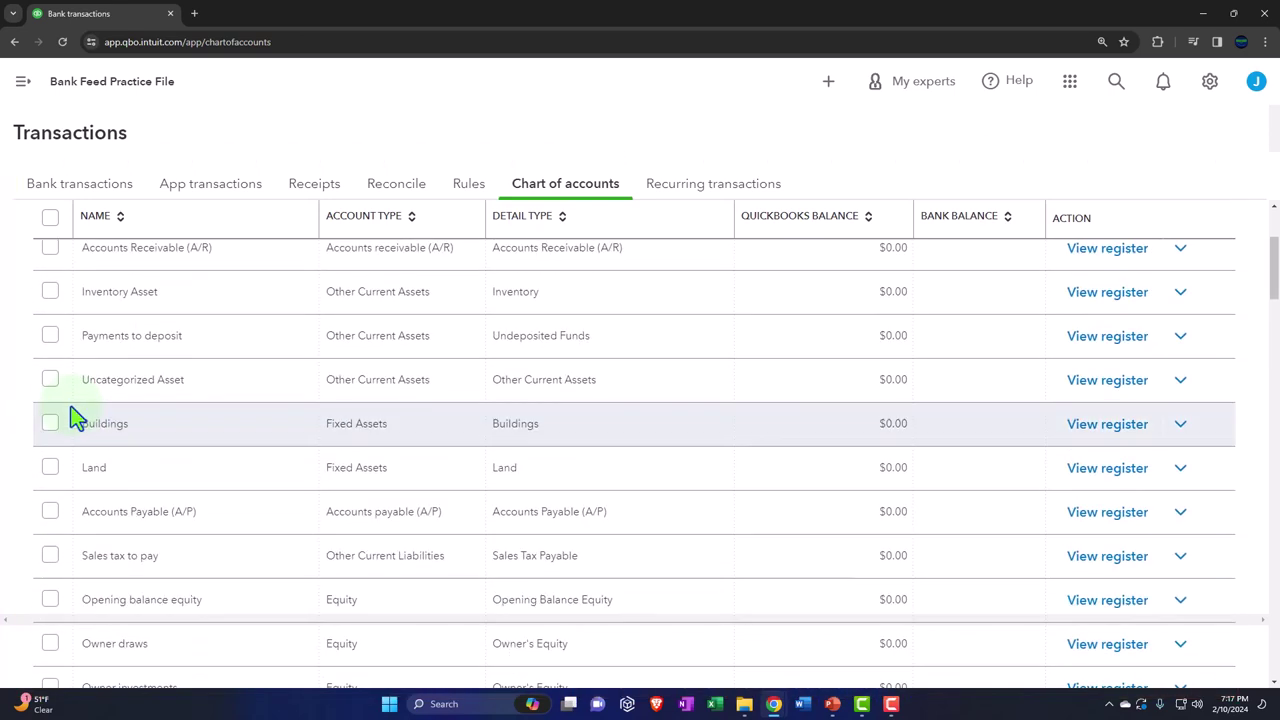
{"action": "scroll", "coordinate": [80, 415], "scroll_direction": "up", "scroll_amount": 3}
{"action": "left_click", "coordinate": [140, 314]}
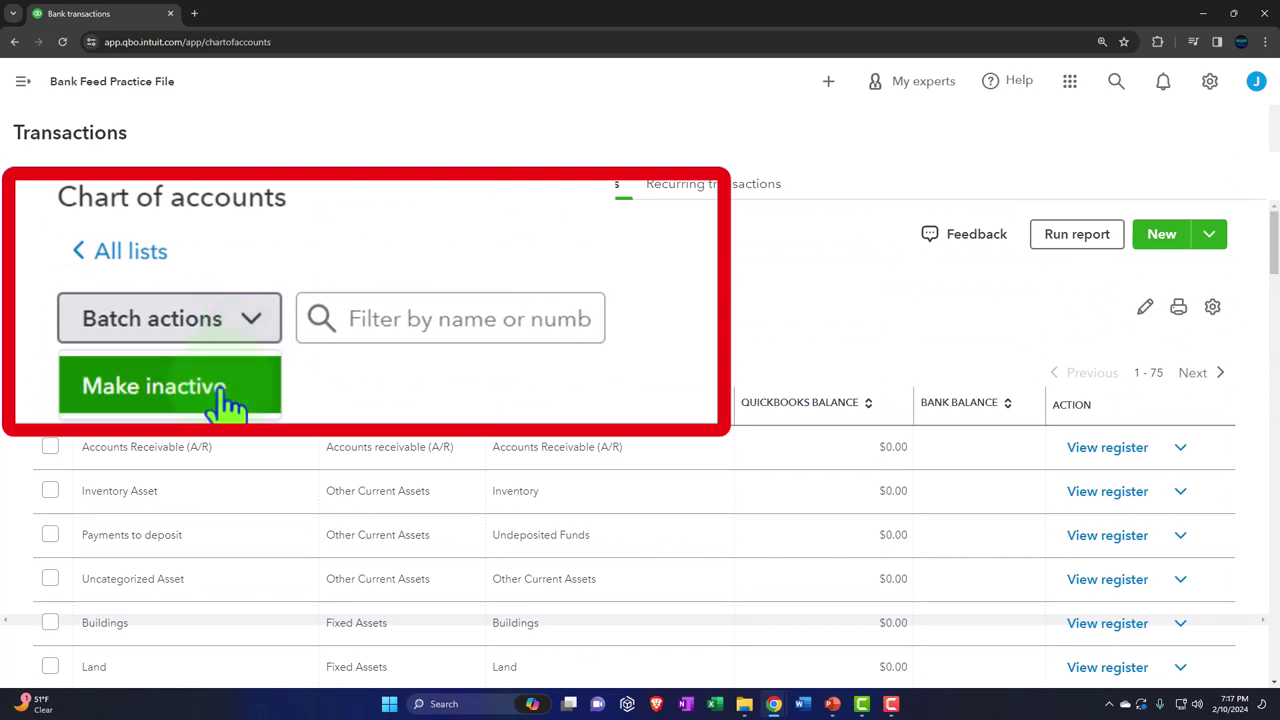
{"action": "left_click", "coordinate": [123, 346]}
{"action": "left_click", "coordinate": [695, 436]}
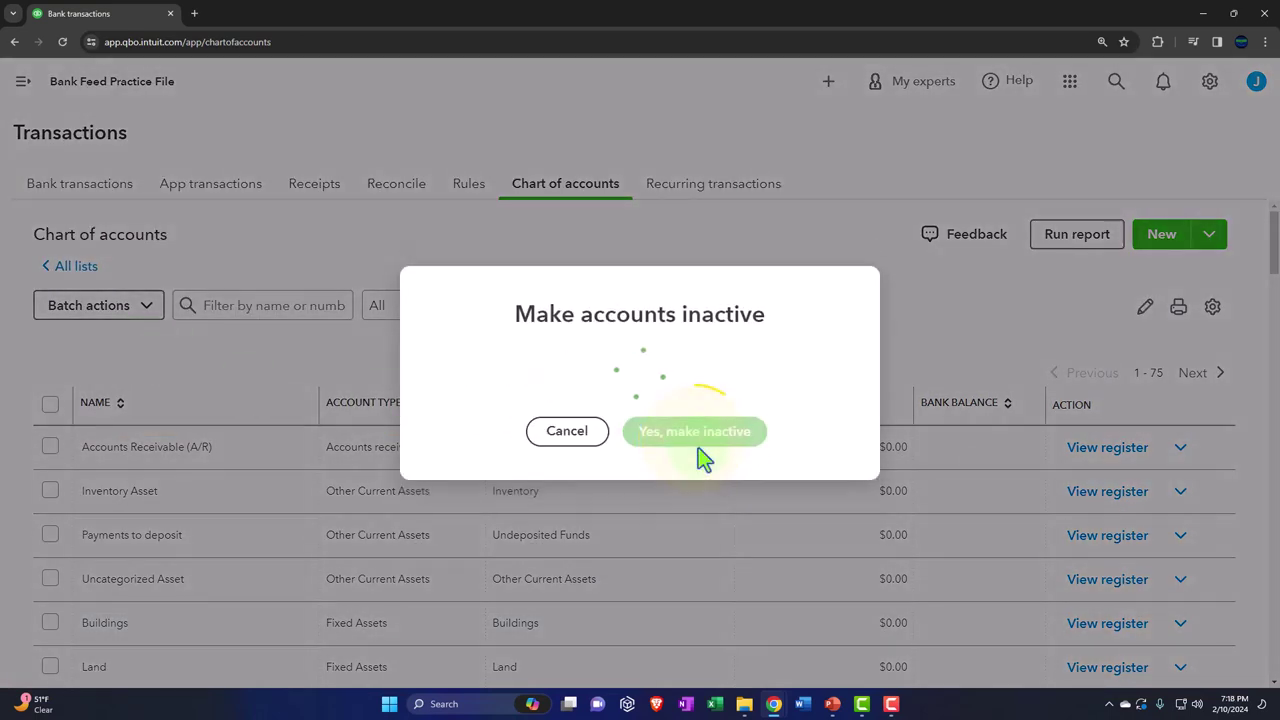
Step: Select the Employee benefits, Entertainment with clients and Equipment rental expense accounts for another batch
{"action": "scroll", "coordinate": [207, 454], "scroll_direction": "down", "scroll_amount": 3}
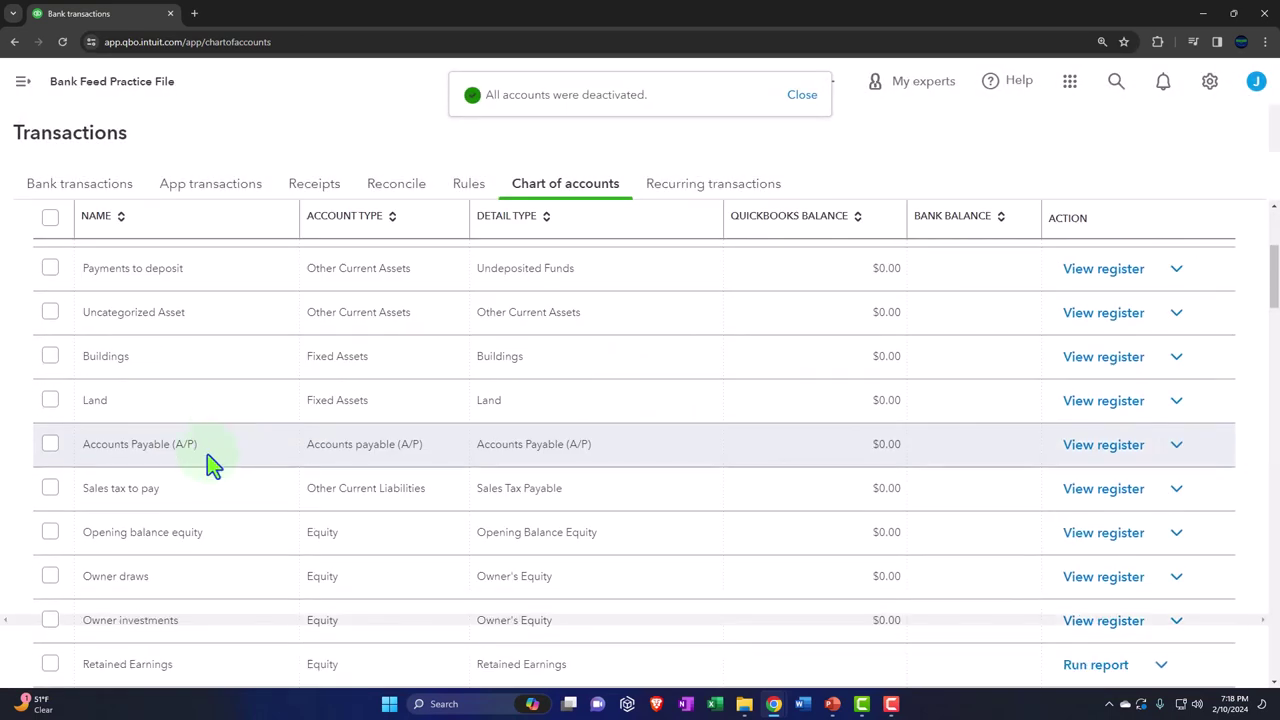
{"action": "scroll", "coordinate": [206, 454], "scroll_direction": "down", "scroll_amount": 7}
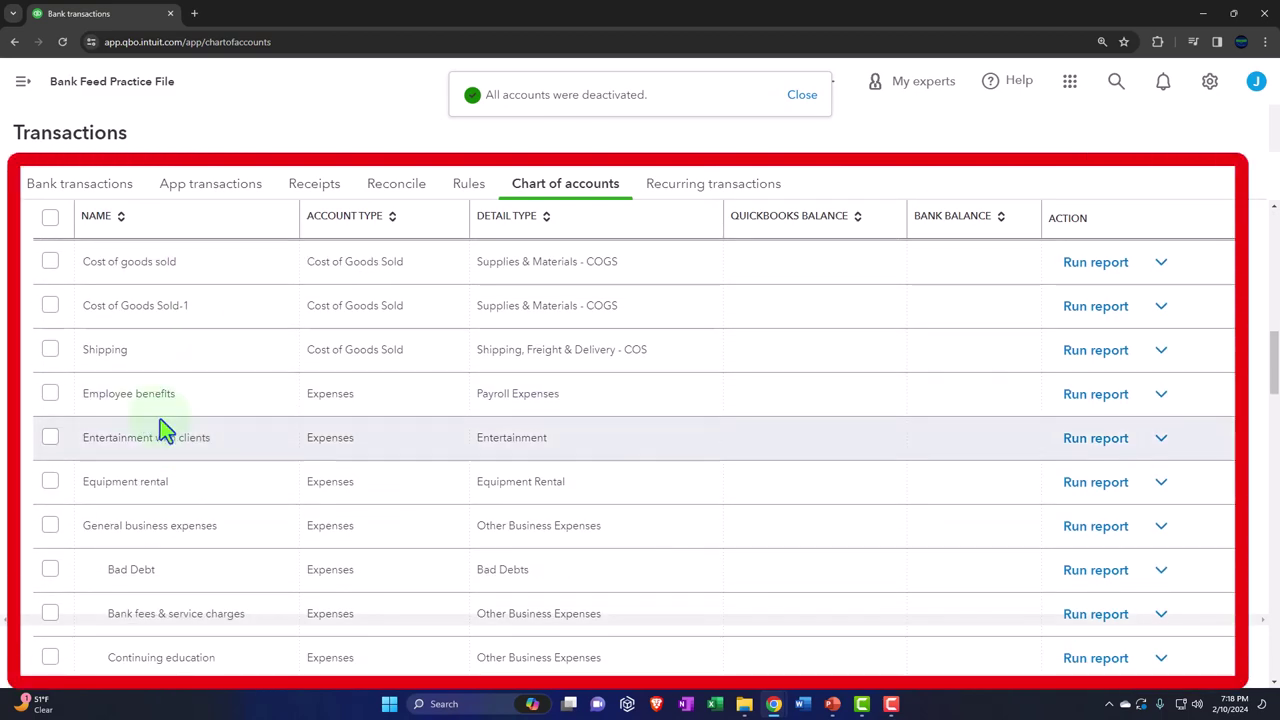
{"action": "left_click", "coordinate": [49, 395]}
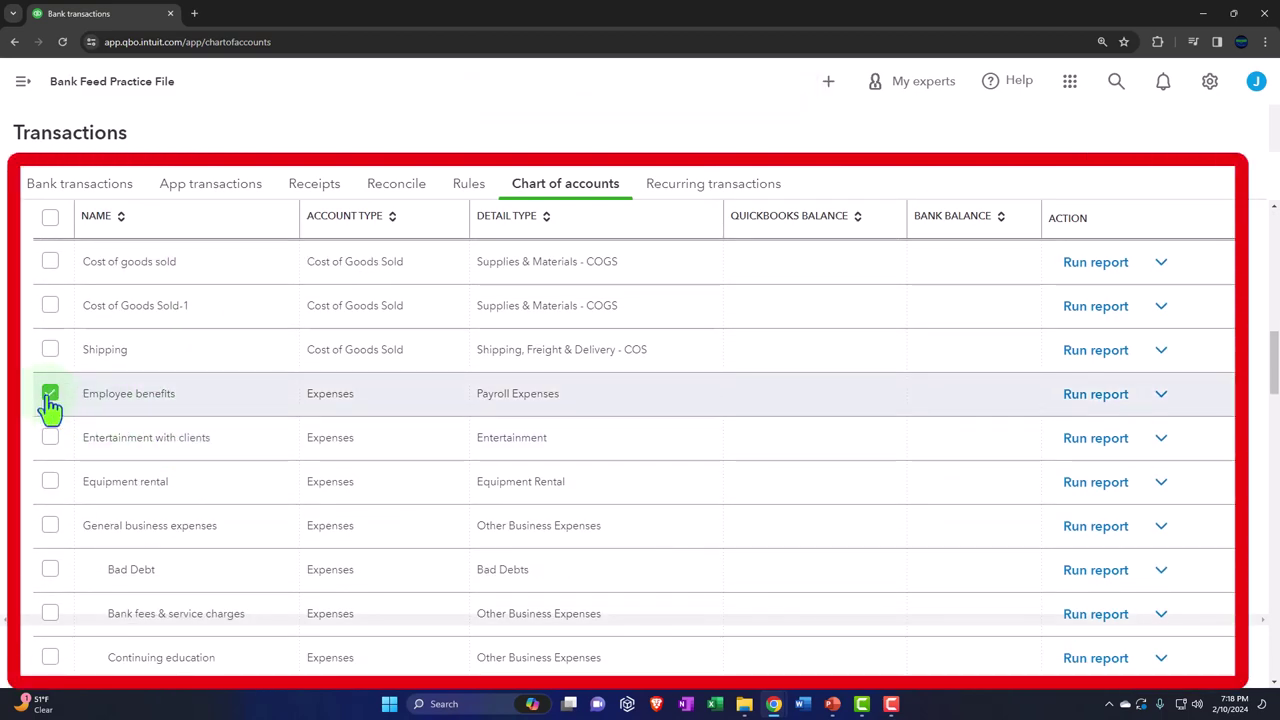
{"action": "left_click", "coordinate": [51, 439]}
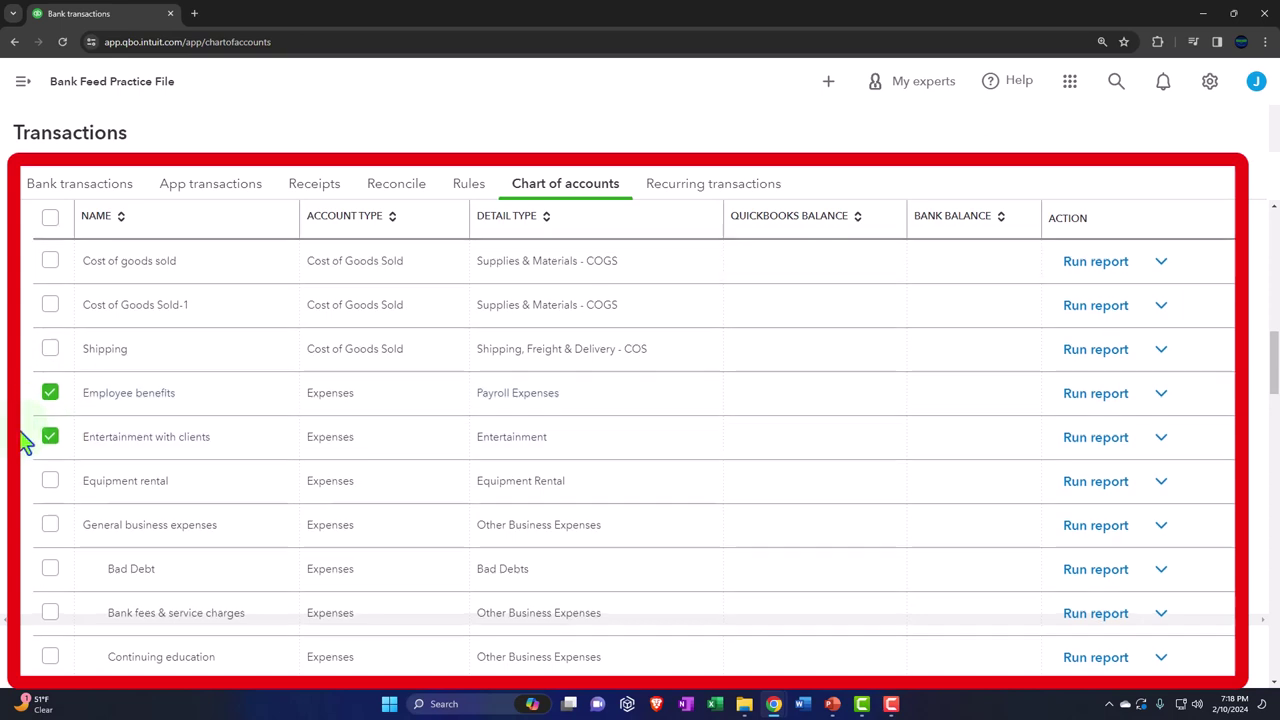
{"action": "scroll", "coordinate": [35, 425], "scroll_direction": "down", "scroll_amount": 1}
{"action": "left_click", "coordinate": [50, 418]}
Step: Select all subaccounts under General business expenses and Insurance, from Bad Debt through Rental insurance, leaving both parent accounts unselected
{"action": "scroll", "coordinate": [45, 405], "scroll_direction": "down", "scroll_amount": 2}
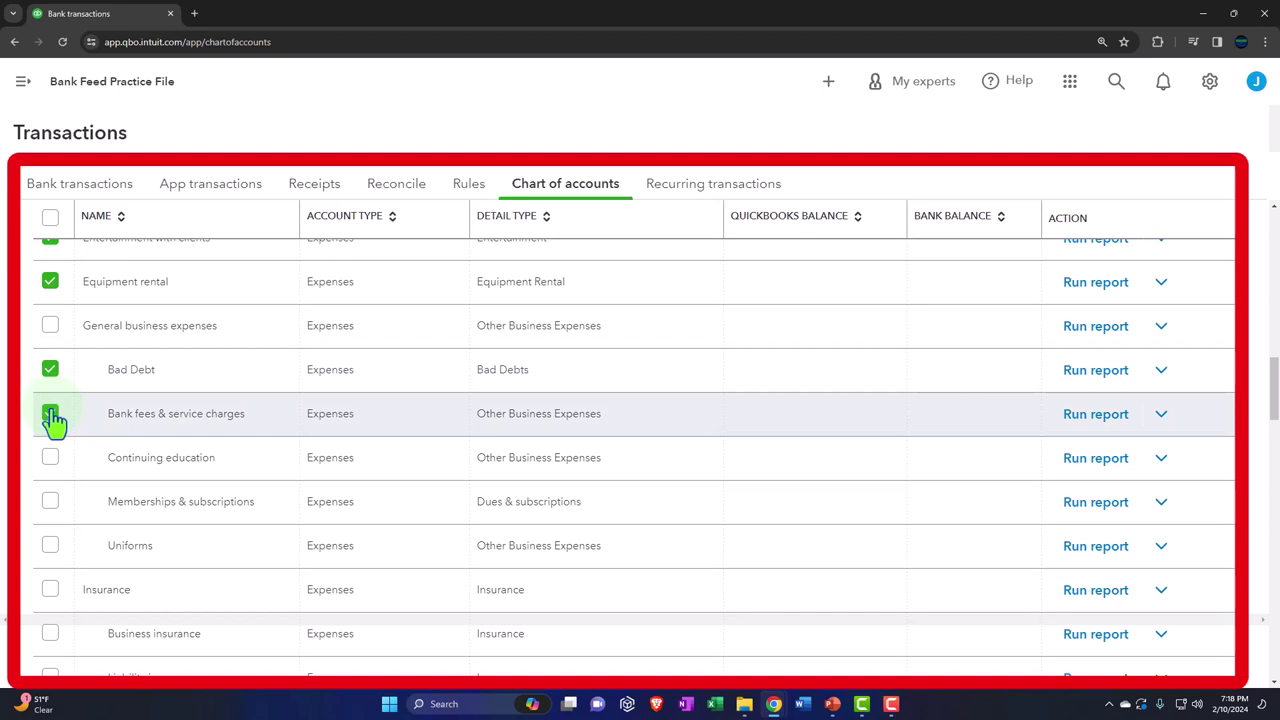
{"action": "left_click", "coordinate": [50, 465]}
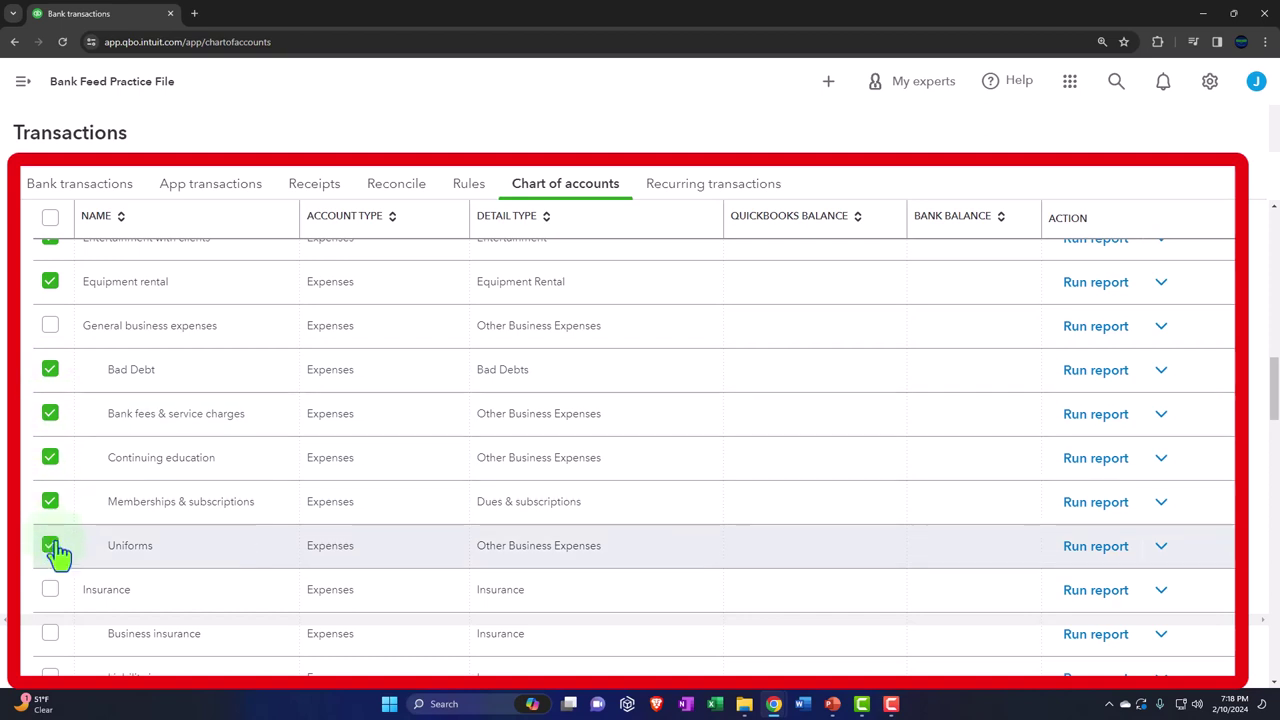
{"action": "scroll", "coordinate": [55, 552], "scroll_direction": "down", "scroll_amount": 2}
{"action": "left_click", "coordinate": [51, 438]}
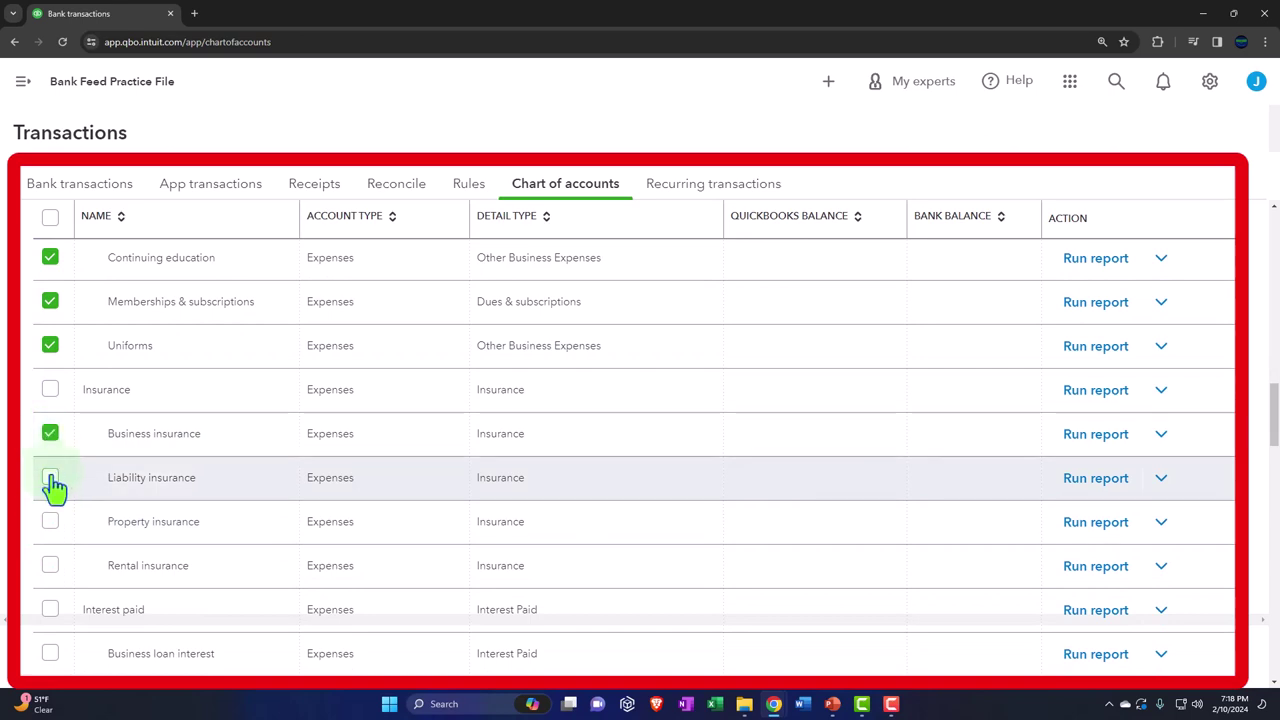
{"action": "scroll", "coordinate": [54, 484], "scroll_direction": "down", "scroll_amount": 1}
{"action": "left_click", "coordinate": [50, 458]}
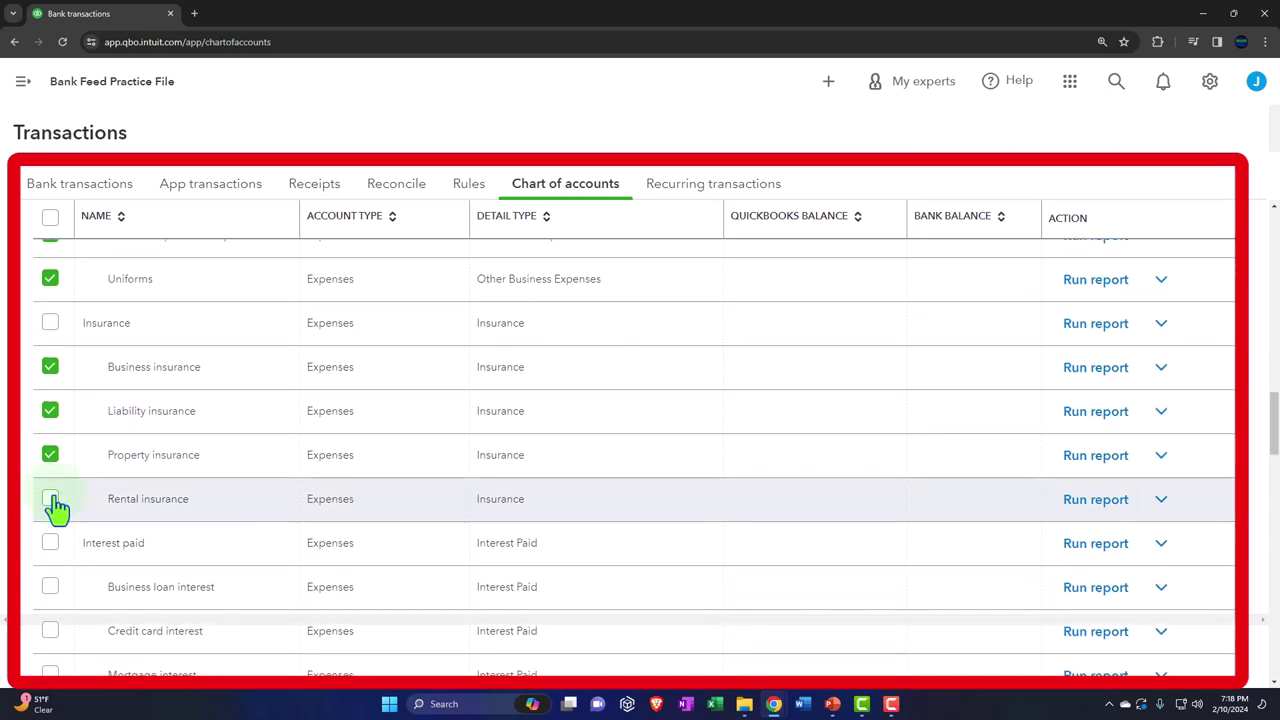
Step: Select the three Interest paid subaccounts and the Accounting fees and Legal fees subaccounts, leaving their parent accounts unselected
{"action": "scroll", "coordinate": [55, 508], "scroll_direction": "down", "scroll_amount": 2}
{"action": "left_click", "coordinate": [50, 456]}
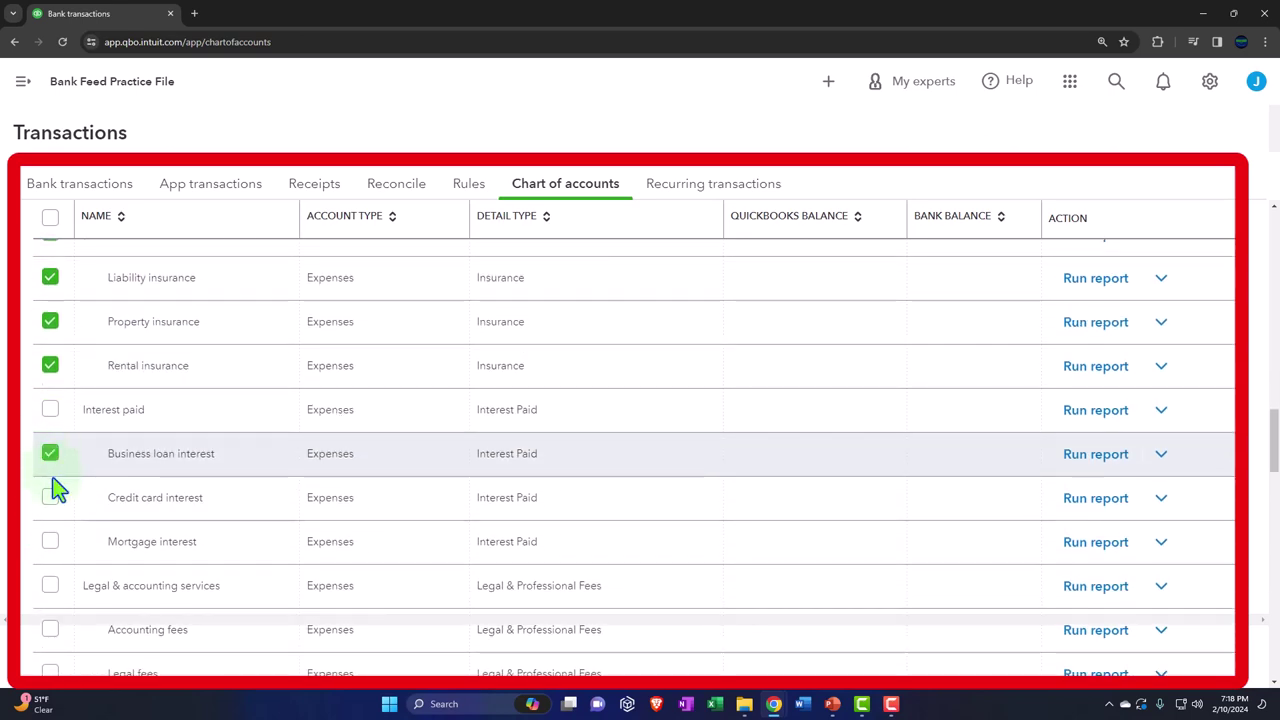
{"action": "left_click", "coordinate": [50, 498]}
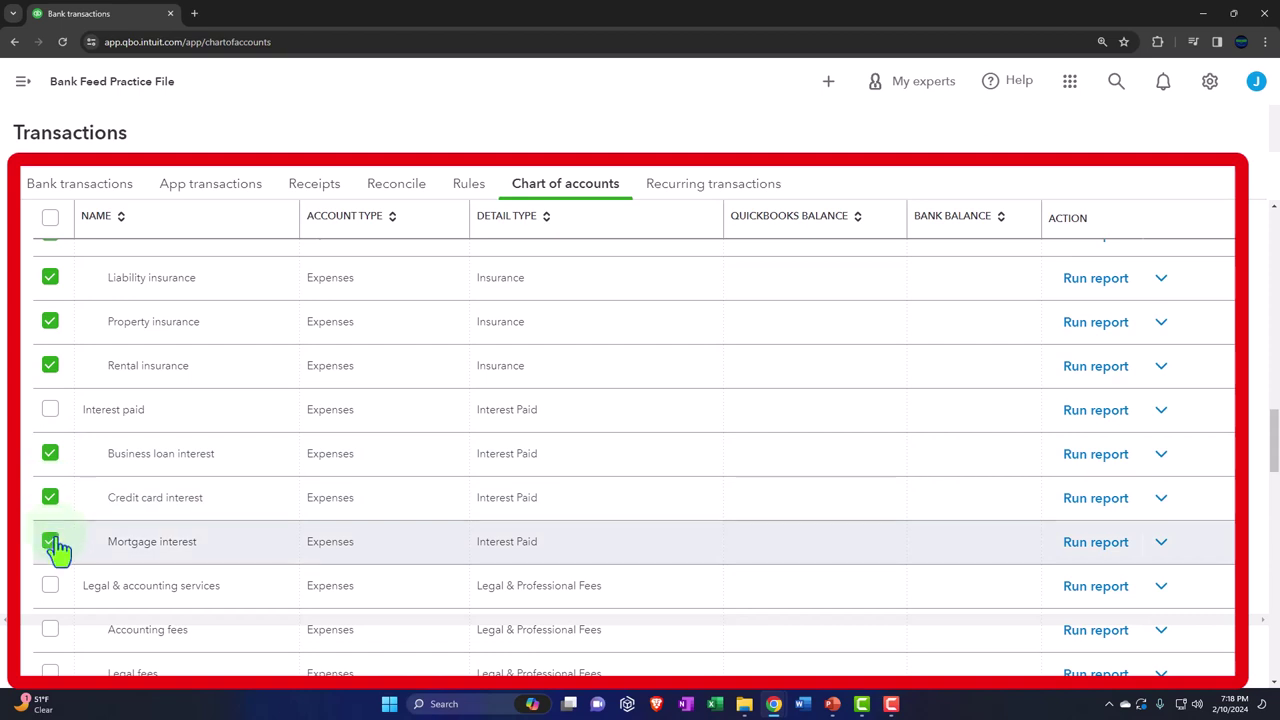
{"action": "scroll", "coordinate": [55, 548], "scroll_direction": "down", "scroll_amount": 2}
{"action": "left_click", "coordinate": [50, 496]}
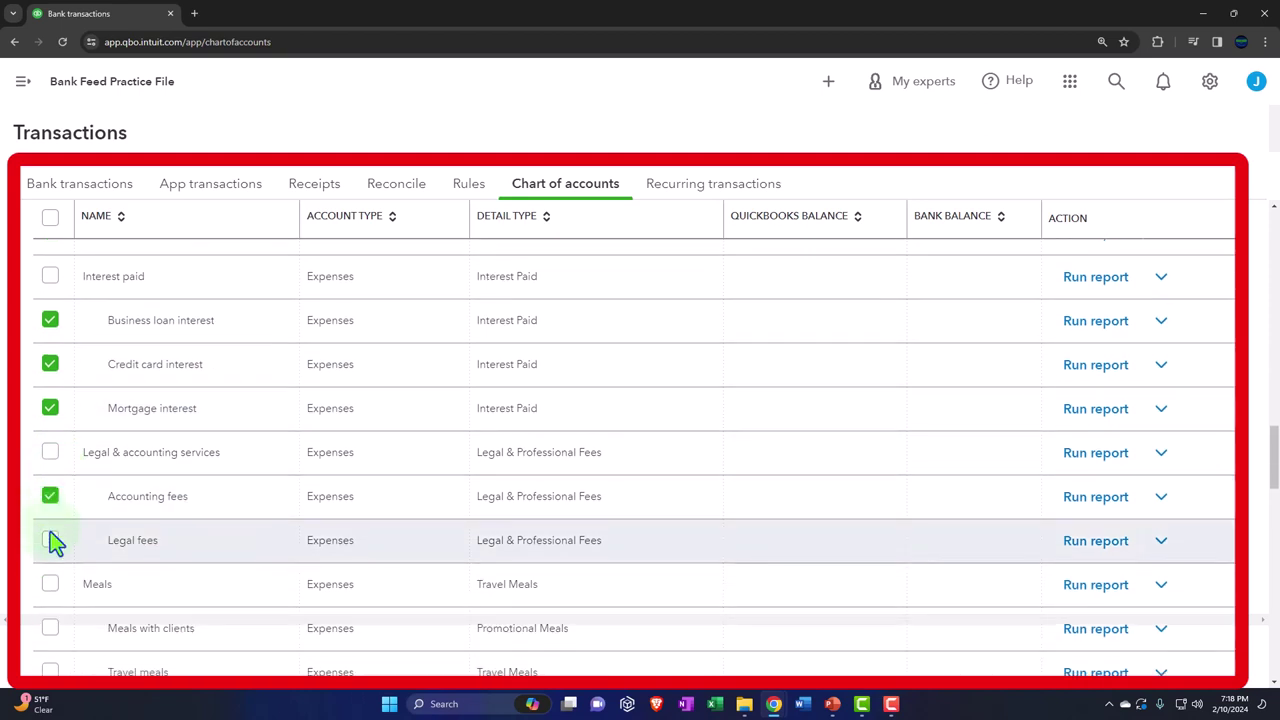
Step: Select both Meals subaccounts and the six Office expenses subaccounts, Merchant account fees through Software & apps, leaving the parent accounts unselected
{"action": "scroll", "coordinate": [52, 550], "scroll_direction": "down", "scroll_amount": 2}
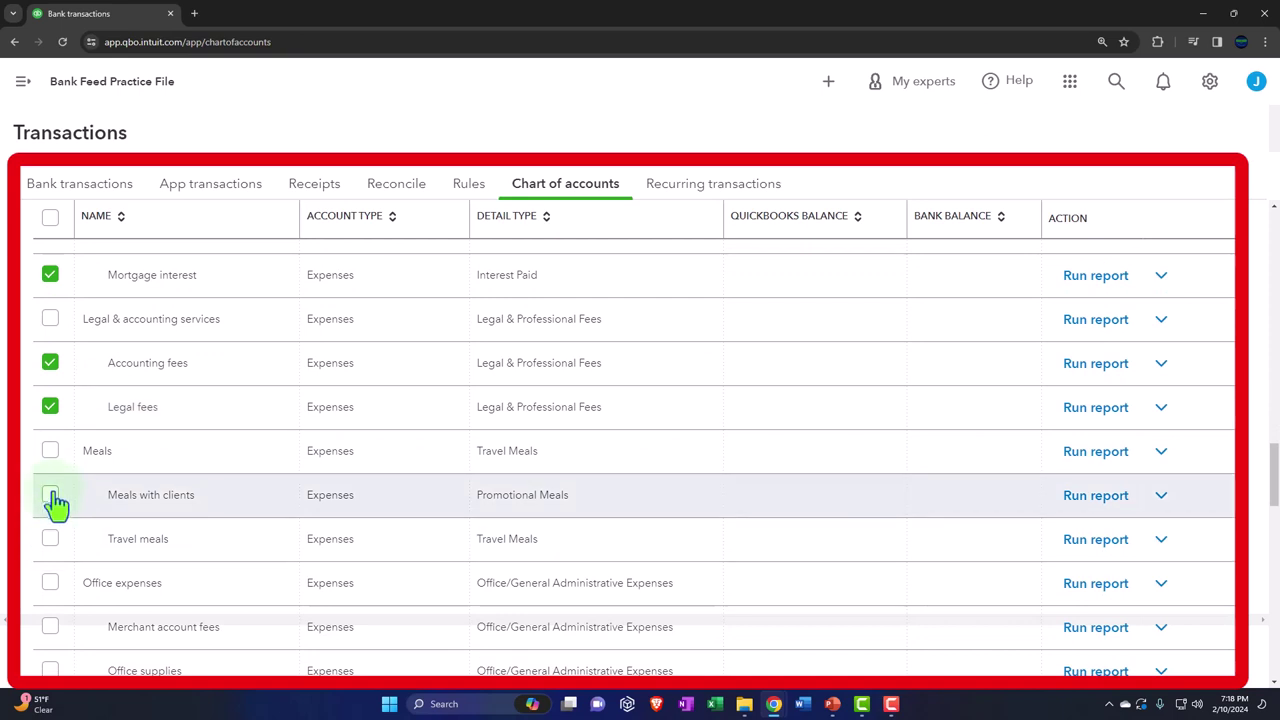
{"action": "left_click", "coordinate": [50, 538]}
{"action": "scroll", "coordinate": [55, 530], "scroll_direction": "down", "scroll_amount": 2}
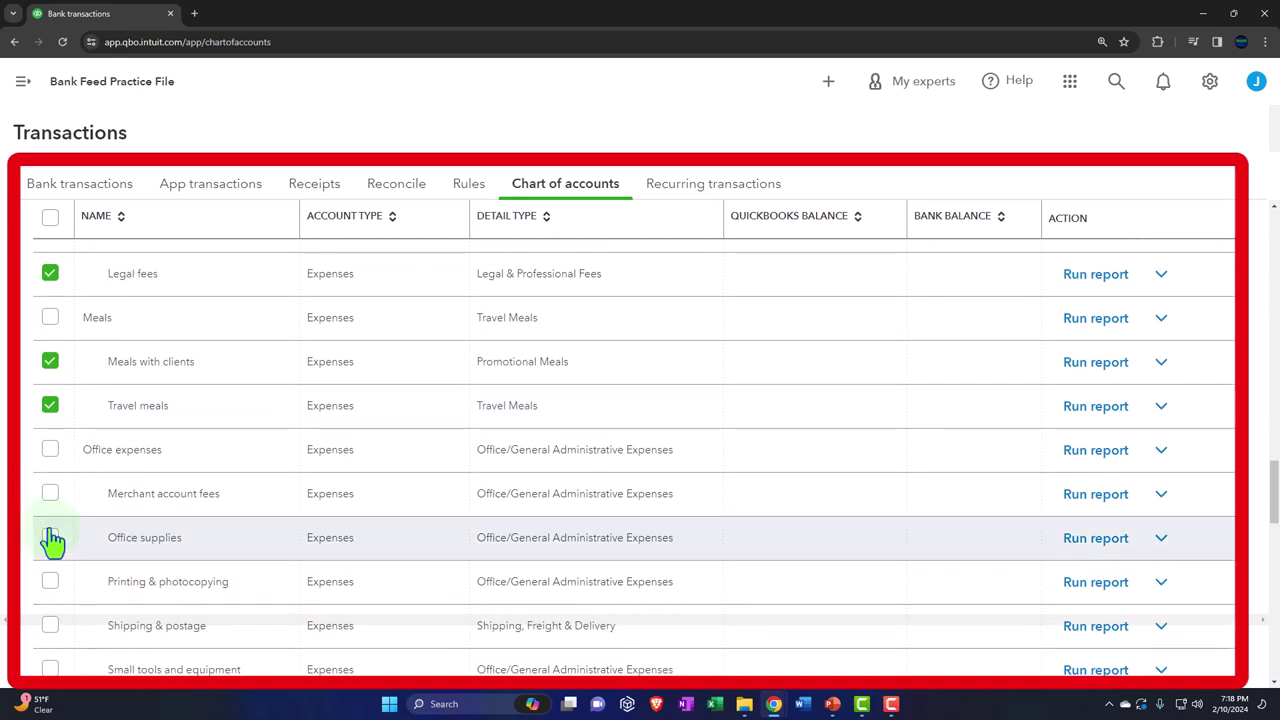
{"action": "left_click", "coordinate": [50, 495]}
{"action": "left_click", "coordinate": [51, 540]}
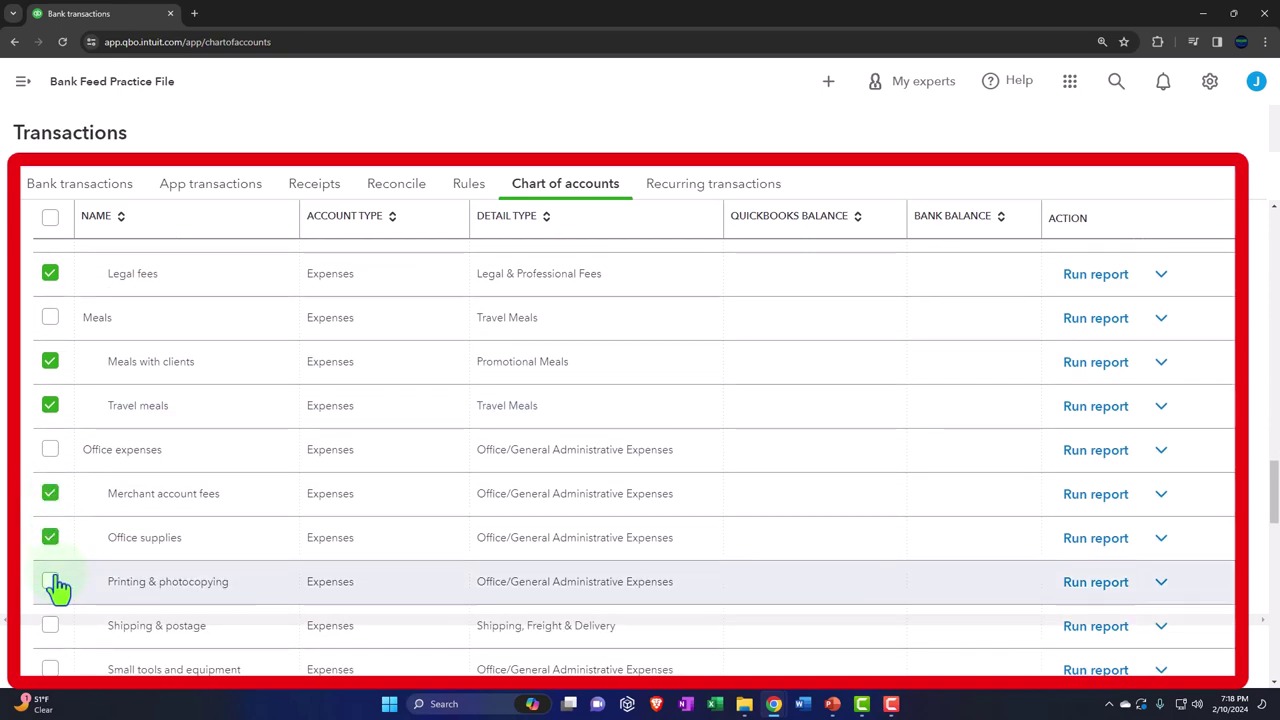
{"action": "left_click", "coordinate": [52, 583]}
{"action": "scroll", "coordinate": [55, 560], "scroll_direction": "down", "scroll_amount": 2}
{"action": "left_click", "coordinate": [50, 492]}
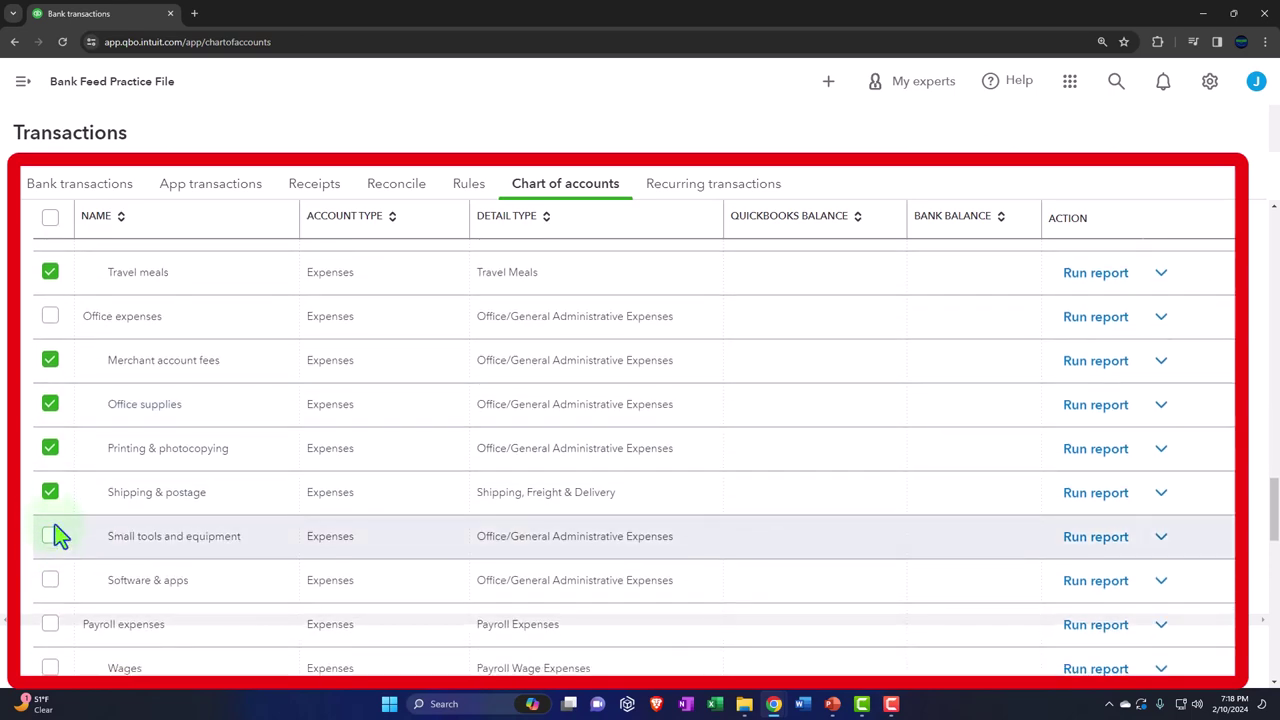
{"action": "left_click", "coordinate": [50, 580]}
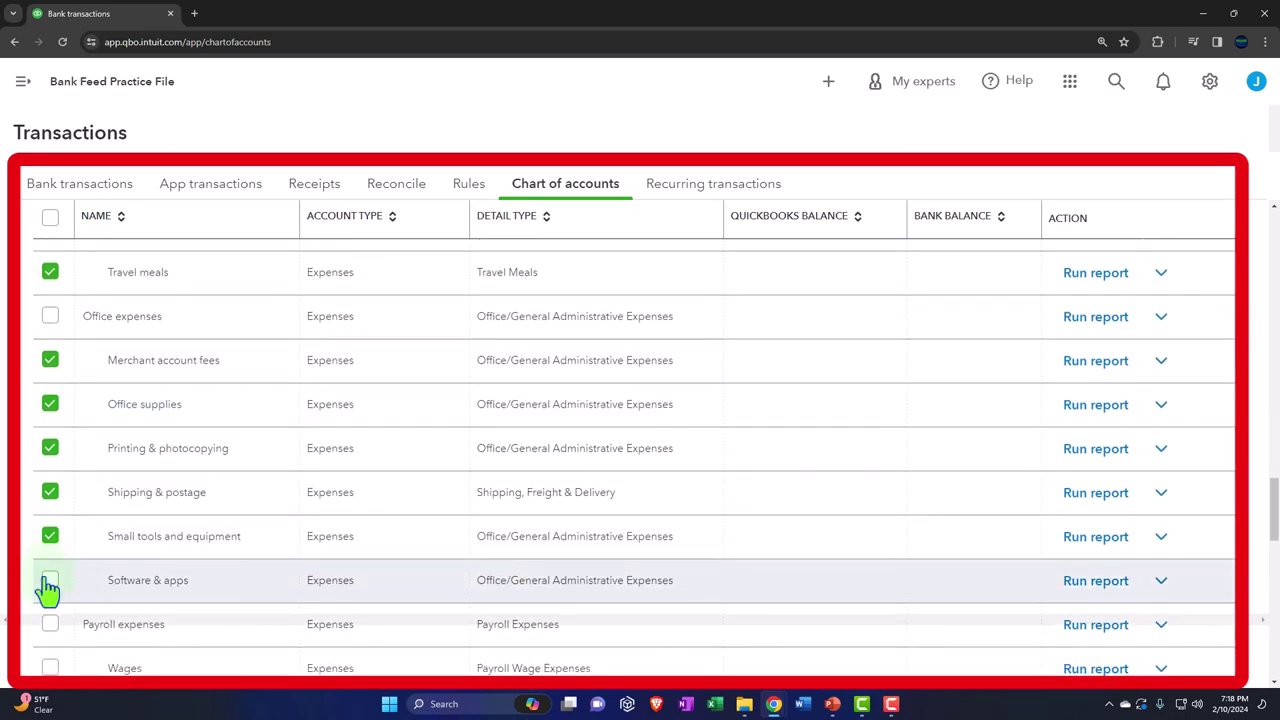
Step: Select the Wages, Supplies & materials, Payroll taxes and Property taxes expense subaccounts, leaving their parent accounts unselected
{"action": "scroll", "coordinate": [45, 555], "scroll_direction": "down", "scroll_amount": 3}
{"action": "left_click", "coordinate": [50, 469]}
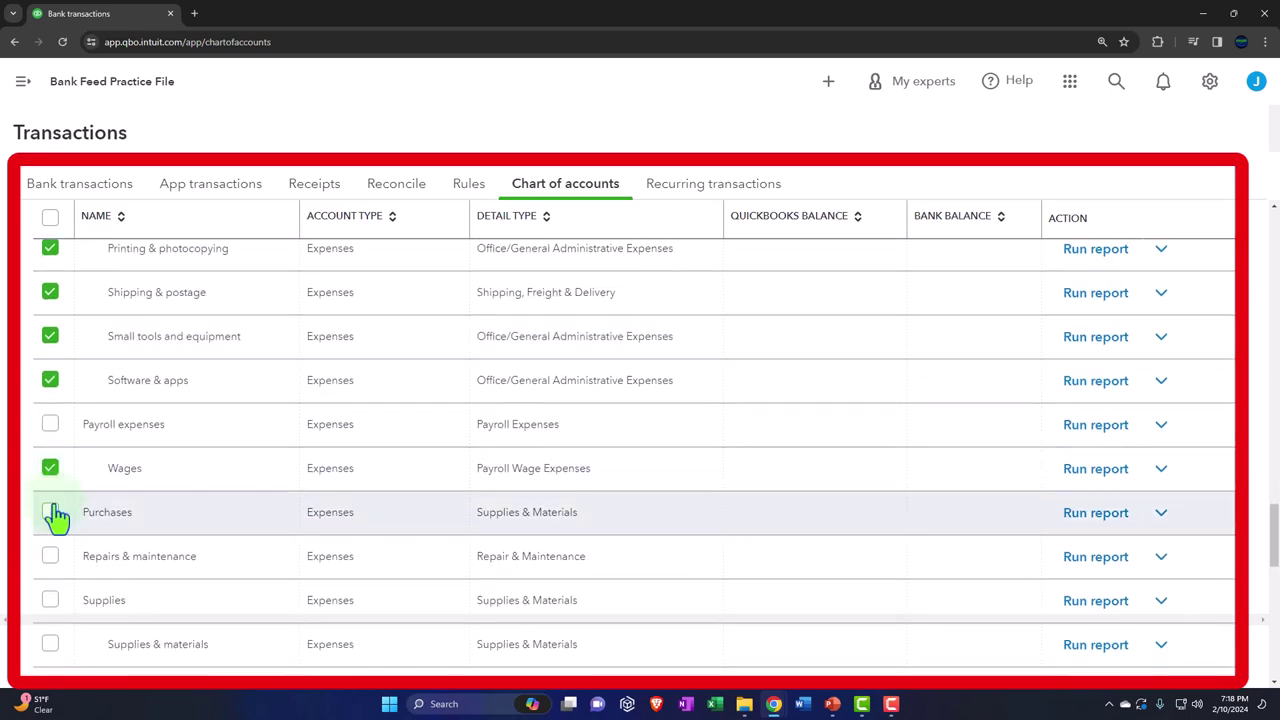
{"action": "scroll", "coordinate": [57, 527], "scroll_direction": "down", "scroll_amount": 1}
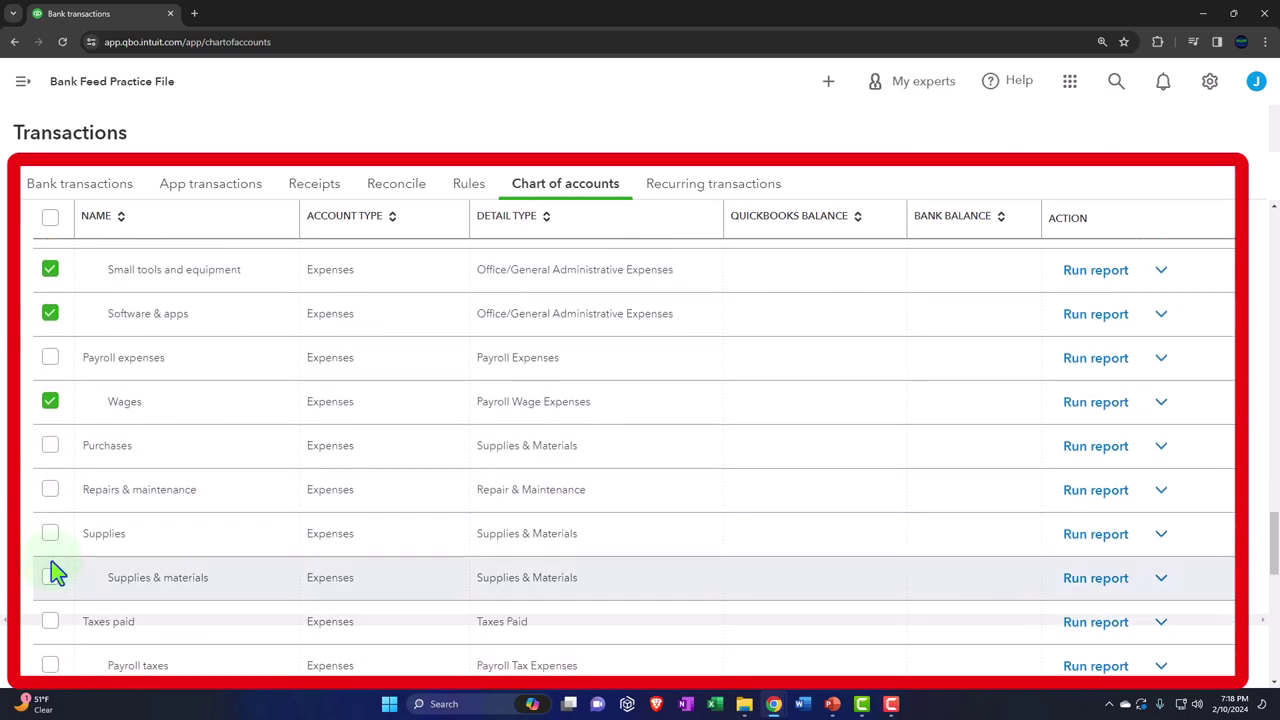
{"action": "scroll", "coordinate": [55, 560], "scroll_direction": "down", "scroll_amount": 1}
{"action": "left_click", "coordinate": [50, 511]}
{"action": "scroll", "coordinate": [57, 520], "scroll_direction": "down", "scroll_amount": 3}
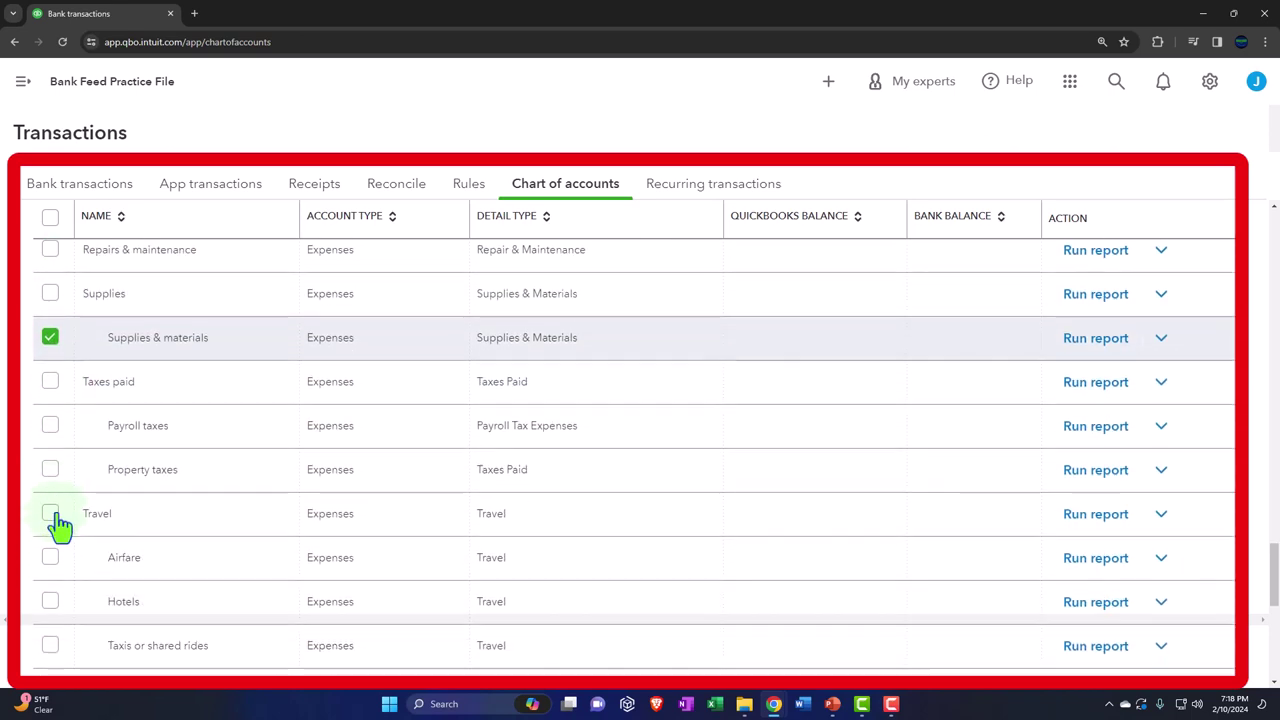
{"action": "left_click", "coordinate": [50, 399]}
{"action": "left_click", "coordinate": [50, 443]}
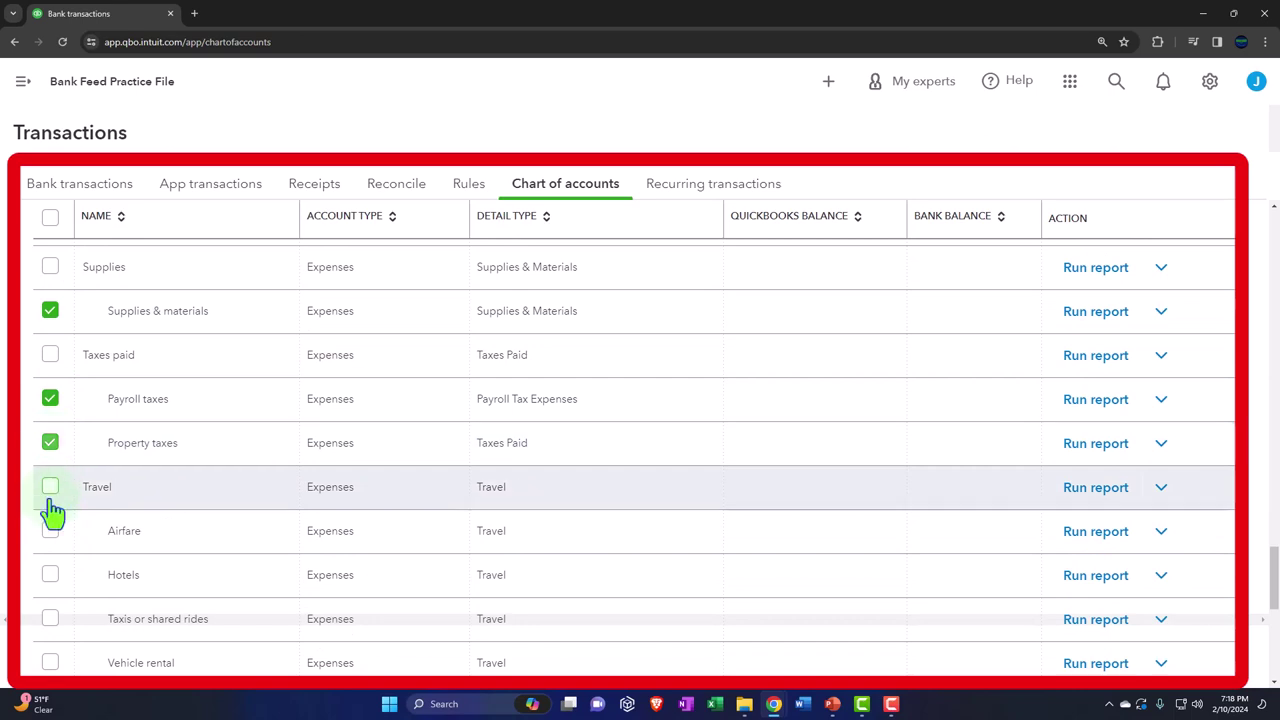
Step: Select the four Travel subaccounts, Airfare through Vehicle rental, leaving the Travel parent account unselected
{"action": "left_click", "coordinate": [50, 531]}
{"action": "left_click", "coordinate": [50, 575]}
{"action": "left_click", "coordinate": [50, 619]}
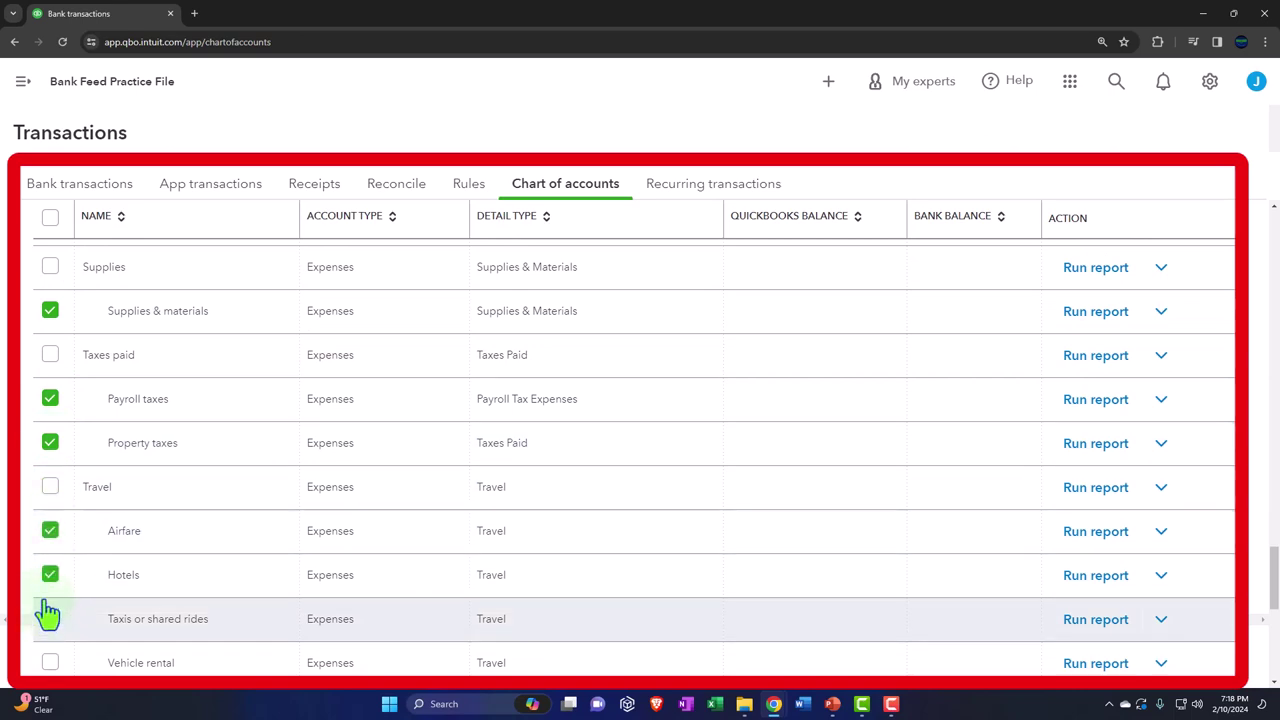
{"action": "scroll", "coordinate": [48, 612], "scroll_direction": "down", "scroll_amount": 2}
Step: Select the six Utilities subaccounts, Disposal & waste fees through Water & sewer, and Credit card rewards, leaving Uncategorized Expense and the parent accounts unselected
{"action": "scroll", "coordinate": [57, 550], "scroll_direction": "down", "scroll_amount": 3}
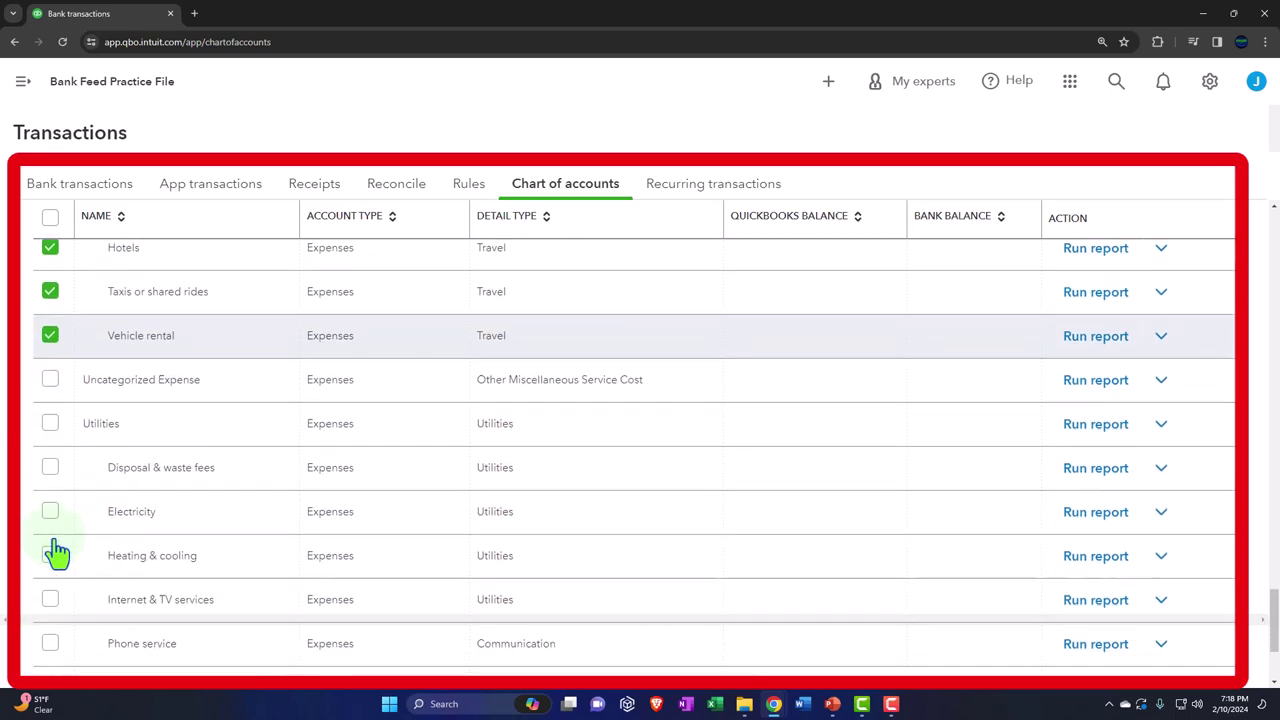
{"action": "left_click", "coordinate": [49, 464]}
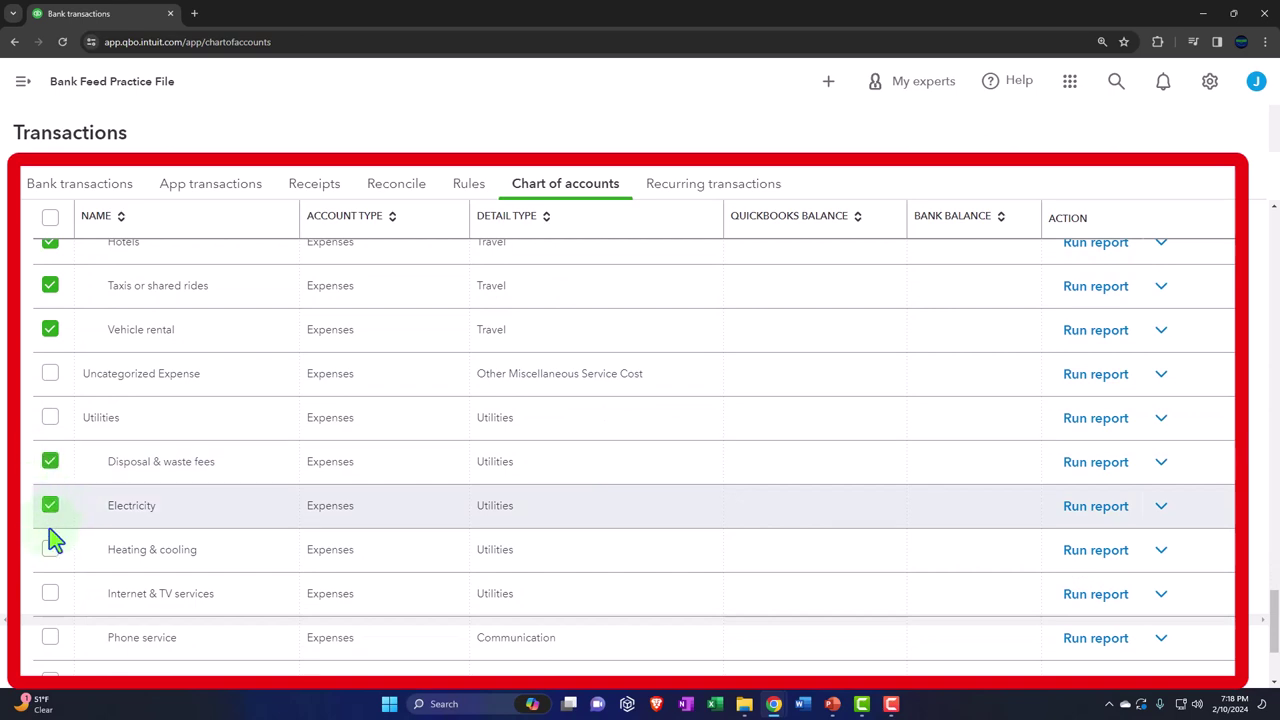
{"action": "left_click", "coordinate": [50, 549]}
{"action": "left_click", "coordinate": [50, 593]}
{"action": "scroll", "coordinate": [54, 590], "scroll_direction": "down", "scroll_amount": 2}
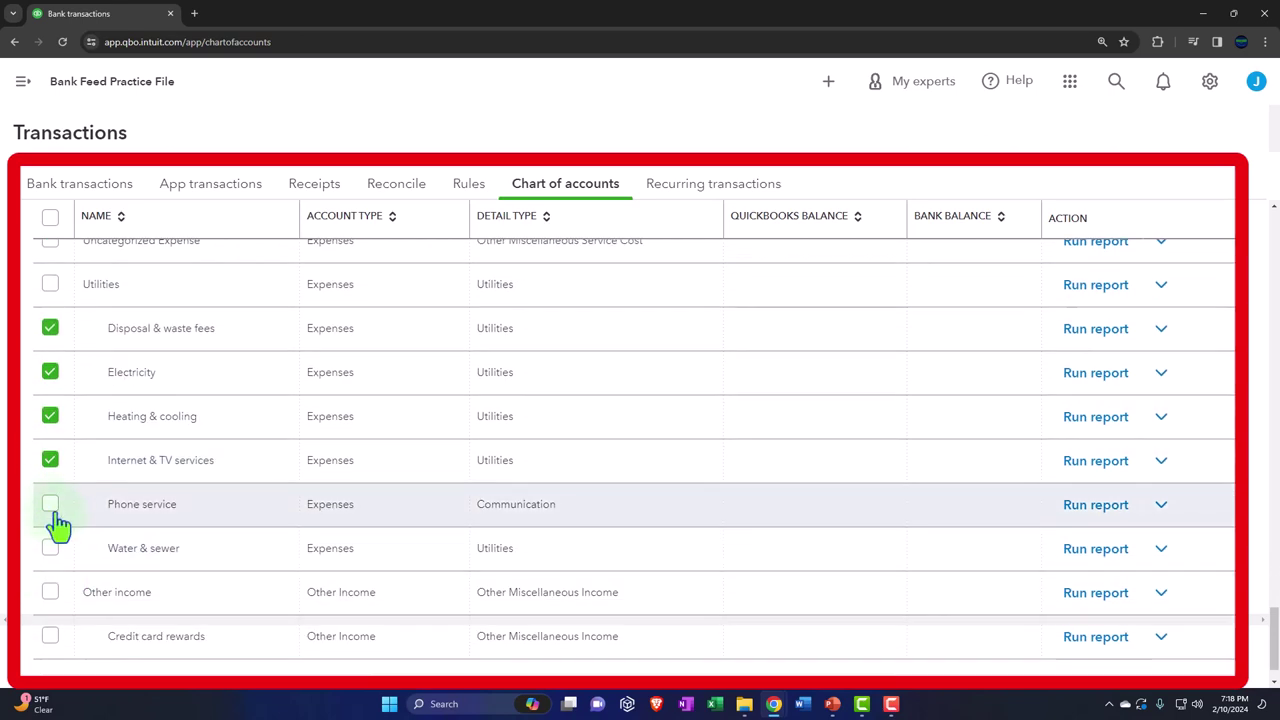
{"action": "left_click", "coordinate": [50, 504]}
{"action": "left_click", "coordinate": [50, 548]}
{"action": "scroll", "coordinate": [55, 566], "scroll_direction": "down", "scroll_amount": 1}
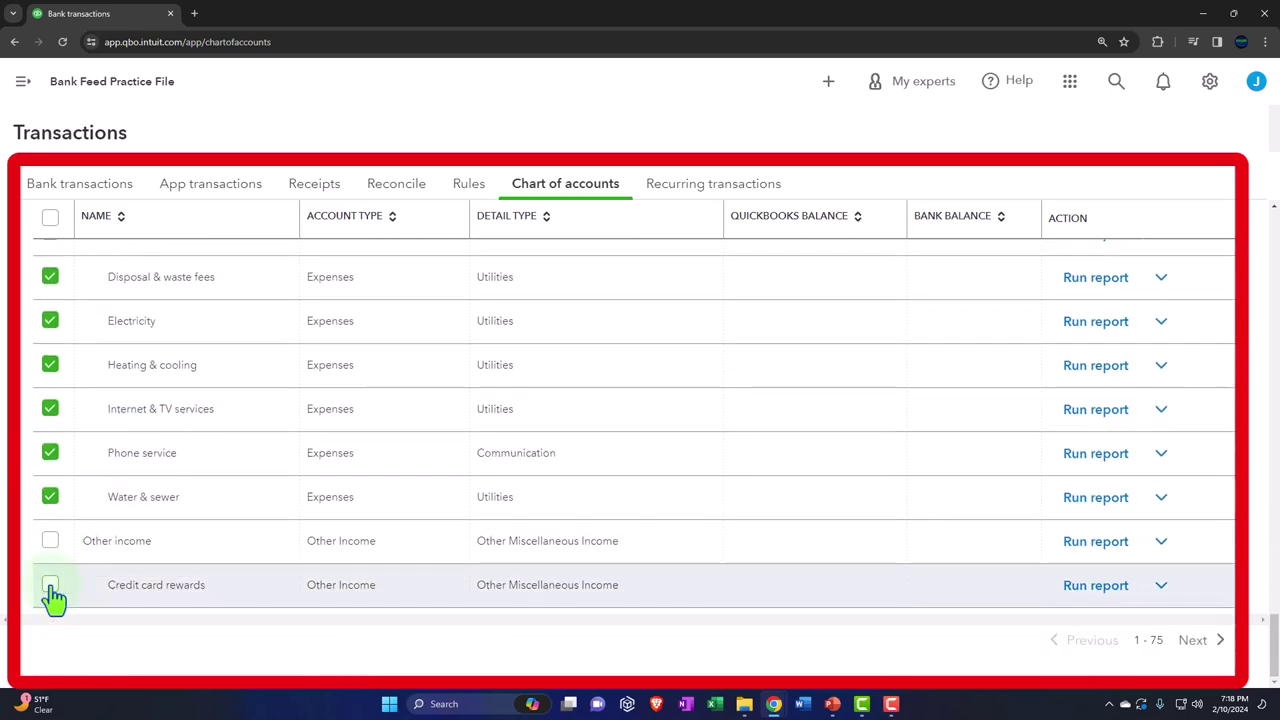
Step: Make all the selected accounts inactive in one batch
{"action": "scroll", "coordinate": [141, 490], "scroll_direction": "up", "scroll_amount": 10}
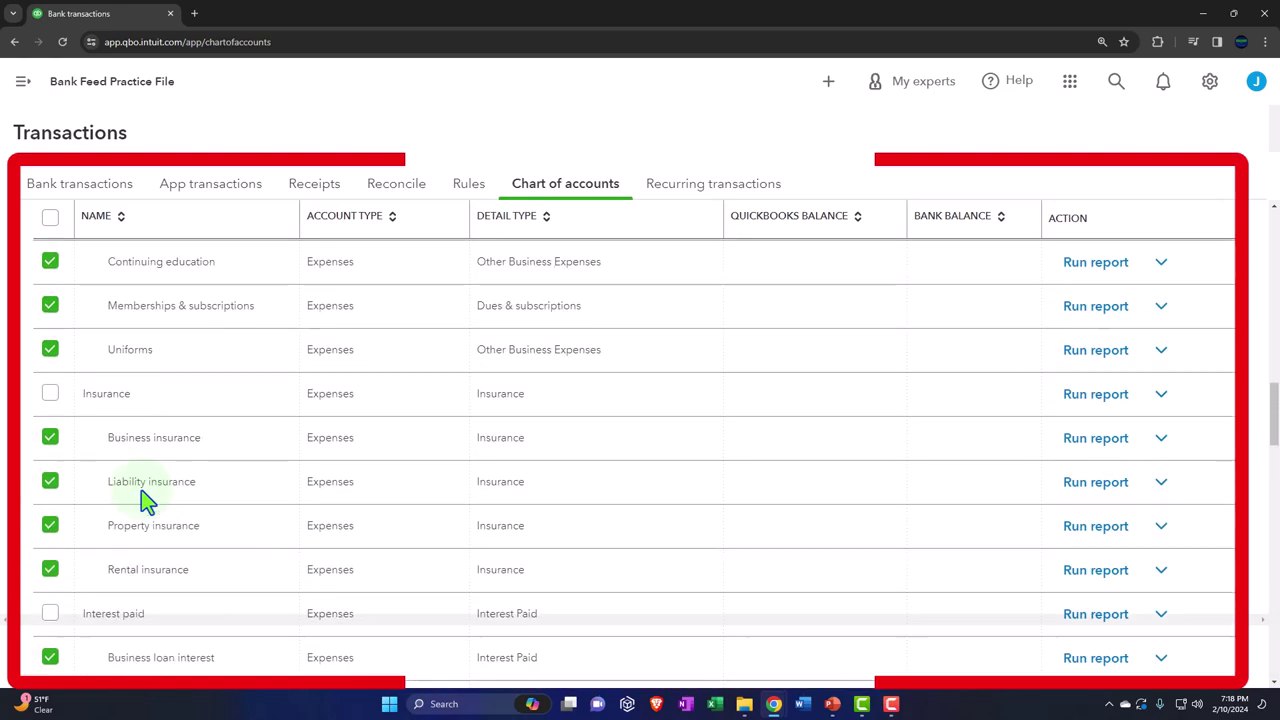
{"action": "scroll", "coordinate": [141, 490], "scroll_direction": "up", "scroll_amount": 15}
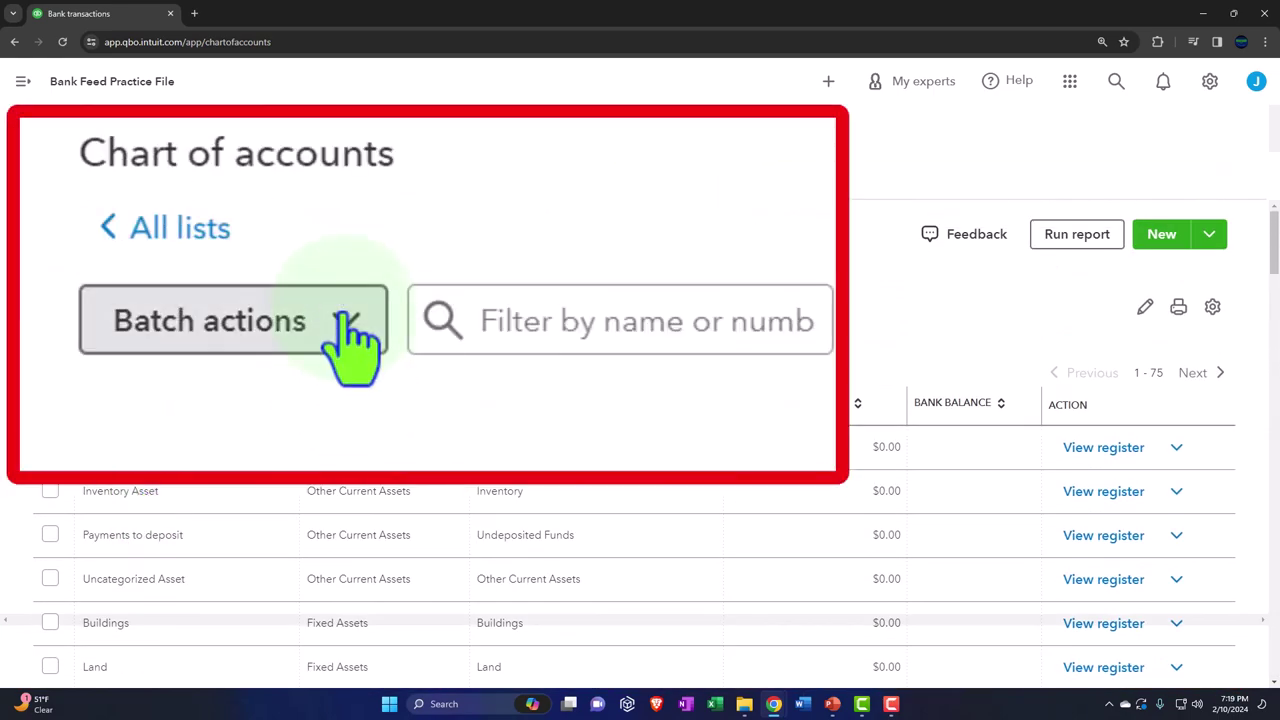
{"action": "left_click", "coordinate": [145, 305]}
{"action": "left_click", "coordinate": [125, 345]}
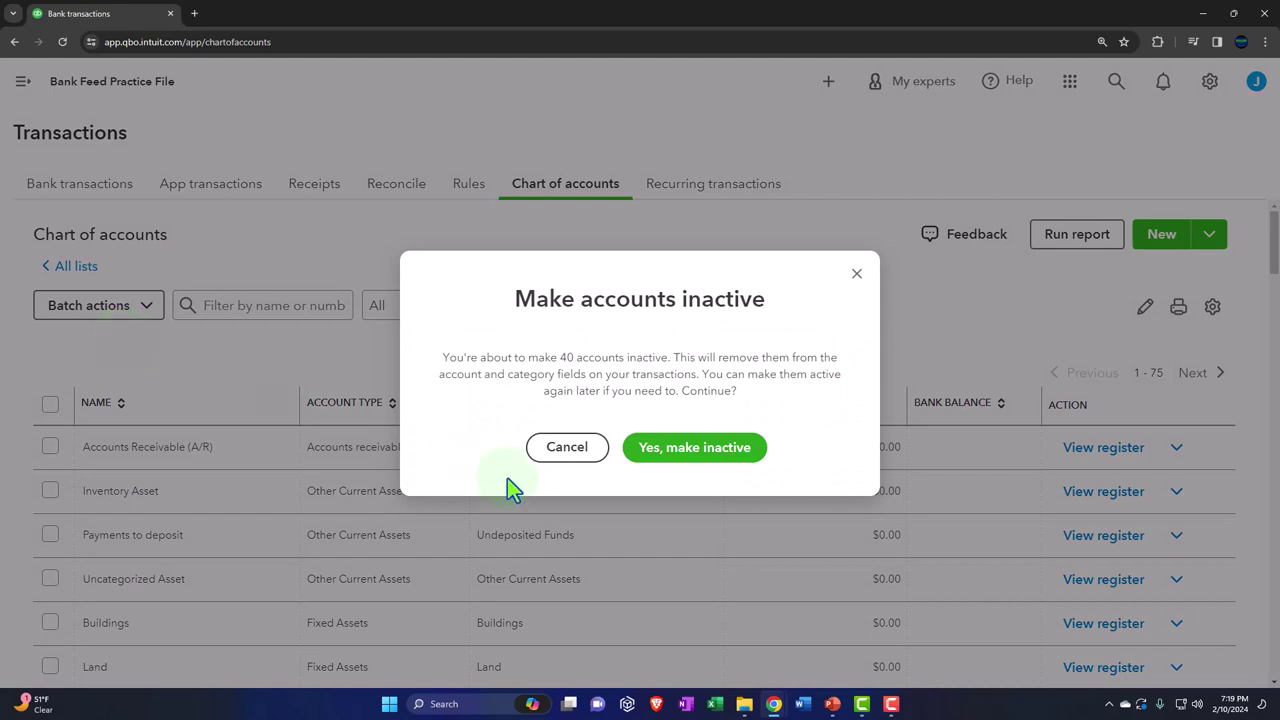
{"action": "left_click", "coordinate": [680, 450]}
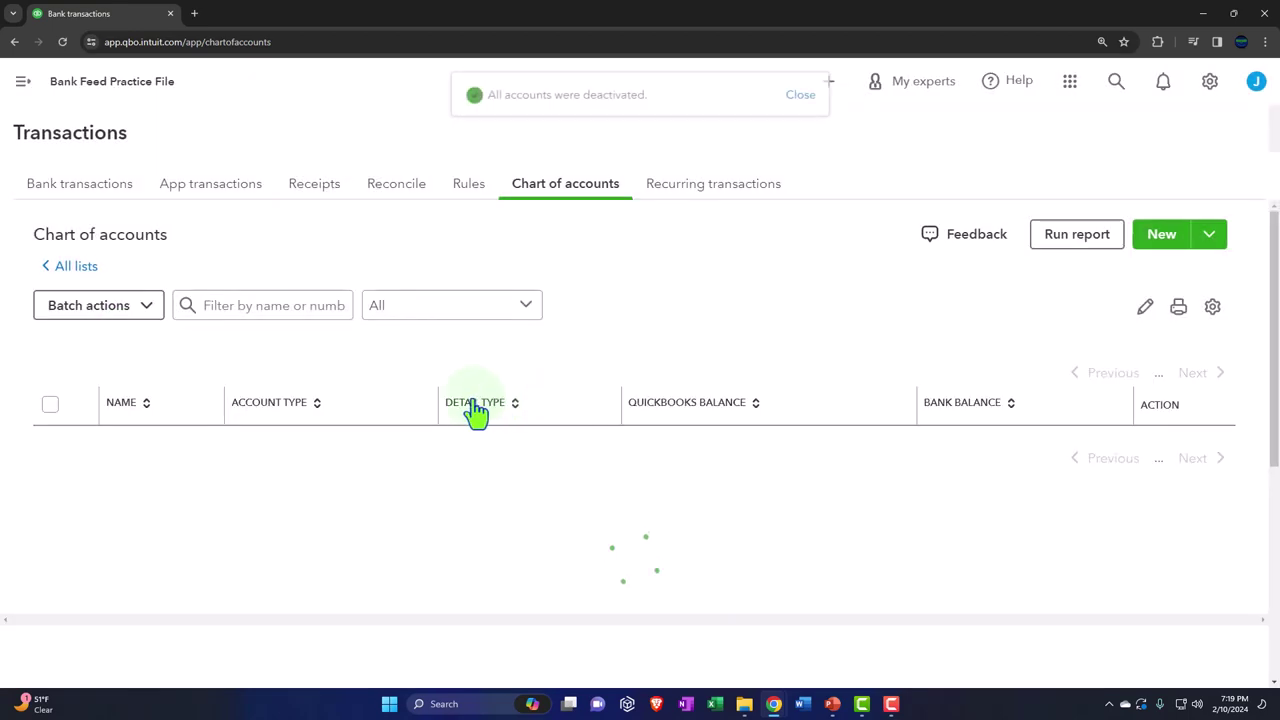
Step: Make the Cost of Goods Sold-1 account inactive
{"action": "scroll", "coordinate": [86, 434], "scroll_direction": "down", "scroll_amount": 5}
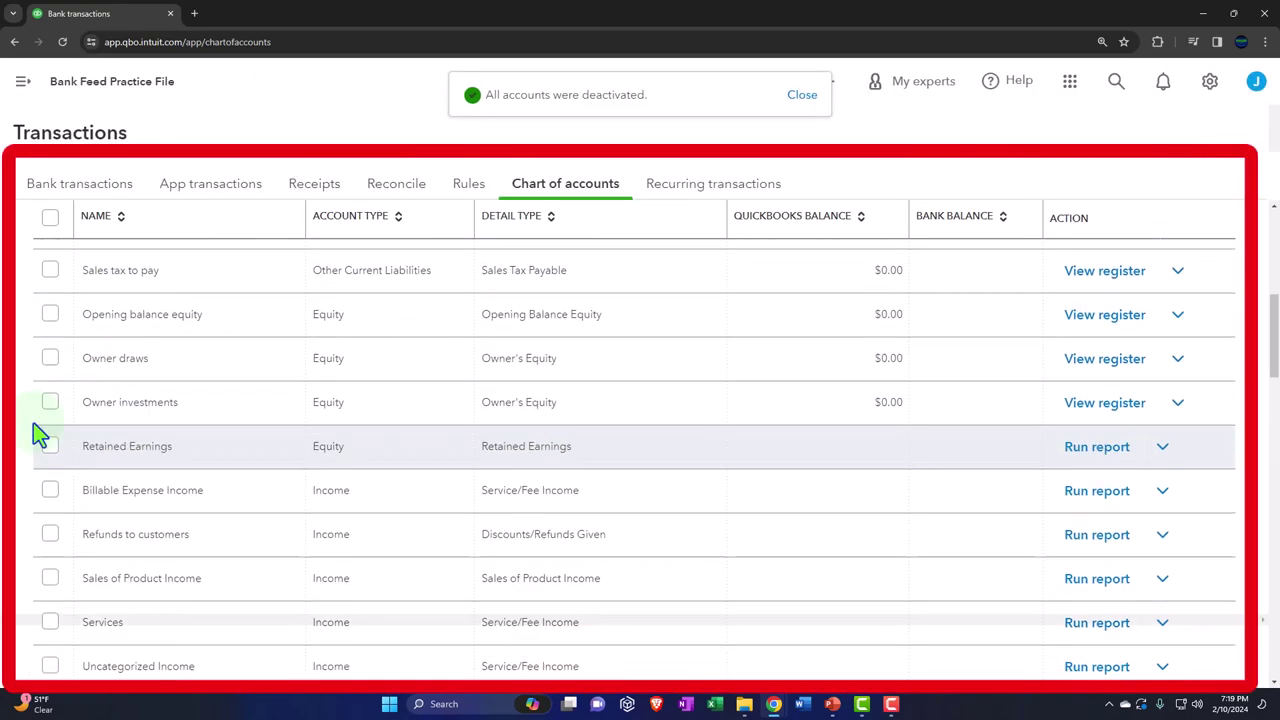
{"action": "scroll", "coordinate": [20, 354], "scroll_direction": "down", "scroll_amount": 2}
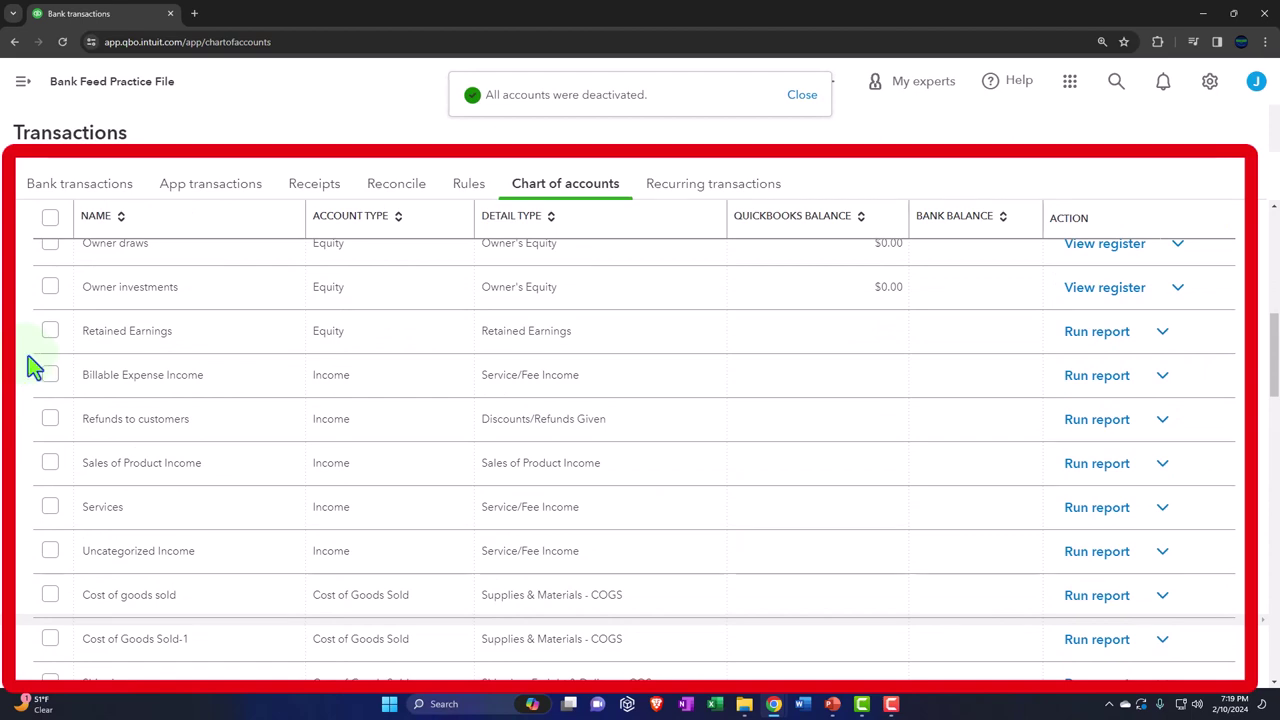
{"action": "scroll", "coordinate": [75, 420], "scroll_direction": "down", "scroll_amount": 1}
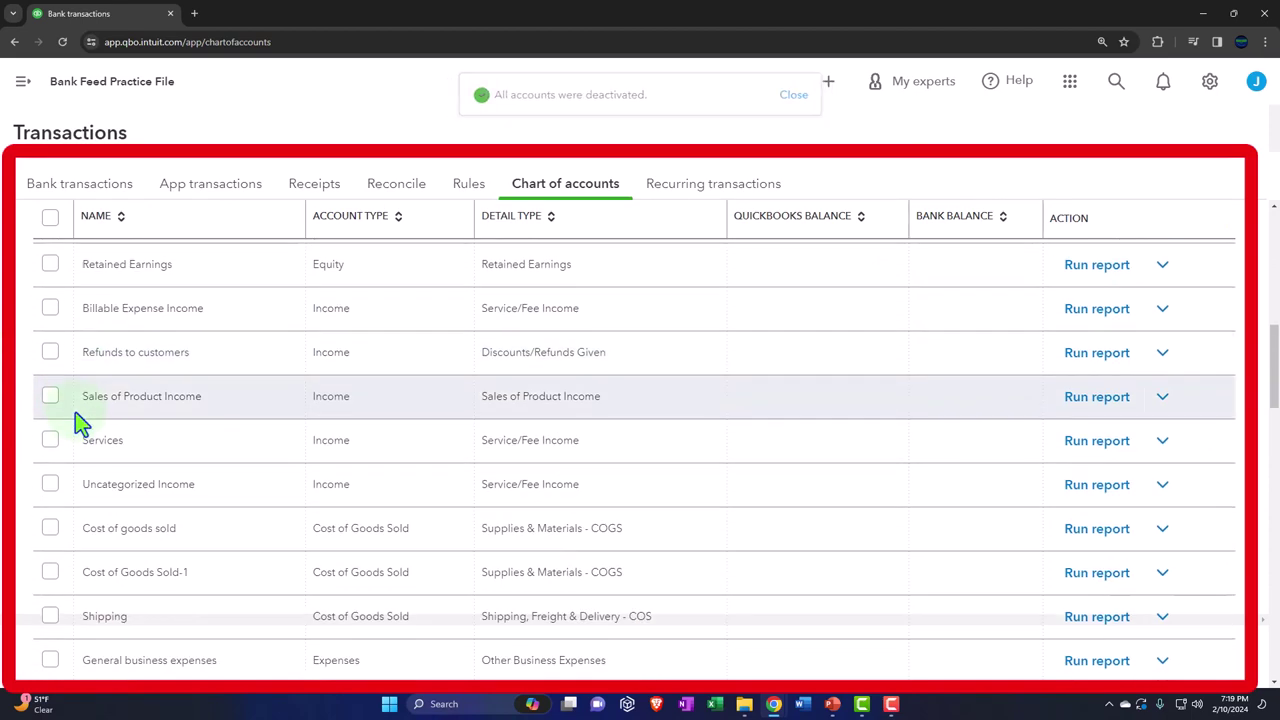
{"action": "scroll", "coordinate": [120, 418], "scroll_direction": "down", "scroll_amount": 3}
{"action": "scroll", "coordinate": [178, 412], "scroll_direction": "down", "scroll_amount": 1}
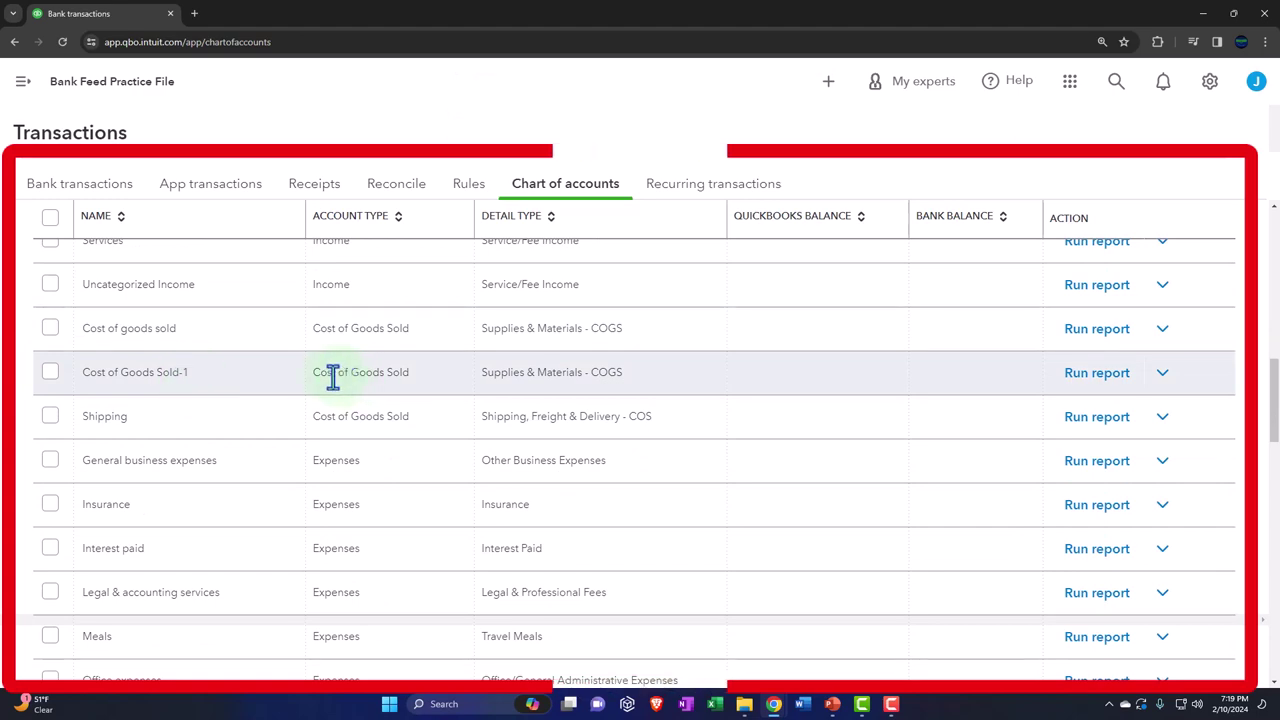
{"action": "left_click", "coordinate": [1162, 376]}
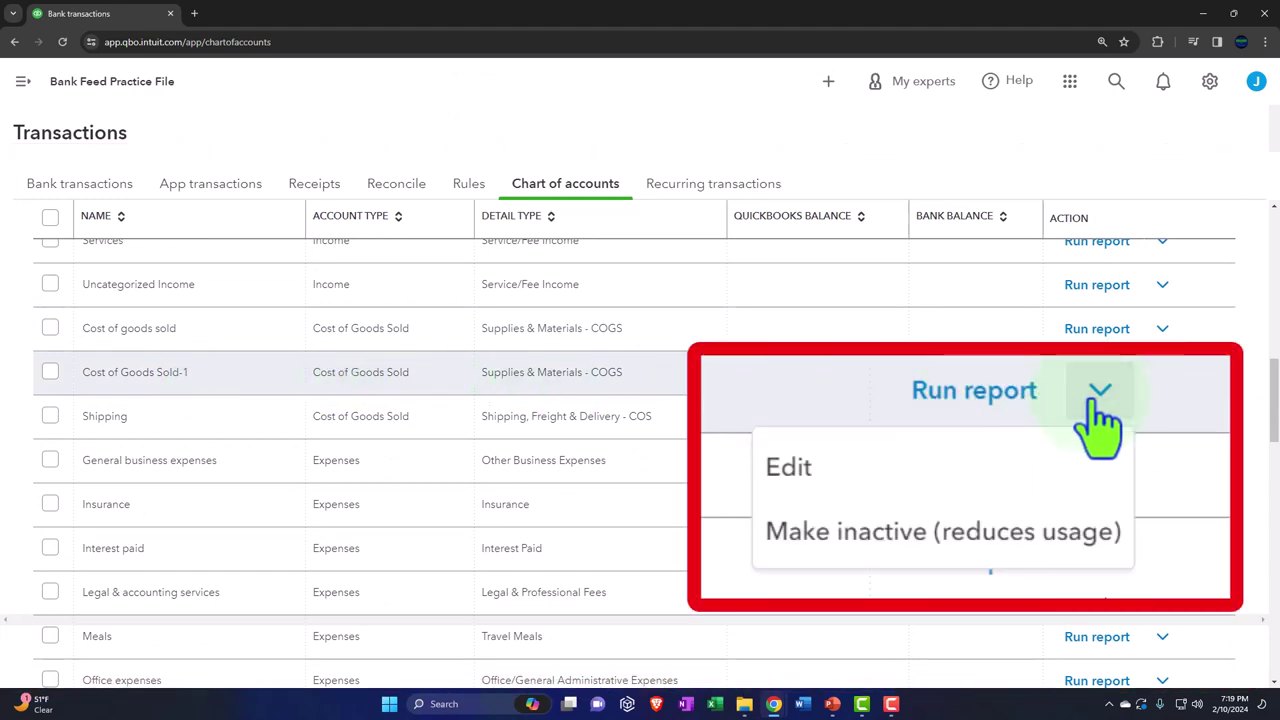
{"action": "left_click", "coordinate": [1140, 444]}
{"action": "left_click", "coordinate": [672, 450]}
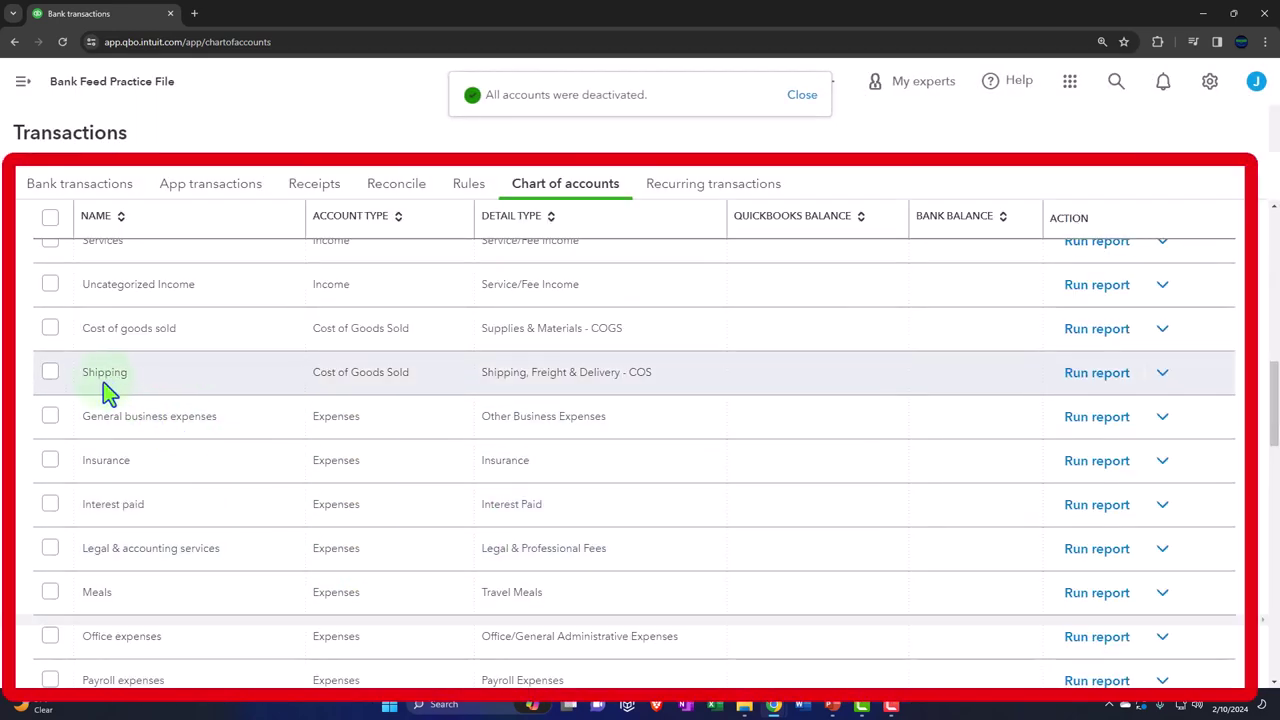
Step: Select the Shipping account and the expense accounts from General business expenses through Purchases
{"action": "left_click", "coordinate": [50, 372]}
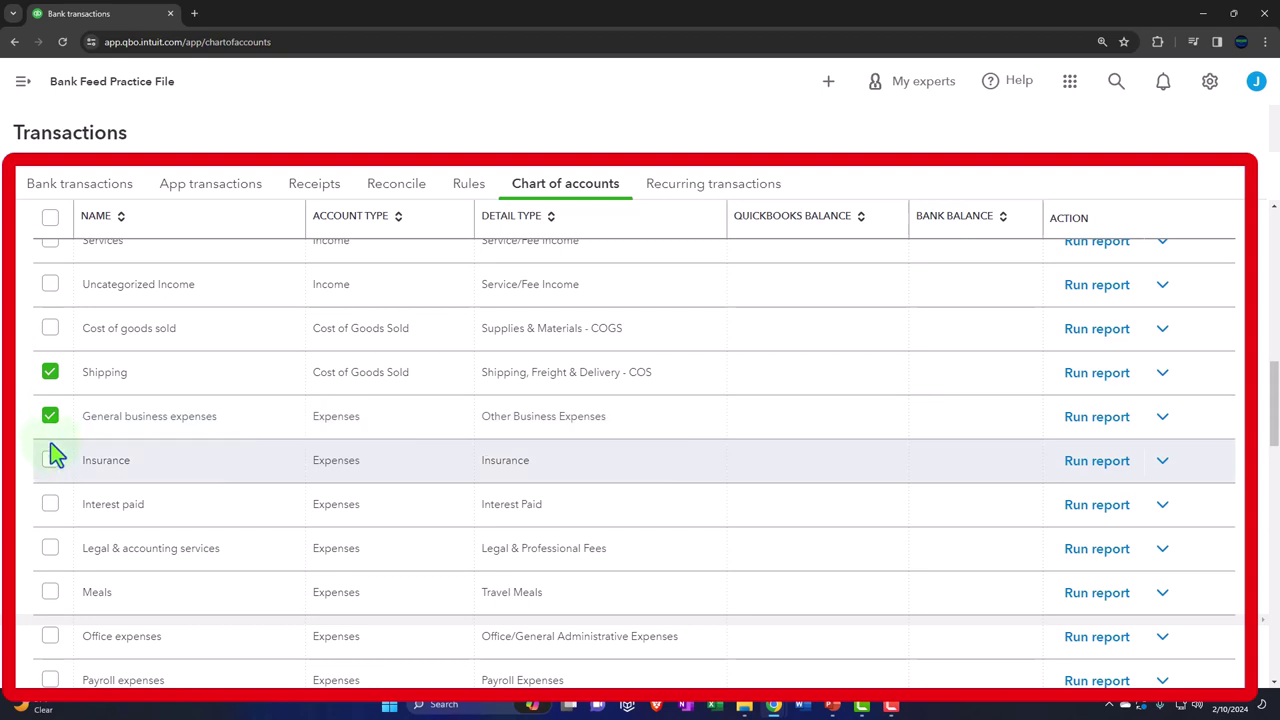
{"action": "left_click", "coordinate": [50, 462]}
{"action": "scroll", "coordinate": [60, 480], "scroll_direction": "down", "scroll_amount": 2}
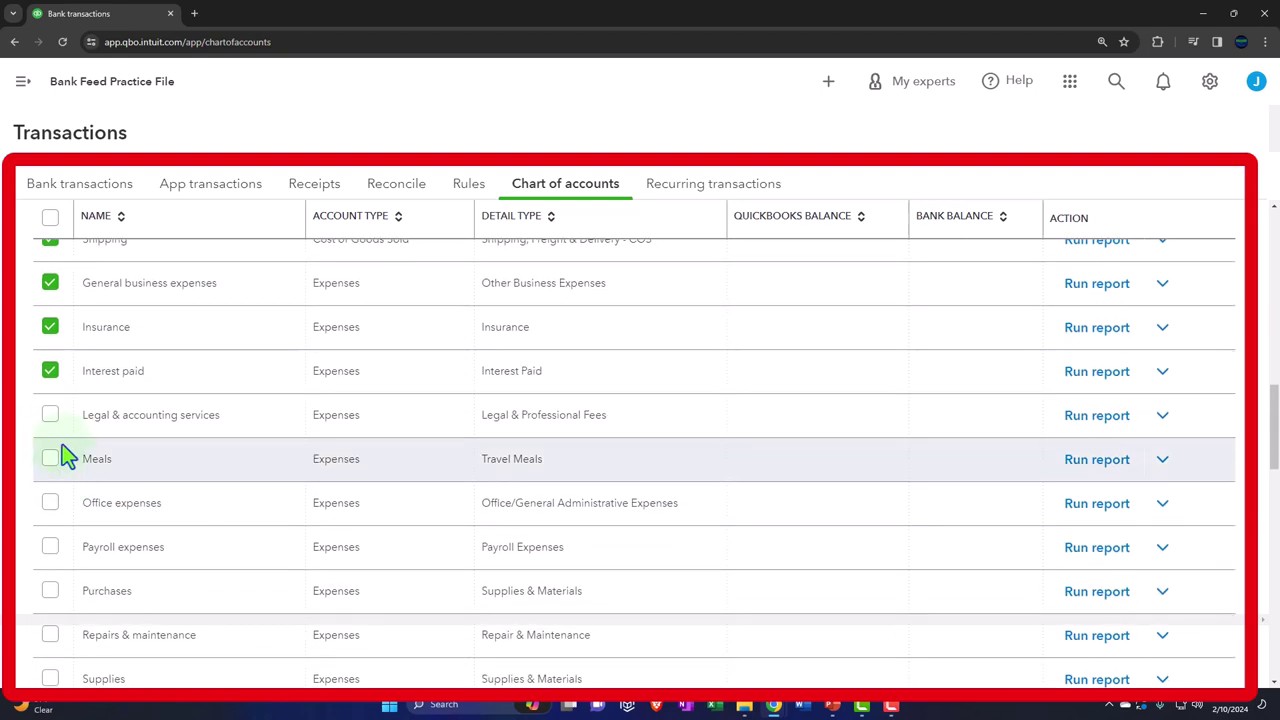
{"action": "left_click", "coordinate": [51, 415]}
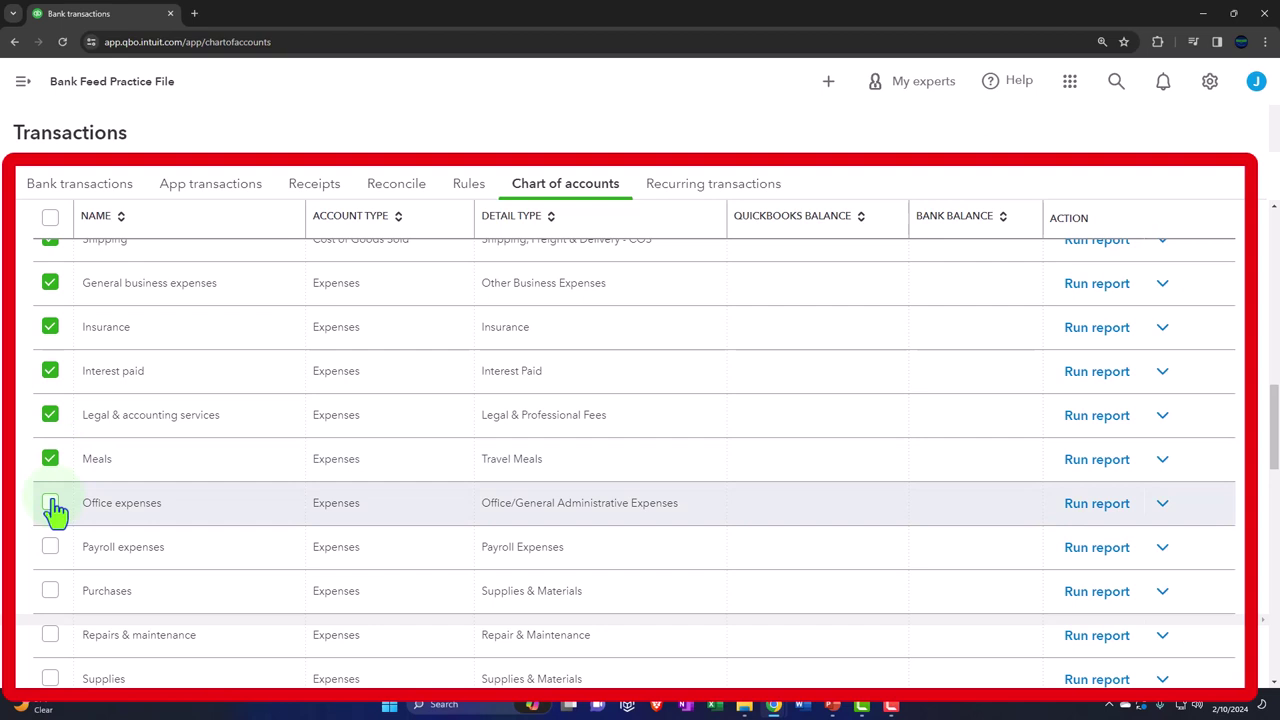
{"action": "left_click", "coordinate": [50, 503]}
{"action": "scroll", "coordinate": [50, 495], "scroll_direction": "down", "scroll_amount": 1}
{"action": "left_click", "coordinate": [49, 494]}
{"action": "left_click", "coordinate": [51, 530]}
{"action": "scroll", "coordinate": [55, 535], "scroll_direction": "down", "scroll_amount": 1}
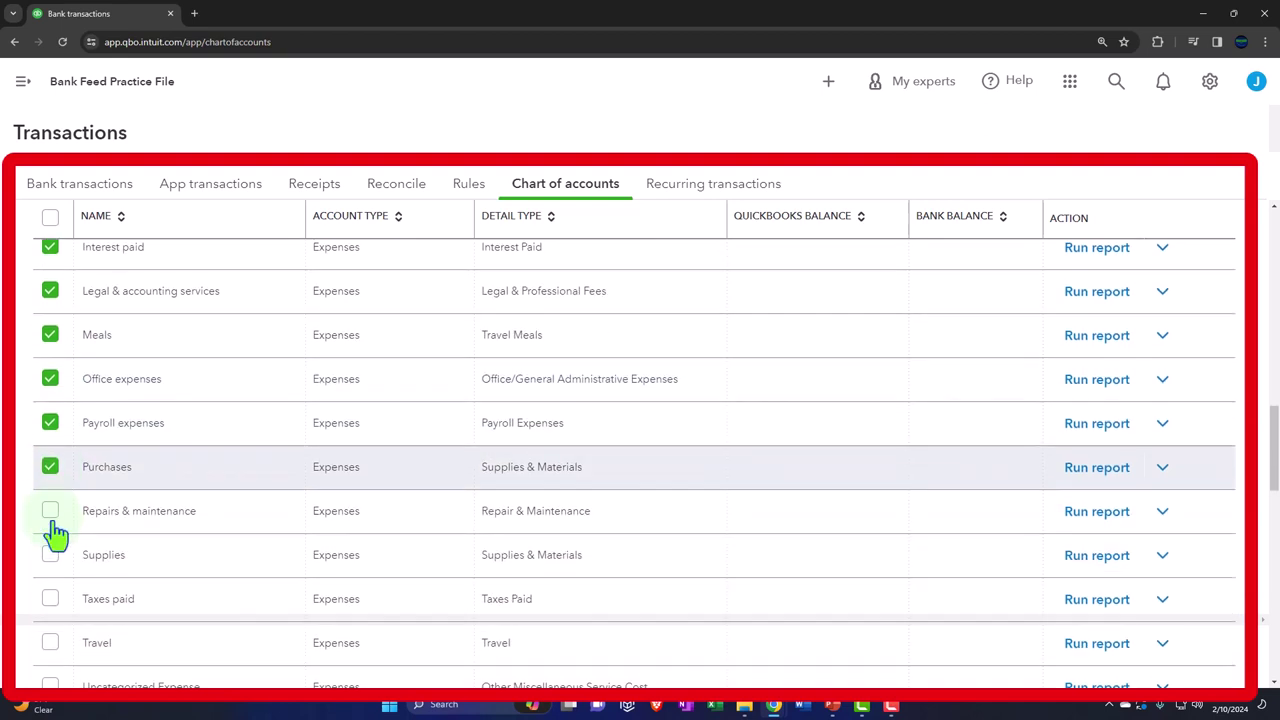
Step: Select the Repairs & maintenance, Supplies, Taxes paid, Travel and Utilities expense accounts, leaving Uncategorized Expense unselected
{"action": "scroll", "coordinate": [55, 535], "scroll_direction": "down", "scroll_amount": 2}
{"action": "left_click", "coordinate": [50, 448]}
{"action": "left_click", "coordinate": [51, 490]}
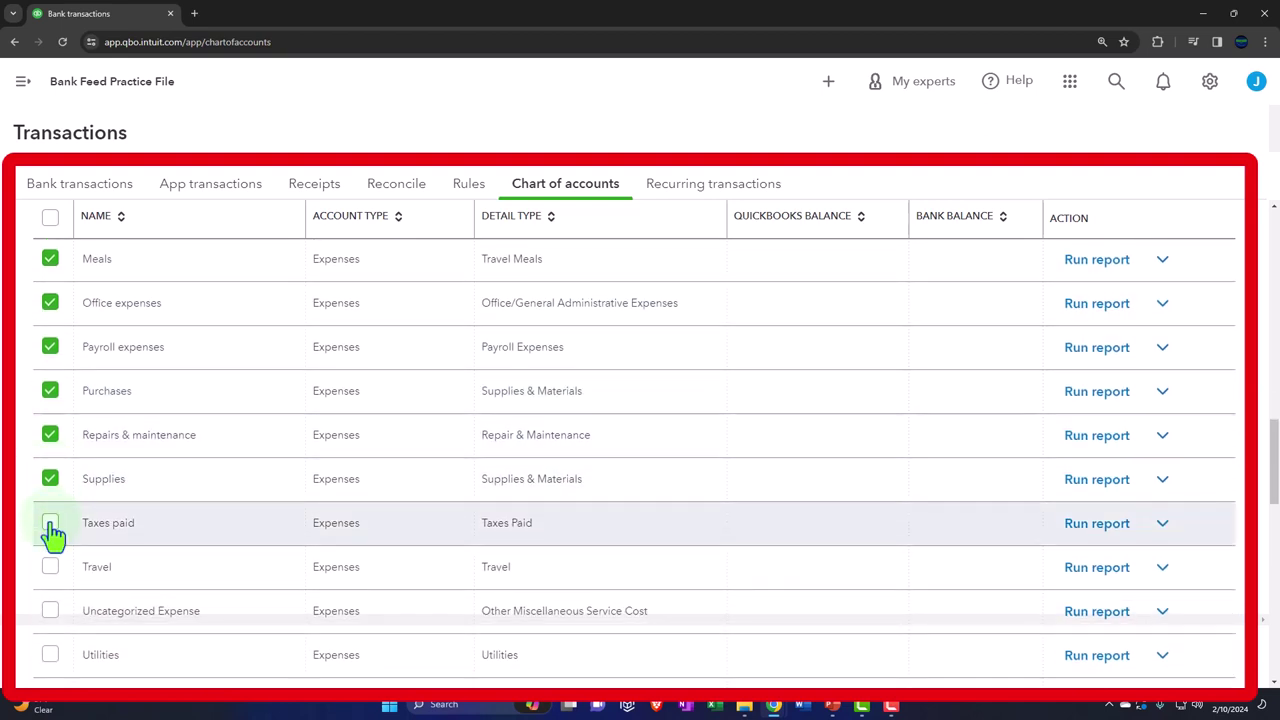
{"action": "left_click", "coordinate": [50, 528]}
{"action": "scroll", "coordinate": [51, 529], "scroll_direction": "down", "scroll_amount": 2}
{"action": "left_click", "coordinate": [50, 436]}
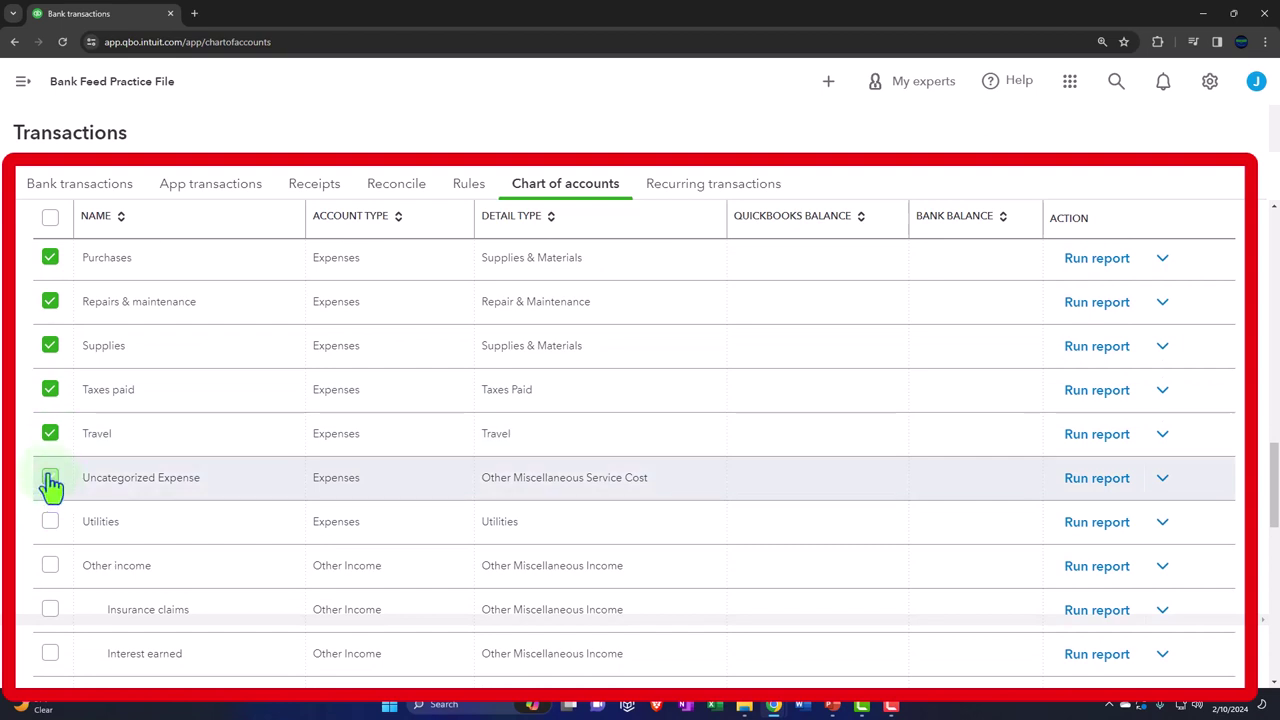
{"action": "left_click", "coordinate": [50, 478]}
{"action": "left_click", "coordinate": [49, 480]}
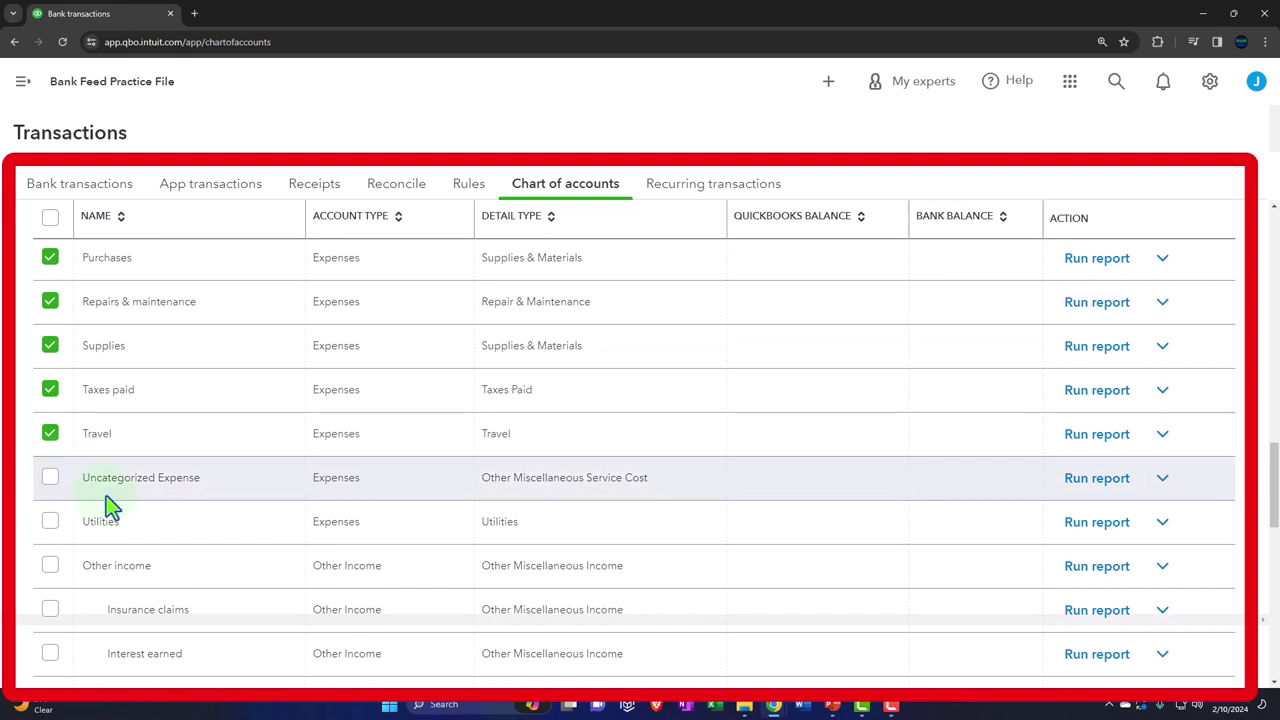
{"action": "scroll", "coordinate": [160, 490], "scroll_direction": "down", "scroll_amount": 1}
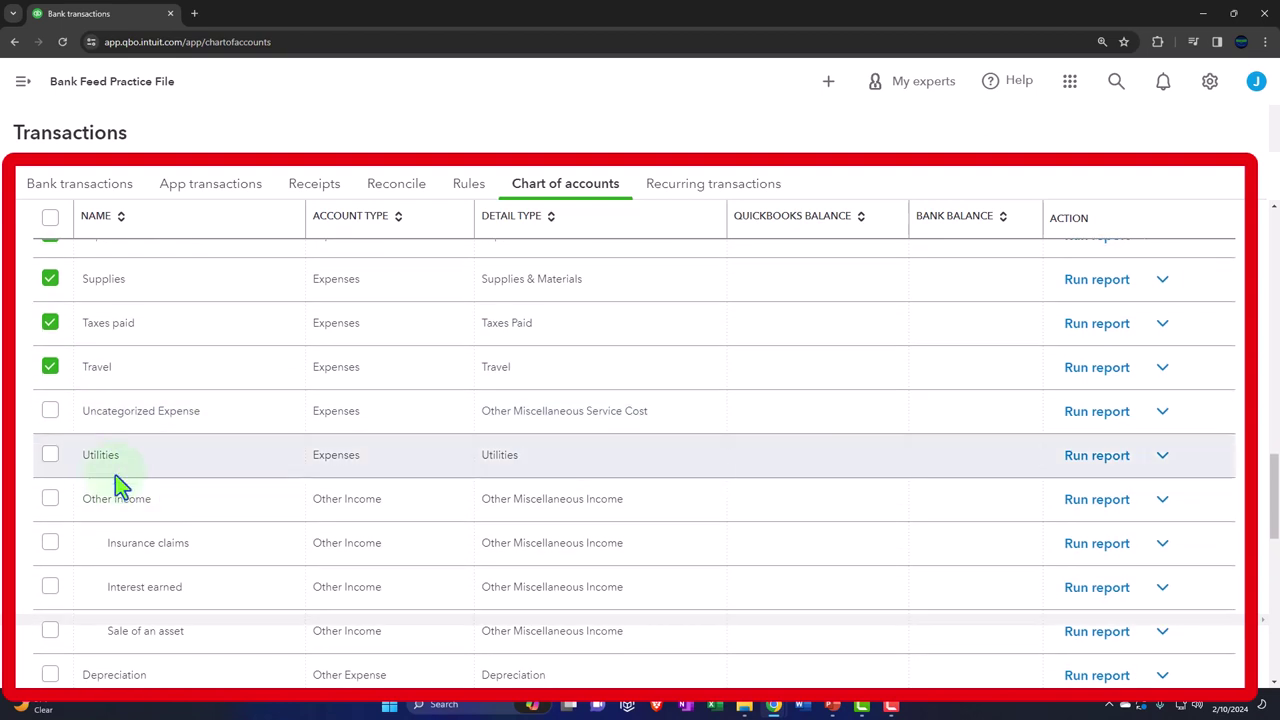
{"action": "left_click", "coordinate": [50, 454]}
Step: Select the Insurance claims, Interest earned and Sale of an asset subaccounts, leaving the Other income parent unselected
{"action": "scroll", "coordinate": [51, 468], "scroll_direction": "down", "scroll_amount": 2}
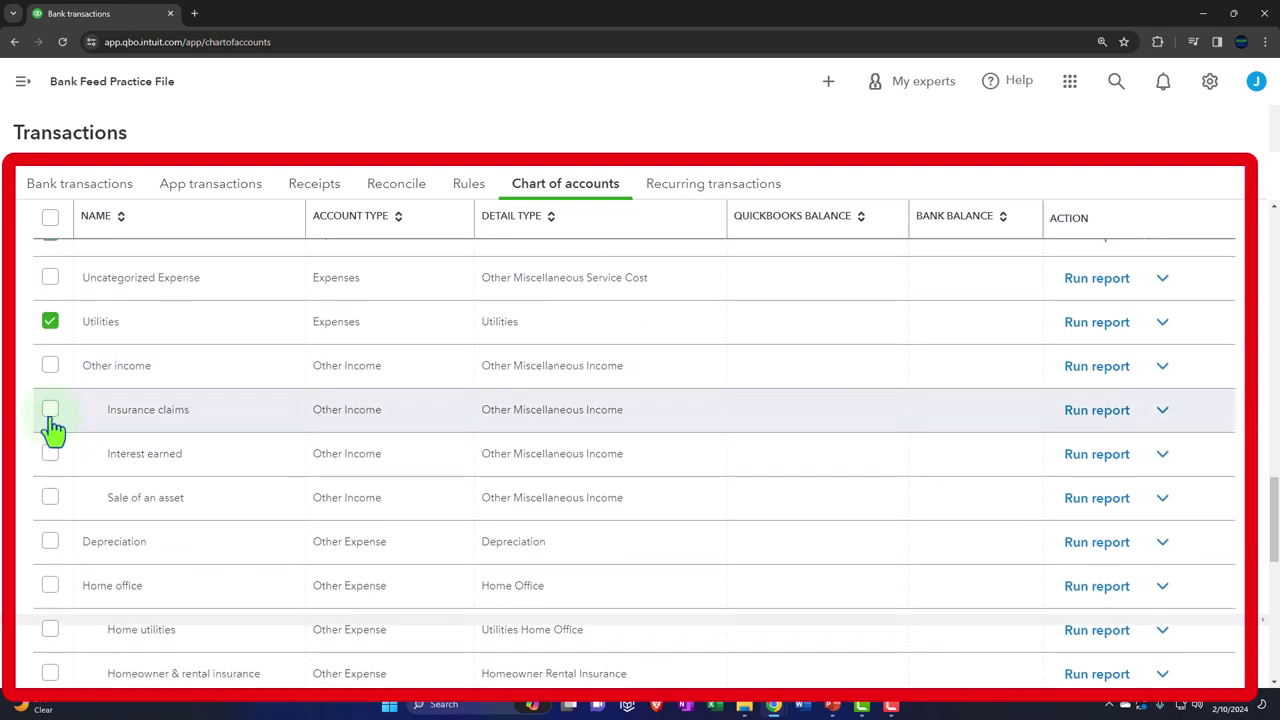
{"action": "left_click", "coordinate": [50, 412]}
{"action": "left_click", "coordinate": [50, 456]}
{"action": "scroll", "coordinate": [50, 472], "scroll_direction": "down", "scroll_amount": 1}
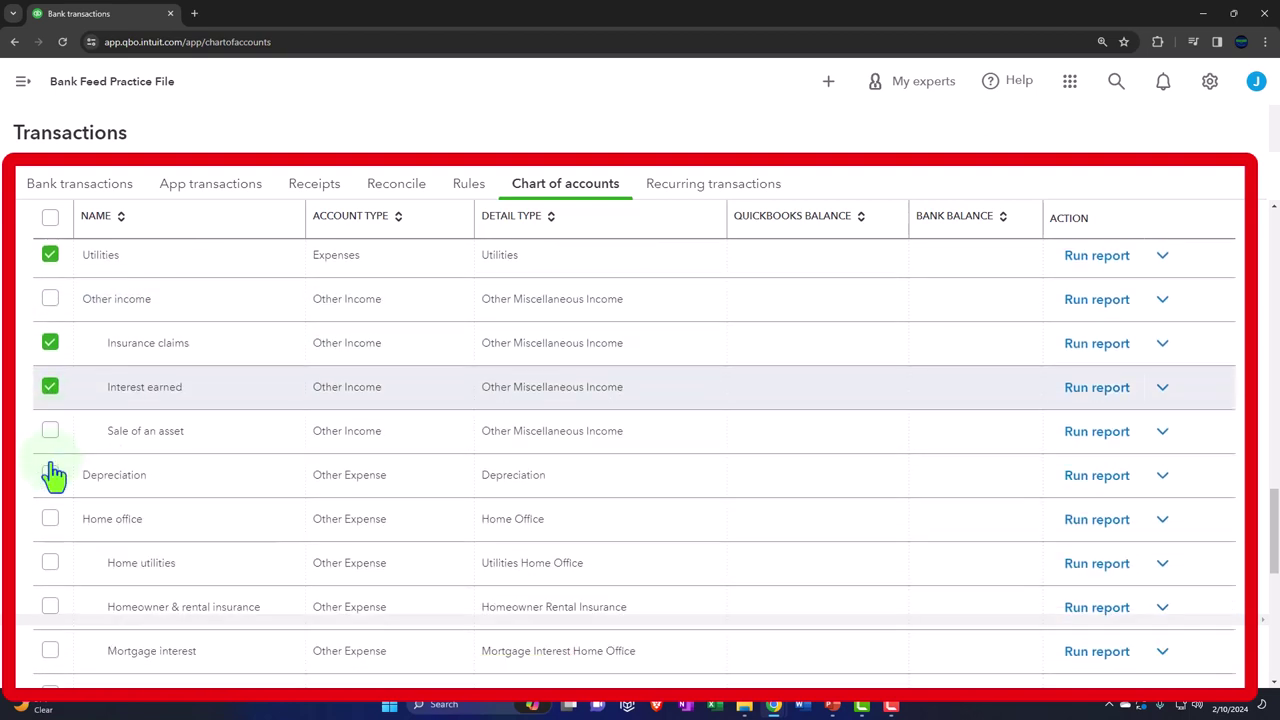
{"action": "left_click", "coordinate": [50, 432]}
Step: Select the six Home office subaccounts, Home utilities through Repairs & maintenance, leaving Depreciation and the Home office parent unselected
{"action": "scroll", "coordinate": [50, 437], "scroll_direction": "down", "scroll_amount": 1}
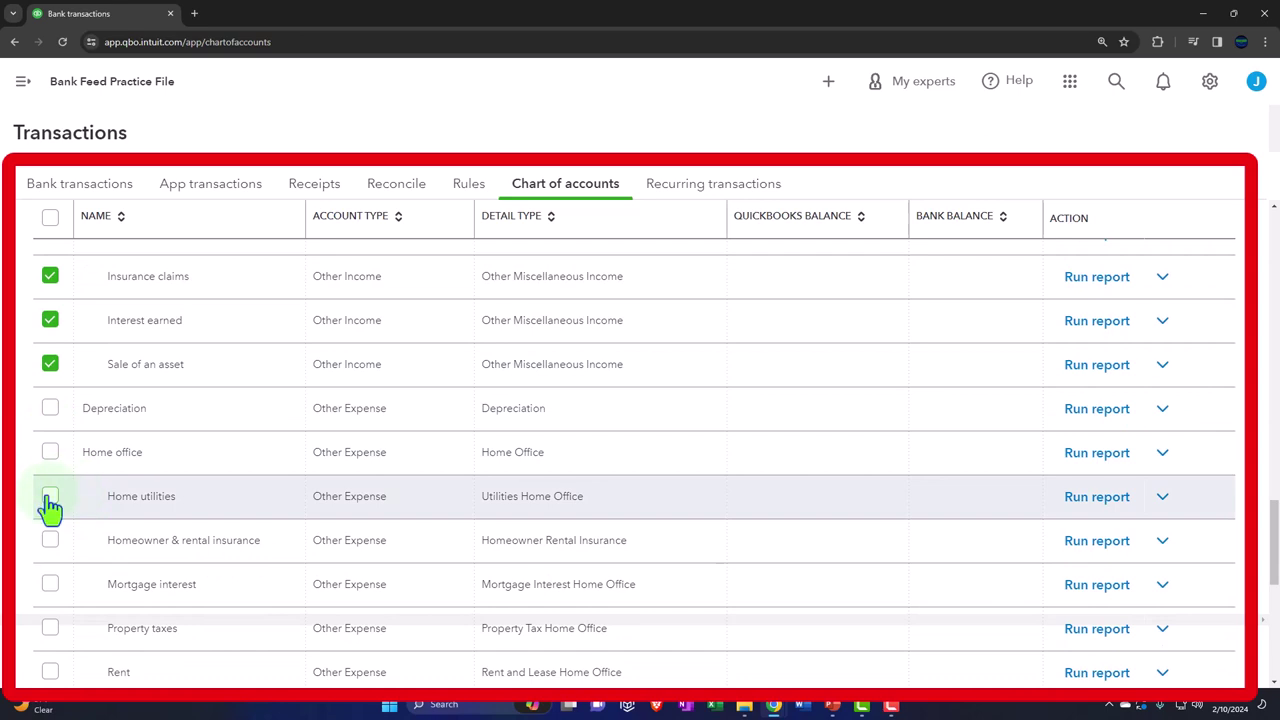
{"action": "left_click", "coordinate": [50, 496]}
{"action": "scroll", "coordinate": [47, 505], "scroll_direction": "down", "scroll_amount": 2}
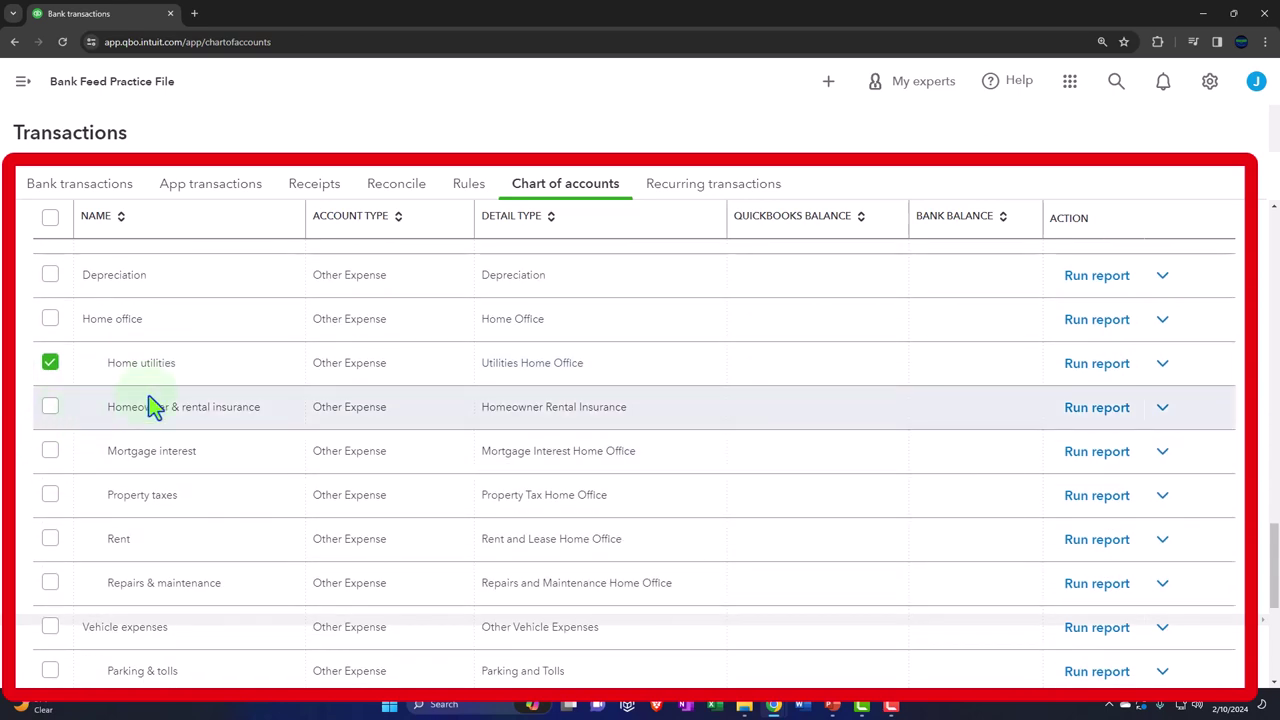
{"action": "left_click", "coordinate": [50, 408]}
{"action": "left_click", "coordinate": [50, 452]}
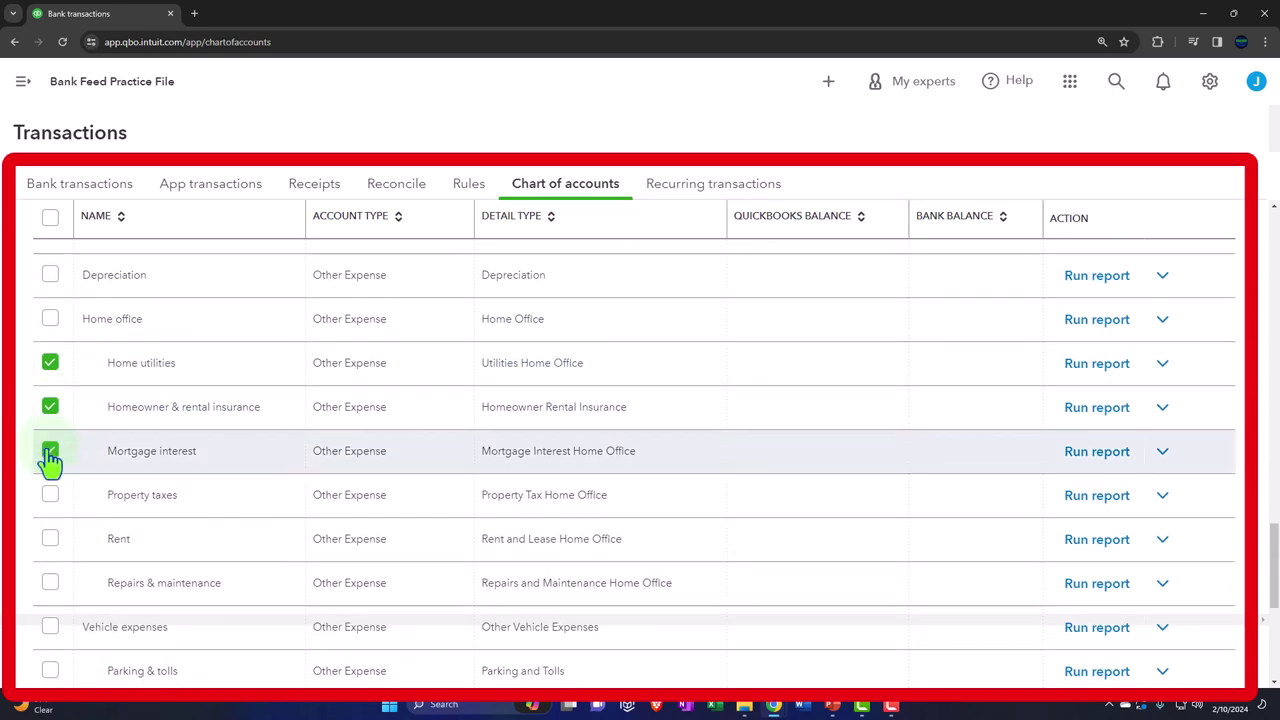
{"action": "scroll", "coordinate": [54, 445], "scroll_direction": "down", "scroll_amount": 1}
{"action": "left_click", "coordinate": [50, 428]}
{"action": "left_click", "coordinate": [50, 472]}
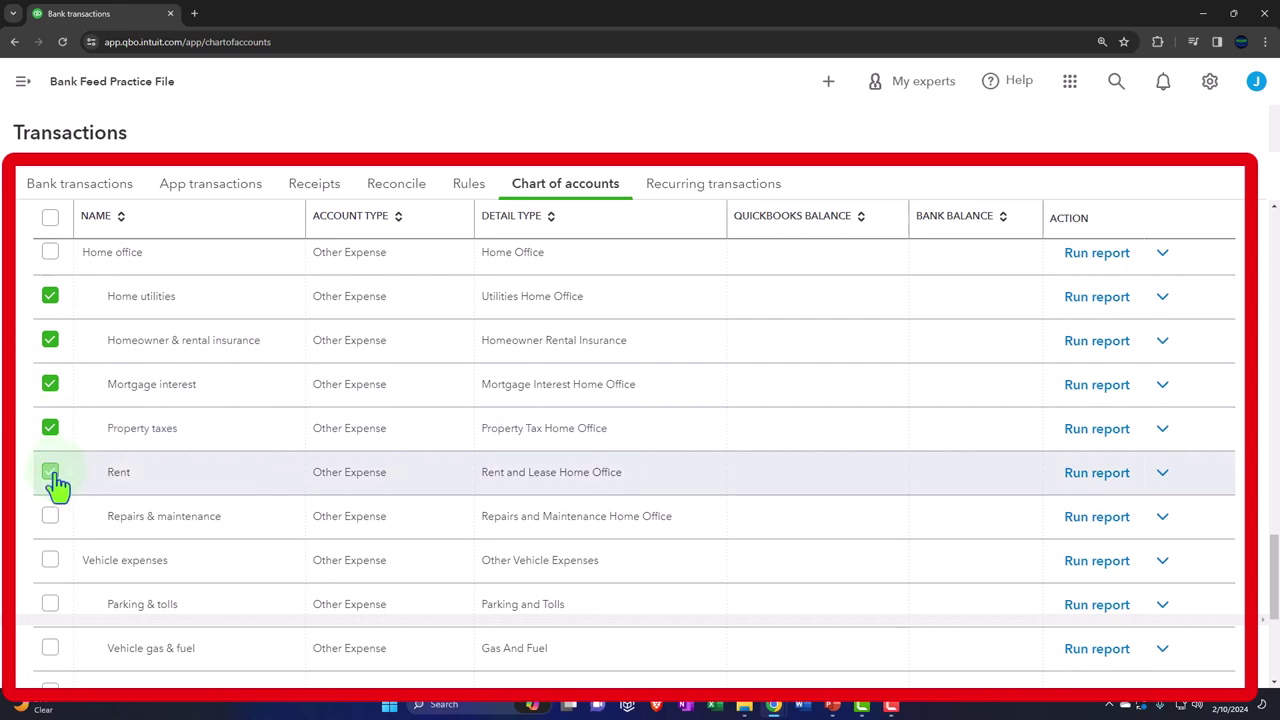
{"action": "left_click", "coordinate": [50, 516]}
Step: Select the eight Vehicle expenses subaccounts, Parking & tolls through Vehicle wash & road services, leaving the parent account unselected
{"action": "scroll", "coordinate": [50, 525], "scroll_direction": "down", "scroll_amount": 2}
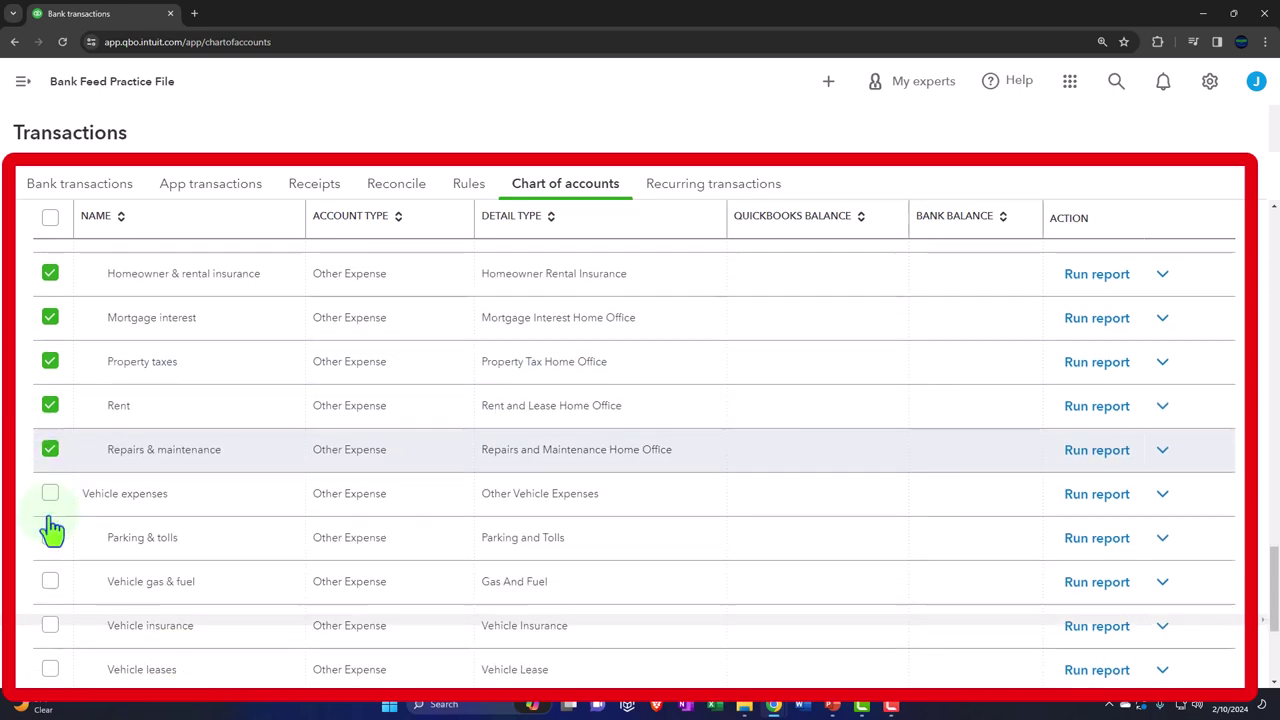
{"action": "scroll", "coordinate": [71, 423], "scroll_direction": "down", "scroll_amount": 1}
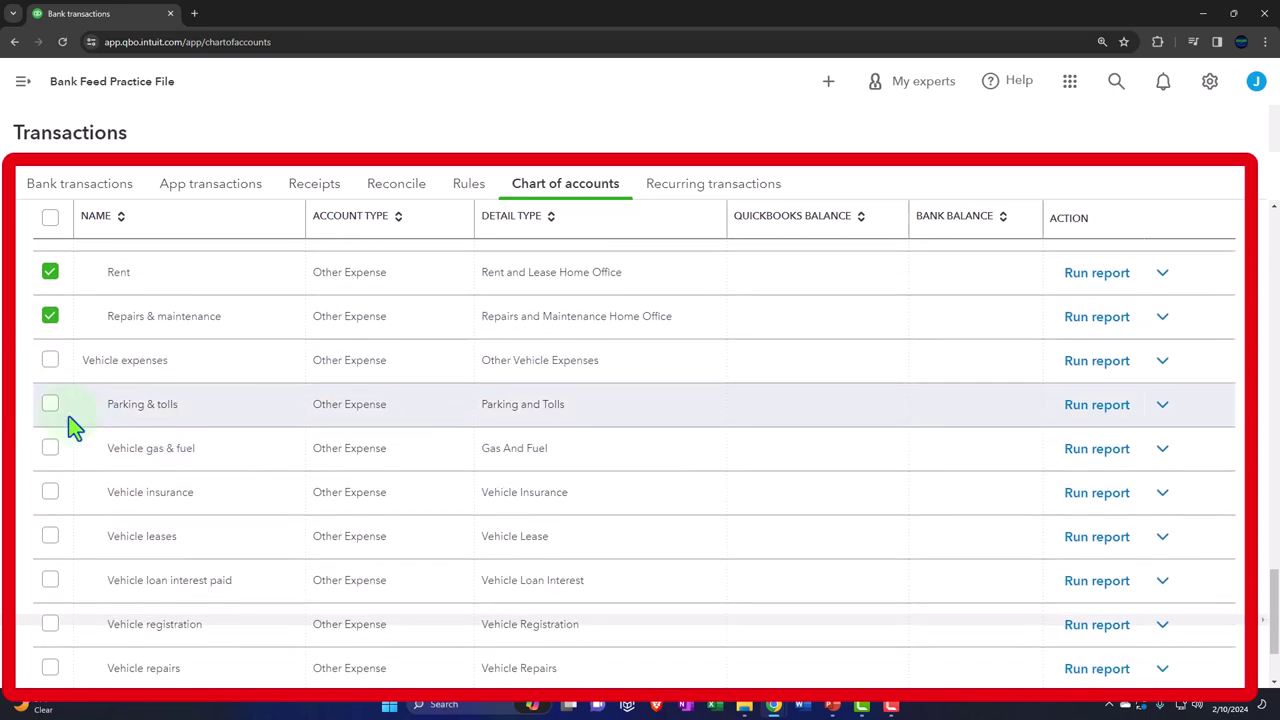
{"action": "left_click", "coordinate": [50, 406]}
{"action": "left_click", "coordinate": [50, 450]}
{"action": "scroll", "coordinate": [50, 458], "scroll_direction": "down", "scroll_amount": 1}
{"action": "left_click", "coordinate": [50, 430]}
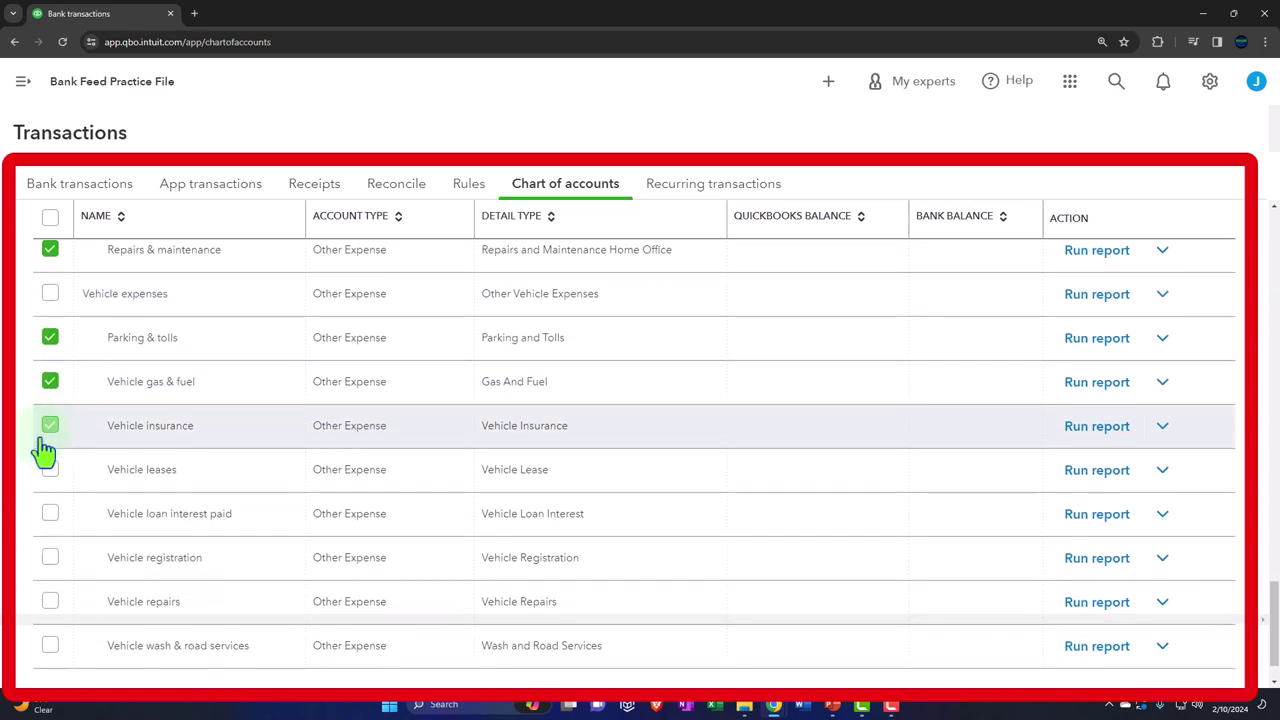
{"action": "left_click", "coordinate": [50, 472]}
{"action": "scroll", "coordinate": [50, 470], "scroll_direction": "down", "scroll_amount": 1}
{"action": "left_click", "coordinate": [50, 458]}
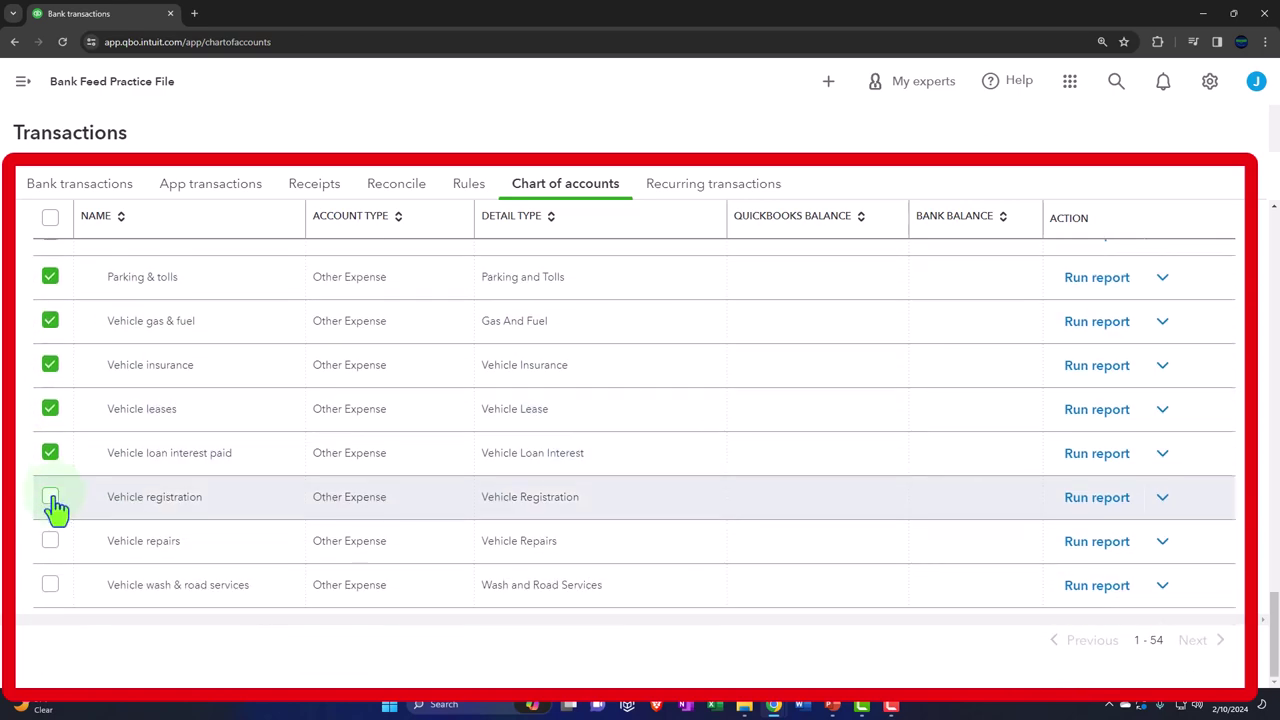
{"action": "left_click", "coordinate": [50, 500]}
{"action": "left_click", "coordinate": [50, 545]}
{"action": "left_click", "coordinate": [50, 588]}
{"action": "scroll", "coordinate": [159, 541], "scroll_direction": "up", "scroll_amount": 15}
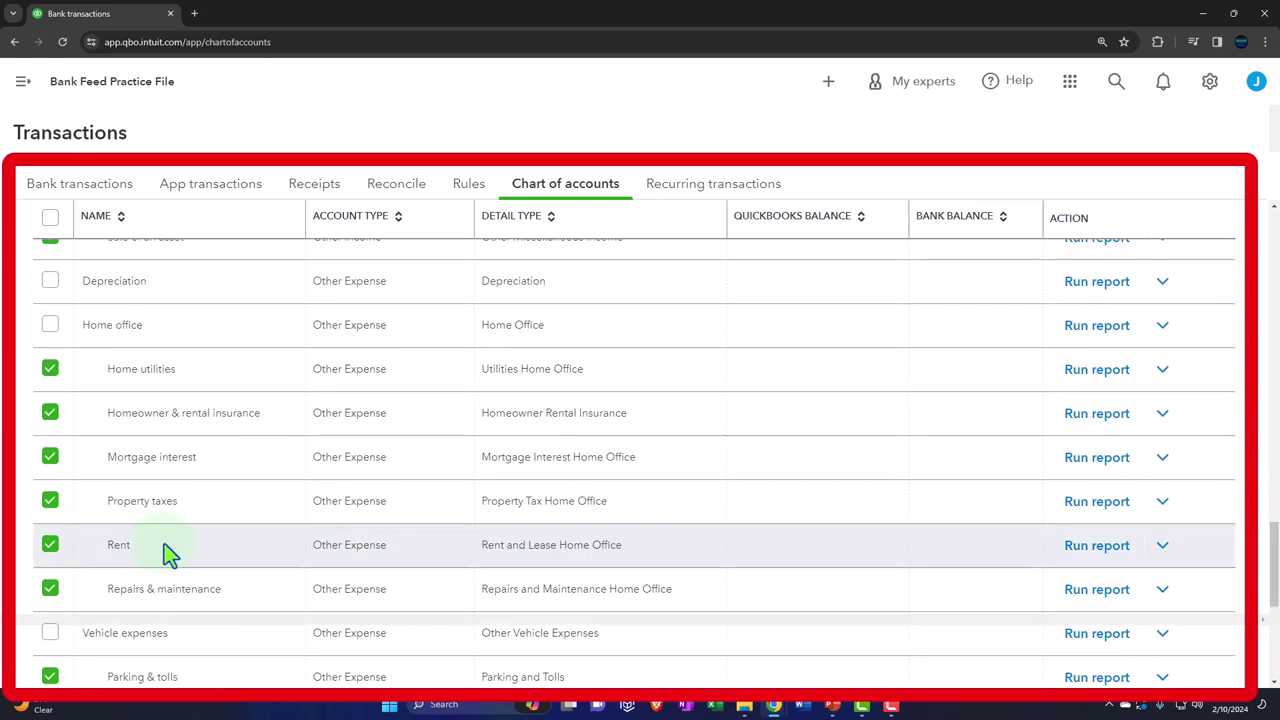
{"action": "scroll", "coordinate": [172, 540], "scroll_direction": "up", "scroll_amount": 3}
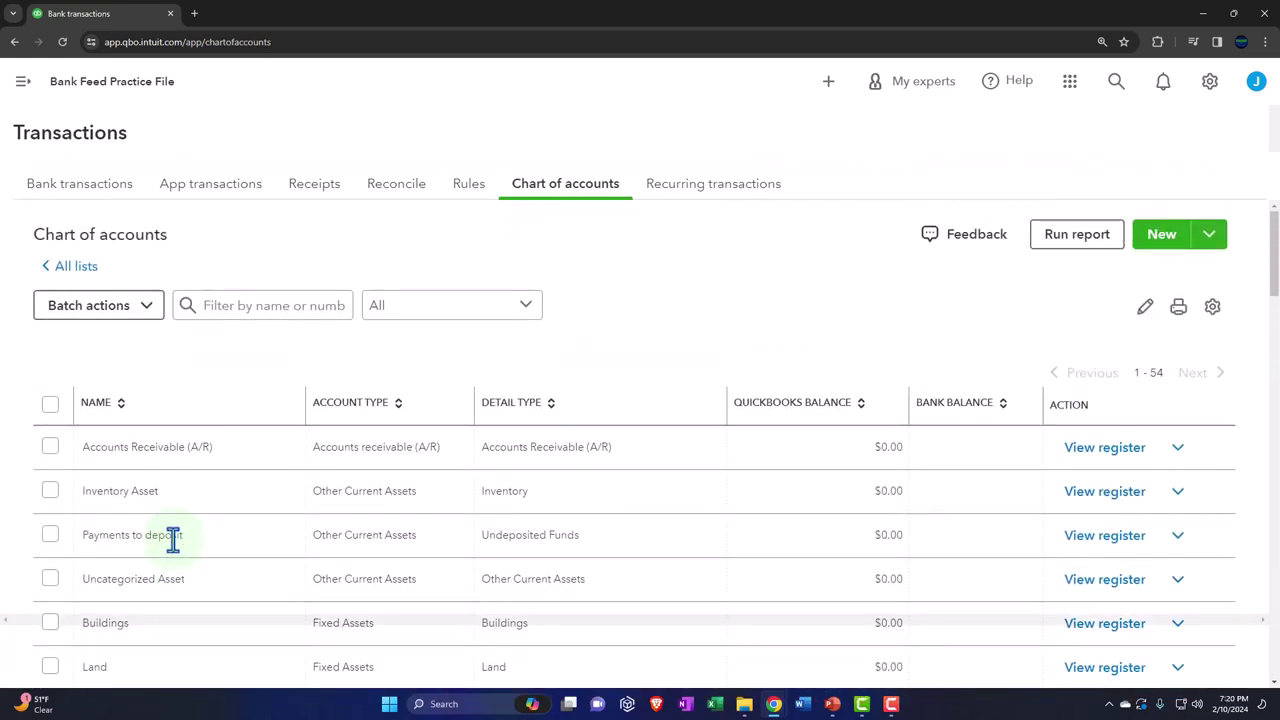
Step: Make the selected expense accounts and the other income, home office and vehicle subaccounts inactive as a batch
{"action": "left_click", "coordinate": [140, 310]}
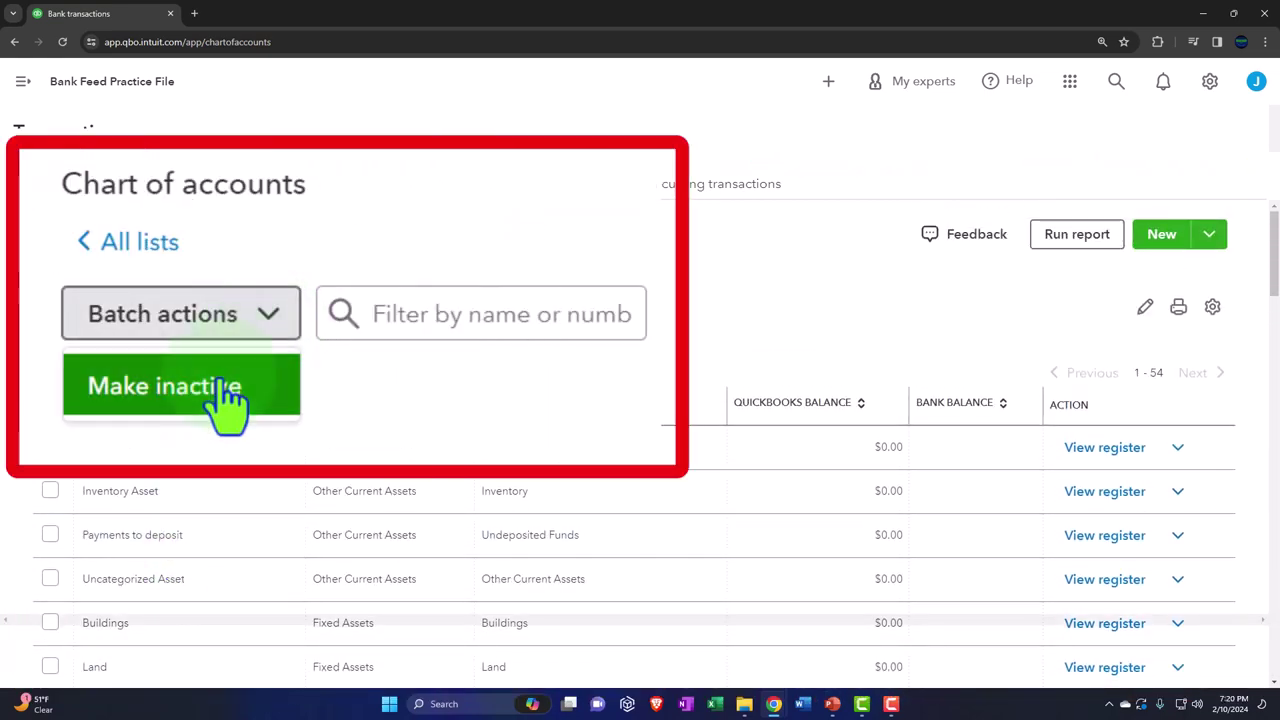
{"action": "left_click", "coordinate": [120, 341]}
{"action": "left_click", "coordinate": [631, 440]}
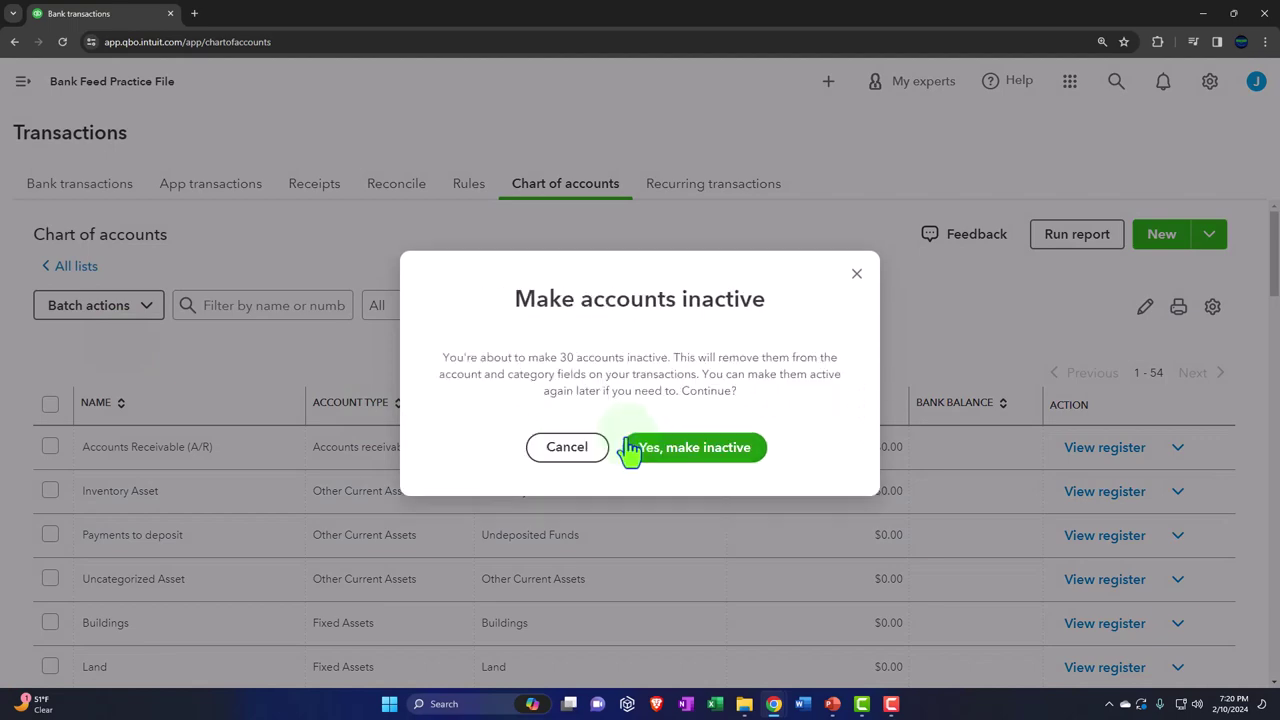
{"action": "left_click", "coordinate": [678, 440]}
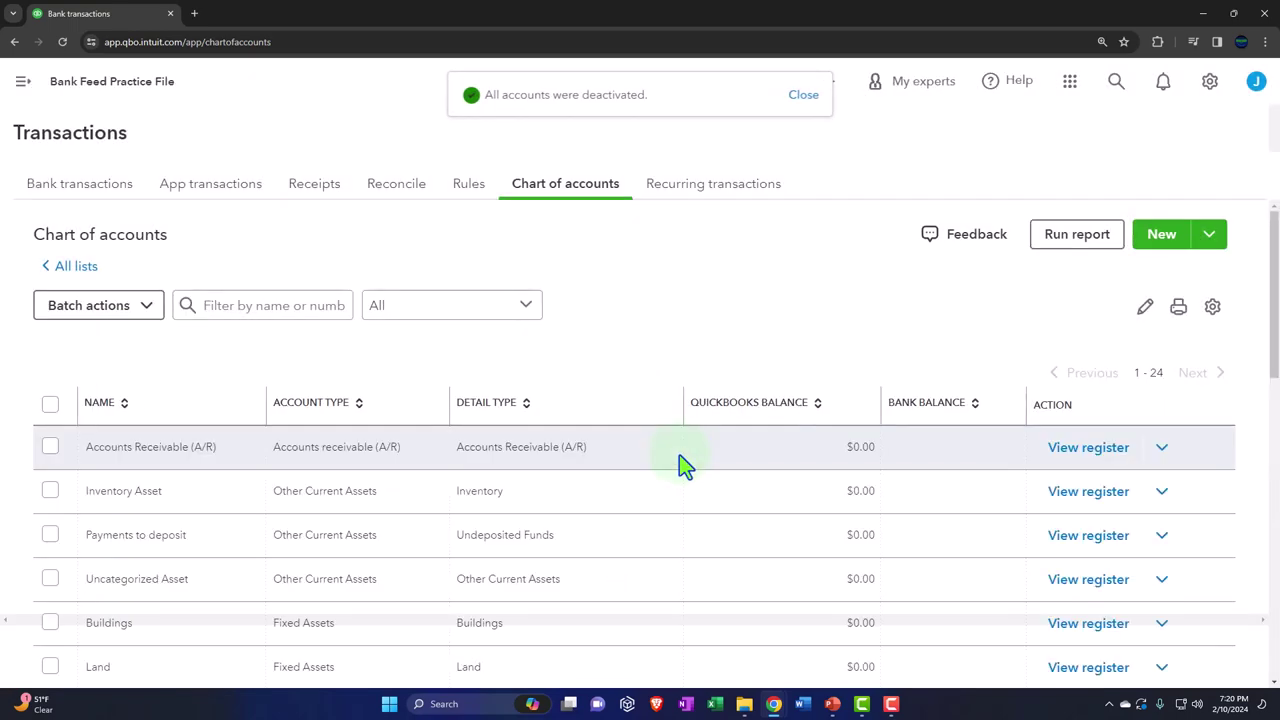
Step: Select the Purchases, Other income, Depreciation, Home office and Vehicle expenses accounts, leaving Uncategorized Expense unselected
{"action": "scroll", "coordinate": [575, 480], "scroll_direction": "down", "scroll_amount": 10}
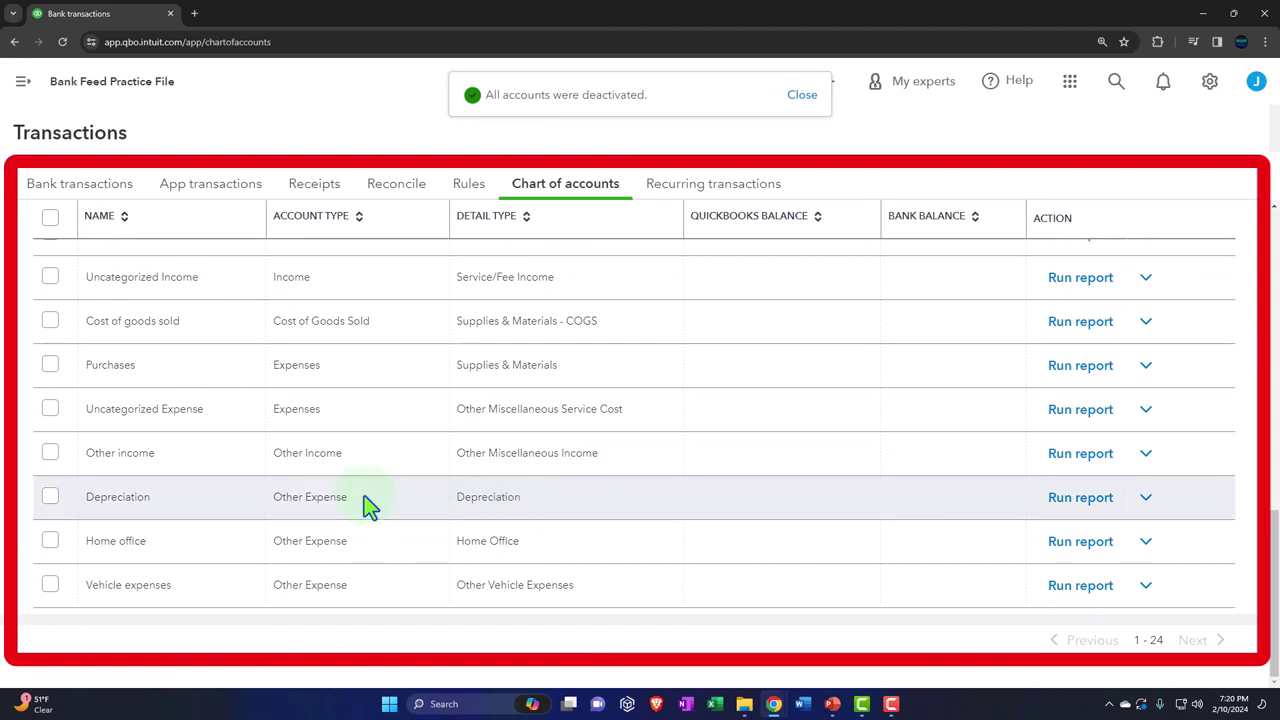
{"action": "scroll", "coordinate": [309, 520], "scroll_direction": "up", "scroll_amount": 1}
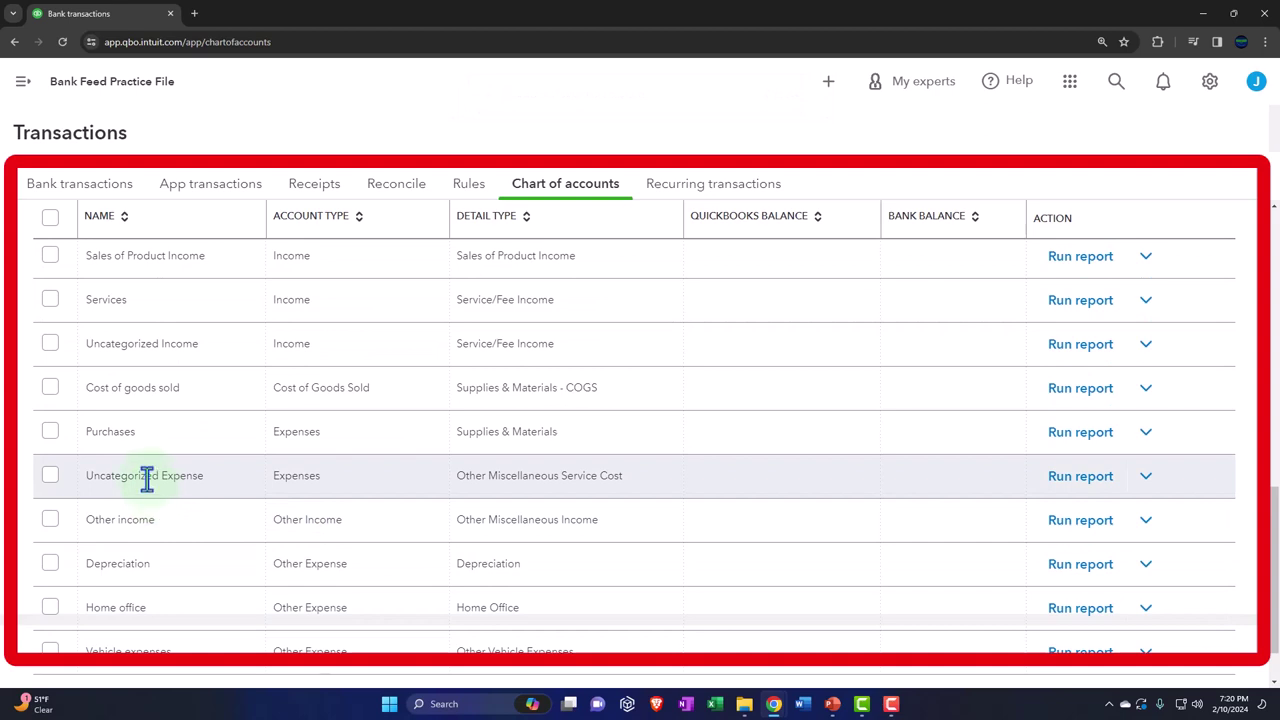
{"action": "left_click", "coordinate": [52, 433]}
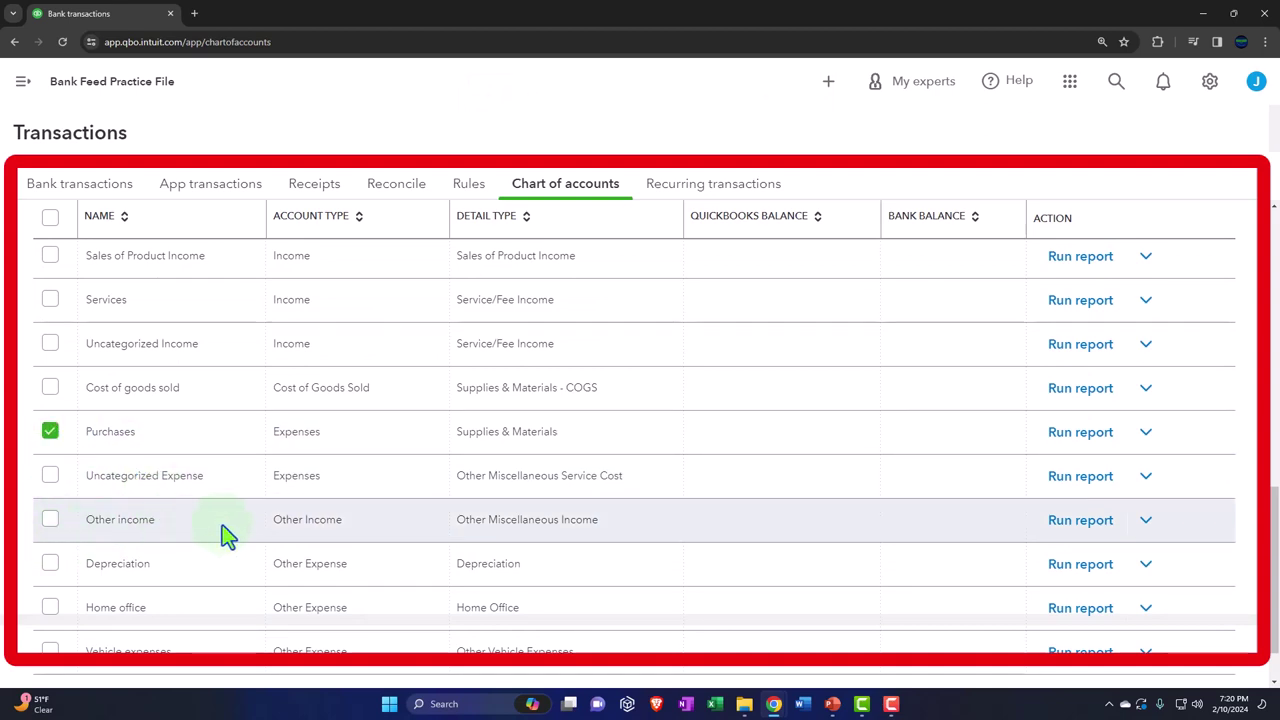
{"action": "left_click", "coordinate": [50, 520]}
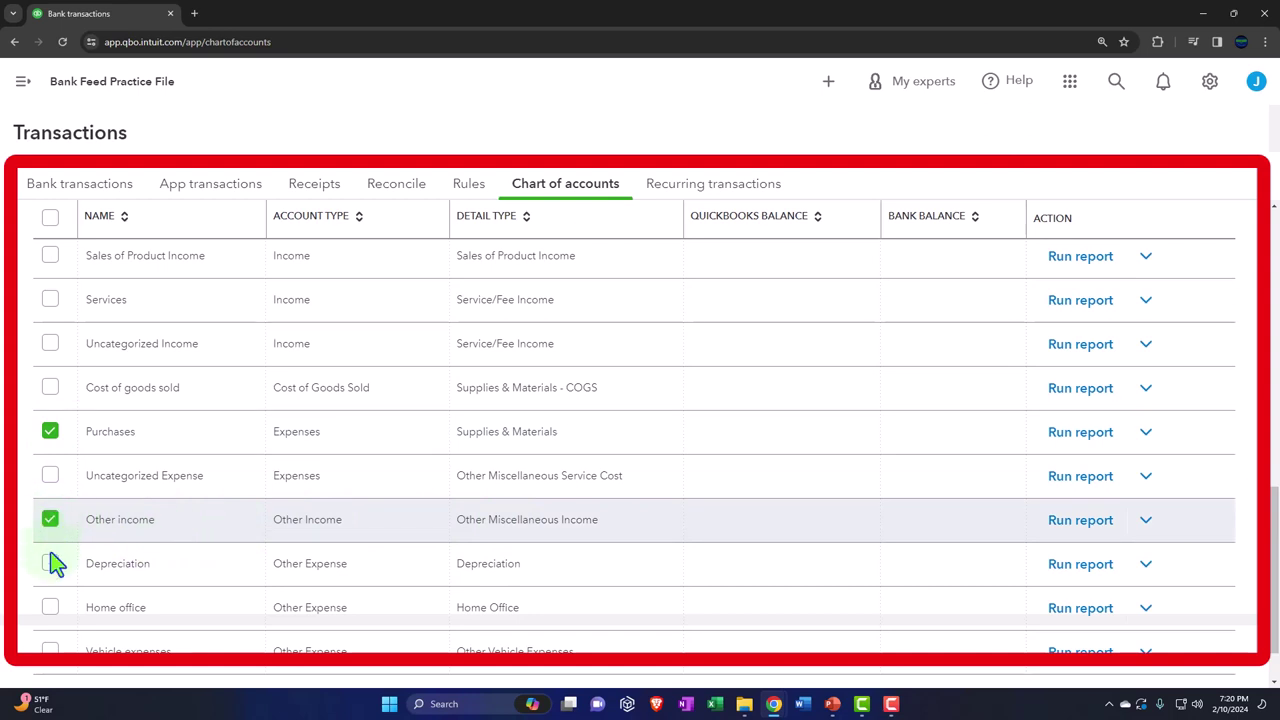
{"action": "left_click", "coordinate": [50, 565]}
{"action": "scroll", "coordinate": [50, 565], "scroll_direction": "down", "scroll_amount": 1}
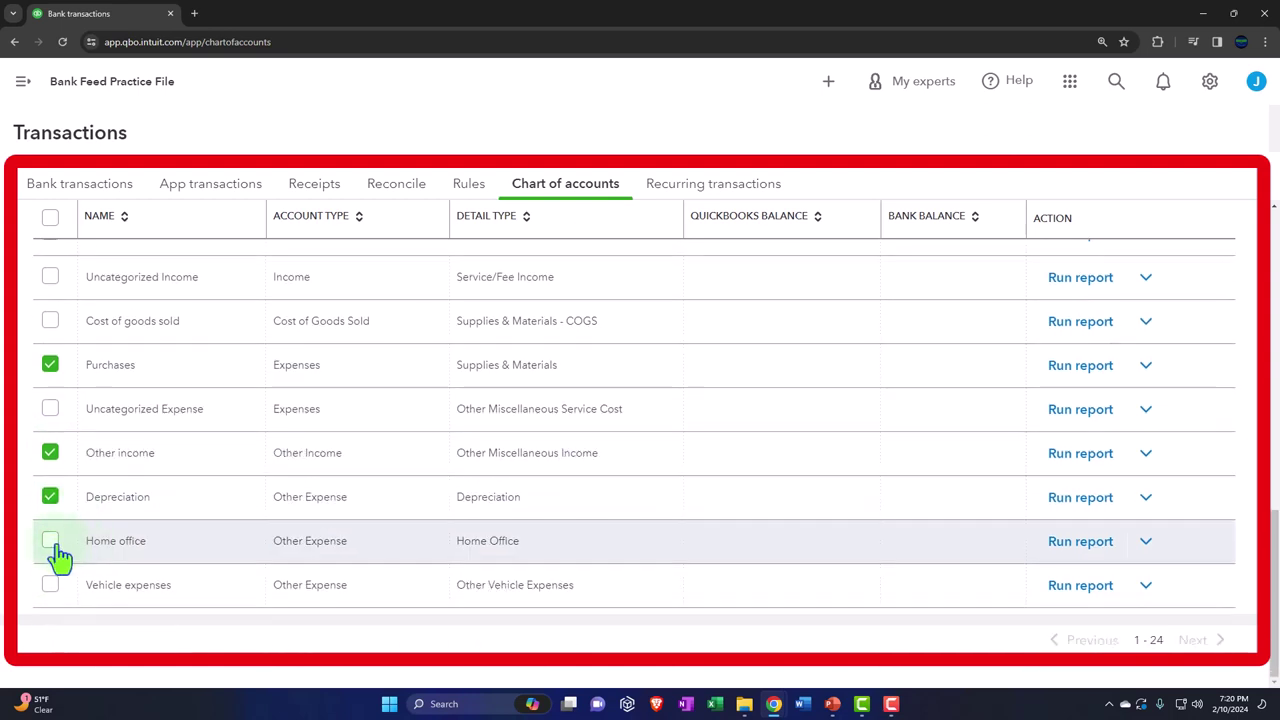
{"action": "left_click", "coordinate": [50, 542]}
{"action": "left_click", "coordinate": [50, 585]}
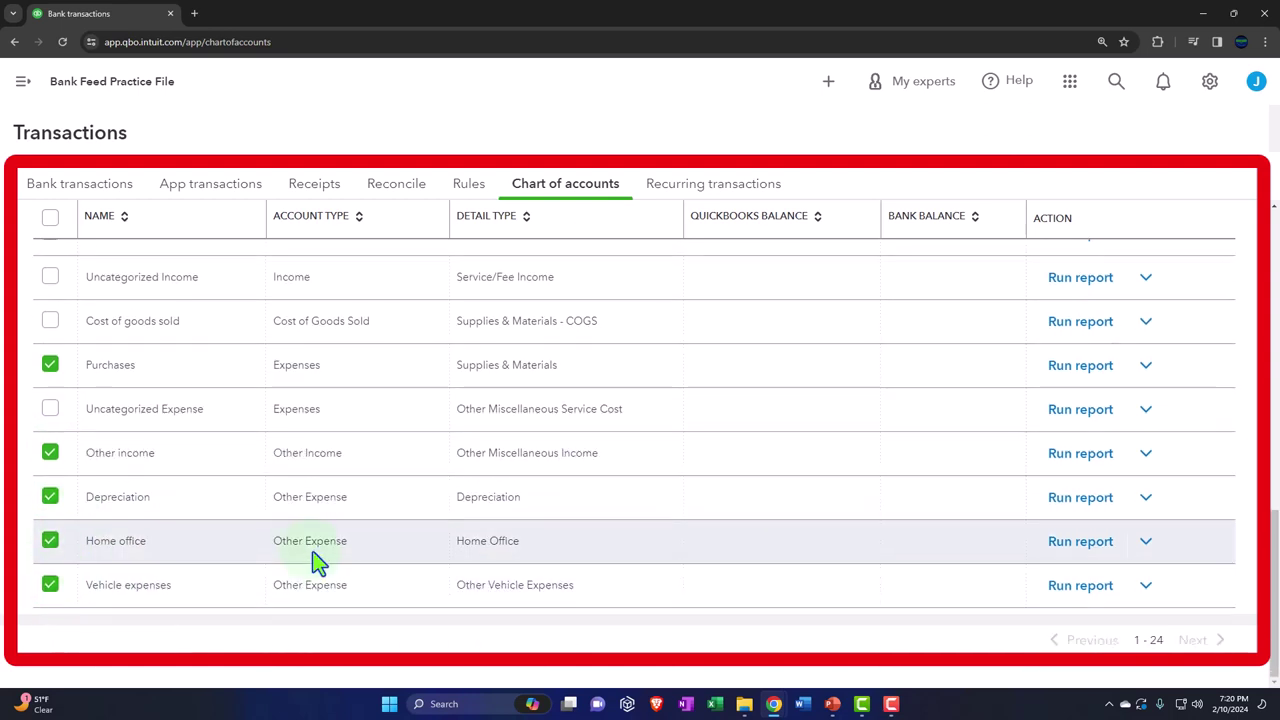
Step: Batch-deactivate the selected Purchases, Other income, Depreciation, Home office and Vehicle expenses accounts, accepting any exceptions
{"action": "scroll", "coordinate": [310, 558], "scroll_direction": "up", "scroll_amount": 3}
{"action": "scroll", "coordinate": [308, 545], "scroll_direction": "up", "scroll_amount": 5}
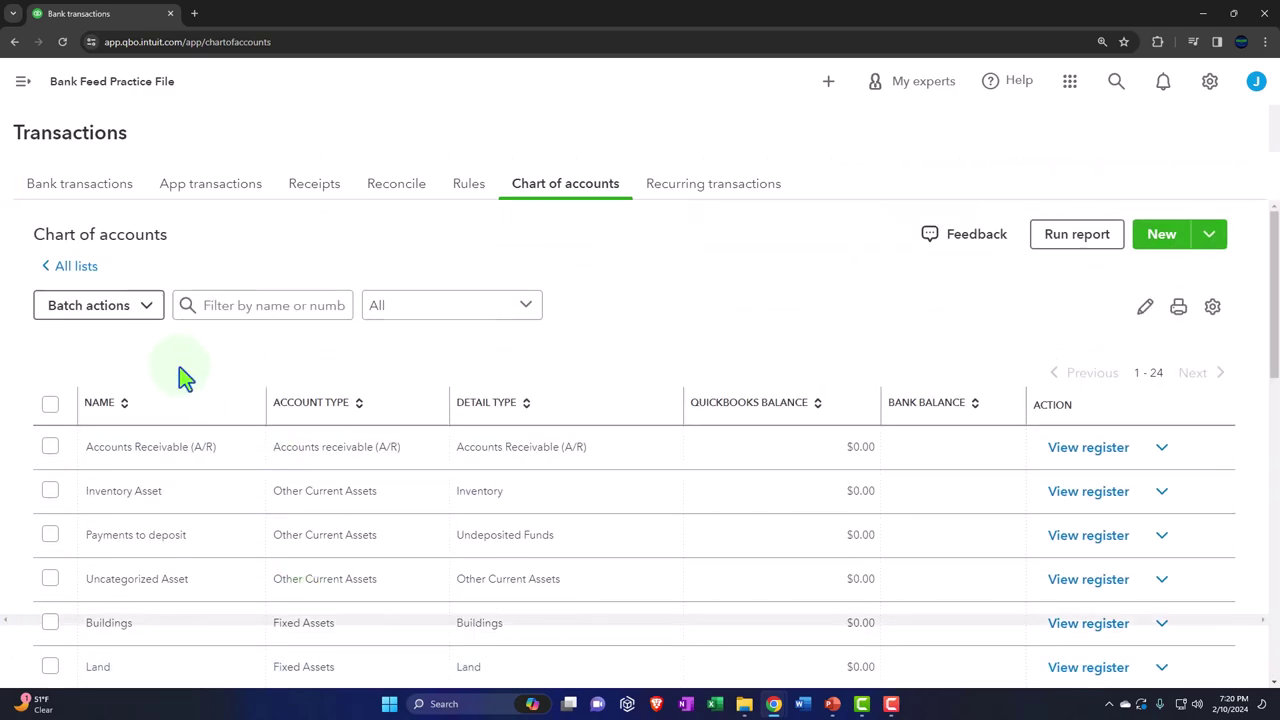
{"action": "left_click", "coordinate": [140, 308]}
{"action": "left_click", "coordinate": [125, 345]}
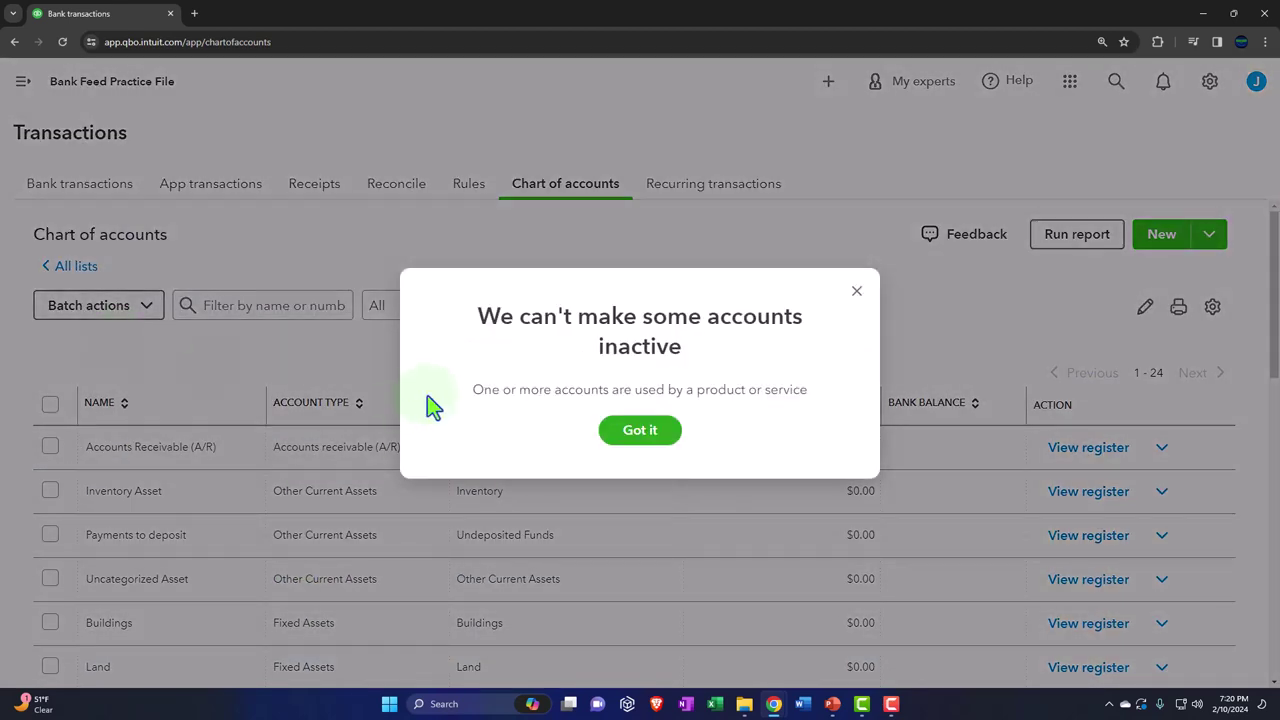
{"action": "left_click", "coordinate": [630, 432]}
{"action": "left_click", "coordinate": [728, 452]}
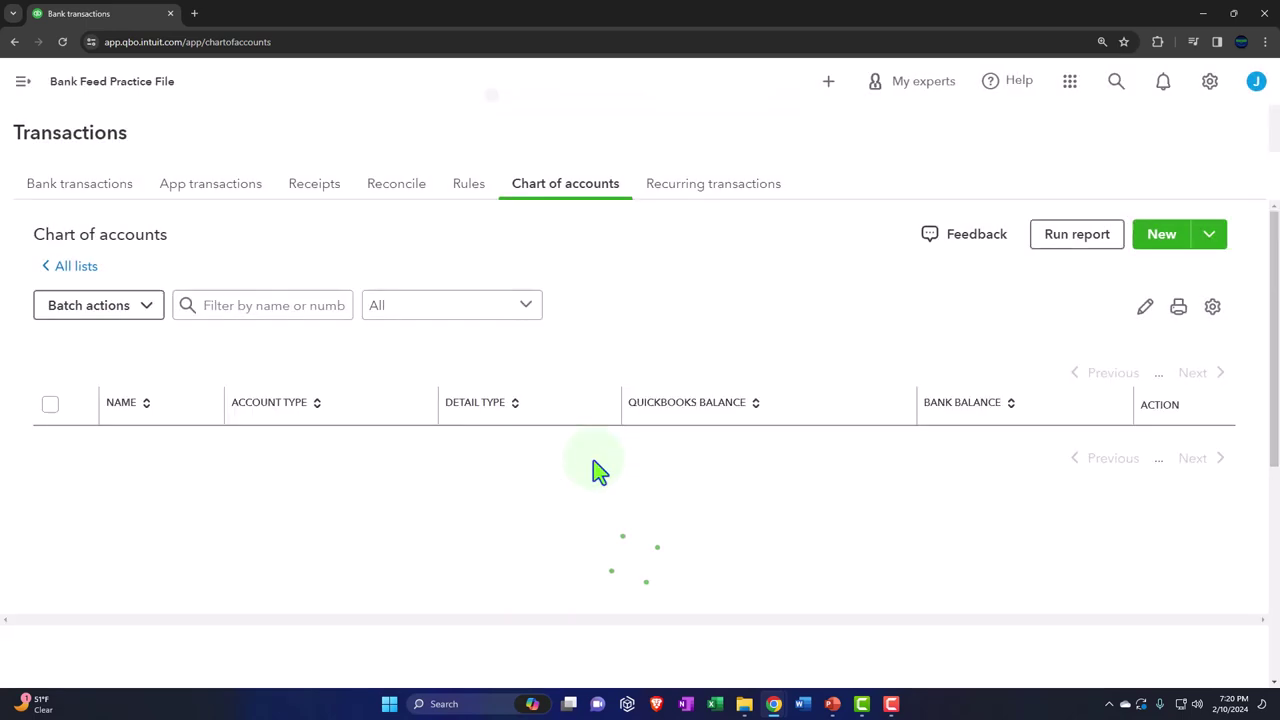
Step: Review the remaining chart of accounts from Accounts Receivable (A/R) through Uncategorized Expense, checking names, account types and detail types
{"action": "scroll", "coordinate": [78, 425], "scroll_direction": "down", "scroll_amount": 2}
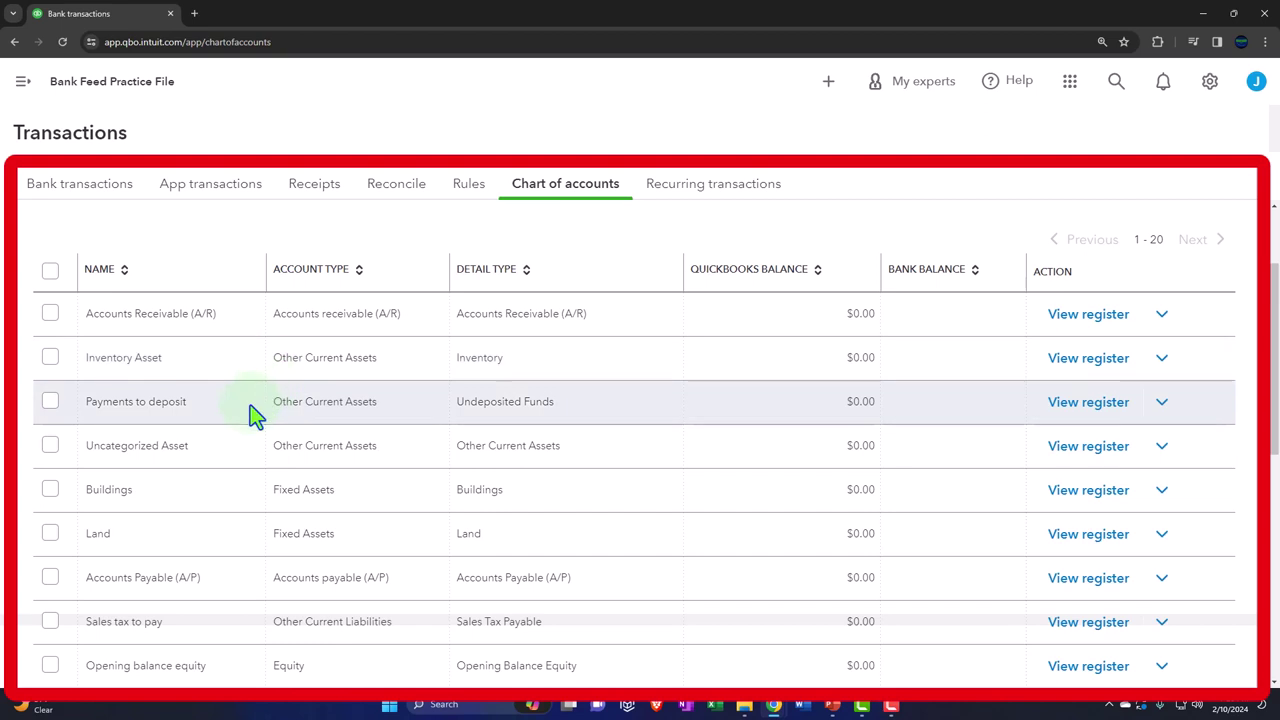
{"action": "scroll", "coordinate": [252, 408], "scroll_direction": "down", "scroll_amount": 1}
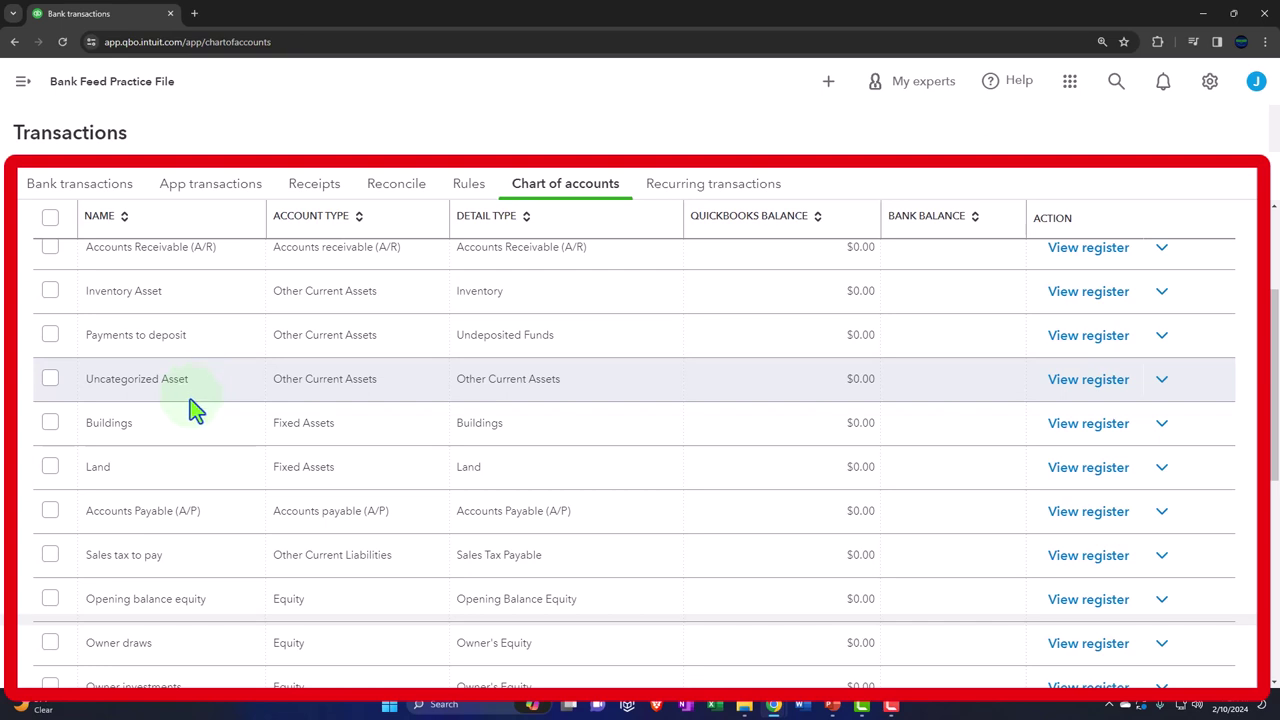
{"action": "scroll", "coordinate": [190, 399], "scroll_direction": "down", "scroll_amount": 1}
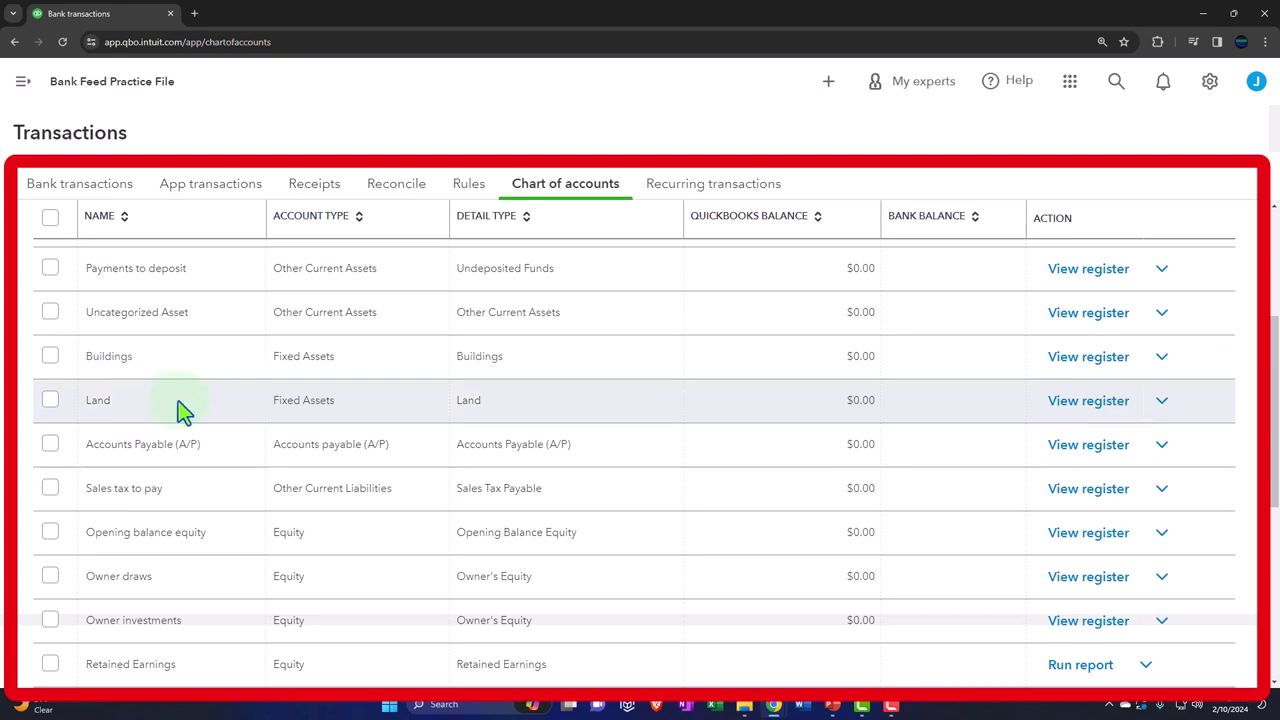
{"action": "scroll", "coordinate": [178, 401], "scroll_direction": "down", "scroll_amount": 1}
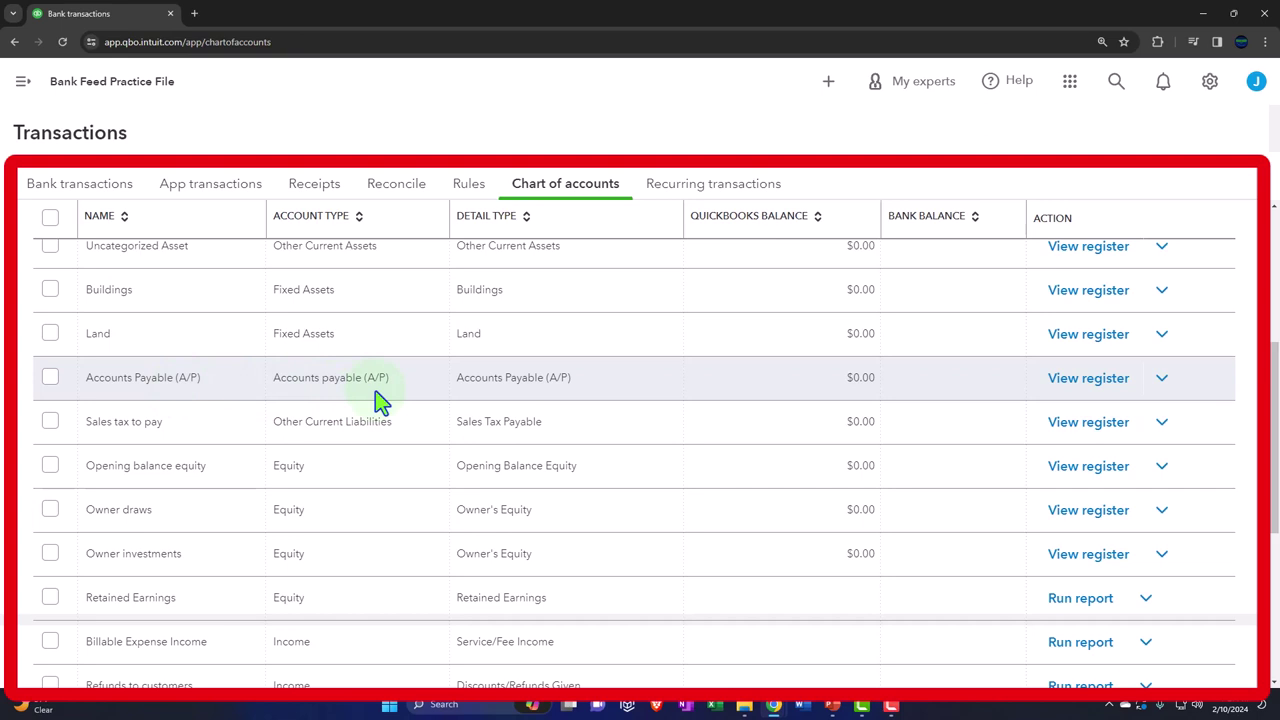
{"action": "scroll", "coordinate": [377, 400], "scroll_direction": "down", "scroll_amount": 1}
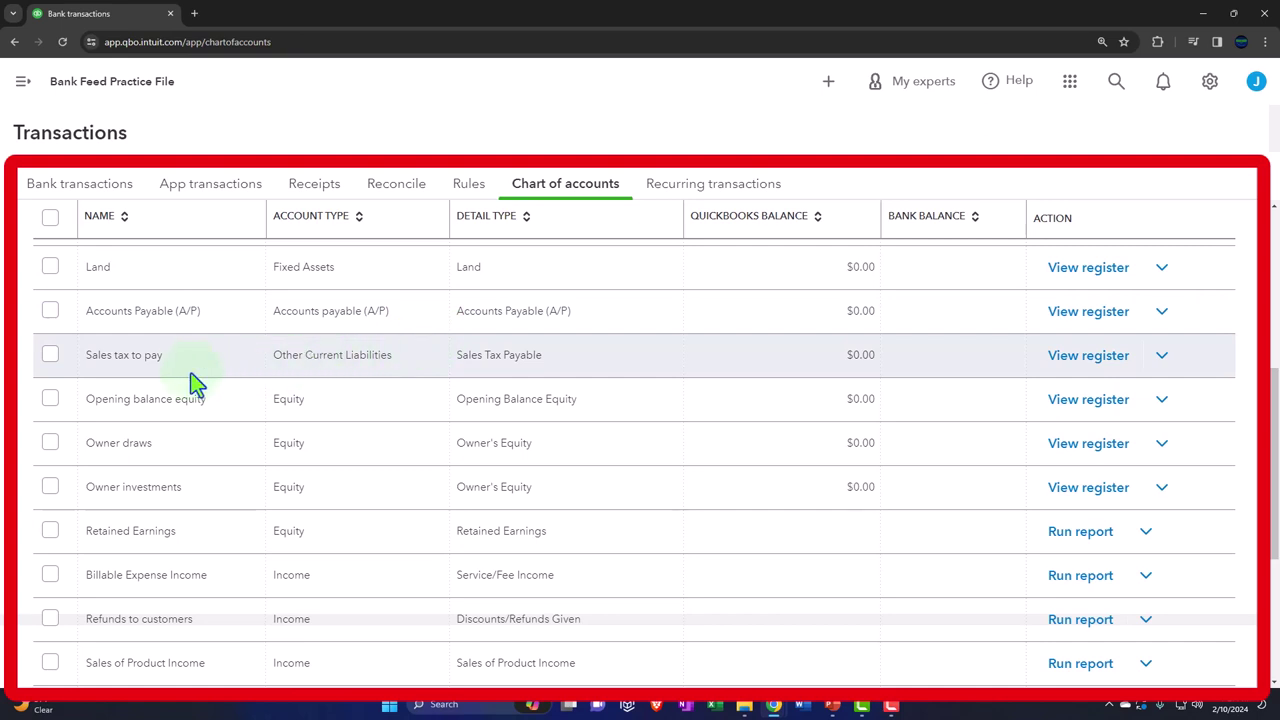
{"action": "scroll", "coordinate": [195, 382], "scroll_direction": "down", "scroll_amount": 1}
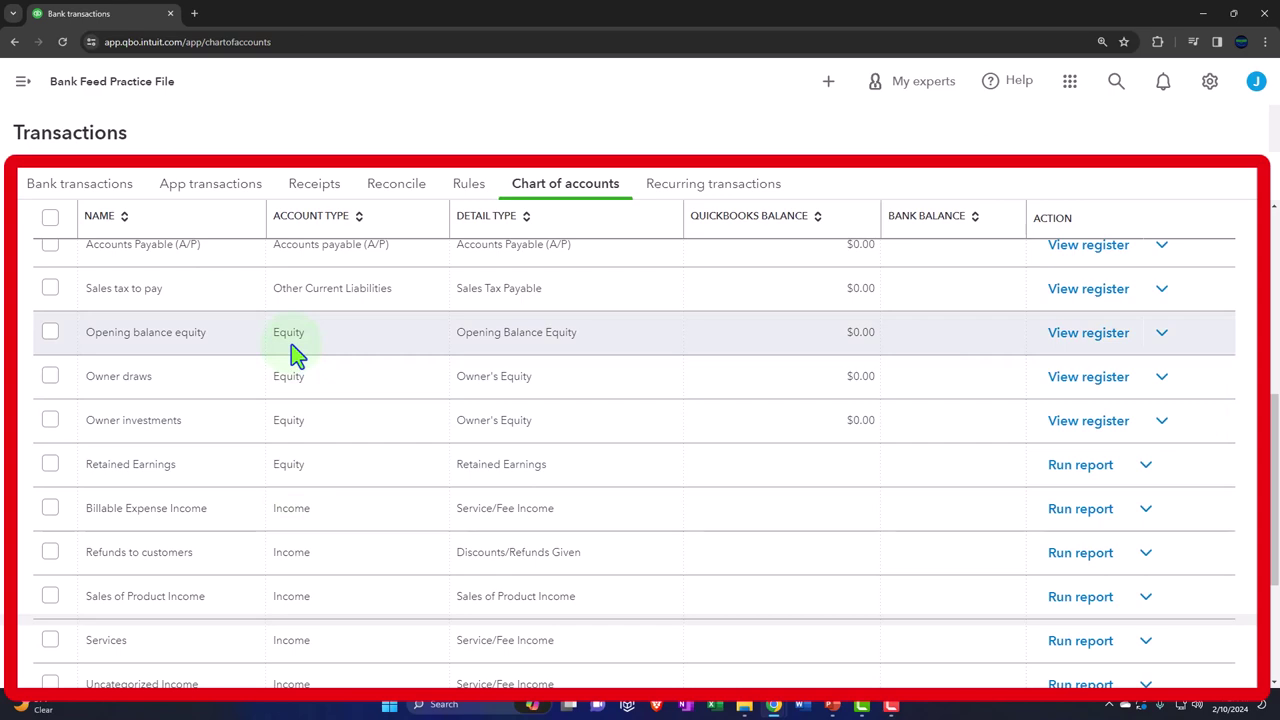
{"action": "scroll", "coordinate": [224, 364], "scroll_direction": "down", "scroll_amount": 2}
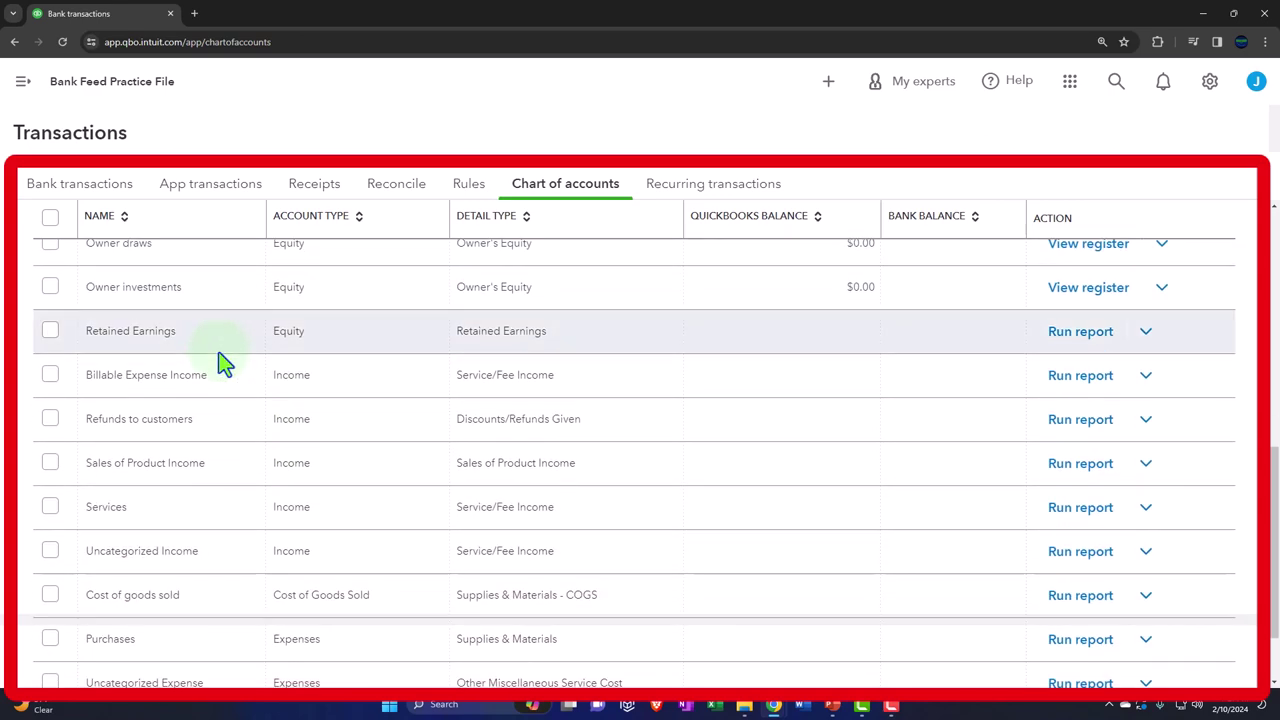
{"action": "scroll", "coordinate": [223, 363], "scroll_direction": "down", "scroll_amount": 1}
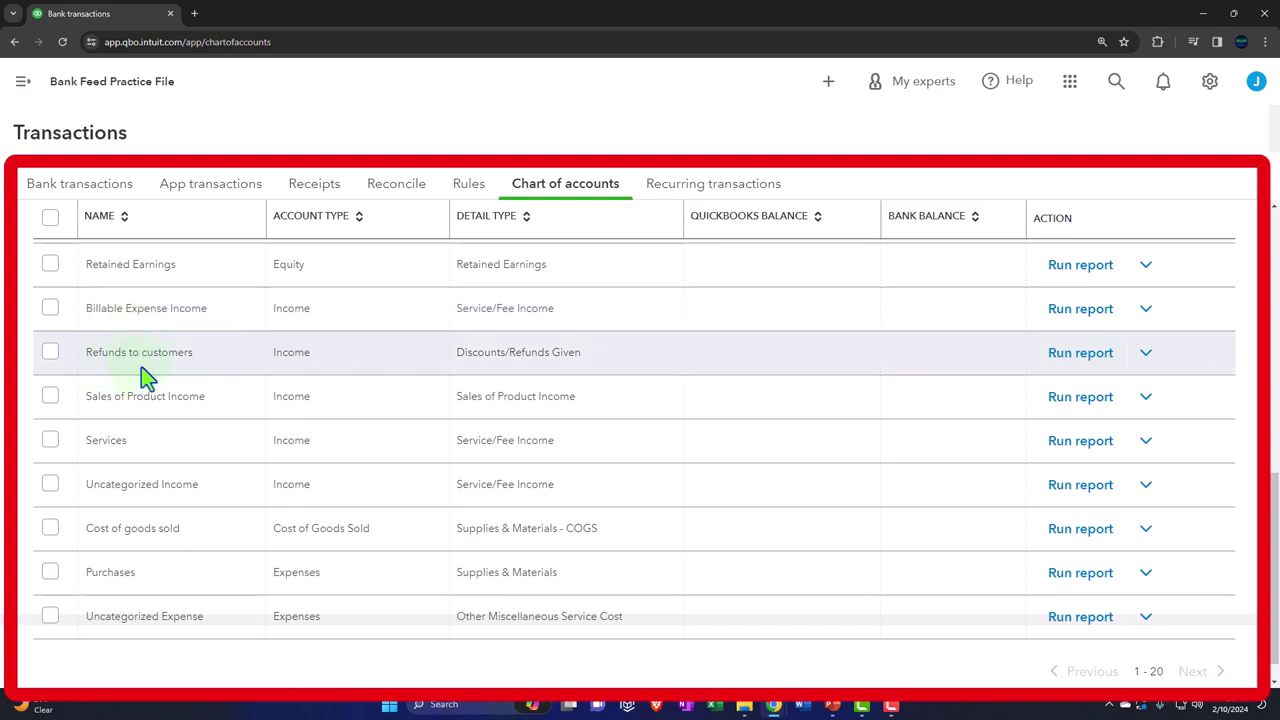
{"action": "scroll", "coordinate": [171, 362], "scroll_direction": "down", "scroll_amount": 1}
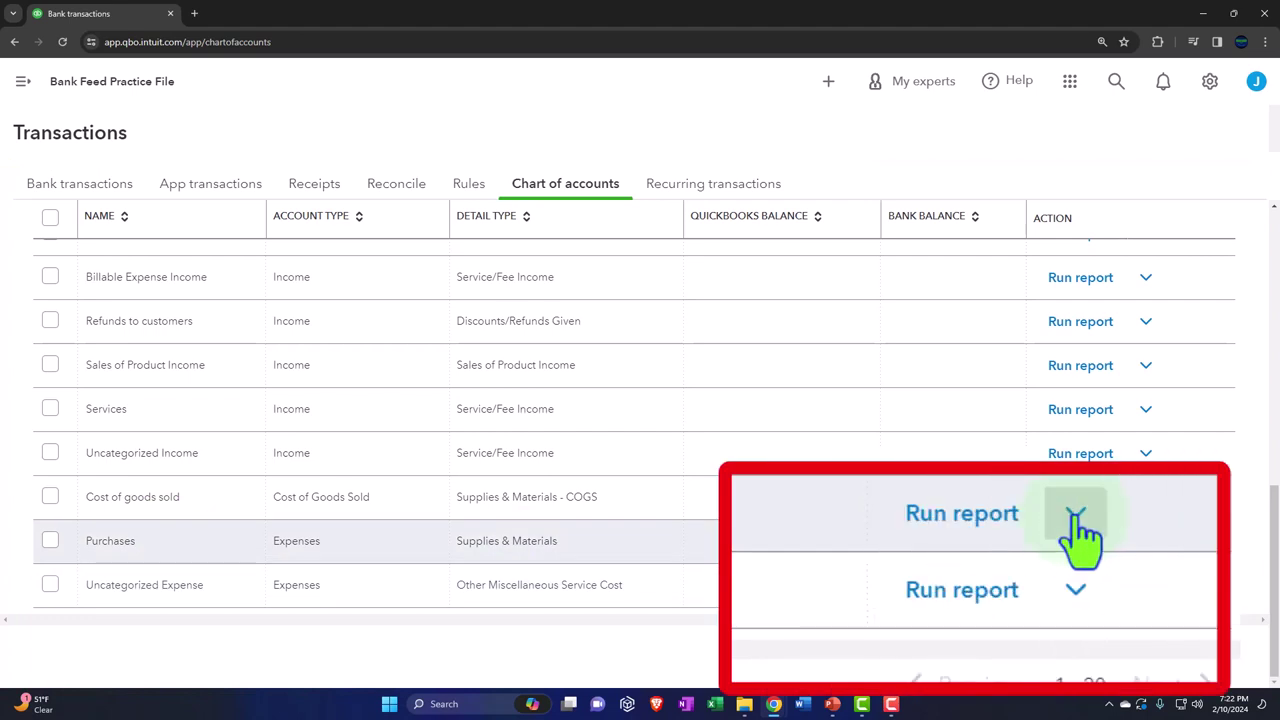
Step: Try to make the Purchases expense account inactive individually
{"action": "left_click", "coordinate": [1146, 541]}
{"action": "left_click", "coordinate": [1068, 618]}
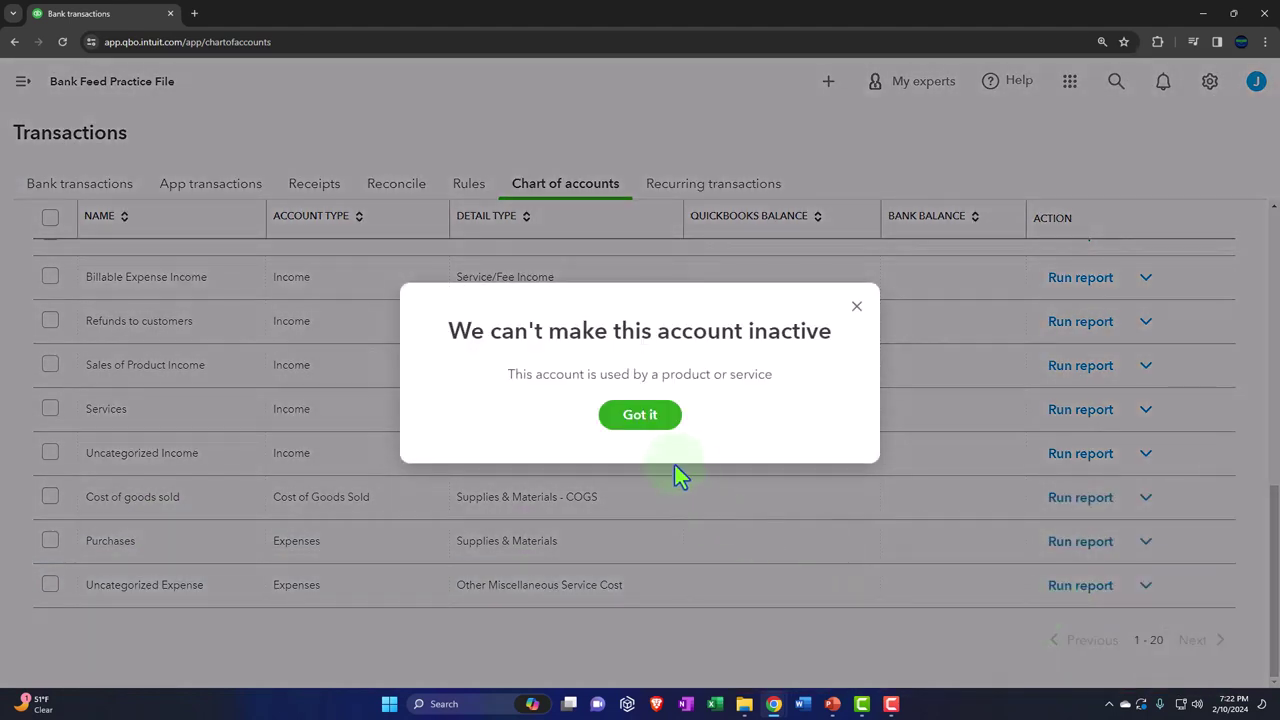
{"action": "left_click", "coordinate": [640, 416]}
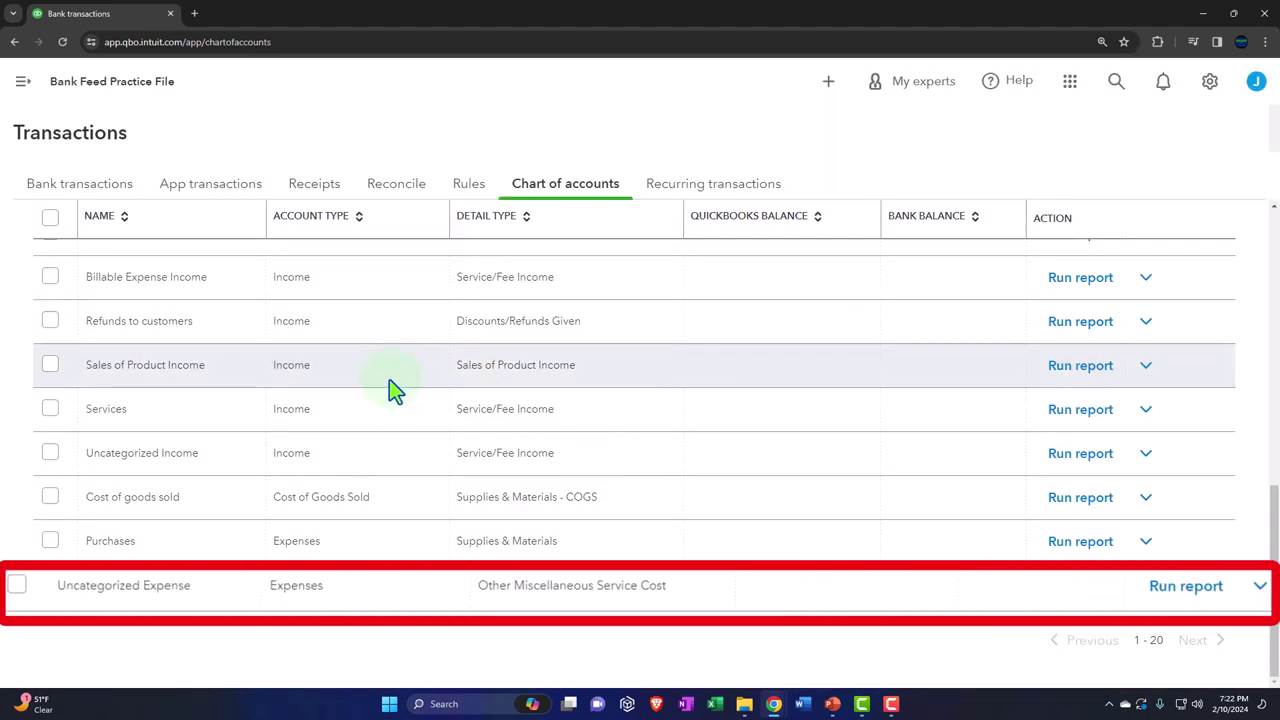